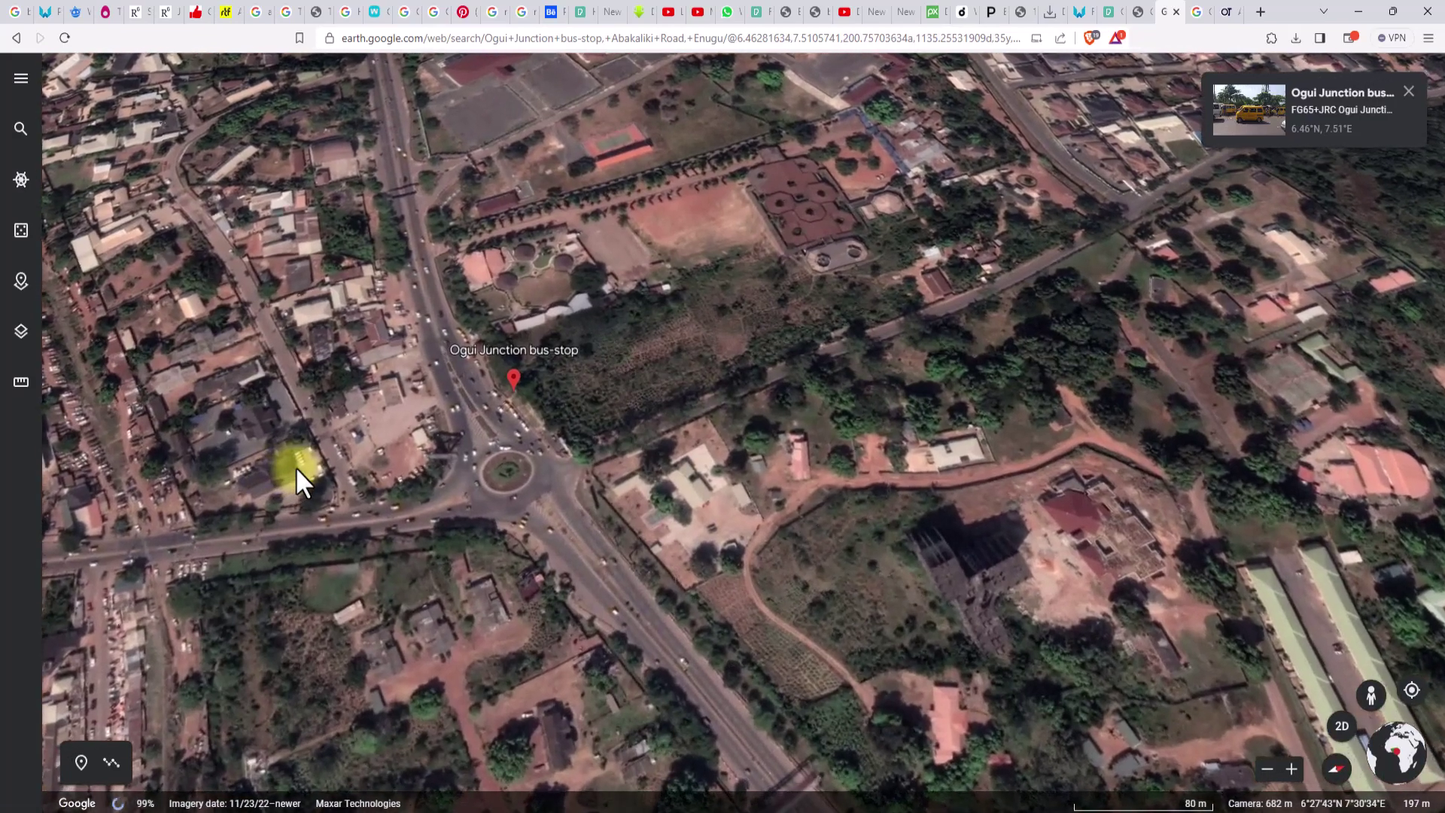
Draw a closed four-corner polygon around the vegetated plot northeast of the roundabout at Ogui Junction bus-stop
scroll(730, 382, down, 3)
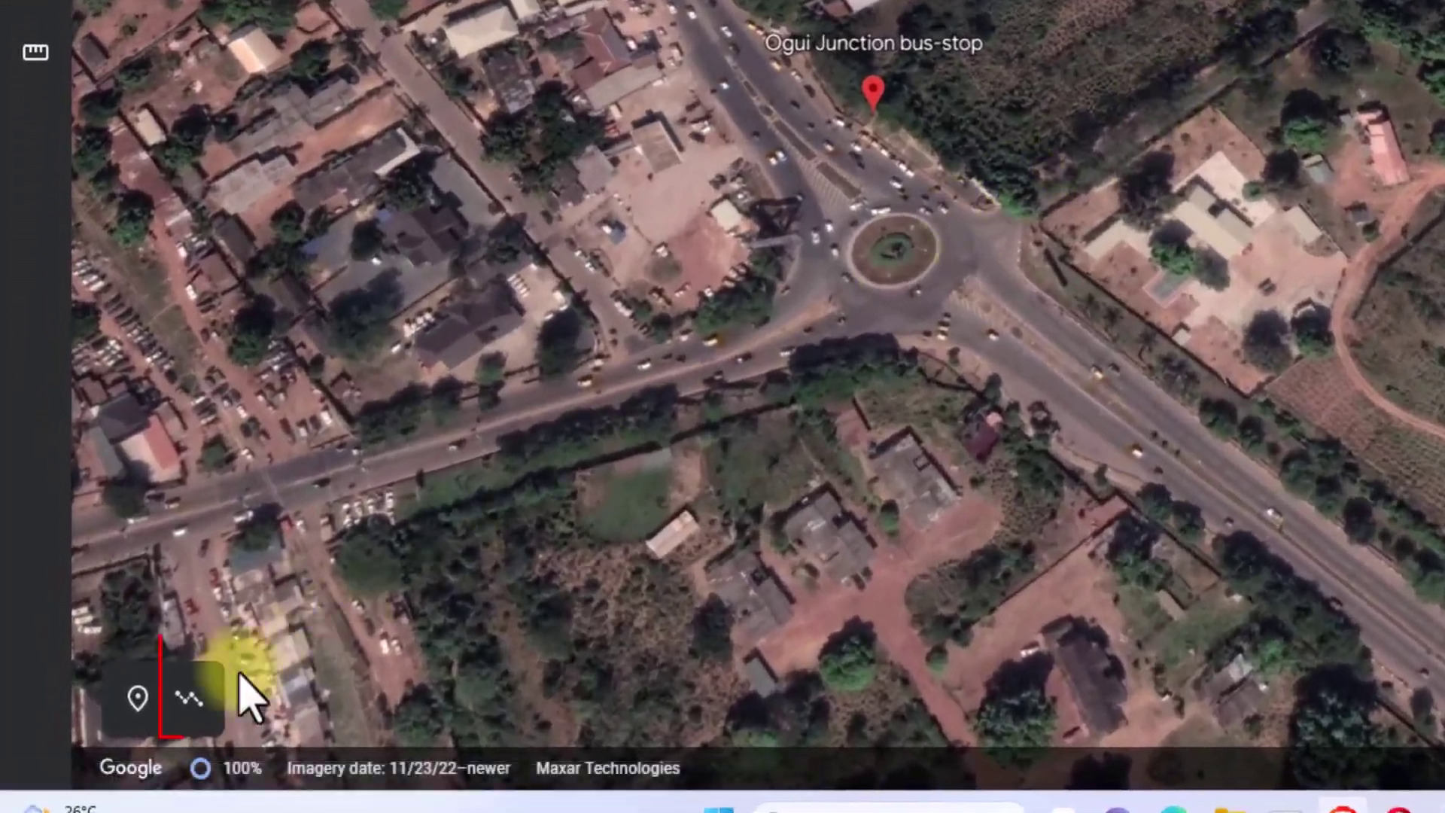
click(192, 704)
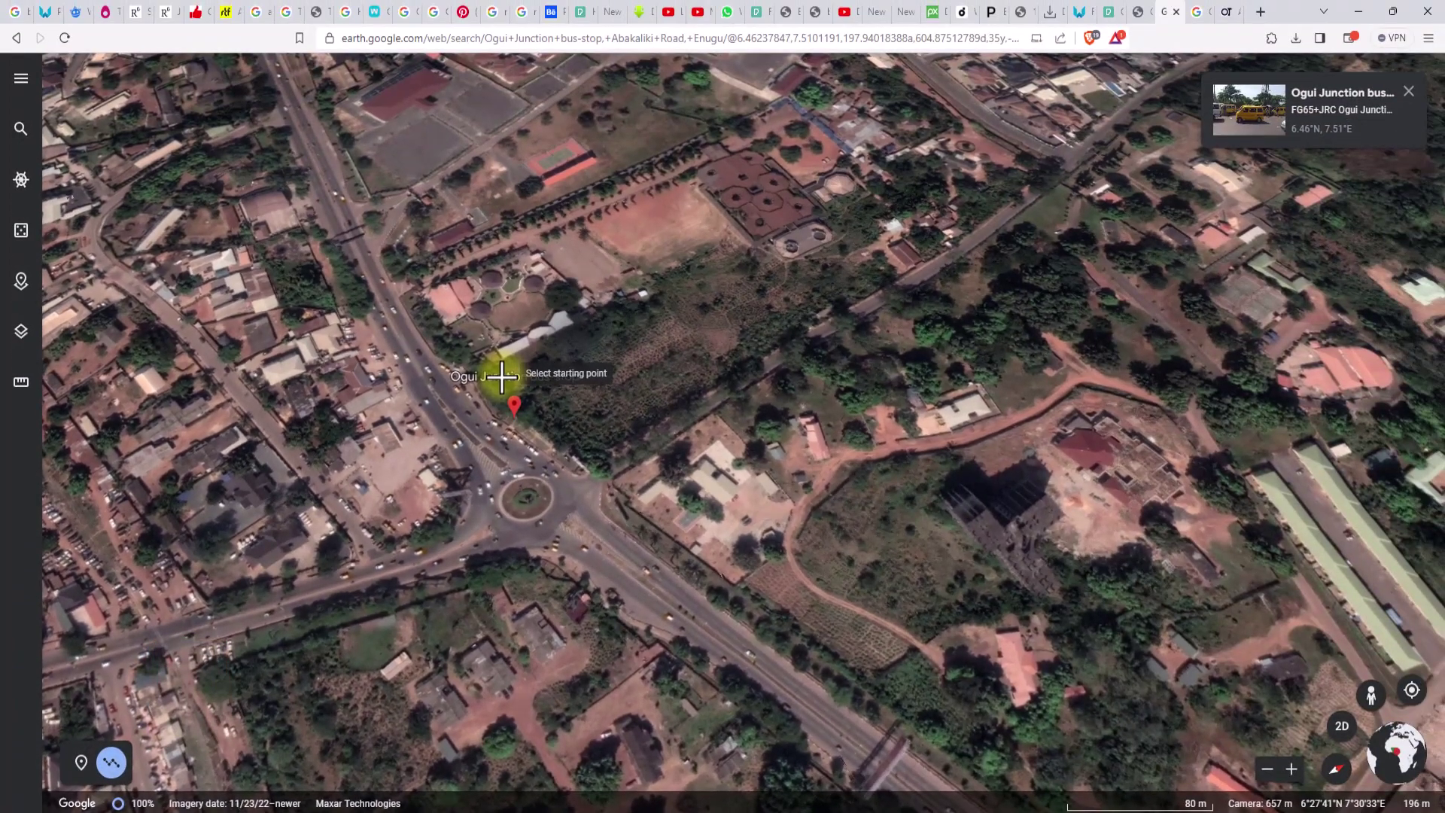
click(501, 375)
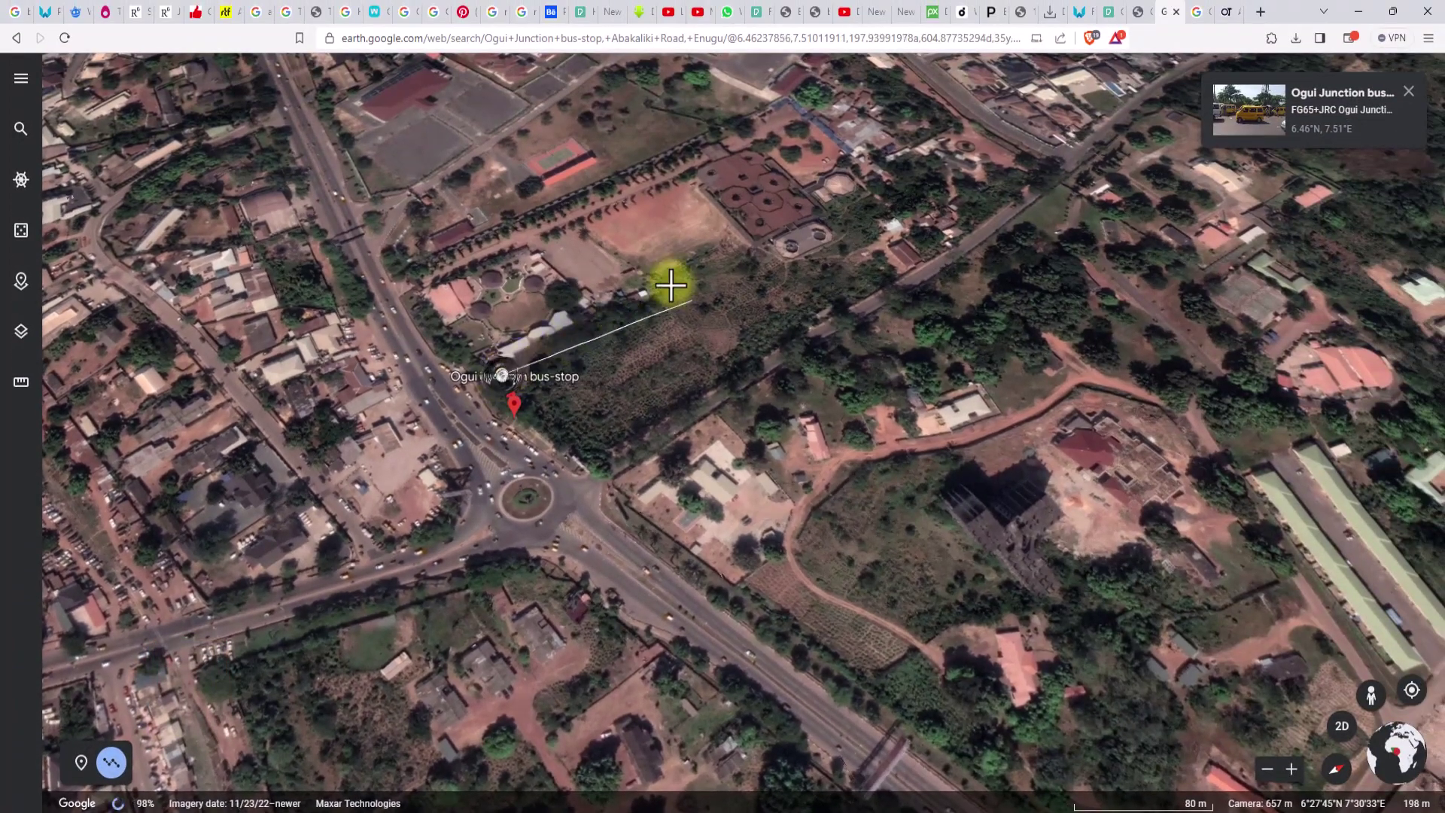
click(737, 246)
click(823, 312)
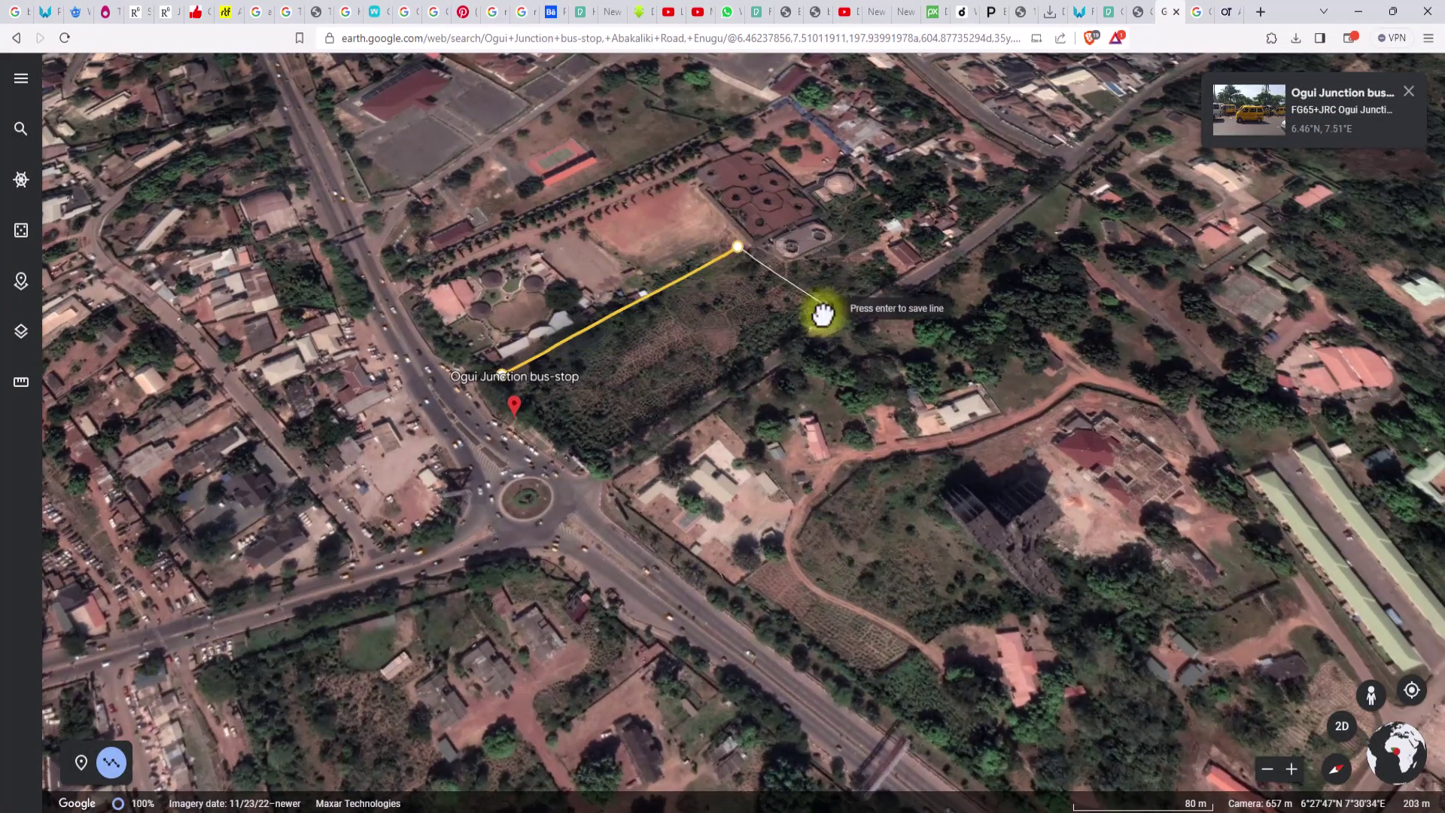
click(600, 451)
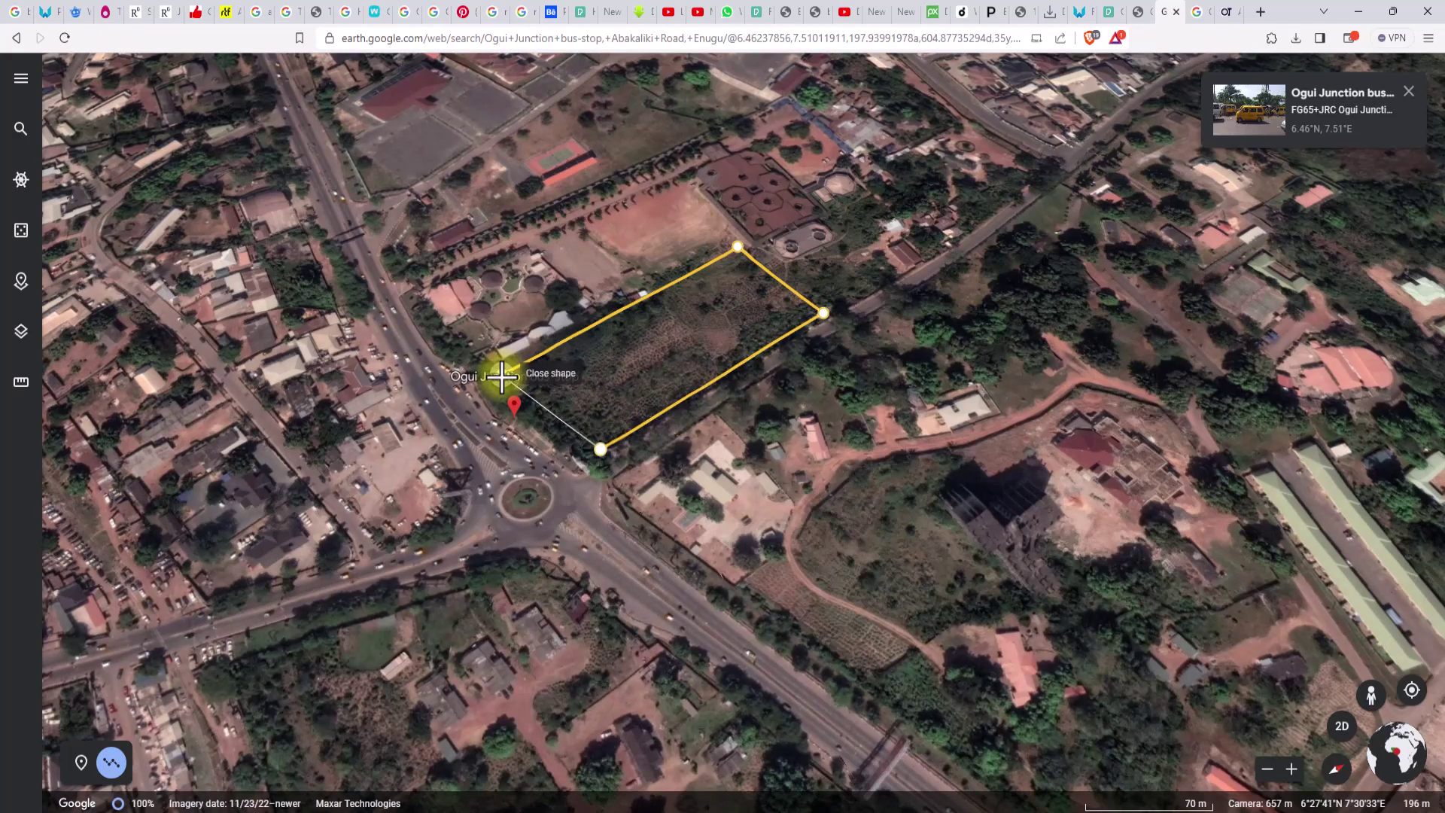
click(501, 374)
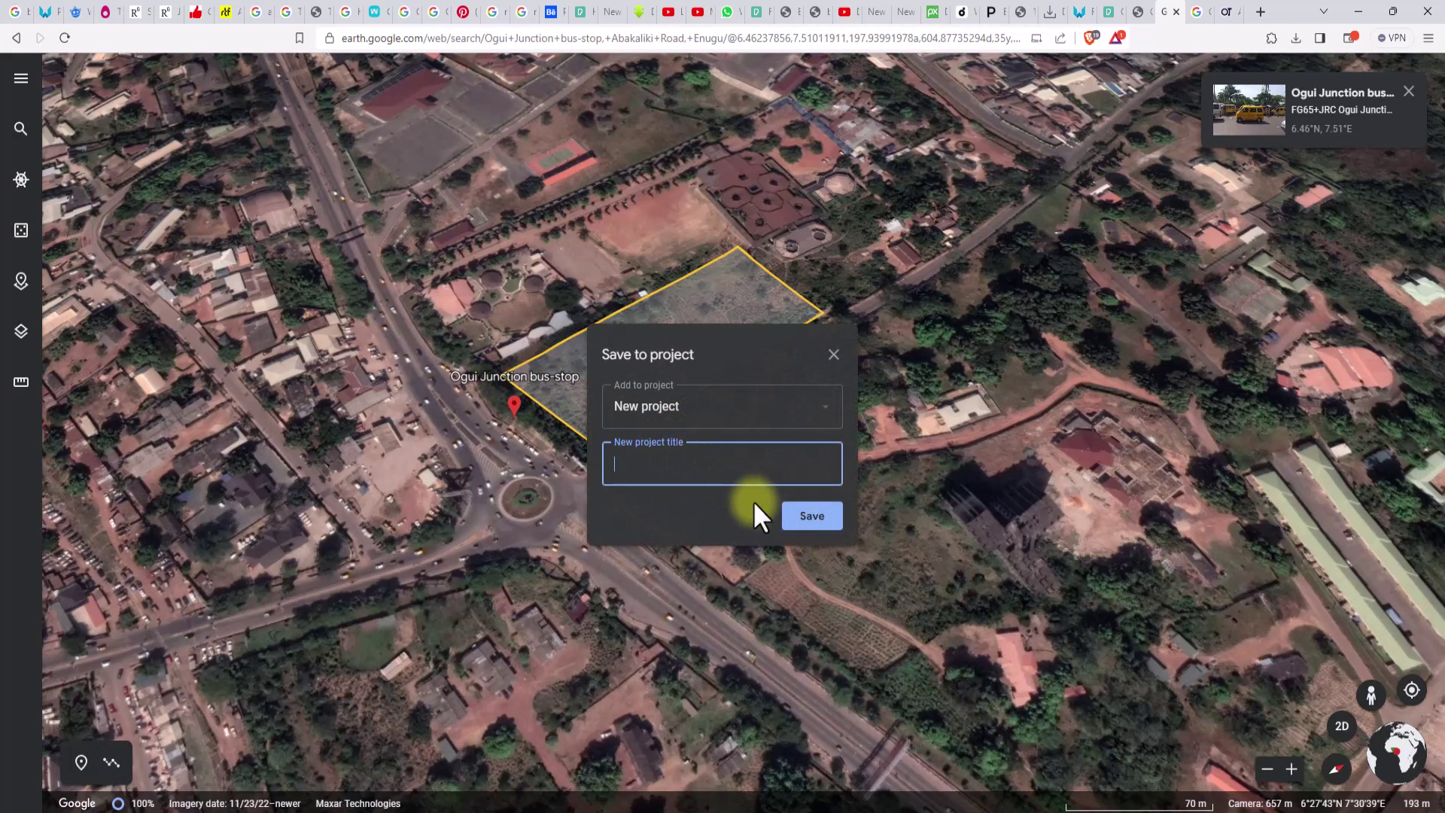
Save the polygon to a new project titled 1 and return to the full map view
text(1)
click(812, 520)
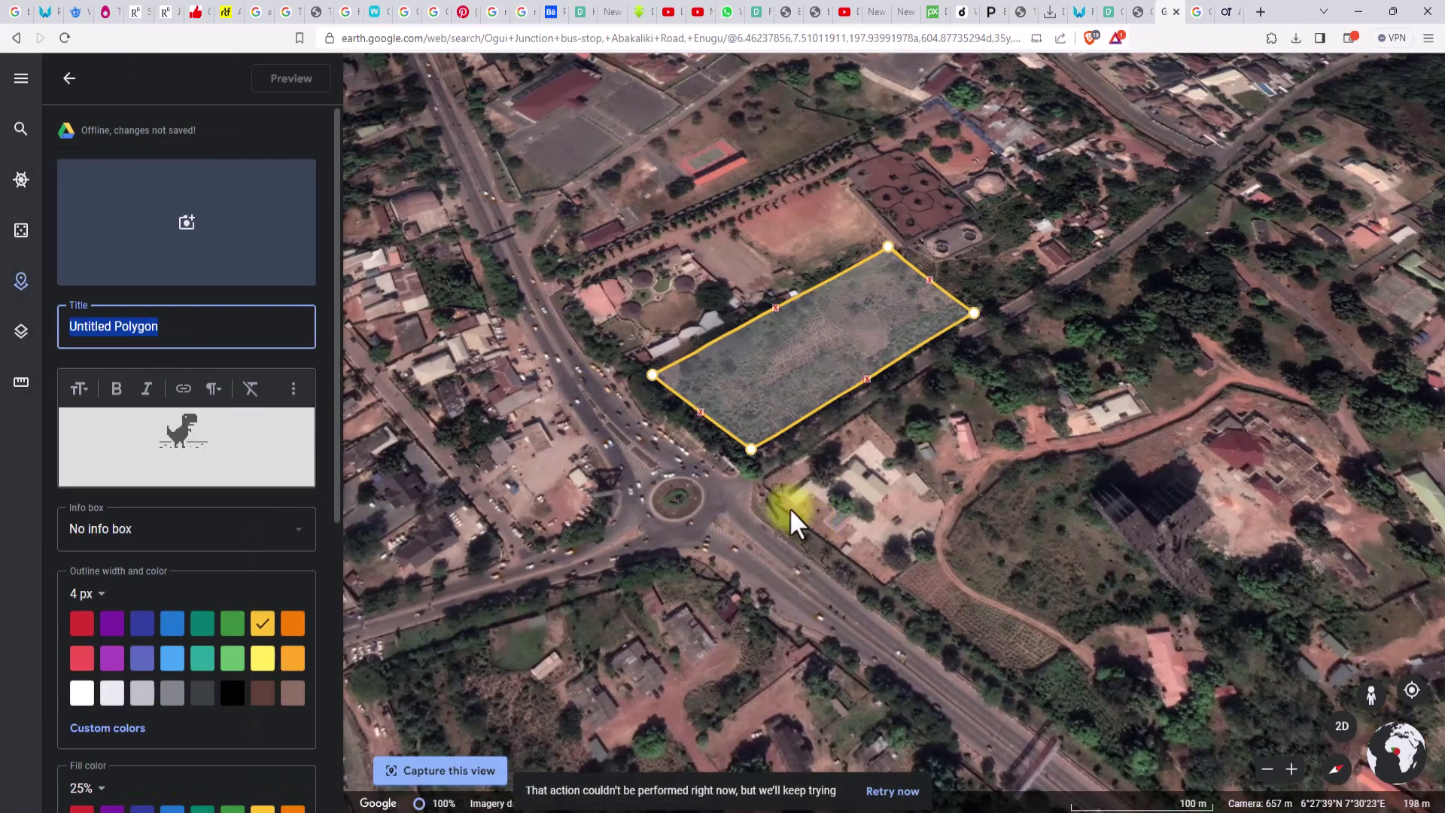
click(69, 78)
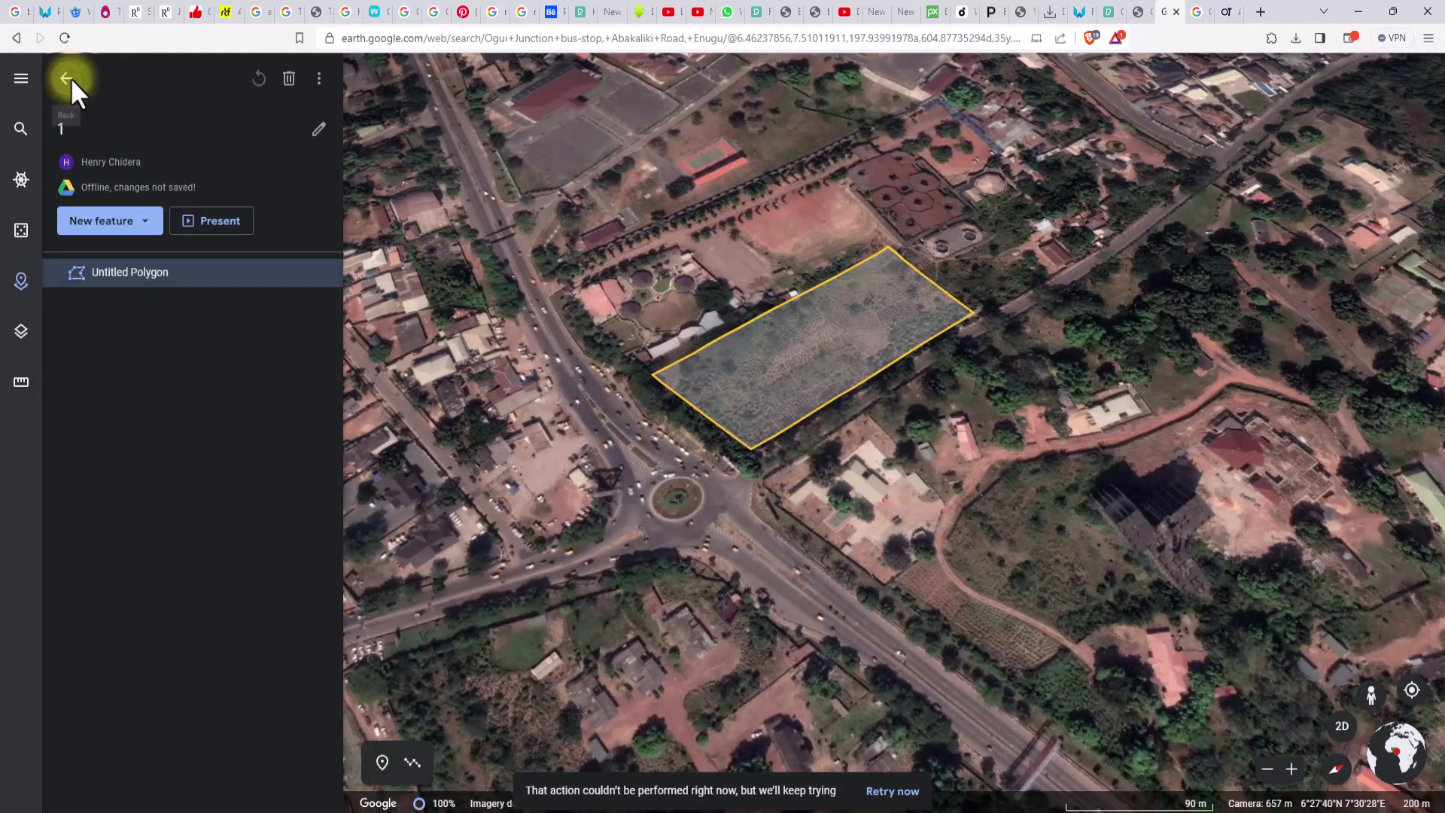
click(21, 282)
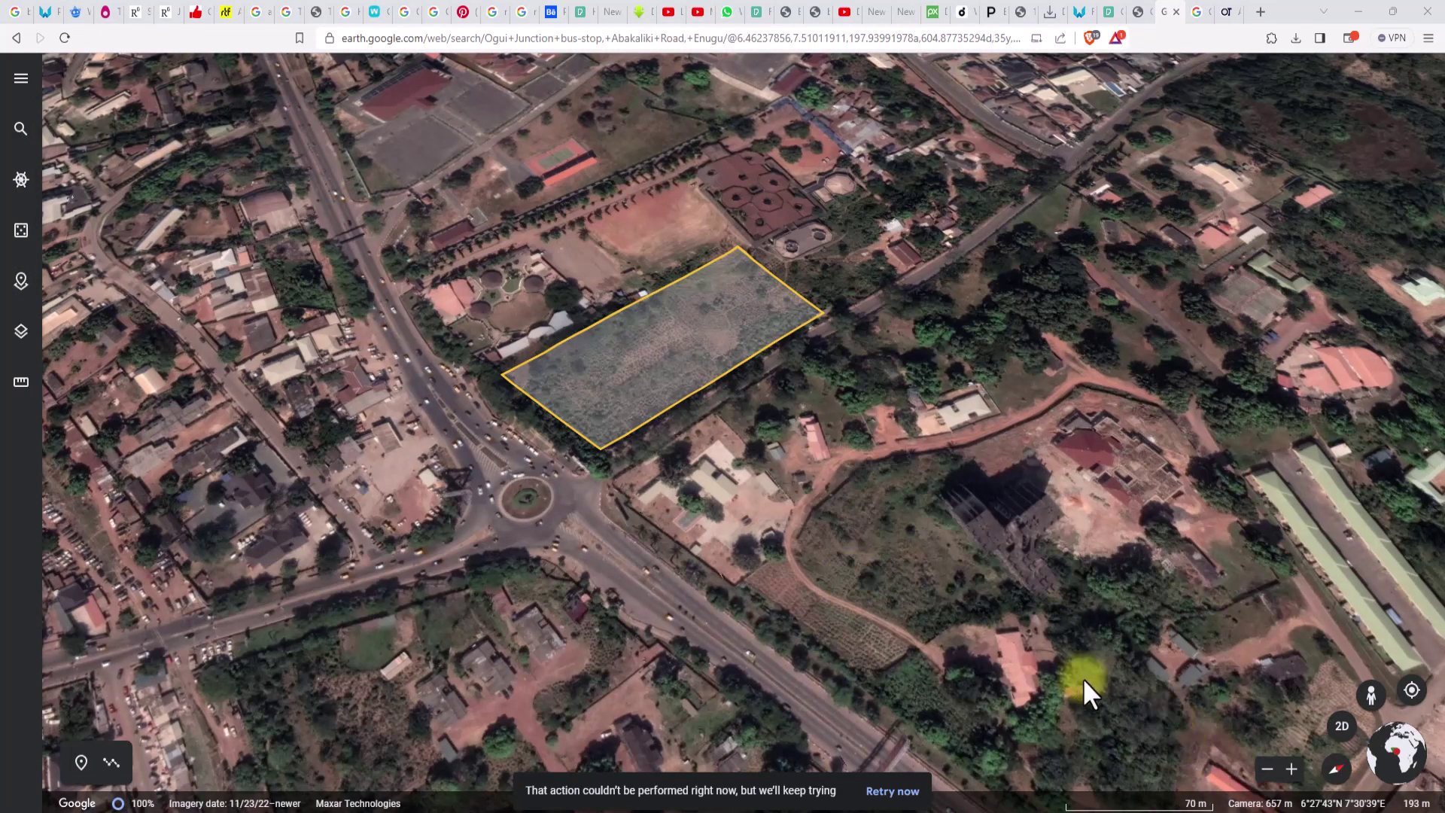
Launch Snipping Tool and capture a rectangular snip of the unlabelled map showing the outlined plot, roundabout and surrounding roads
click(504, 811)
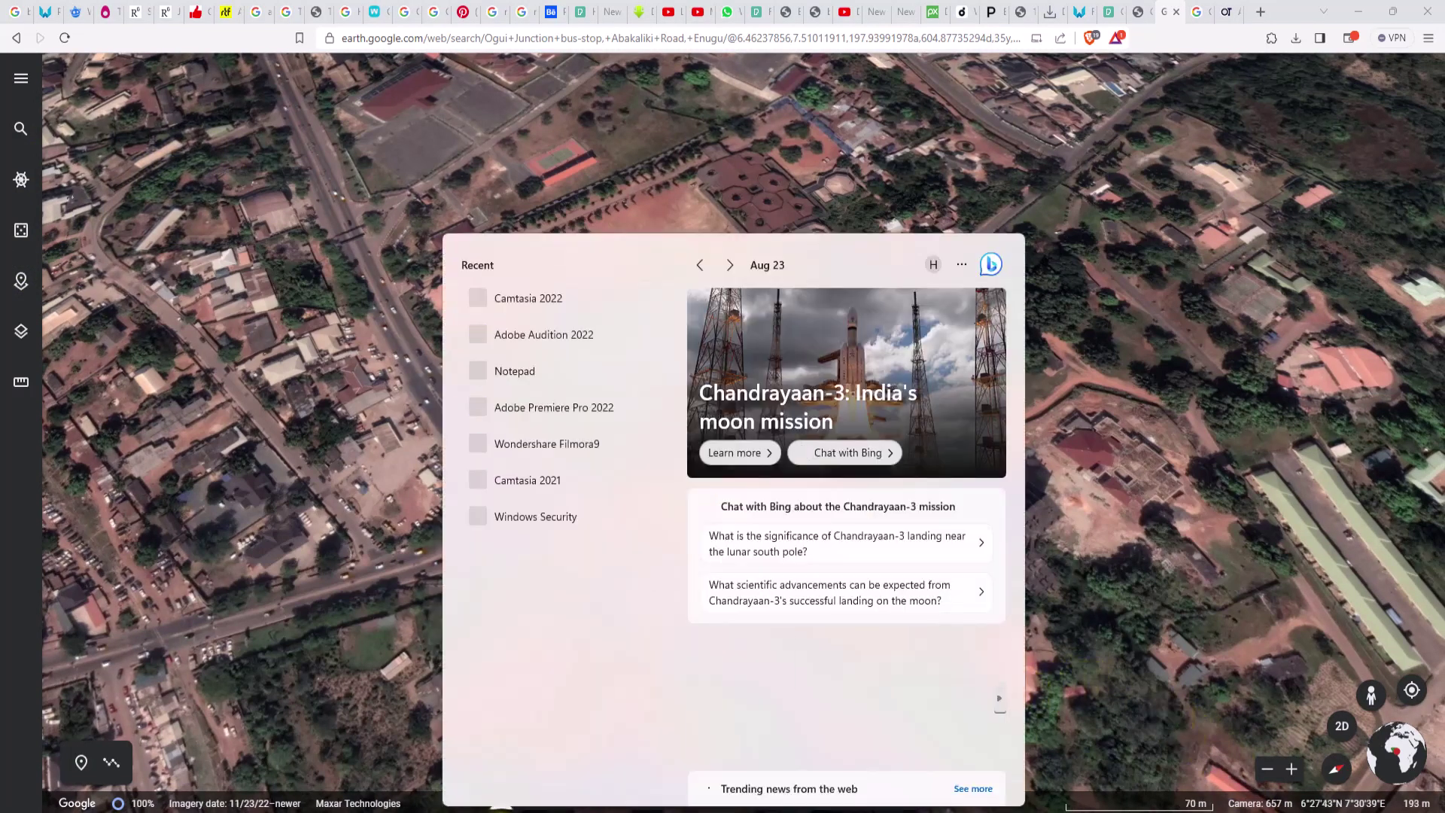
text(SNIP)
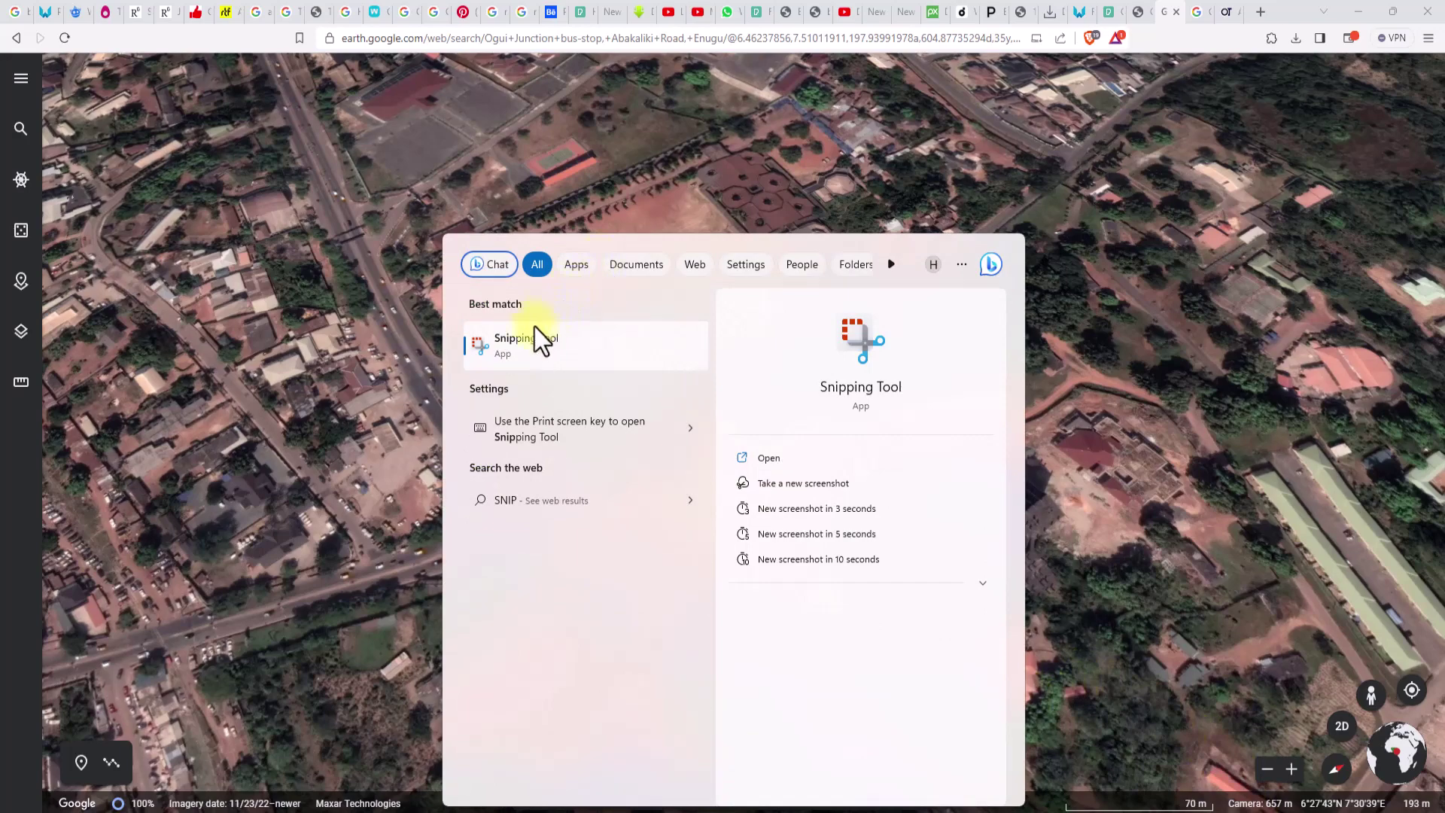
click(516, 345)
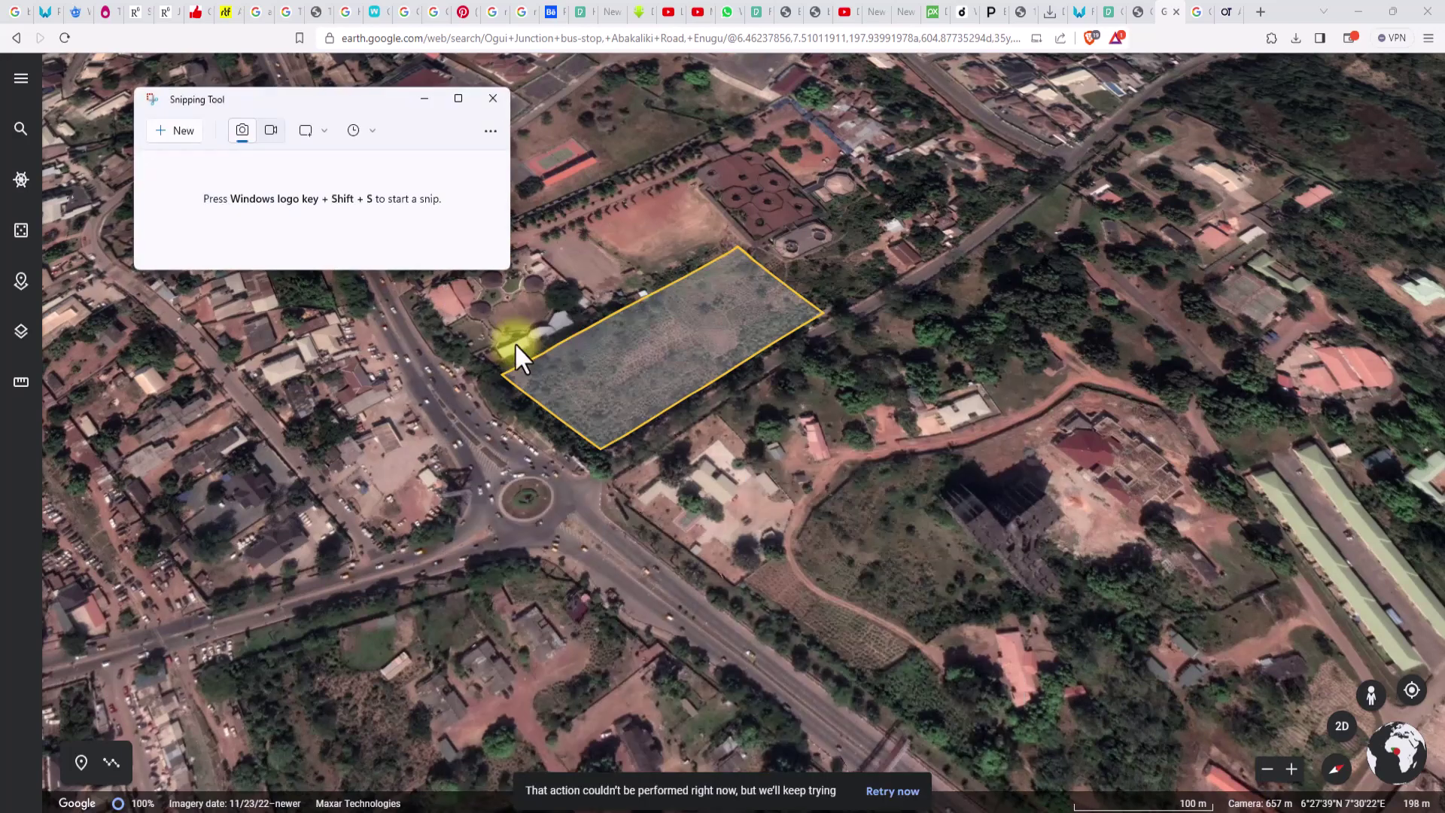
click(165, 137)
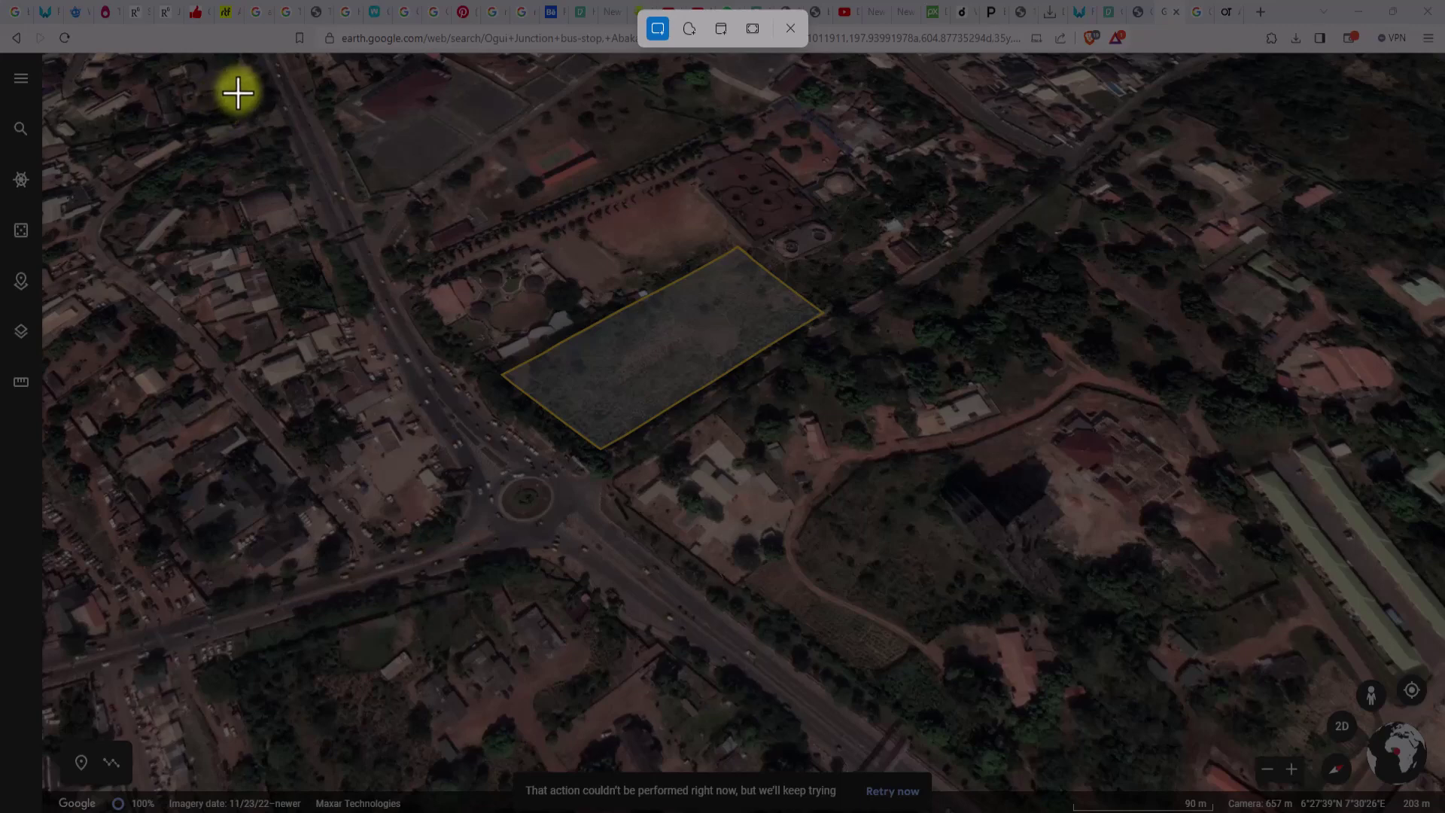
drag(244, 86, 1097, 639)
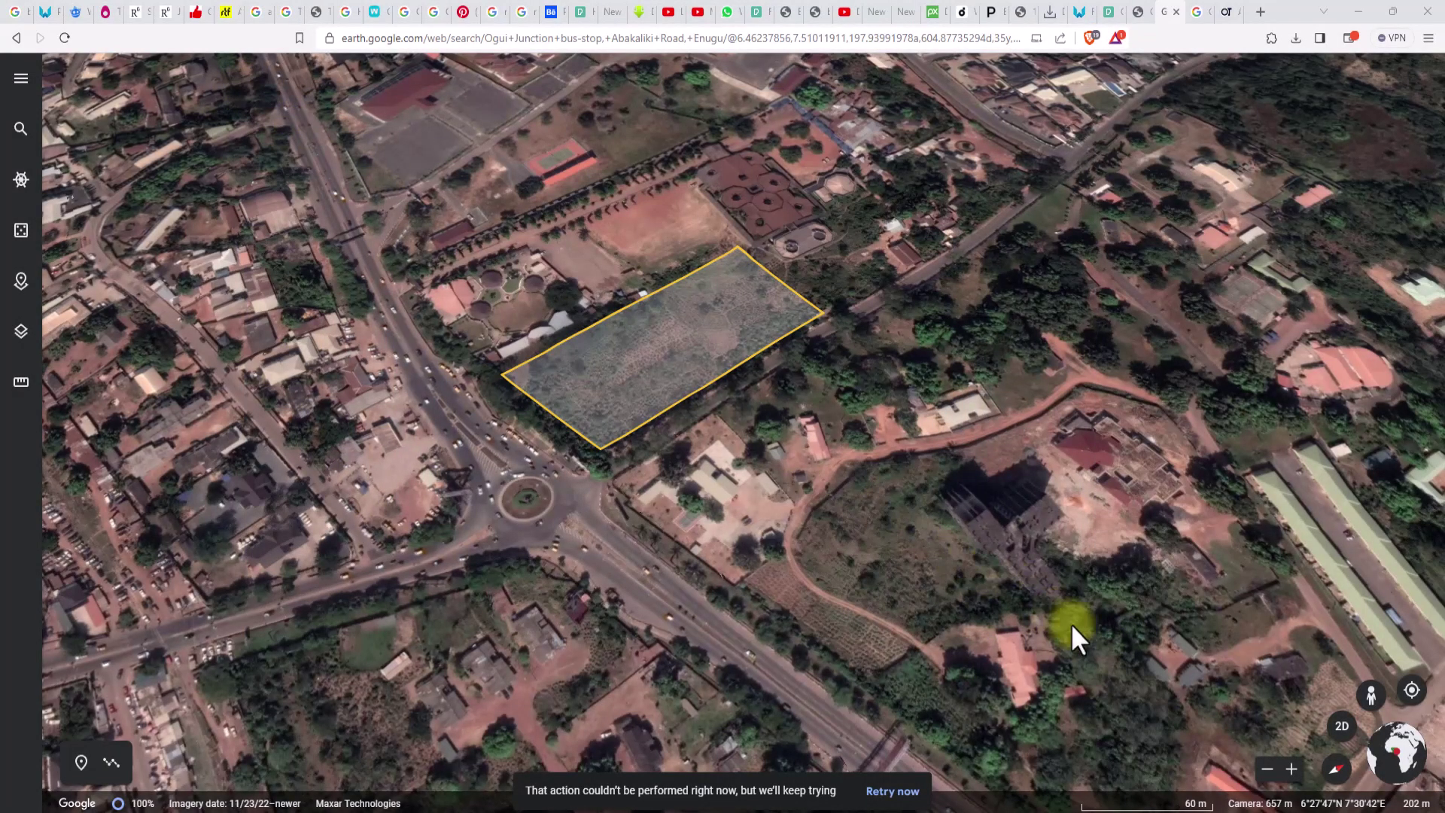
click(1038, 734)
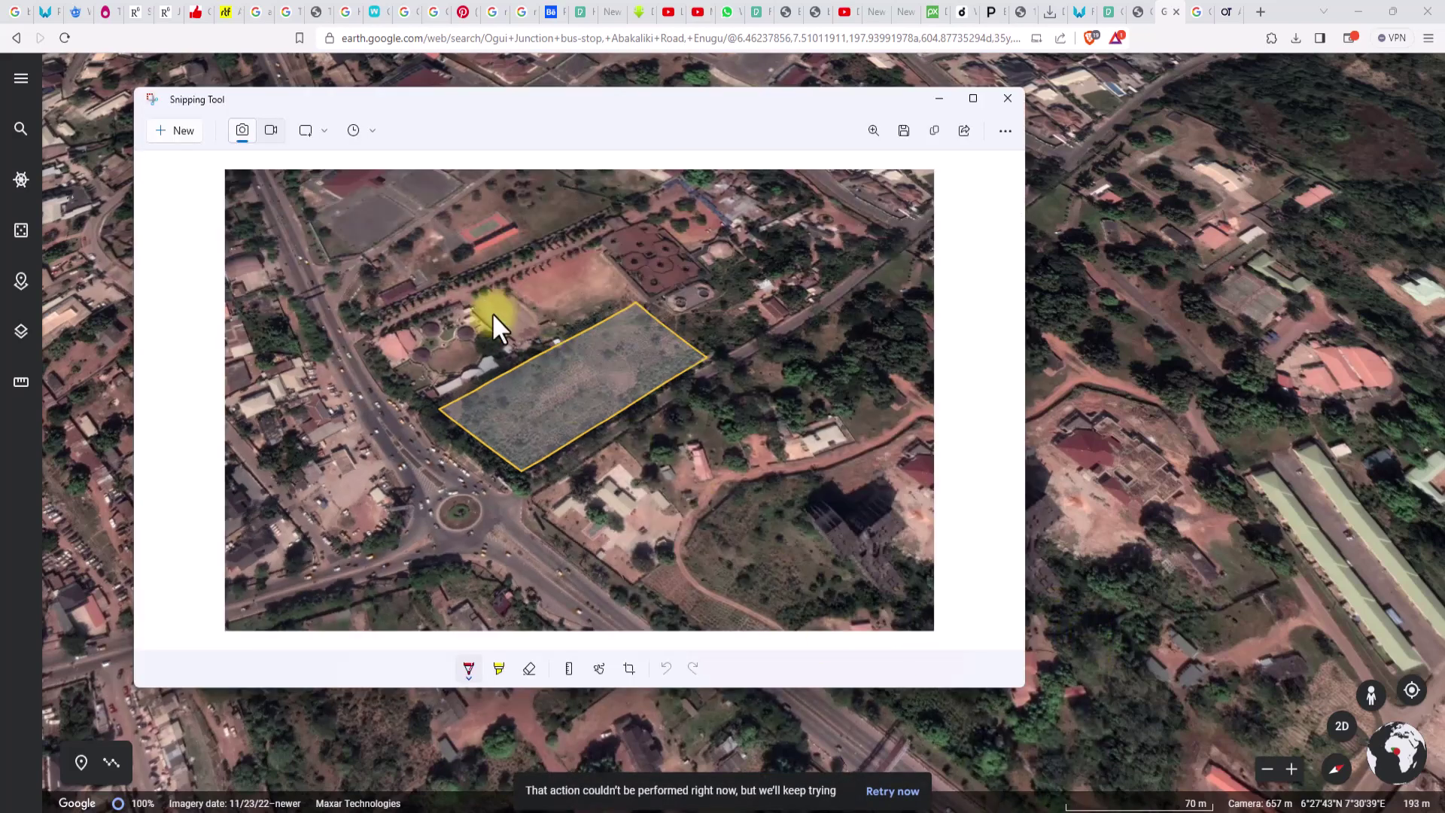
Save the snip as a JPG named 1 in the LAND USE VIDEO folder on drive E: and minimize Snipping Tool
key(ctrl+s)
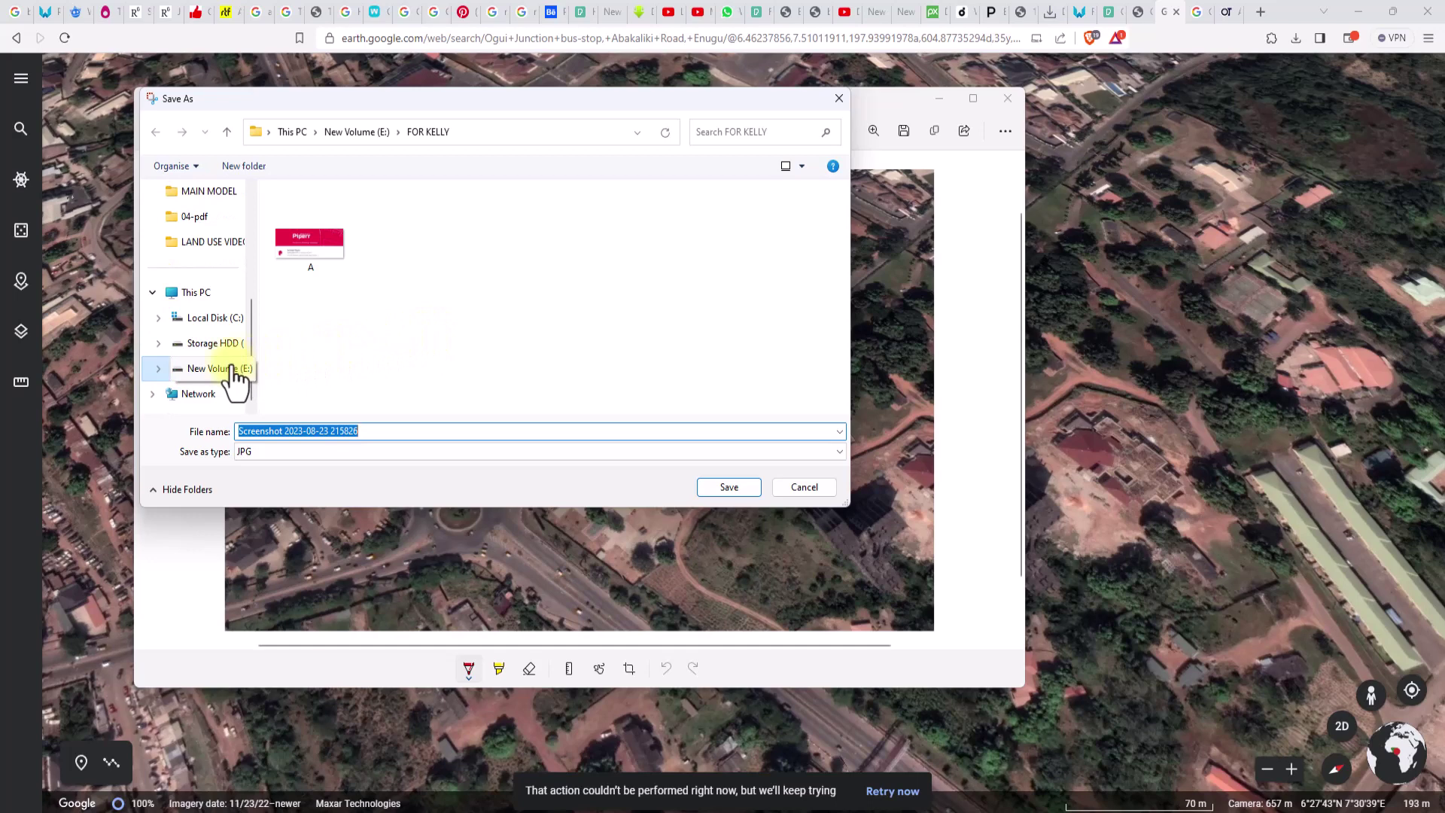
click(232, 367)
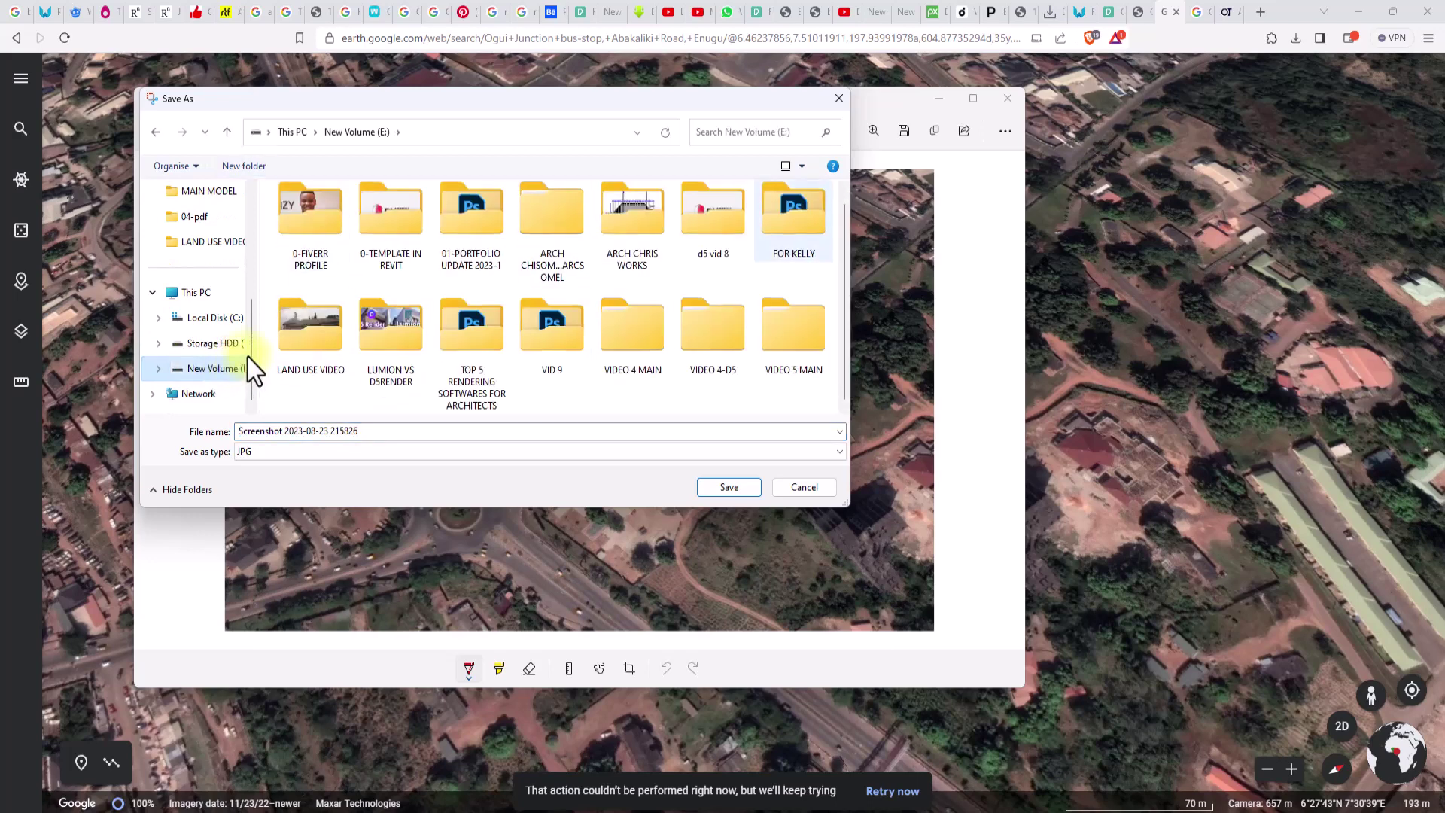
double_click(290, 336)
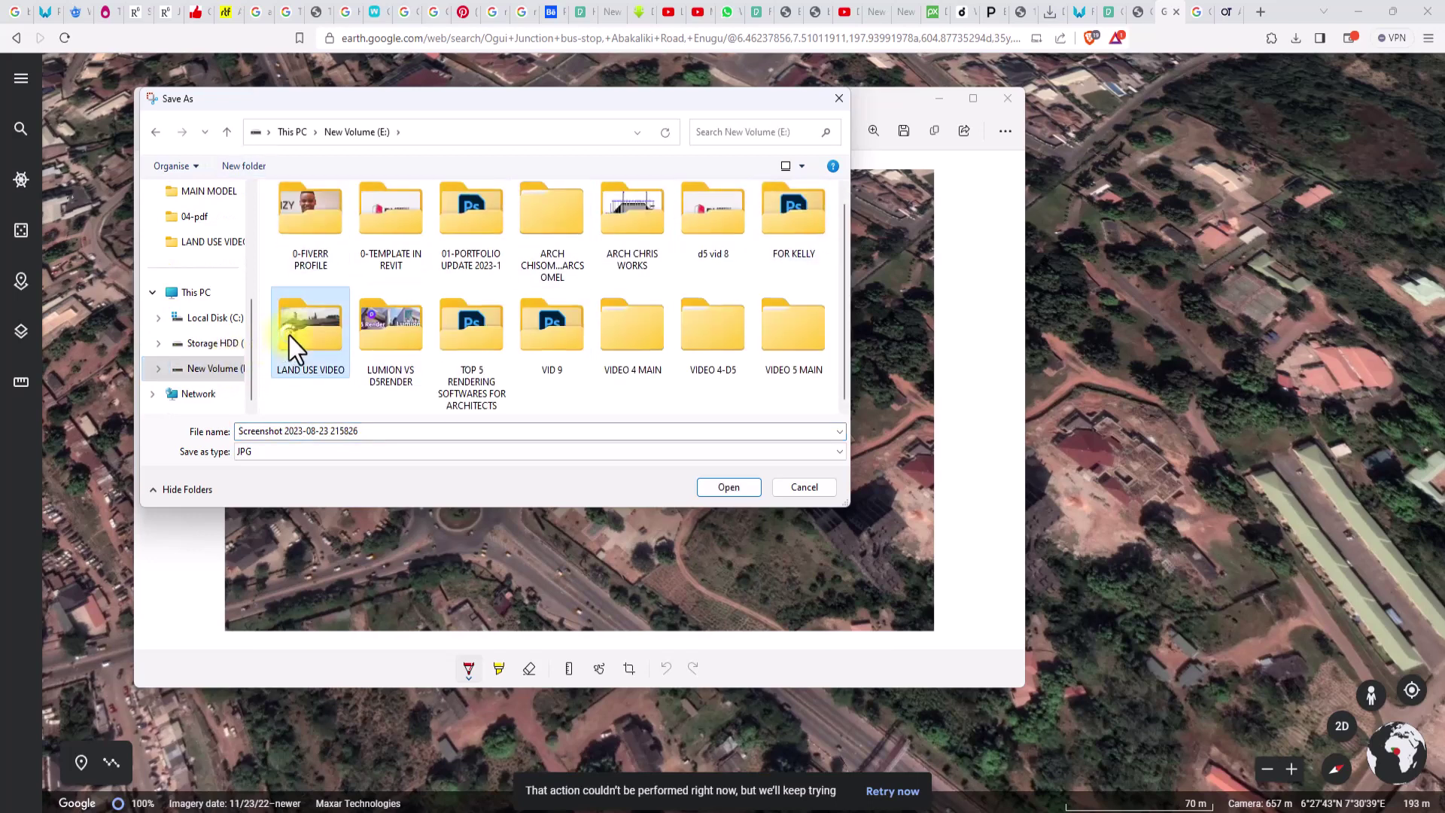
triple_click(454, 426)
text(1)
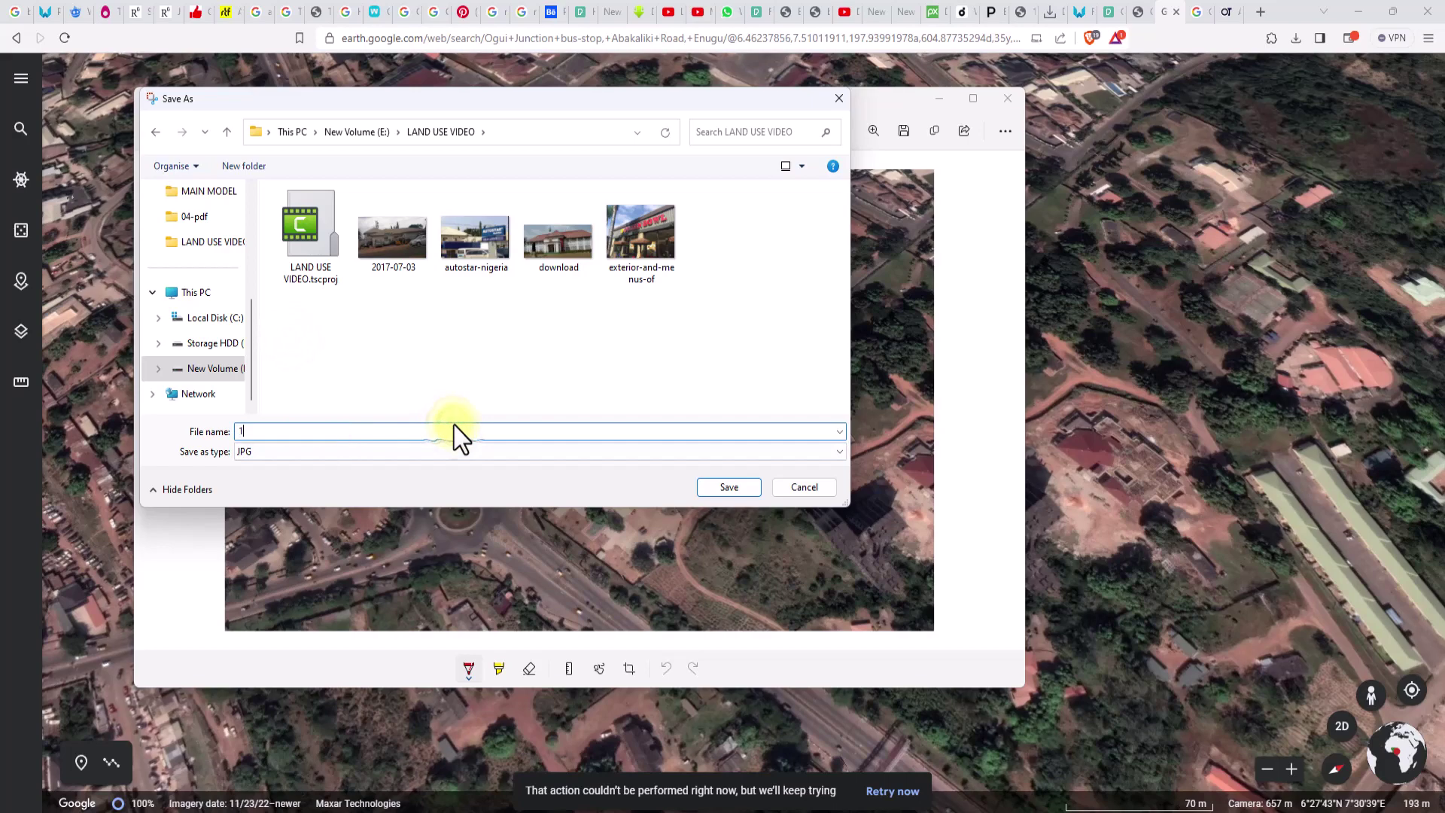
click(722, 487)
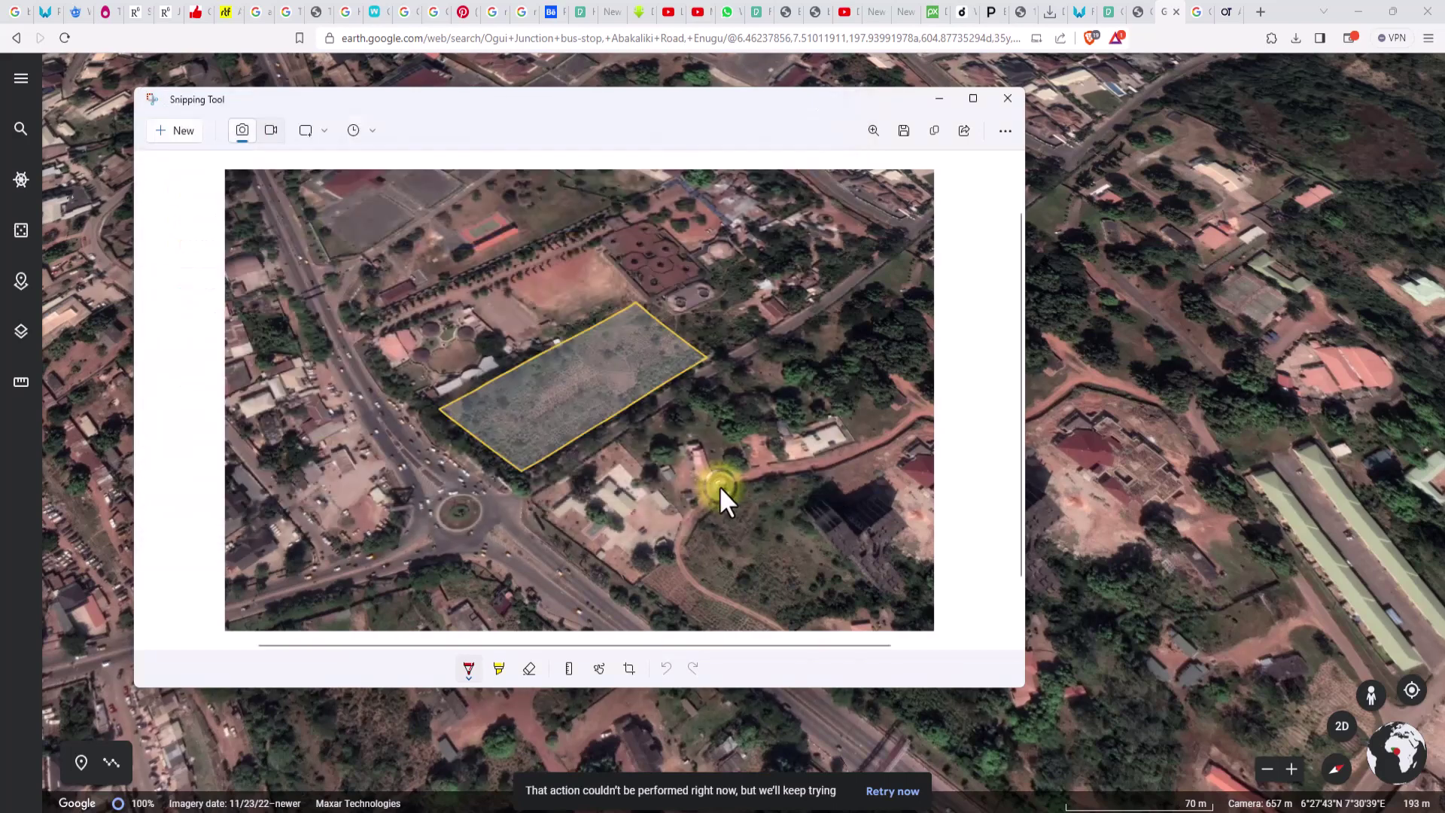
click(939, 99)
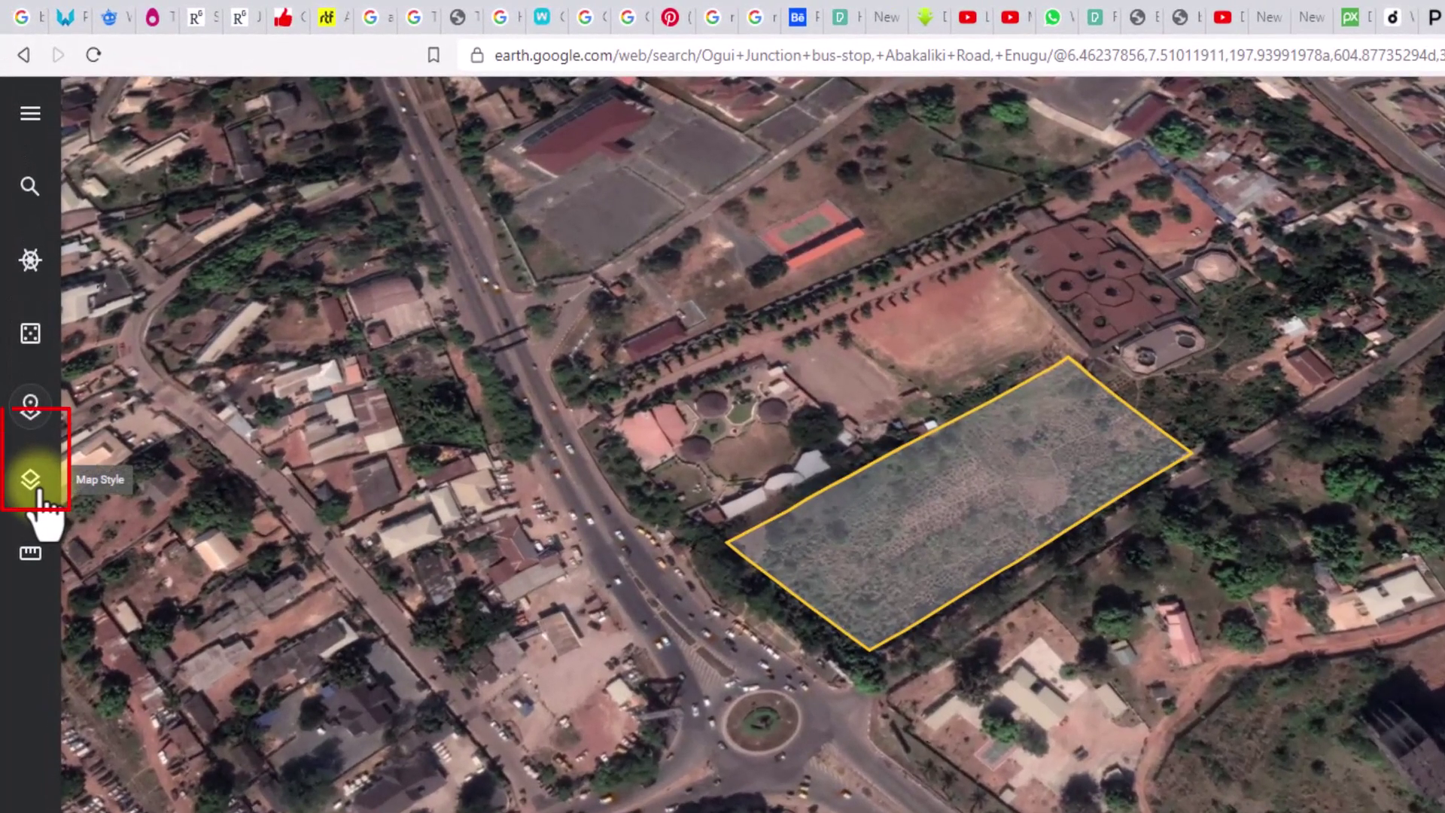
Set the map style to Everything to show all borders, labels, places, roads, transit, landmarks and water
click(36, 490)
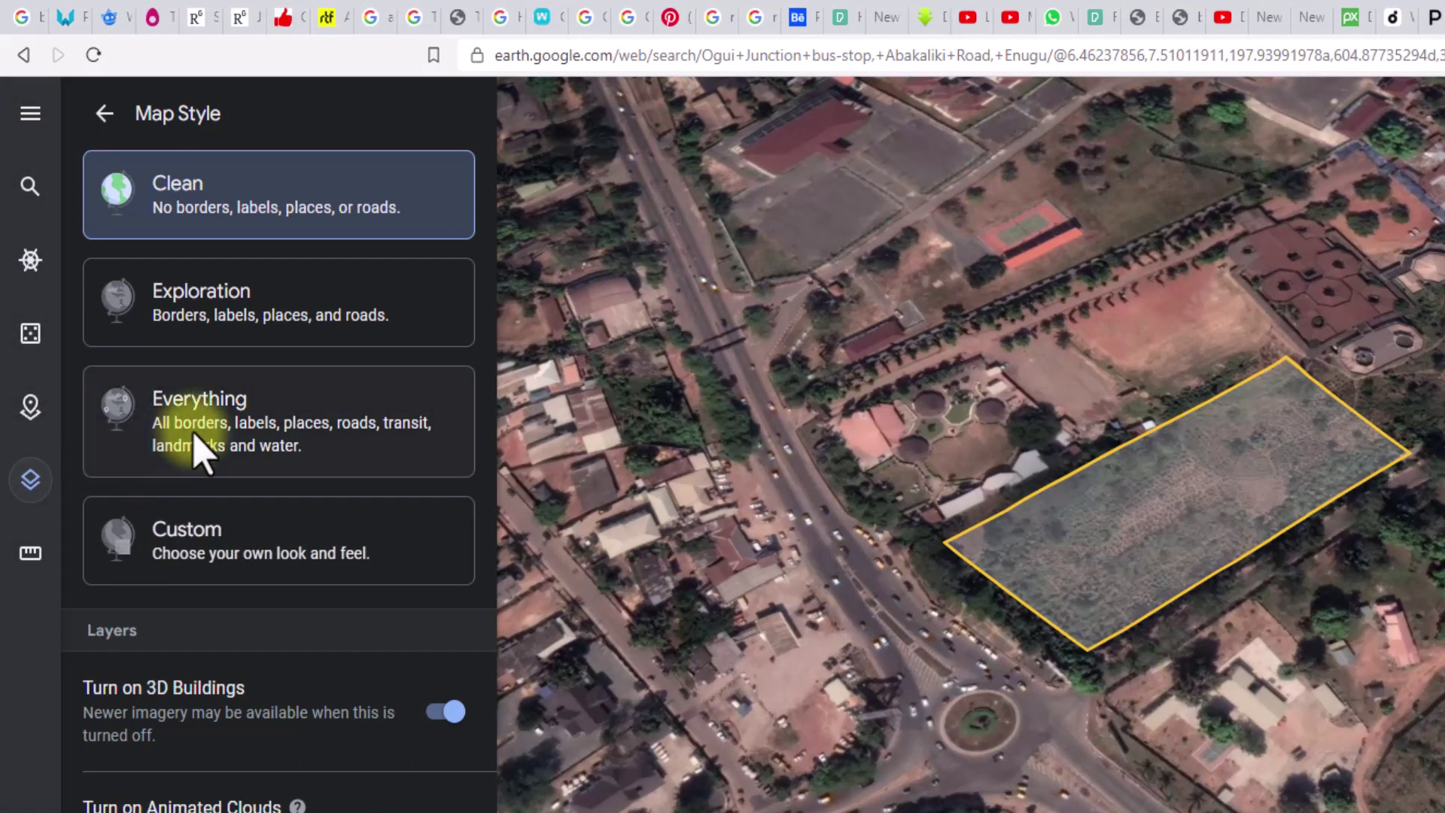
click(231, 418)
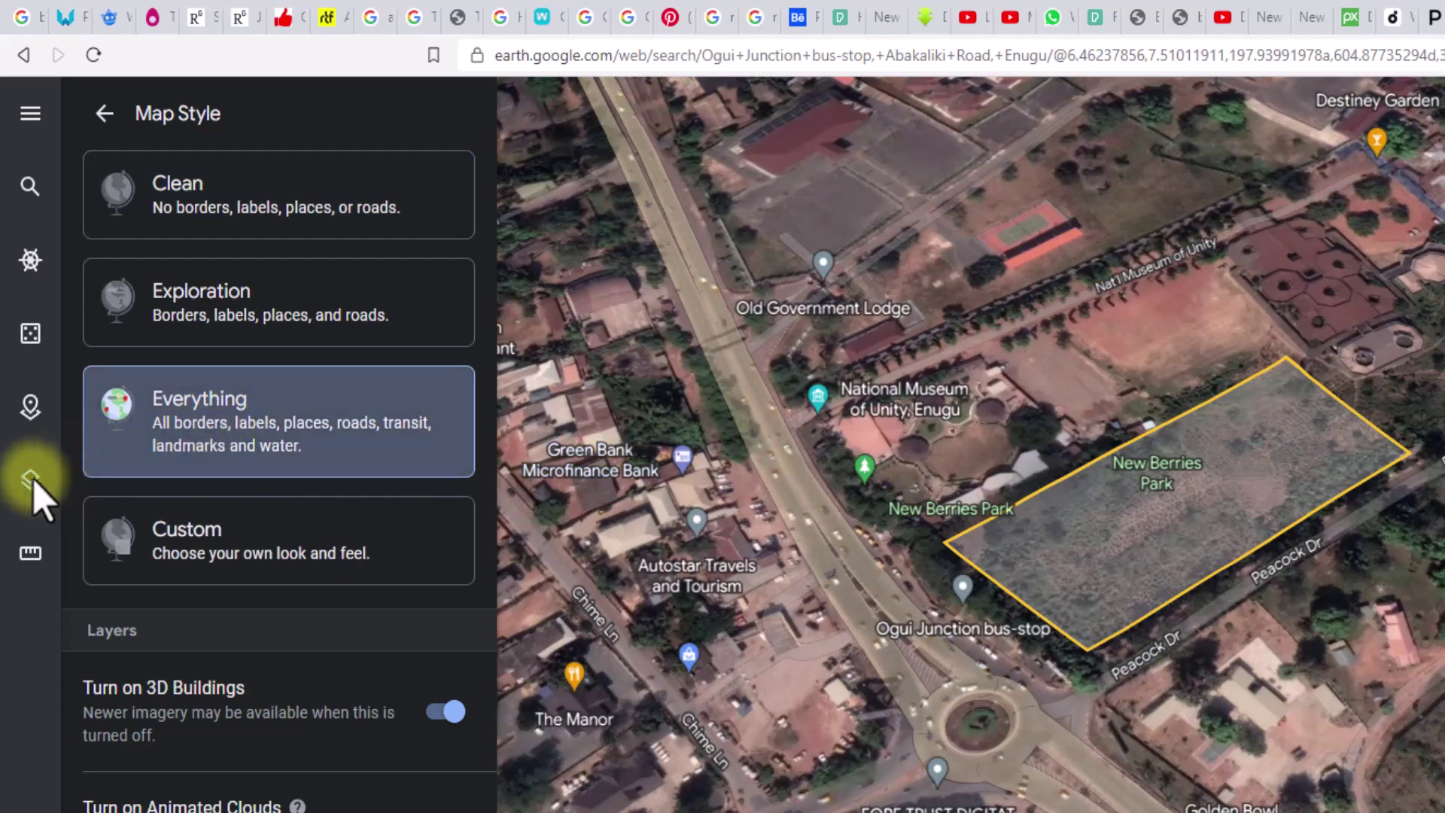
click(28, 485)
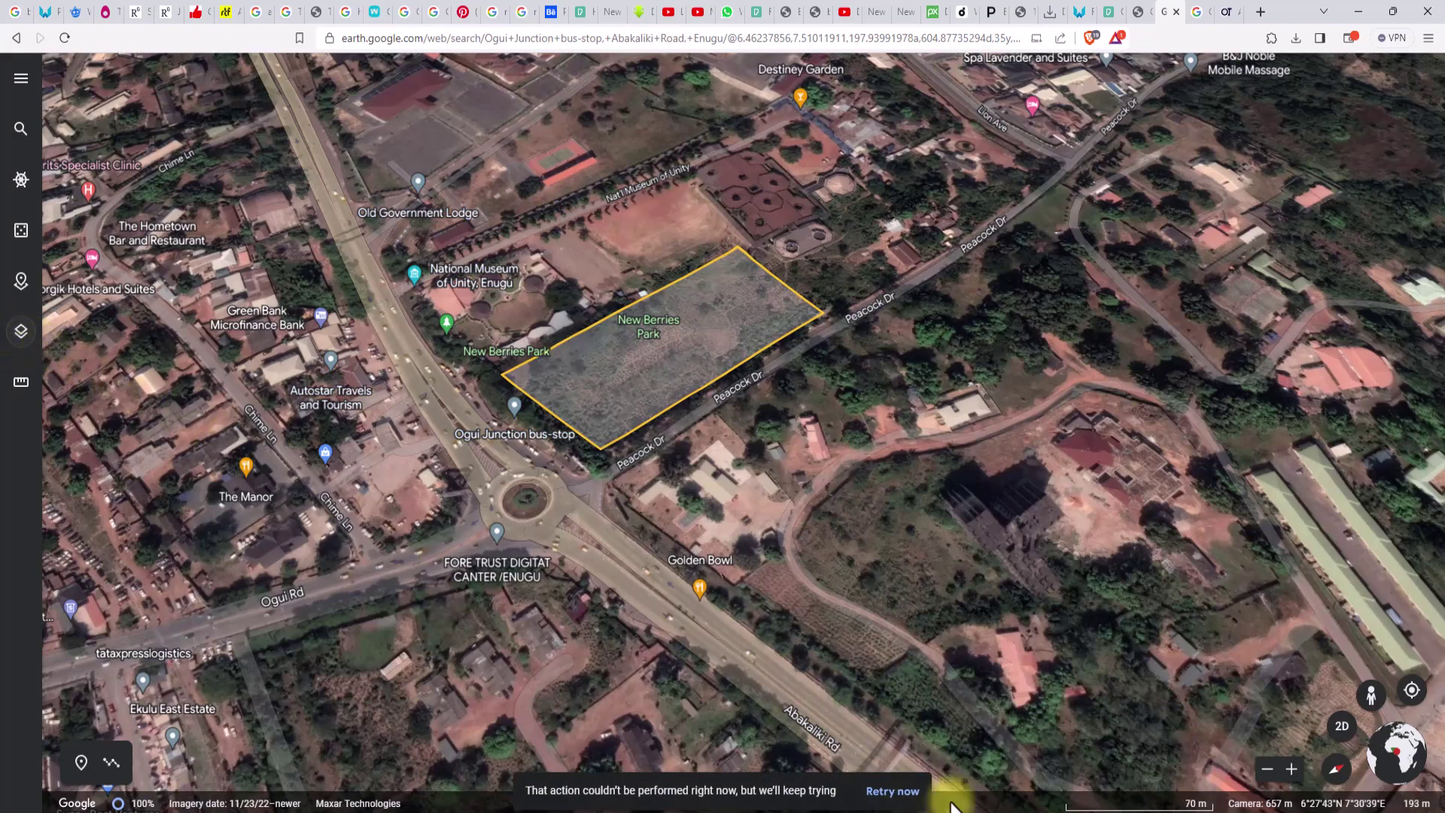
Switch to Snipping Tool and capture a rectangular snip of the labelled map around the outlined plot and roundabout
key(alt+Tab)
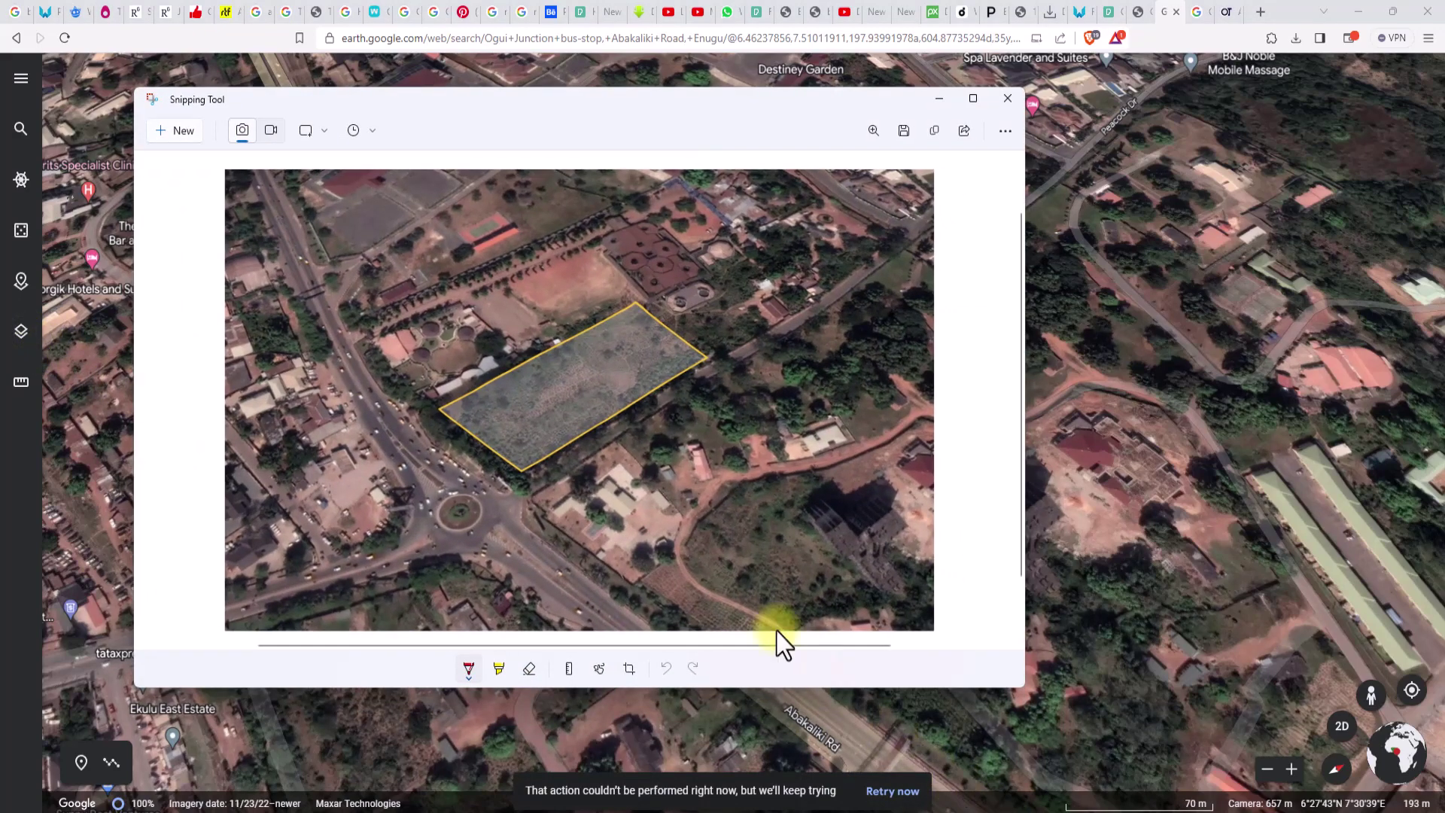
click(173, 132)
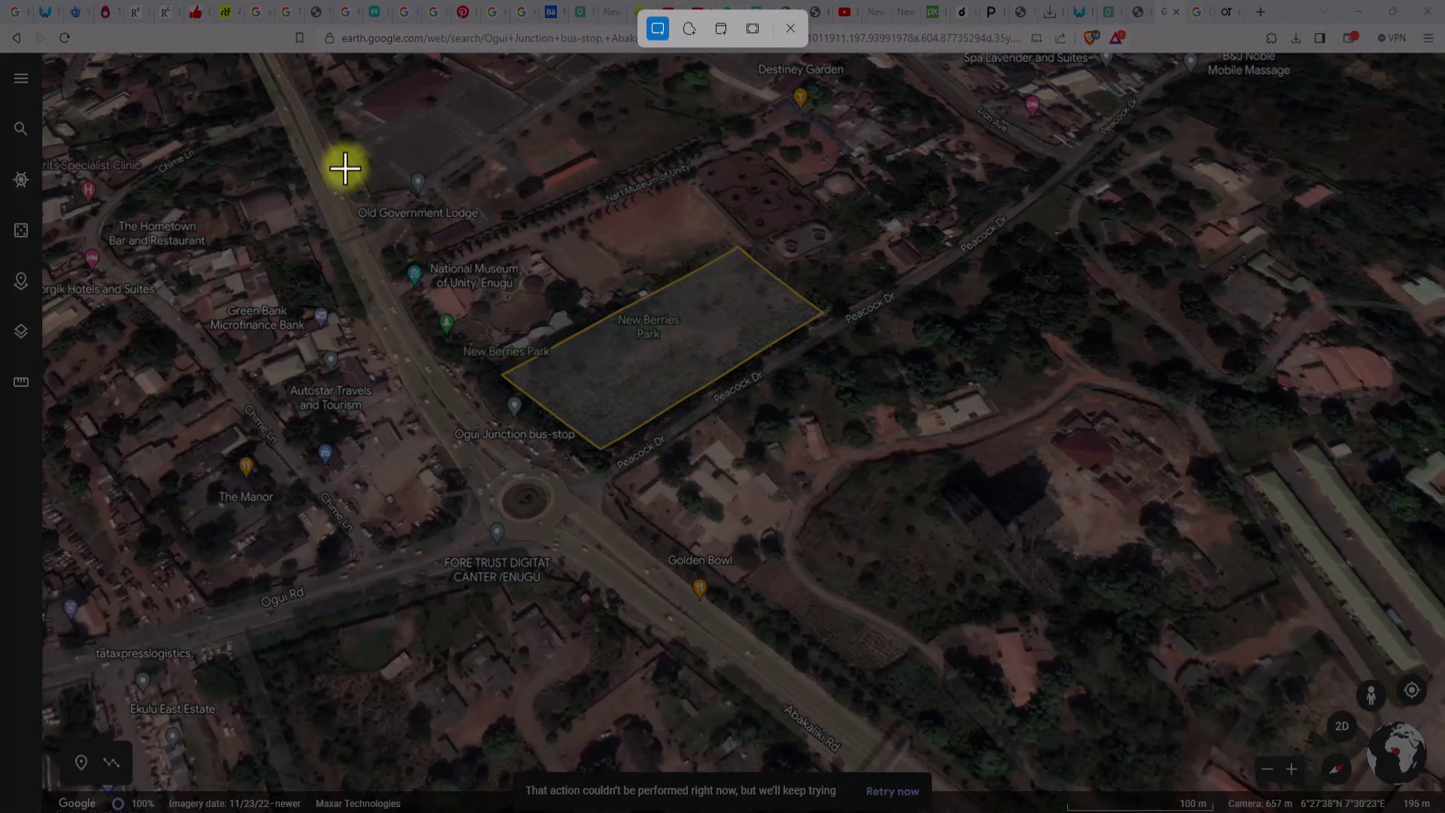
drag(316, 156, 925, 621)
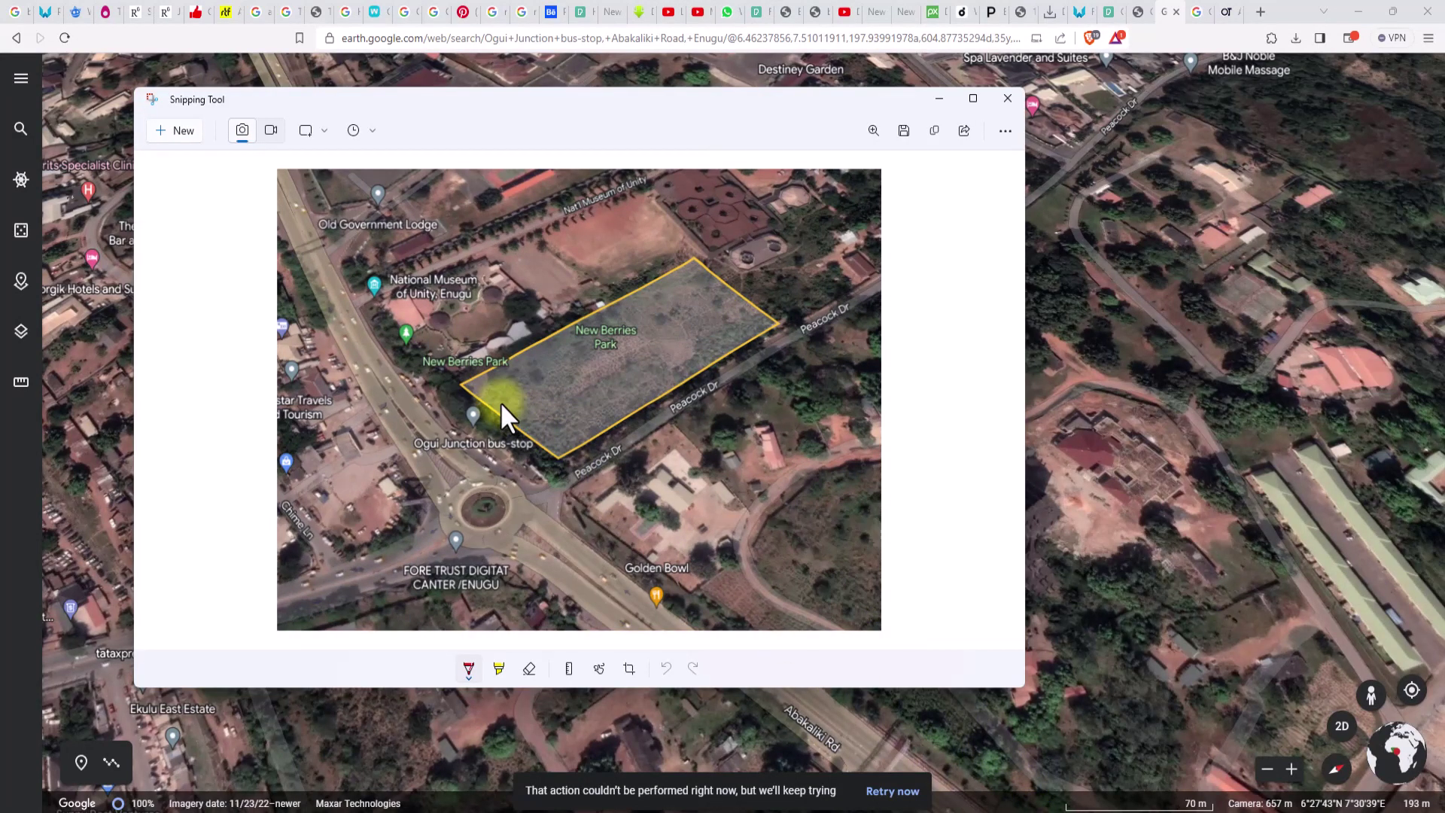
Save the labelled snip as a JPG named 2 in the LAND USE VIDEO folder and minimize Snipping Tool
key(ctrl+s)
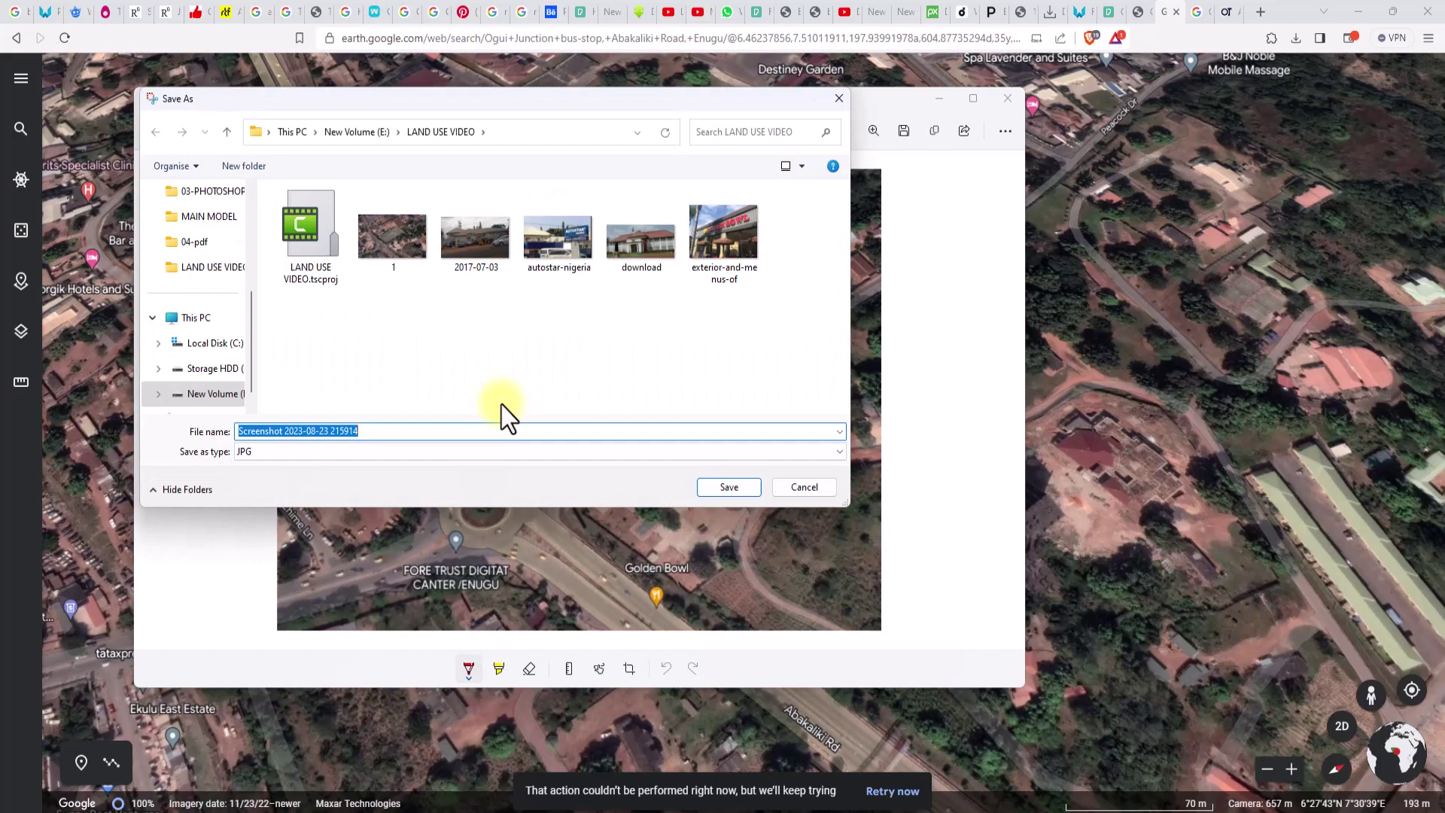
text(2)
click(729, 488)
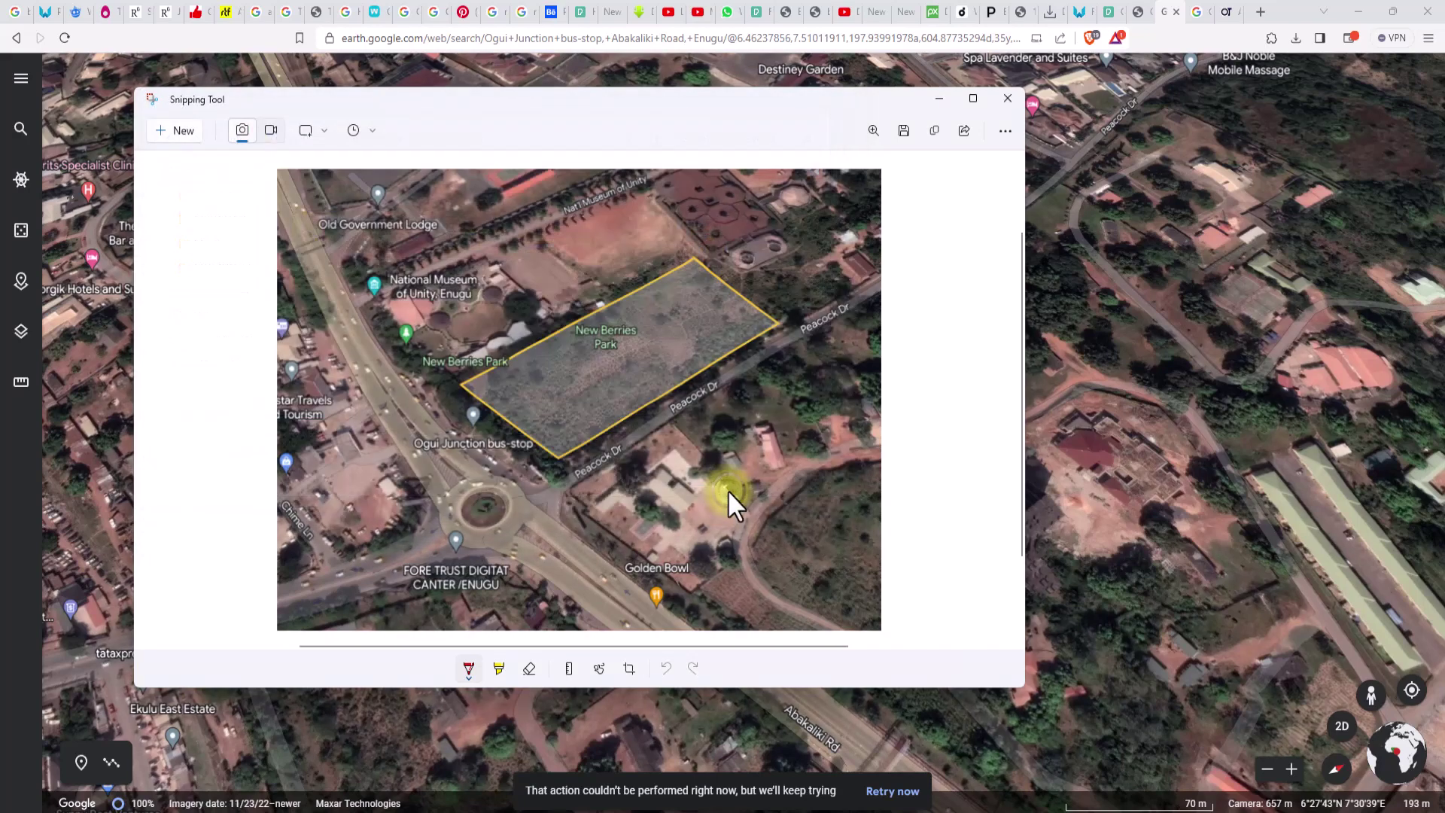
click(938, 100)
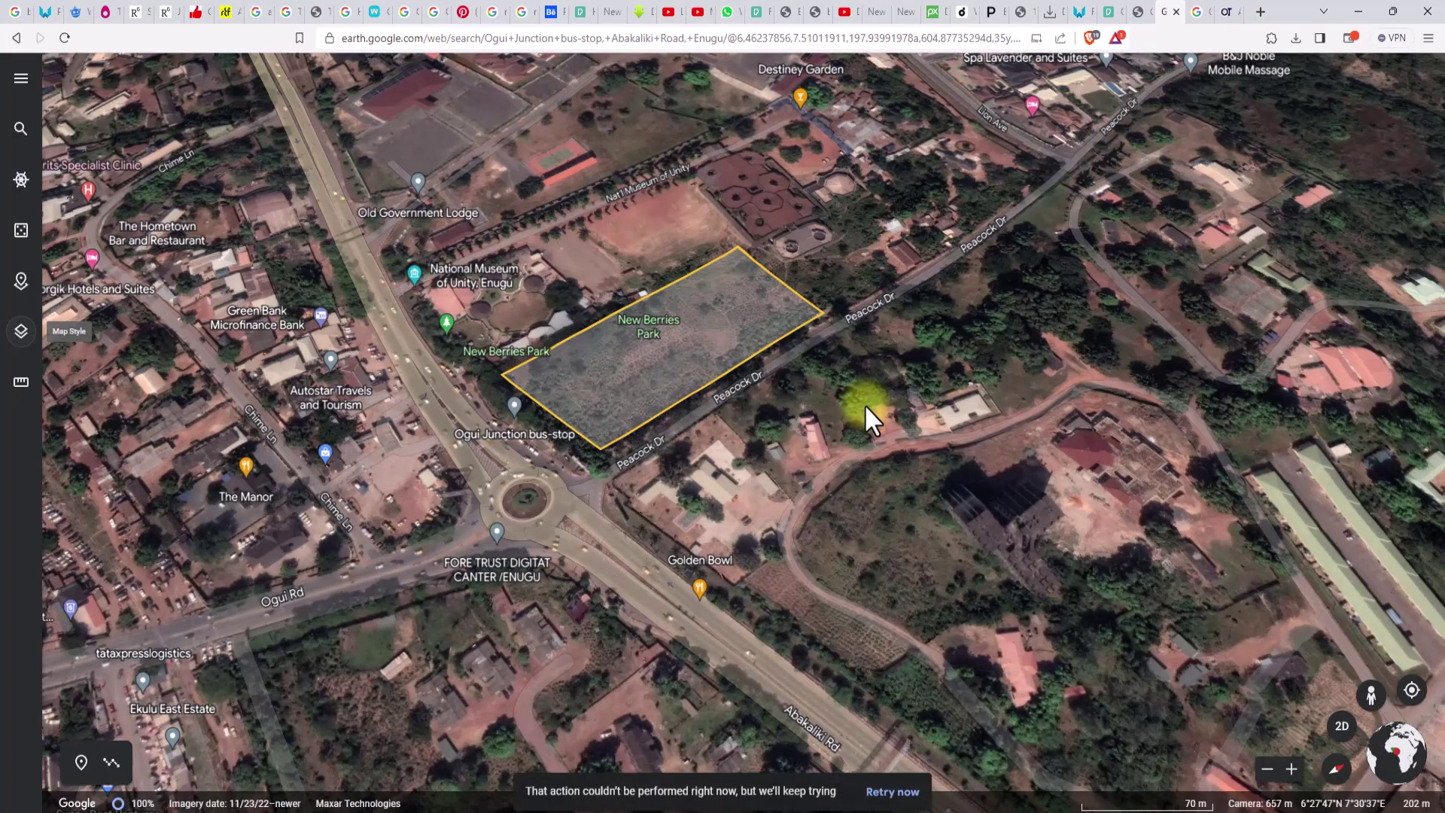
Switch to Photoshop and create a 420 x 297 mm landscape document at 300 pixels/inch in RGB Color with a white background
key(alt+Tab)
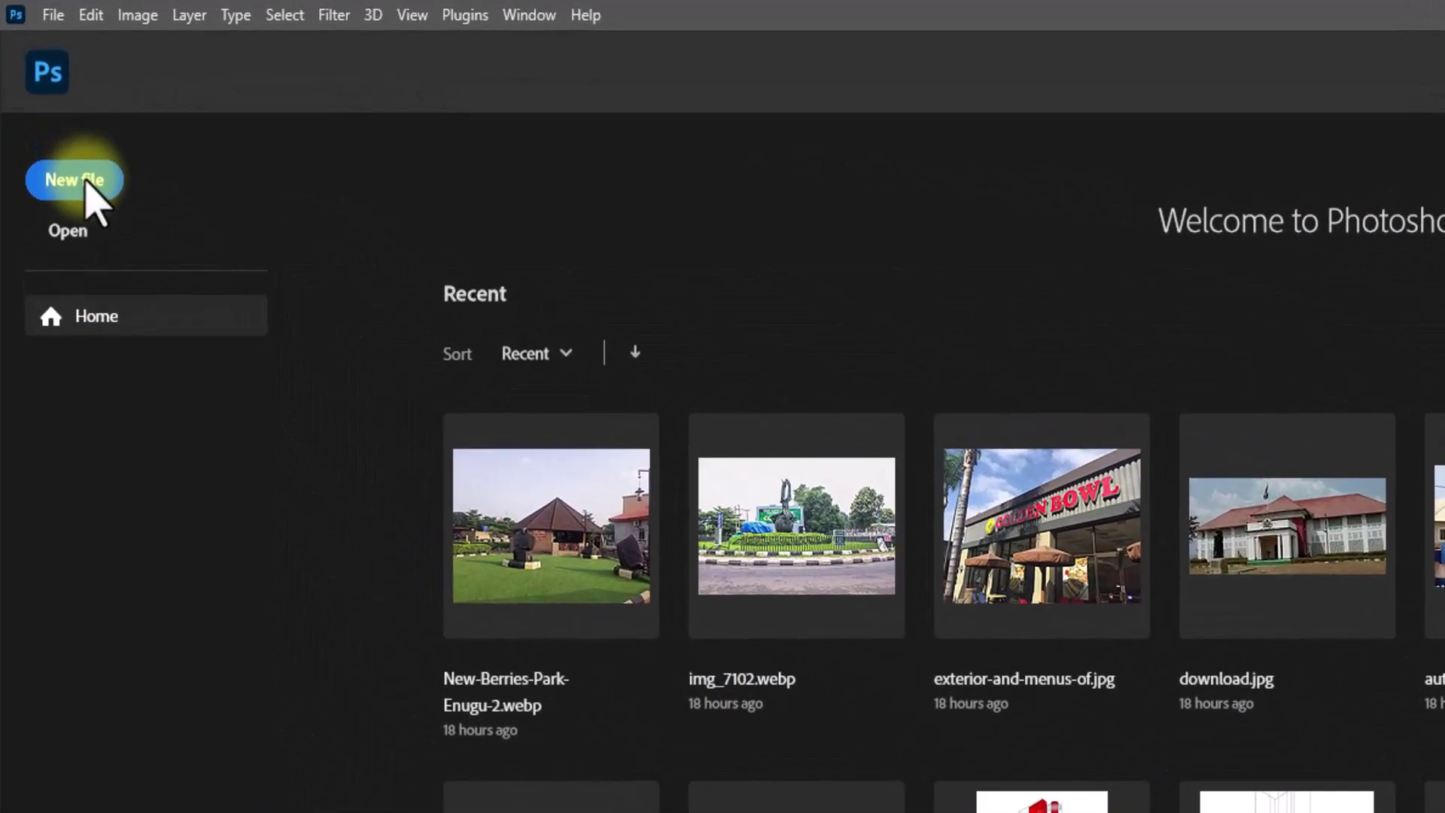
click(85, 183)
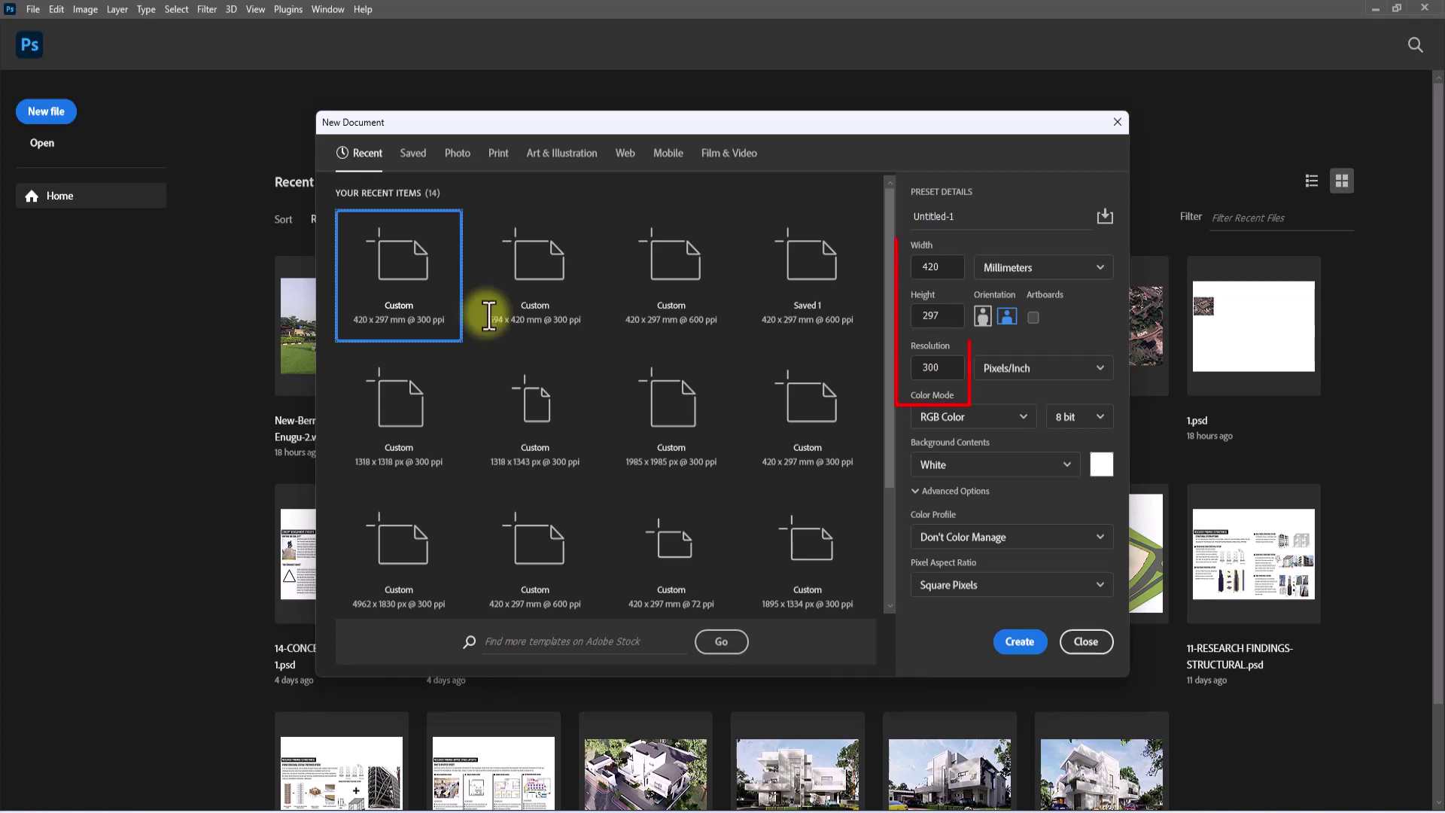
click(1020, 643)
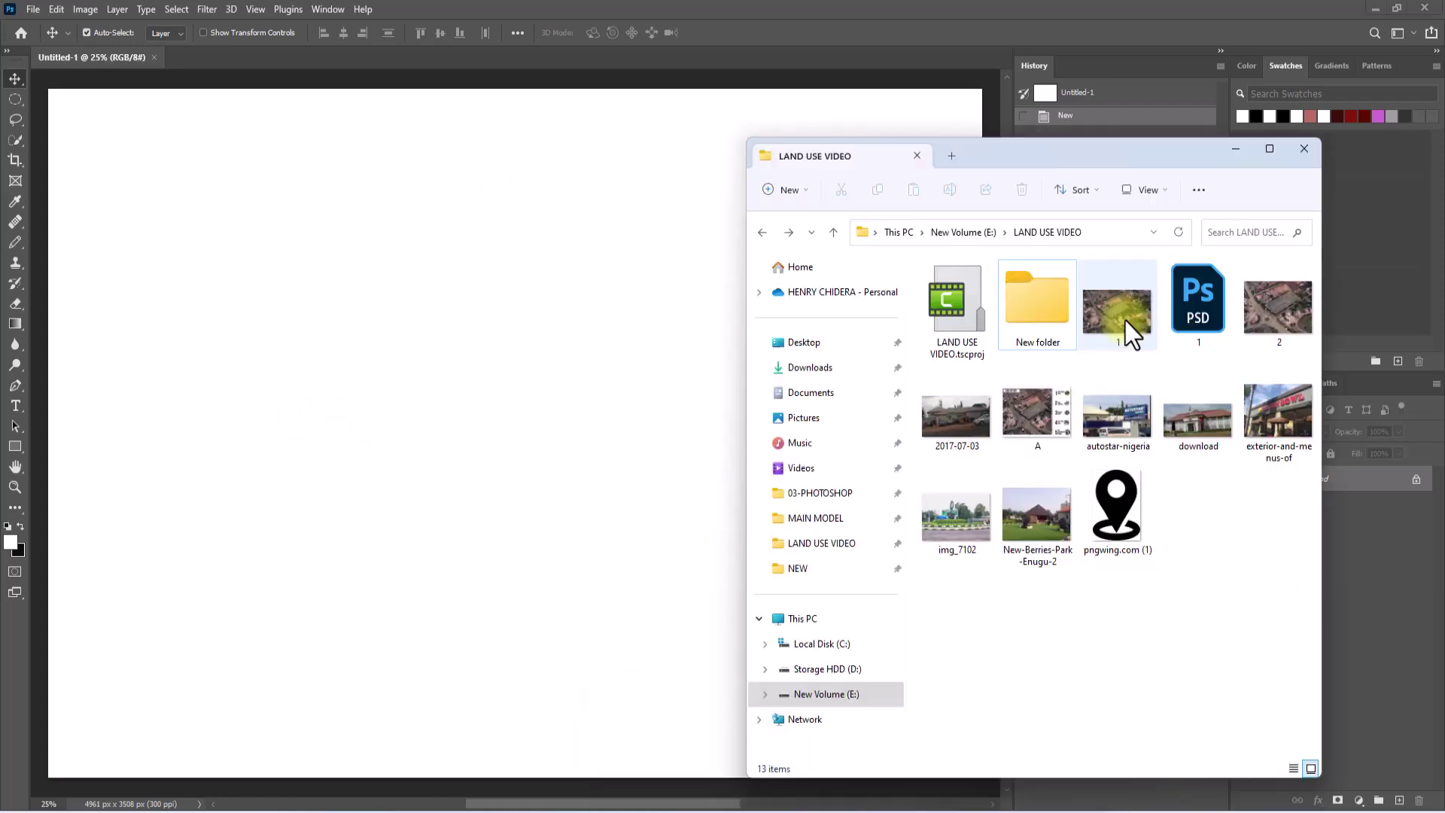
Open the image 1.jpg from the LAND USE VIDEO folder as a separate Photoshop document
click(745, 798)
drag(1100, 356, 223, 47)
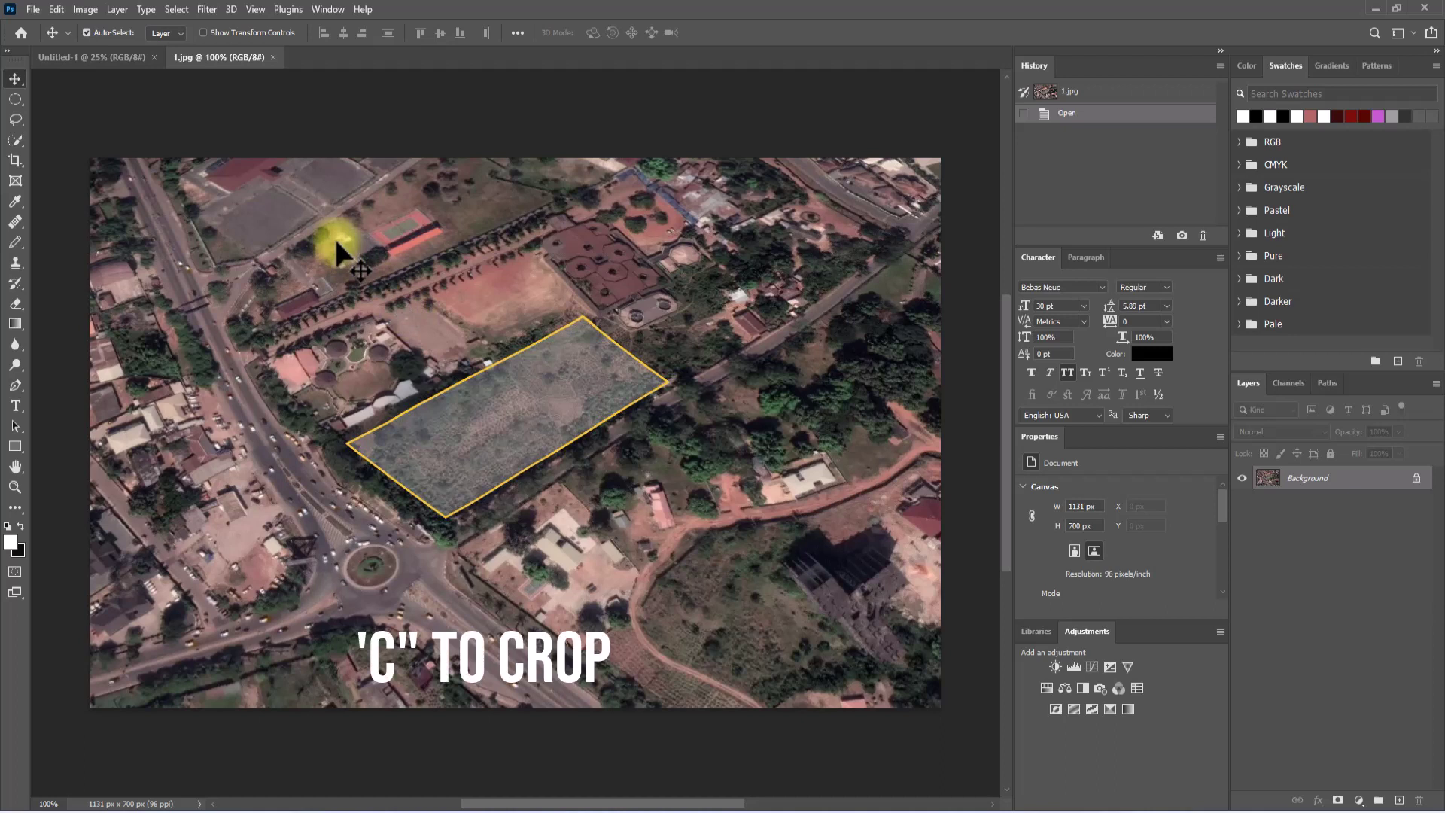
Crop both sides of the 1.jpg map image to 839 x 700 px, keeping the outlined plot and roundabout
key(c)
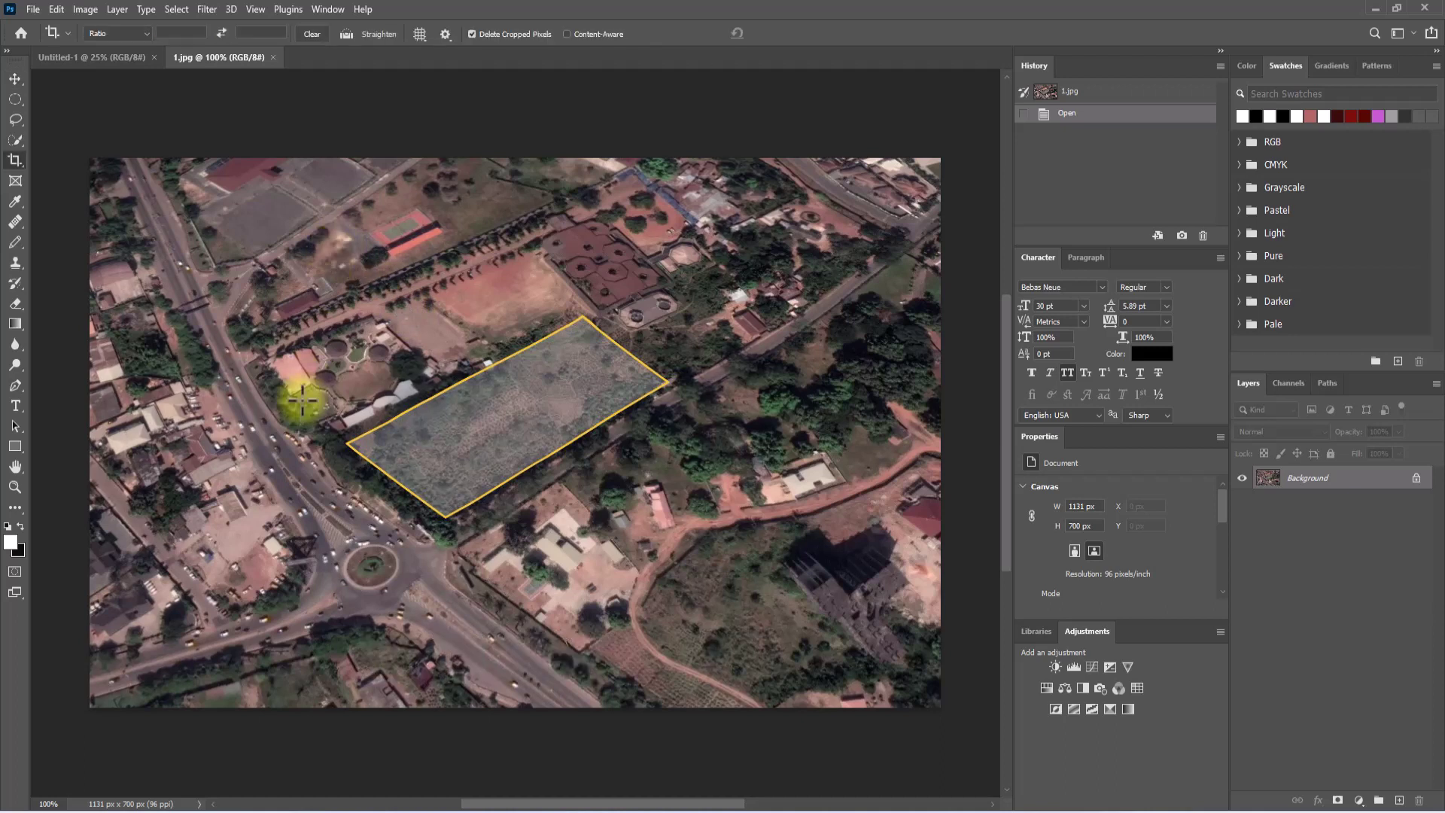
click(96, 419)
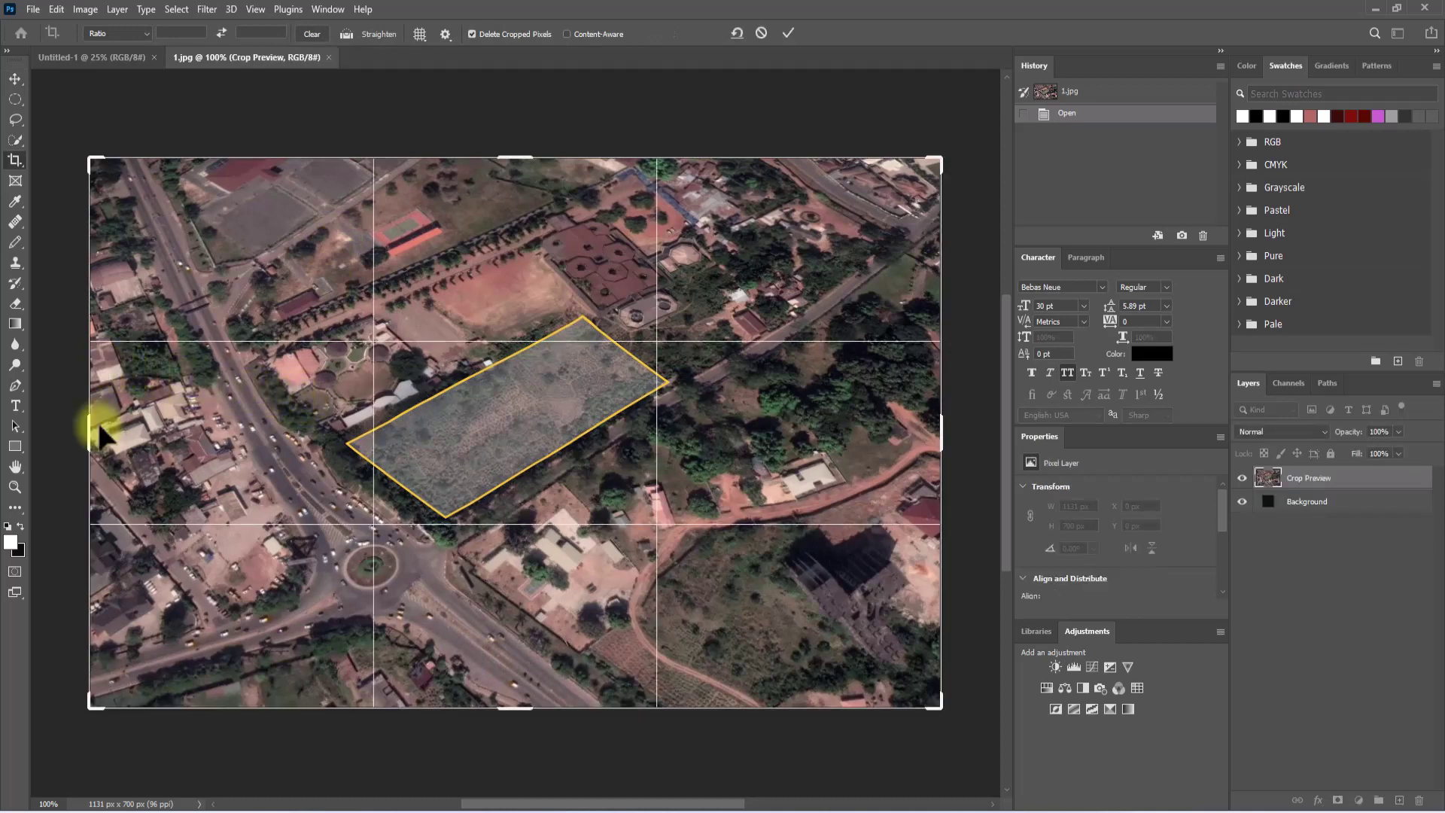
drag(88, 435, 149, 444)
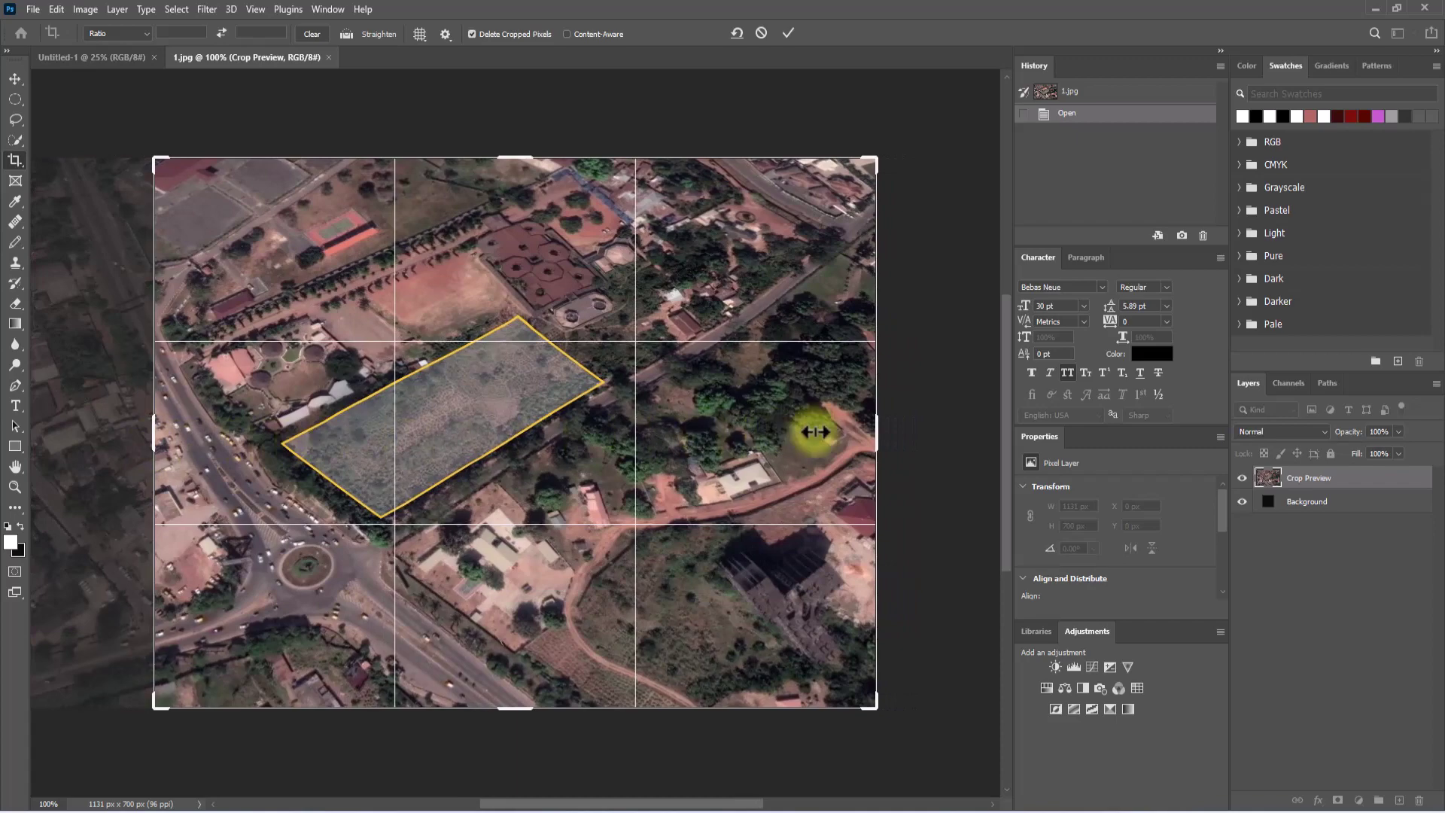
drag(878, 430, 803, 429)
drag(219, 429, 199, 423)
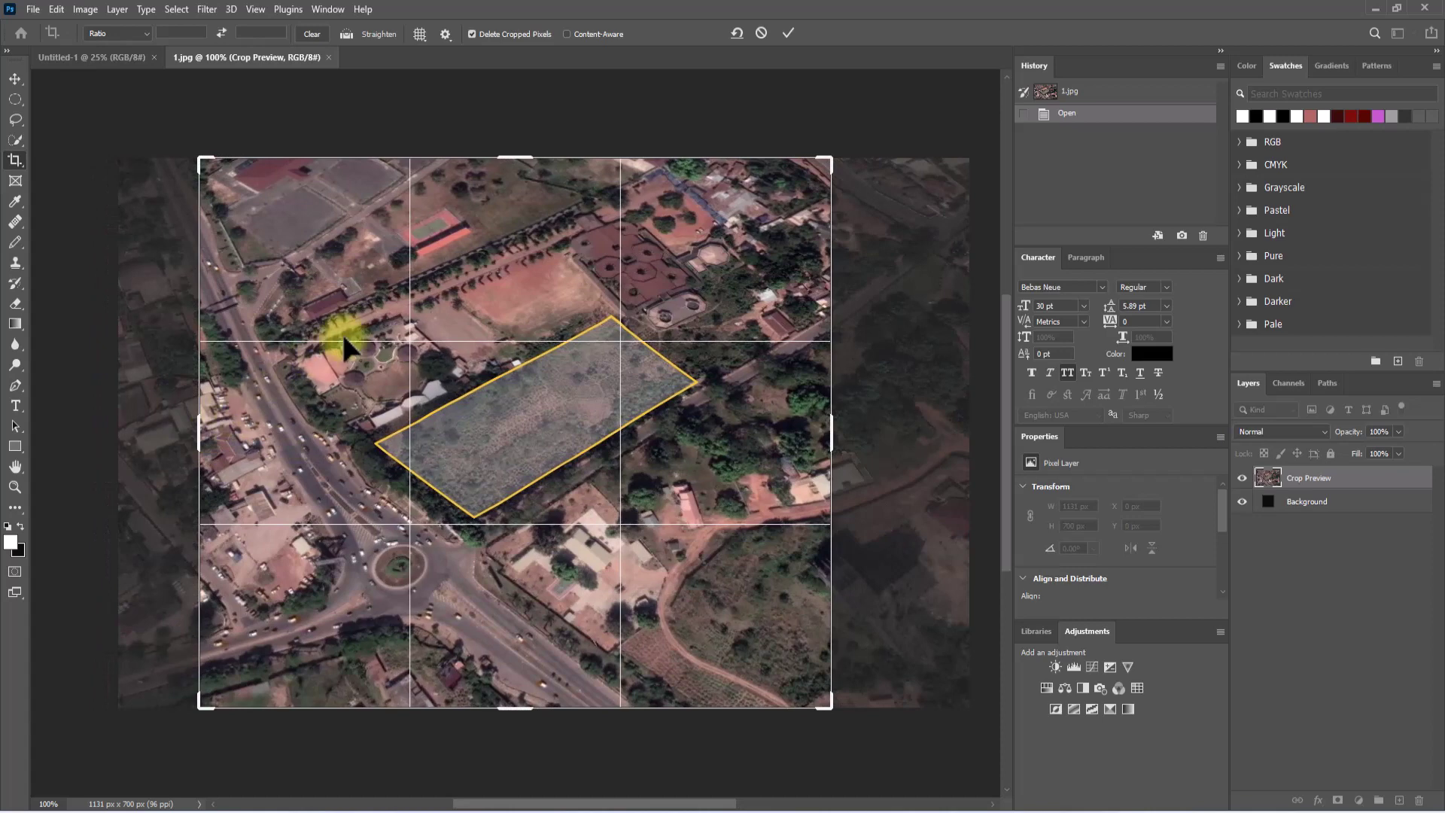
click(791, 33)
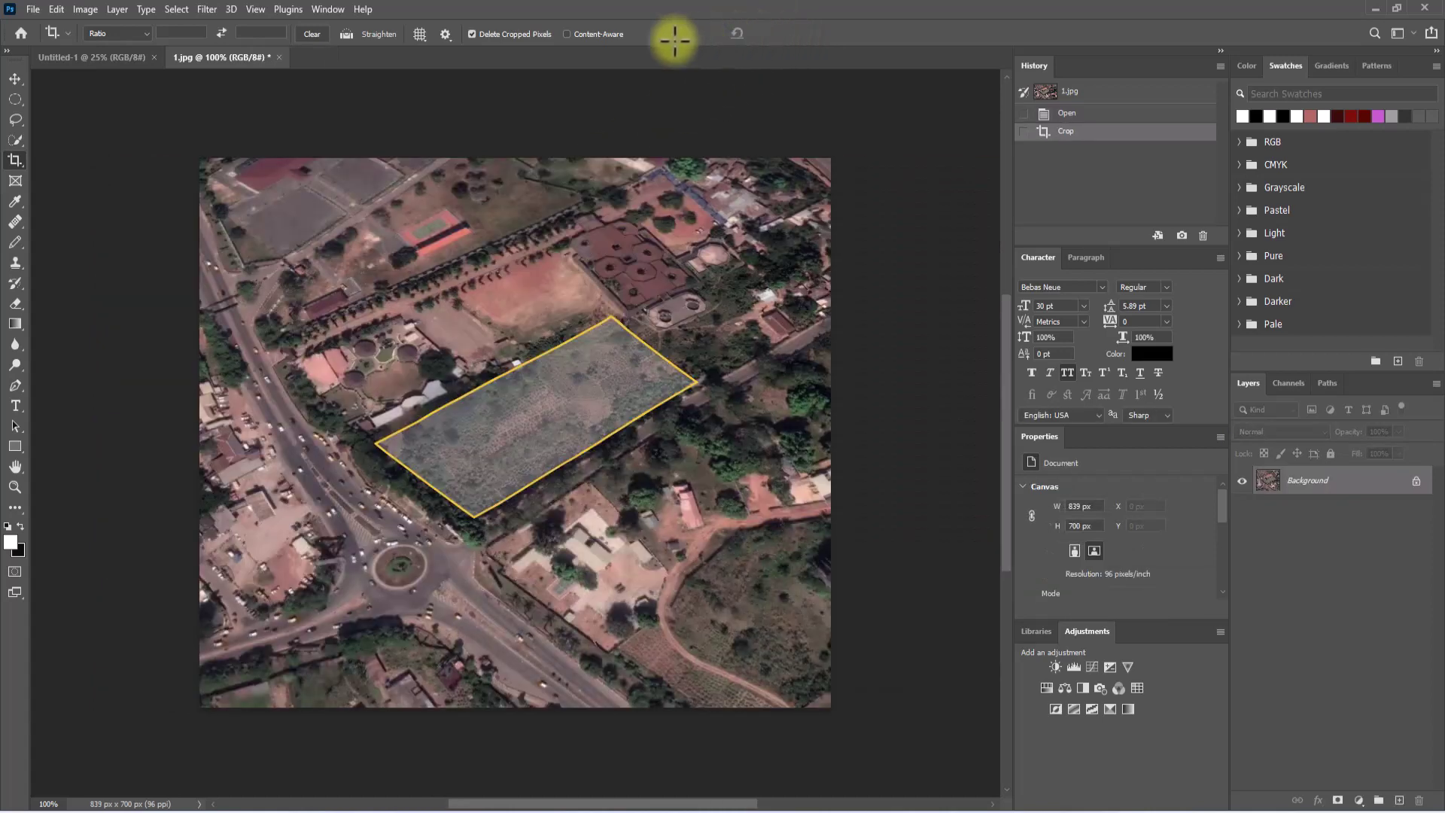
Copy the cropped map into the Untitled-1 document and position it in the canvas's upper-left corner
click(14, 78)
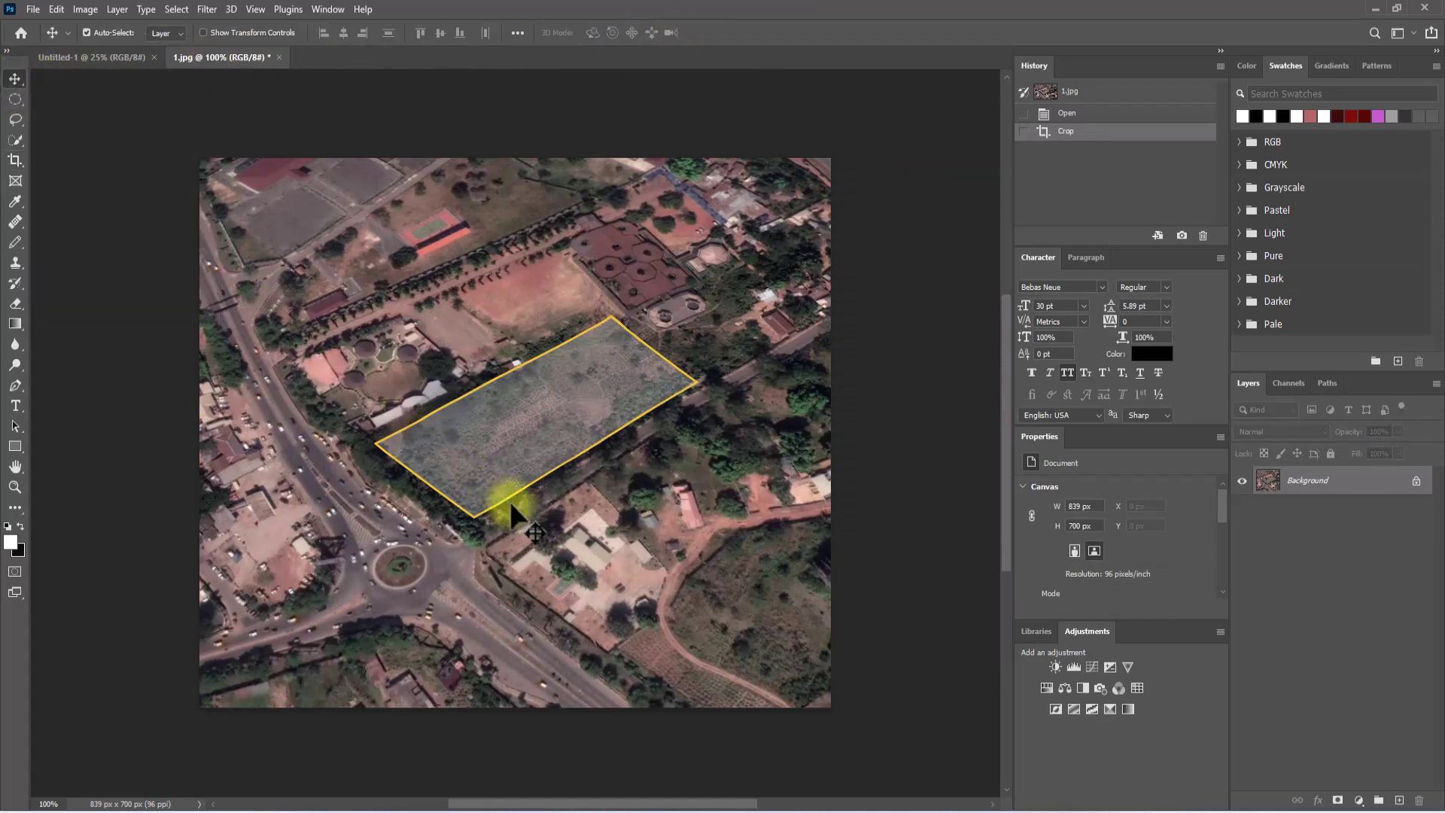
drag(512, 495, 548, 463)
click(712, 343)
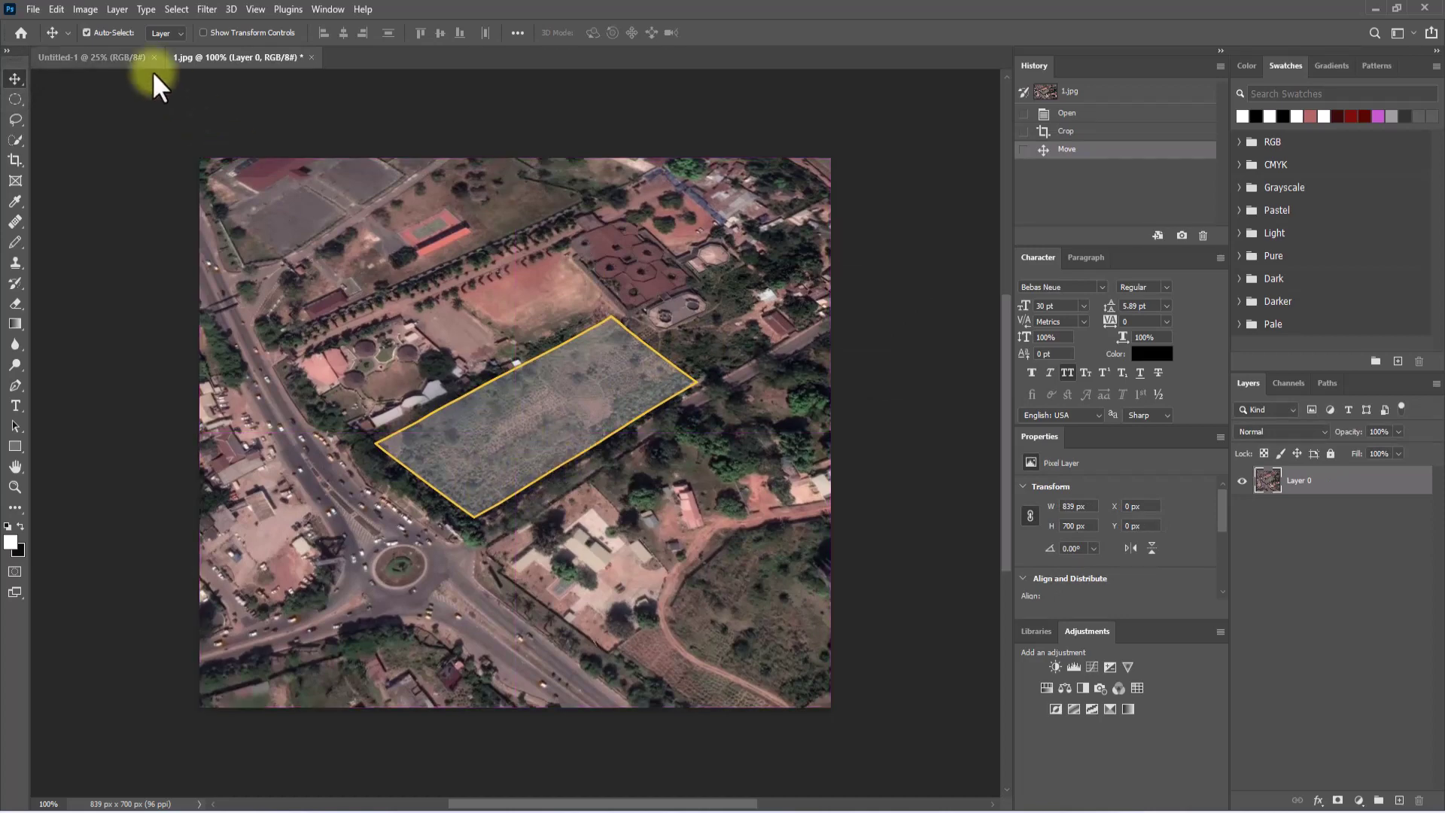
click(111, 58)
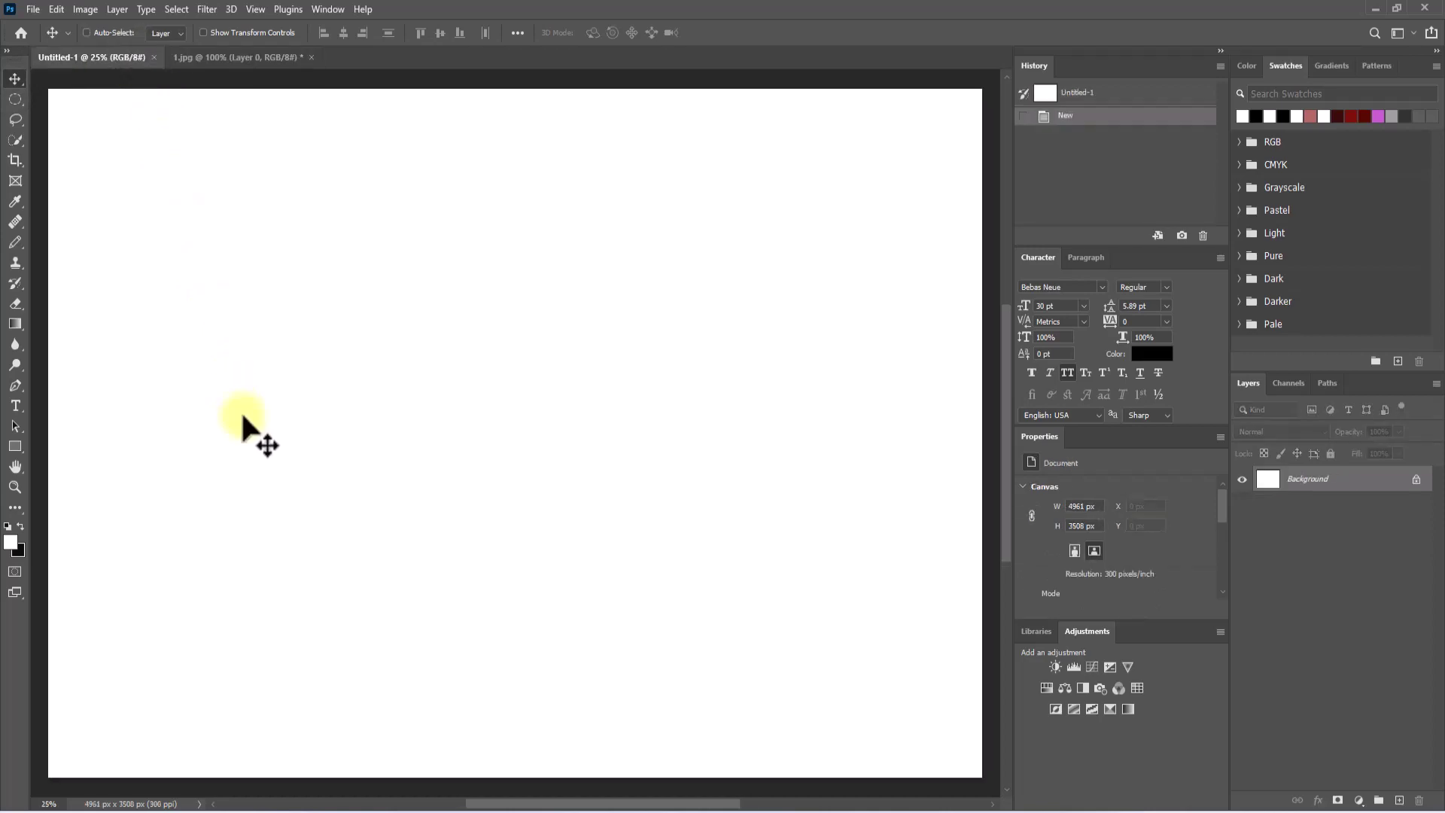
drag(248, 428, 250, 429)
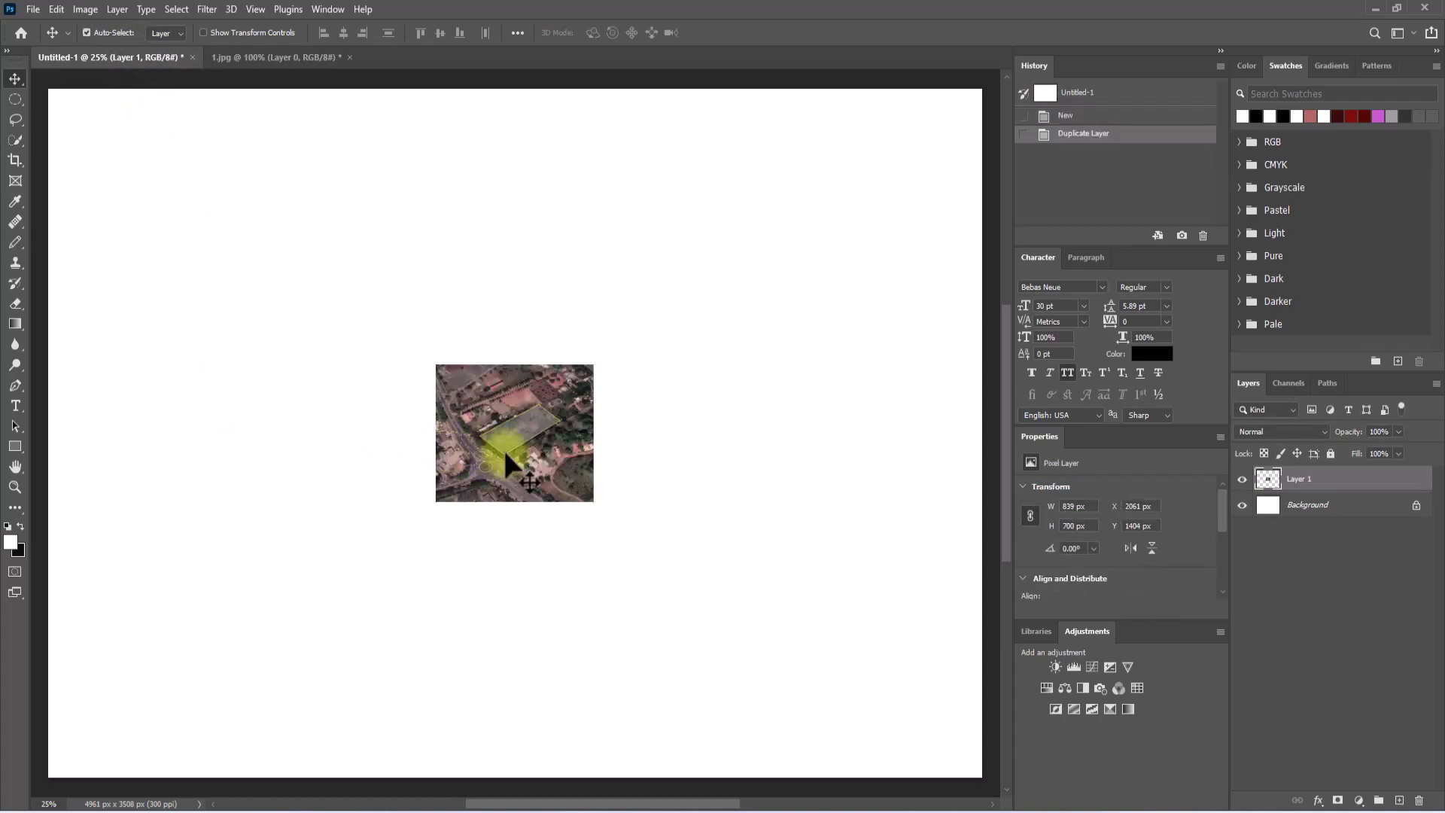
drag(506, 461, 149, 200)
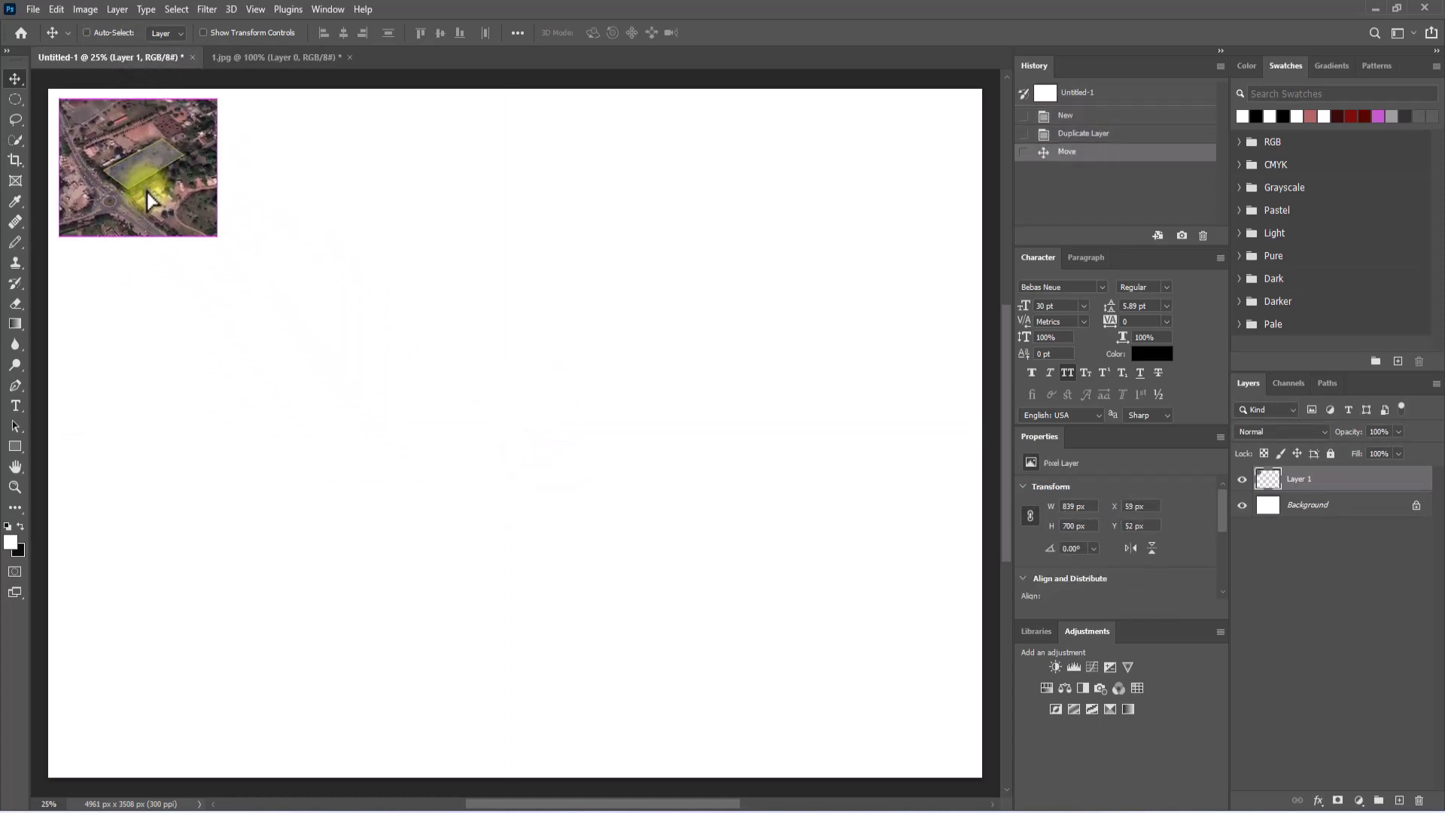
Scale the map up to about 3846 x 3209 px and shift it down to leave a top margin on the sheet
key(ctrl+t)
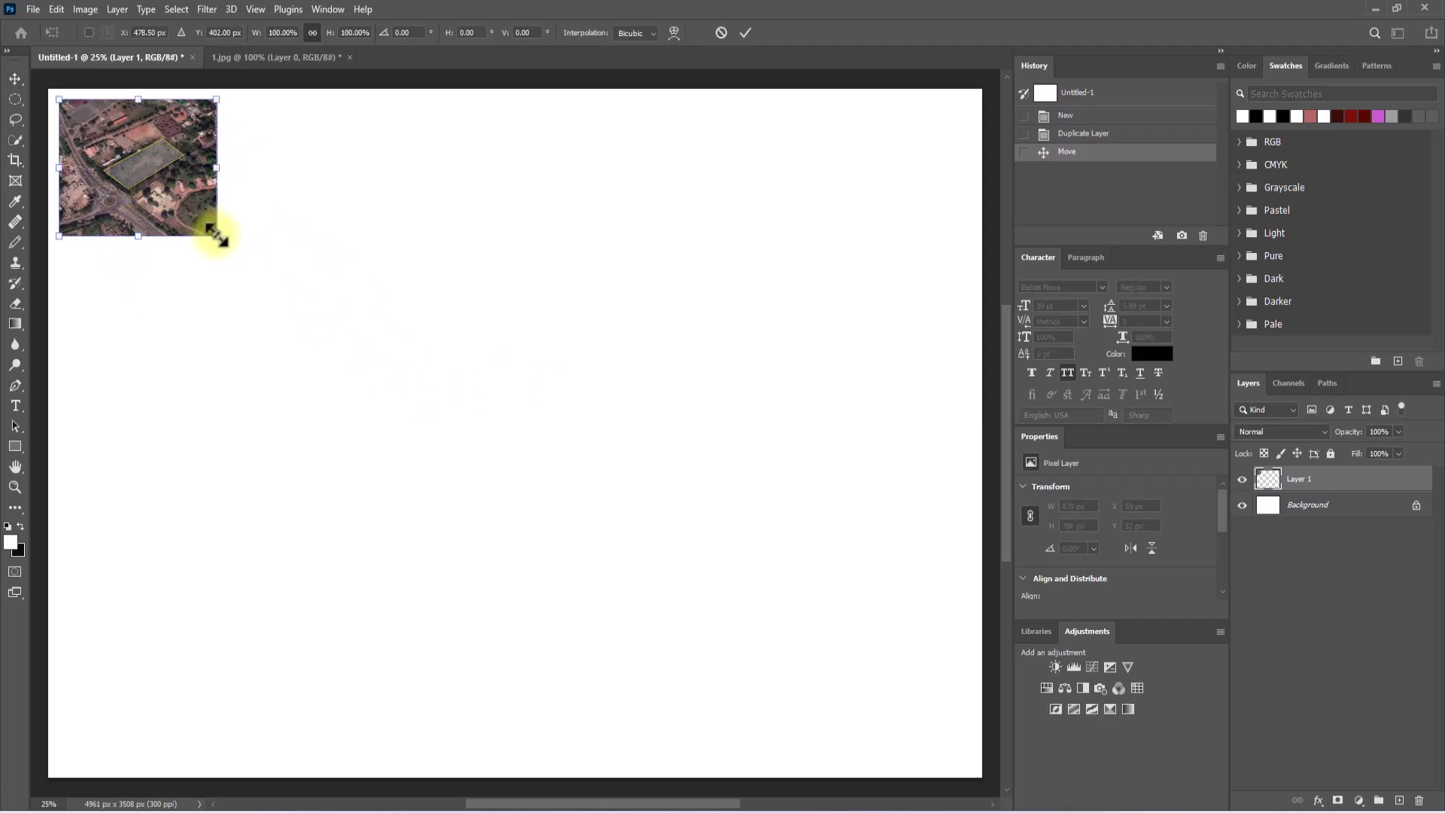
drag(218, 237, 634, 696)
key(Return)
drag(407, 464, 406, 495)
scroll(475, 310, up, 2)
scroll(476, 309, down, 3)
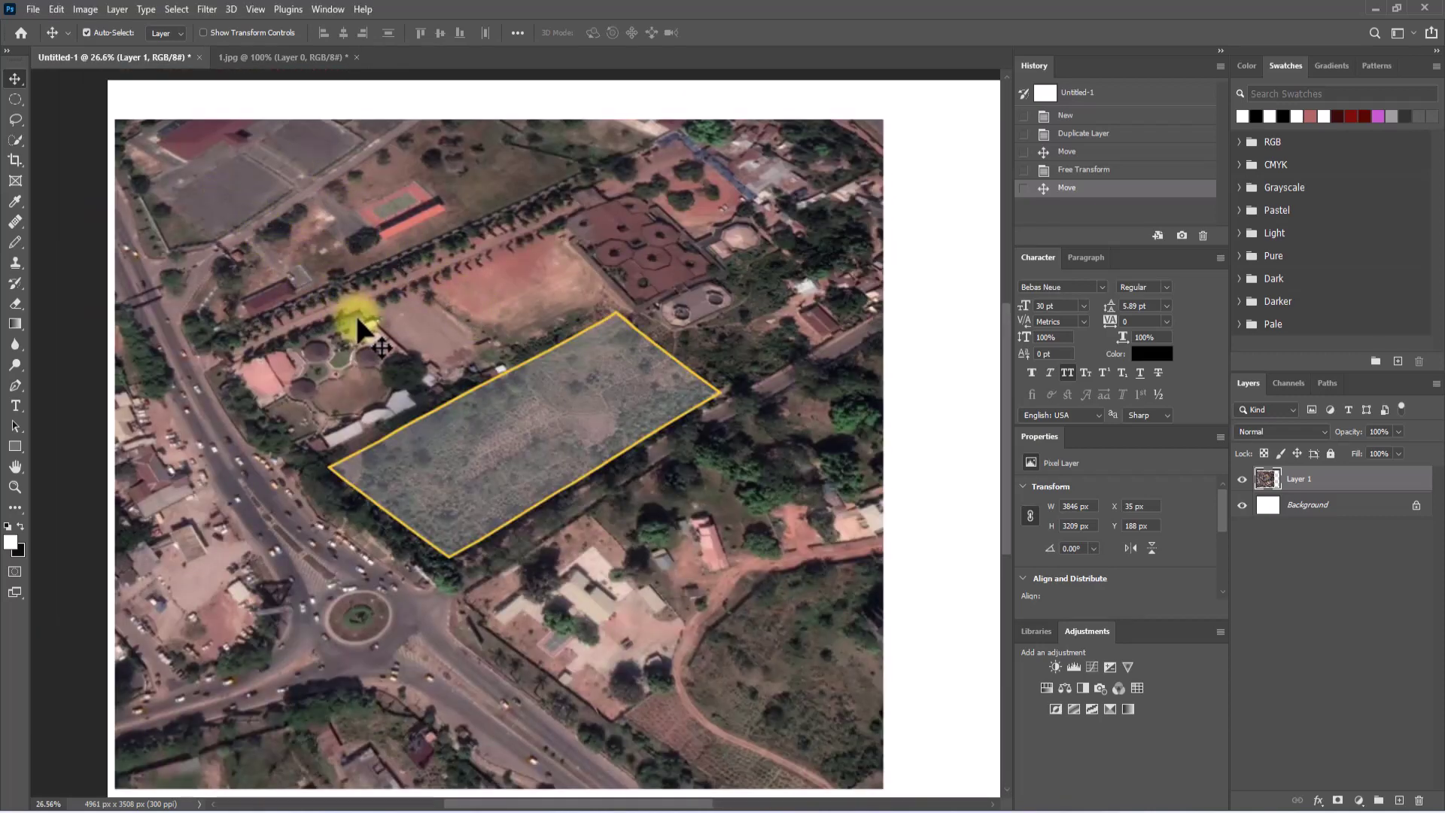
scroll(357, 319, down, 2)
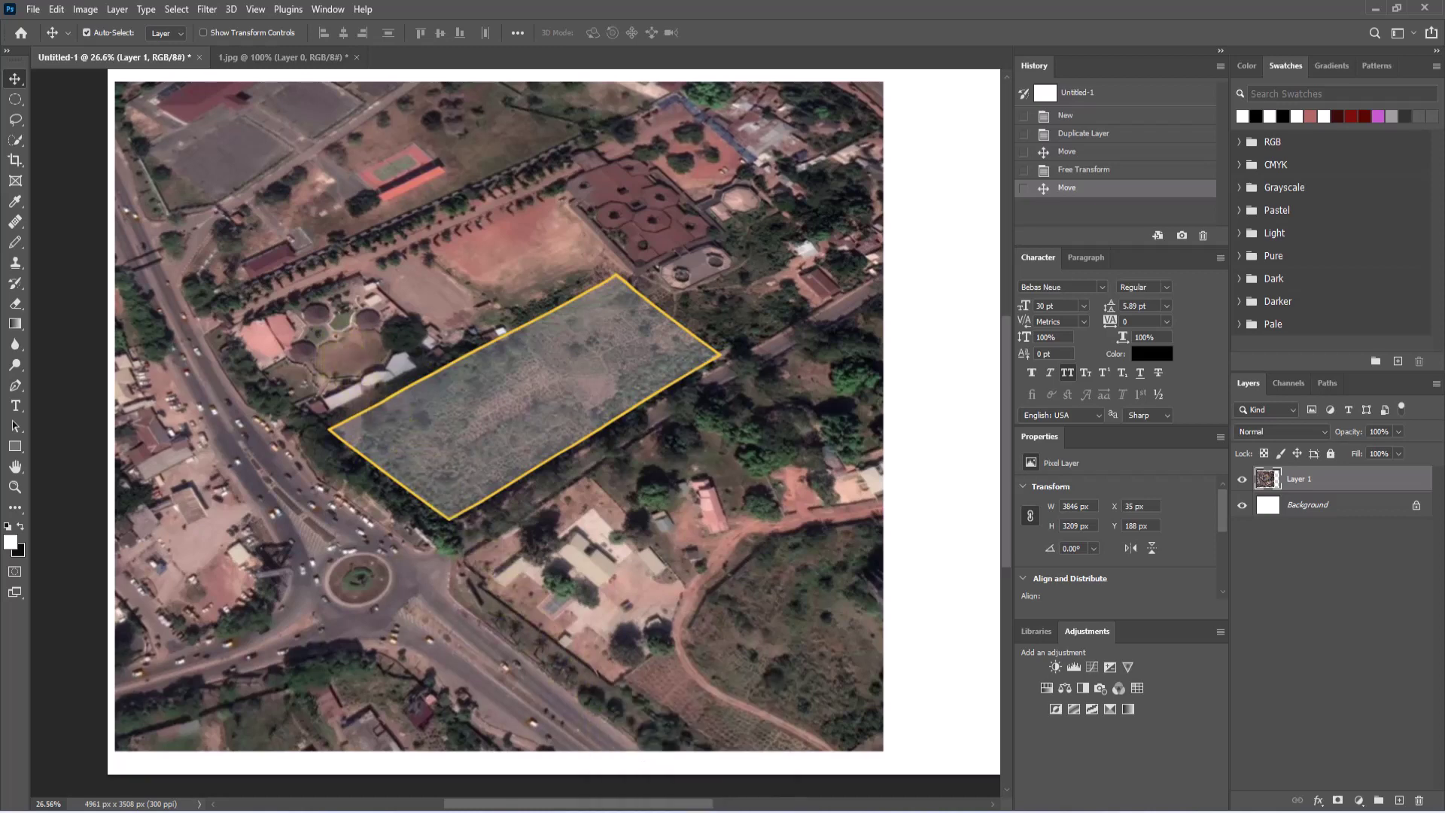
Place the location pin image pngwing.com (1) from the LAND USE VIDEO folder into the sheet
click(651, 759)
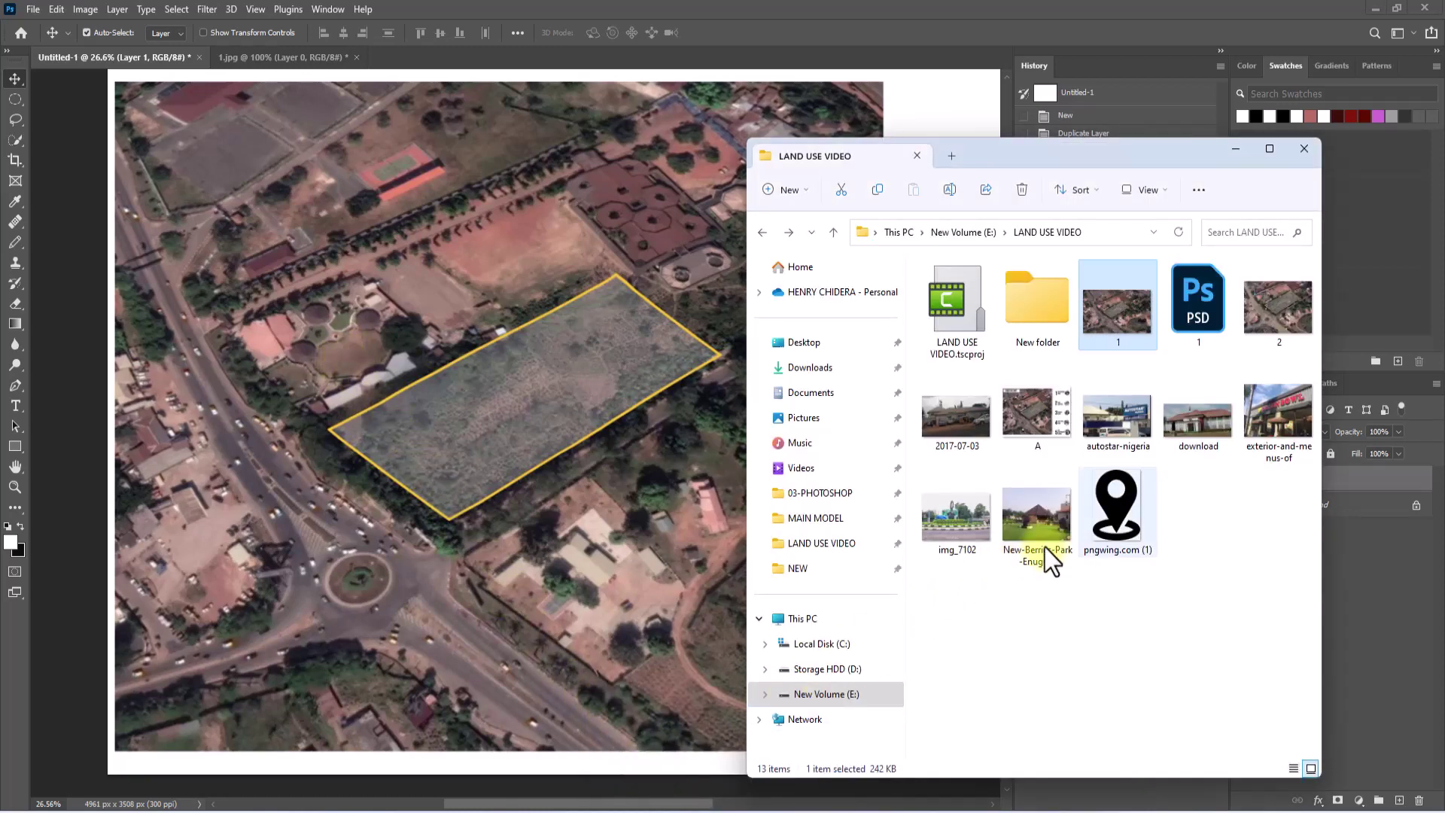
drag(1116, 509, 340, 411)
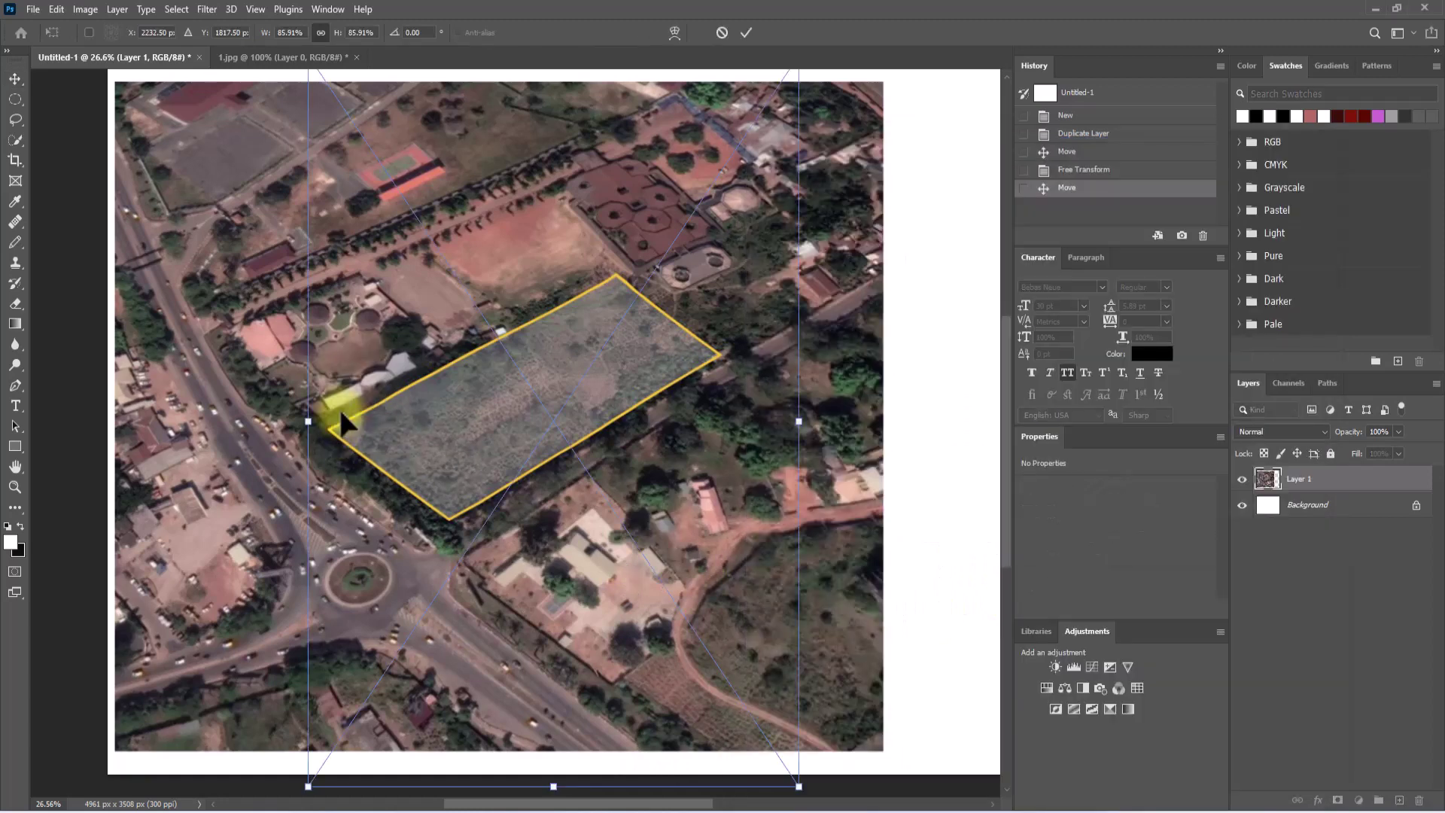
scroll(576, 287, down, 3)
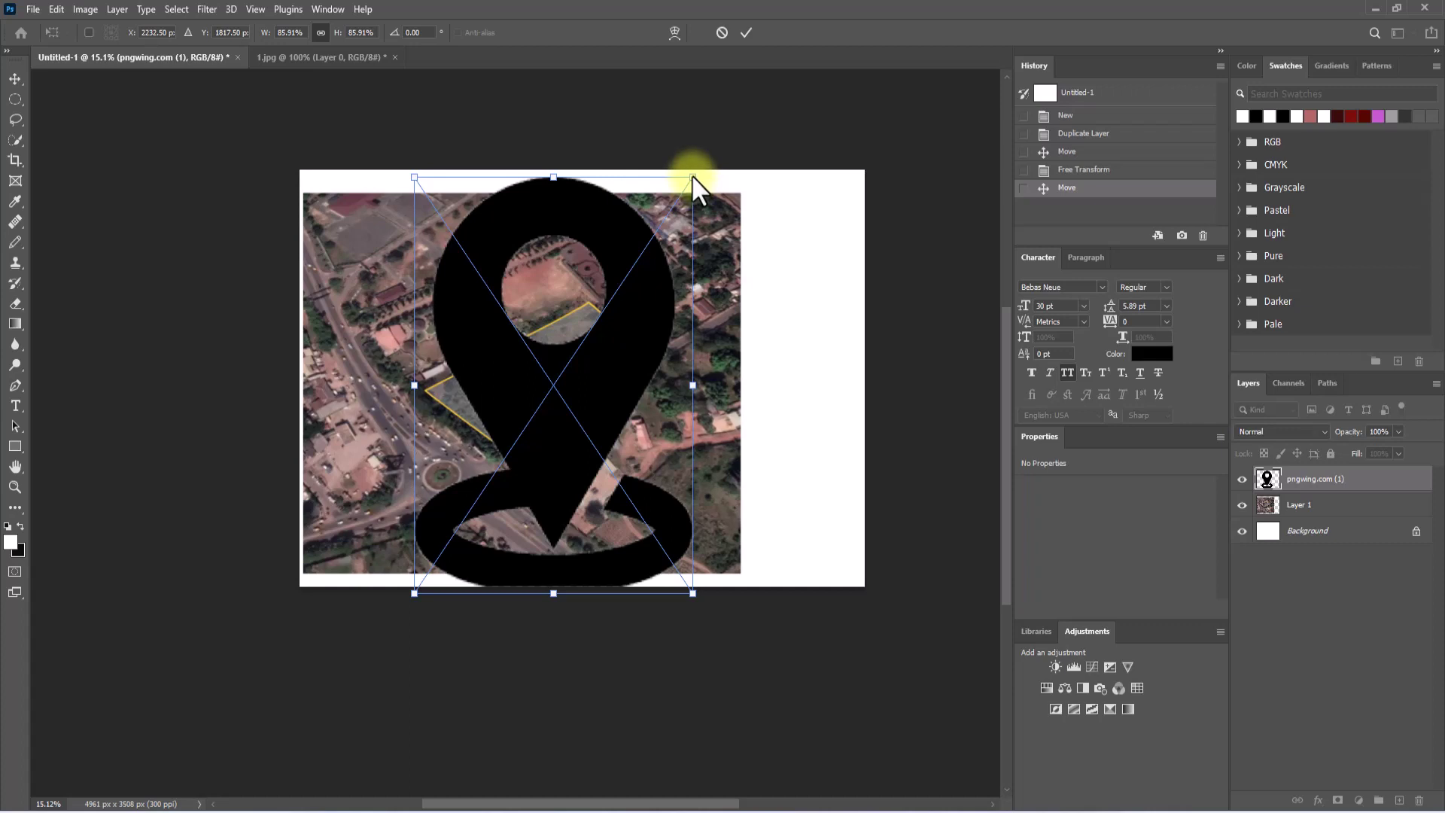
Scale the location pin down to about 8.36% and position it on the round-roofed buildings northwest of the outlined plot
drag(692, 177, 470, 512)
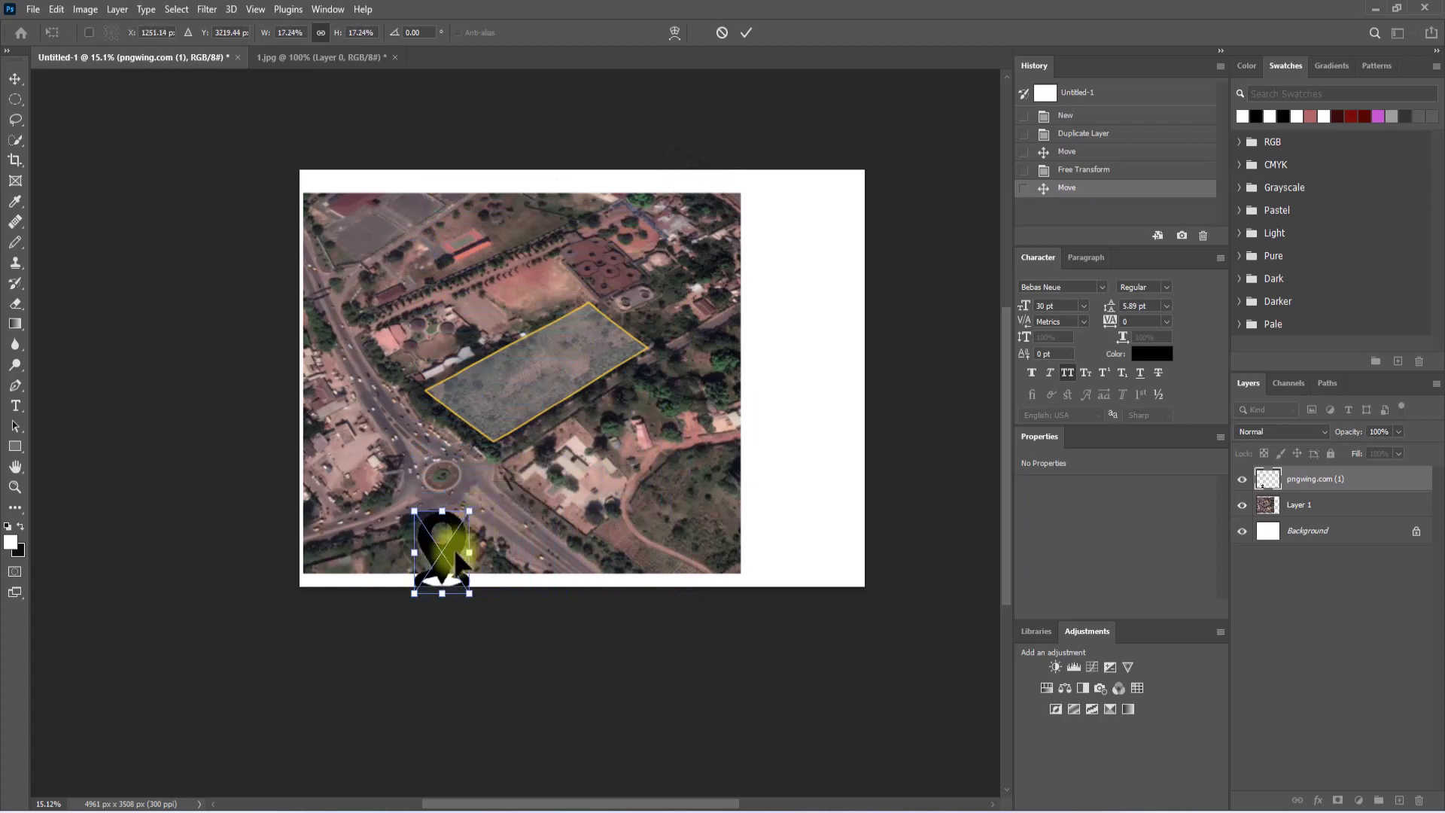
drag(456, 560, 440, 322)
drag(453, 272, 415, 328)
scroll(396, 323, up, 3)
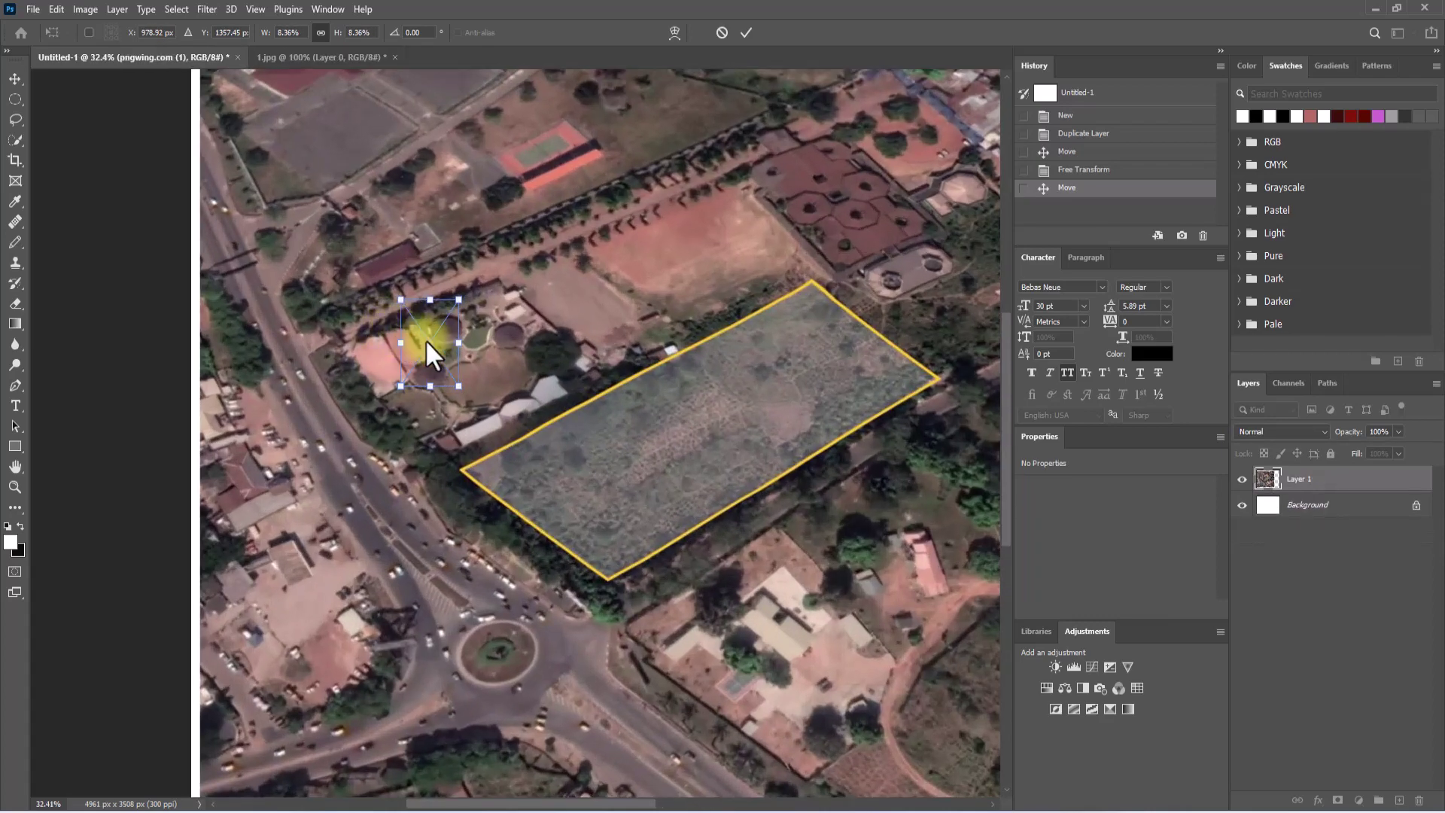
key(Return)
drag(435, 353, 482, 369)
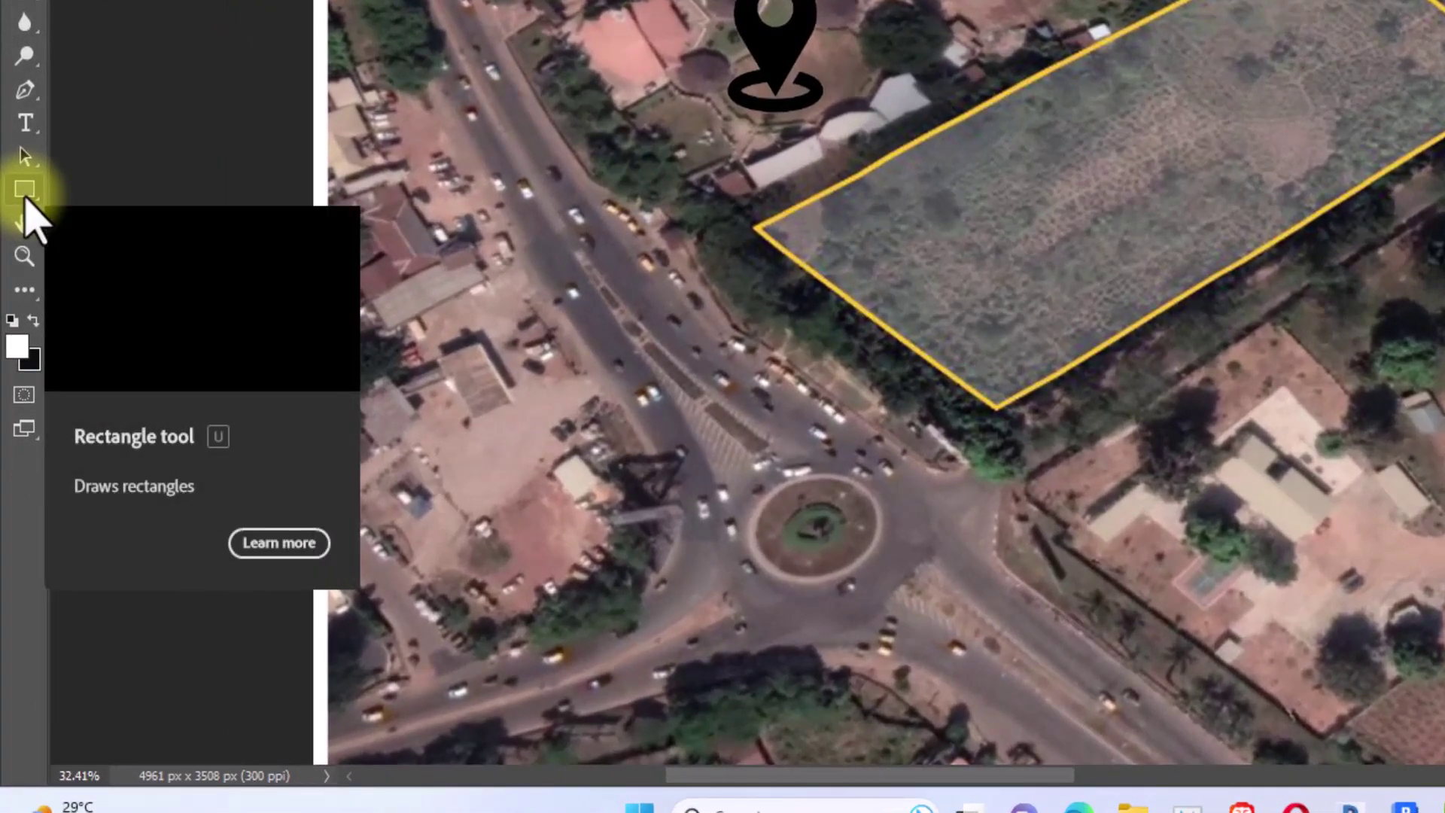
Draw a circle about 123 px in diameter with the Ellipse tool and move it just beside the location pin
right_click(26, 210)
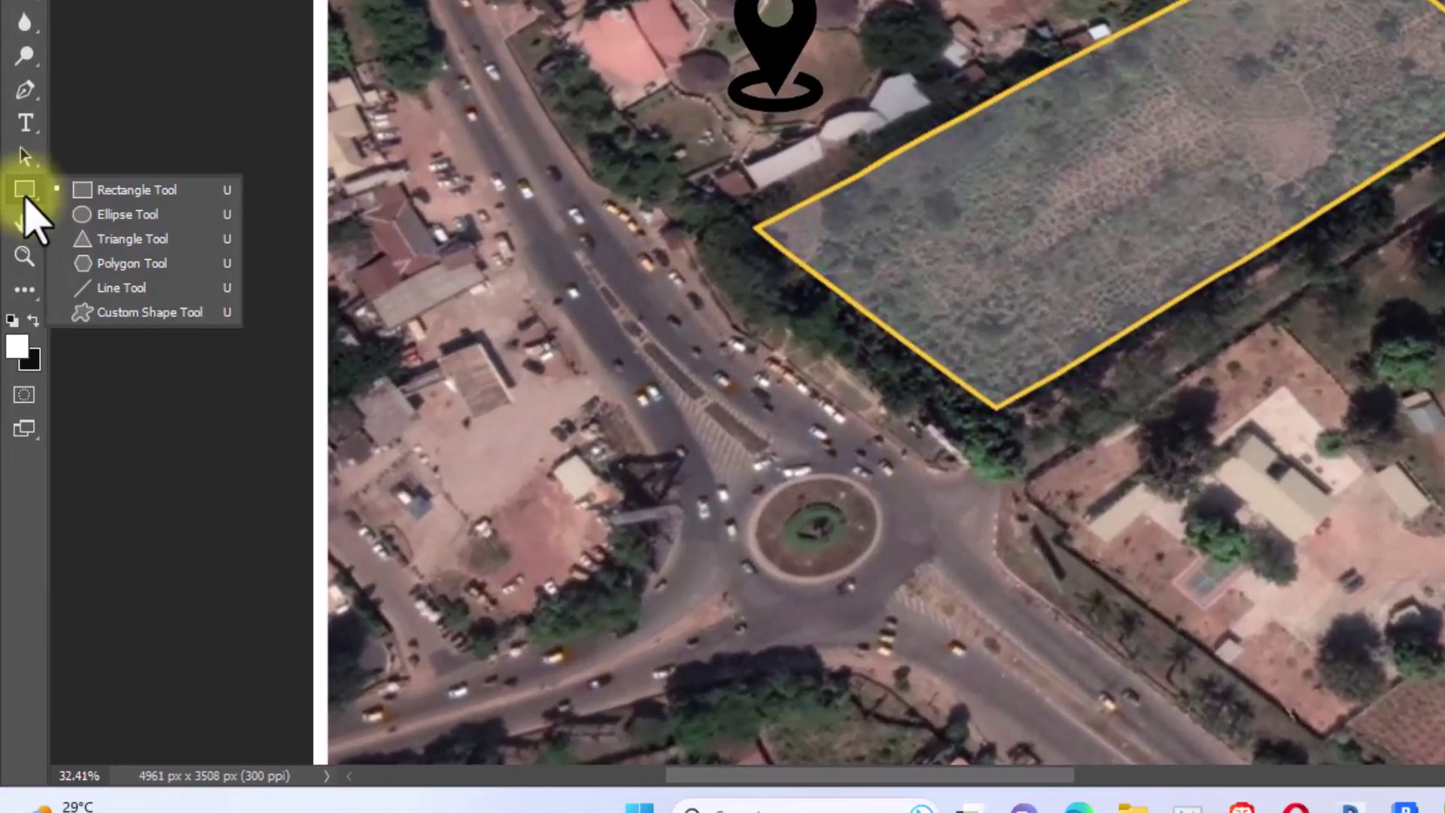
click(130, 216)
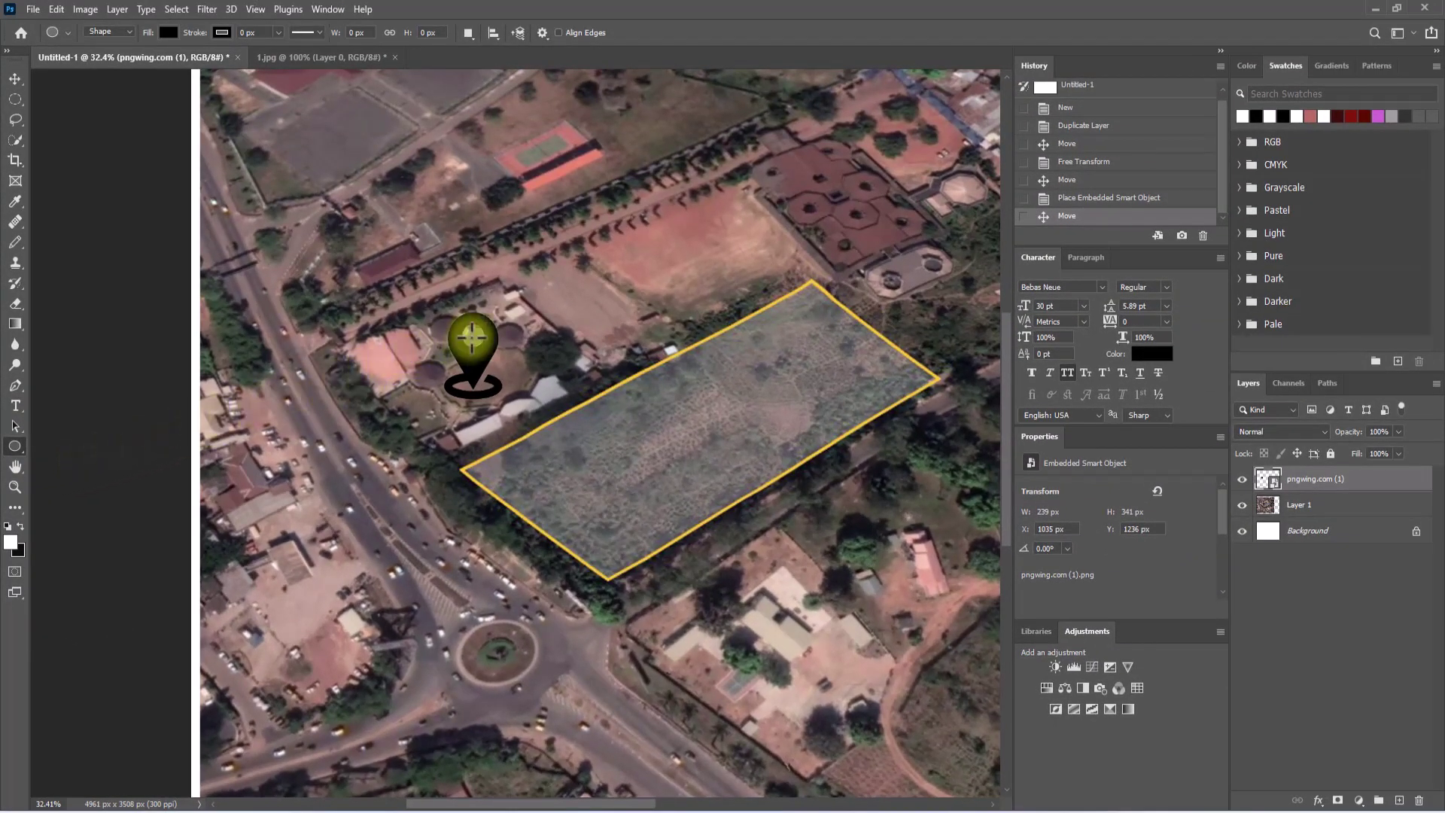
drag(472, 337, 500, 367)
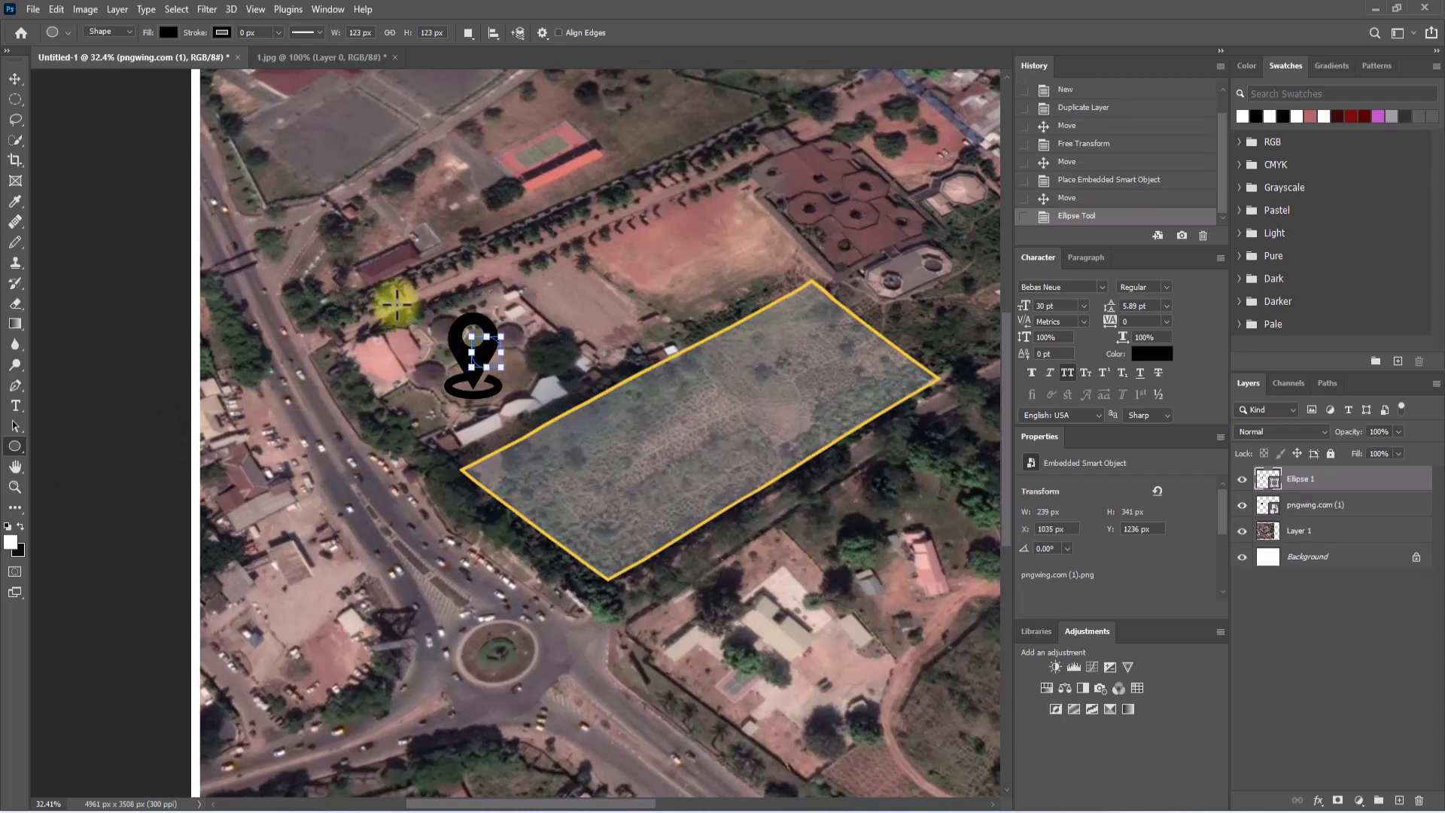
click(17, 79)
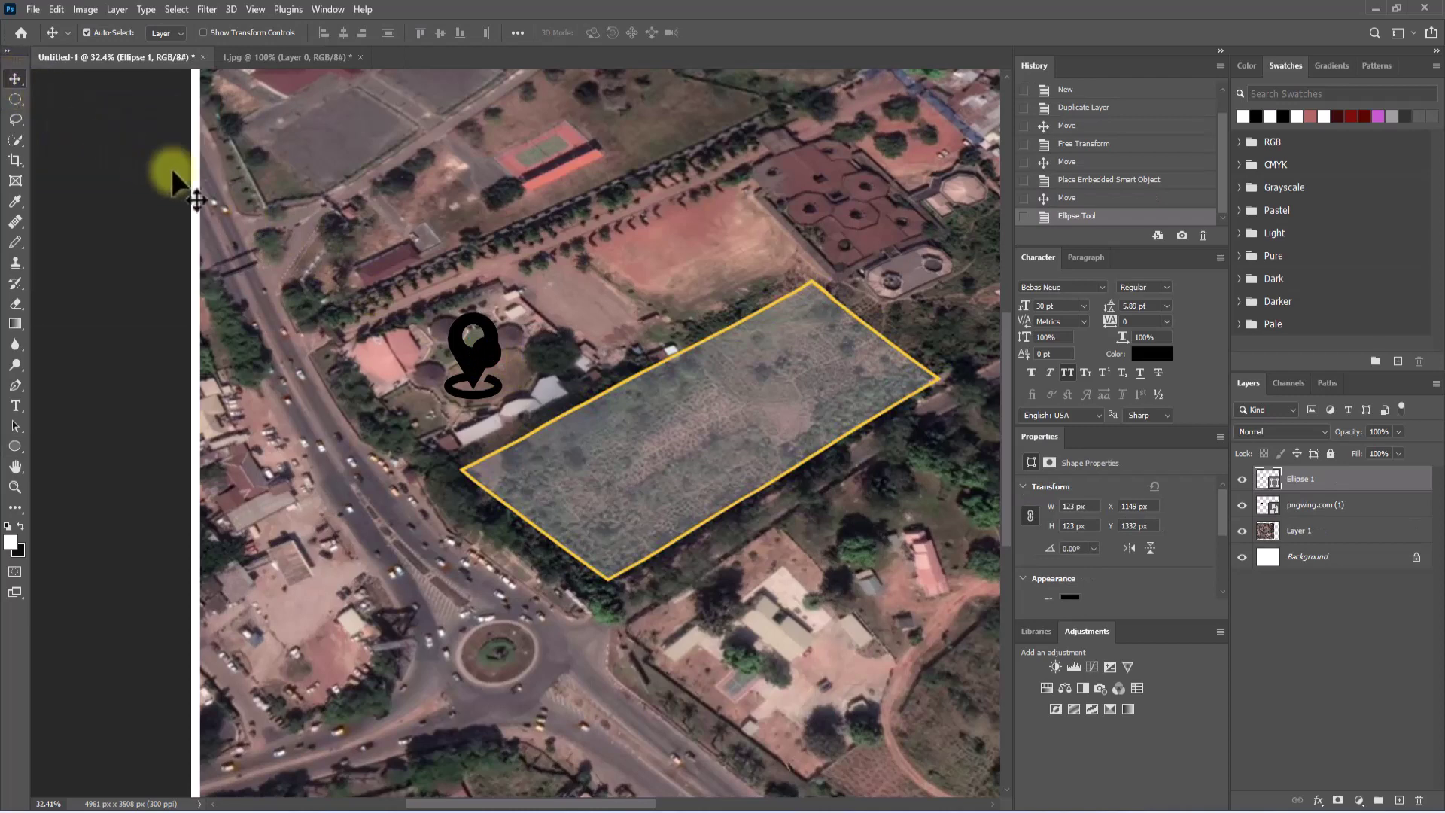
drag(474, 346, 523, 364)
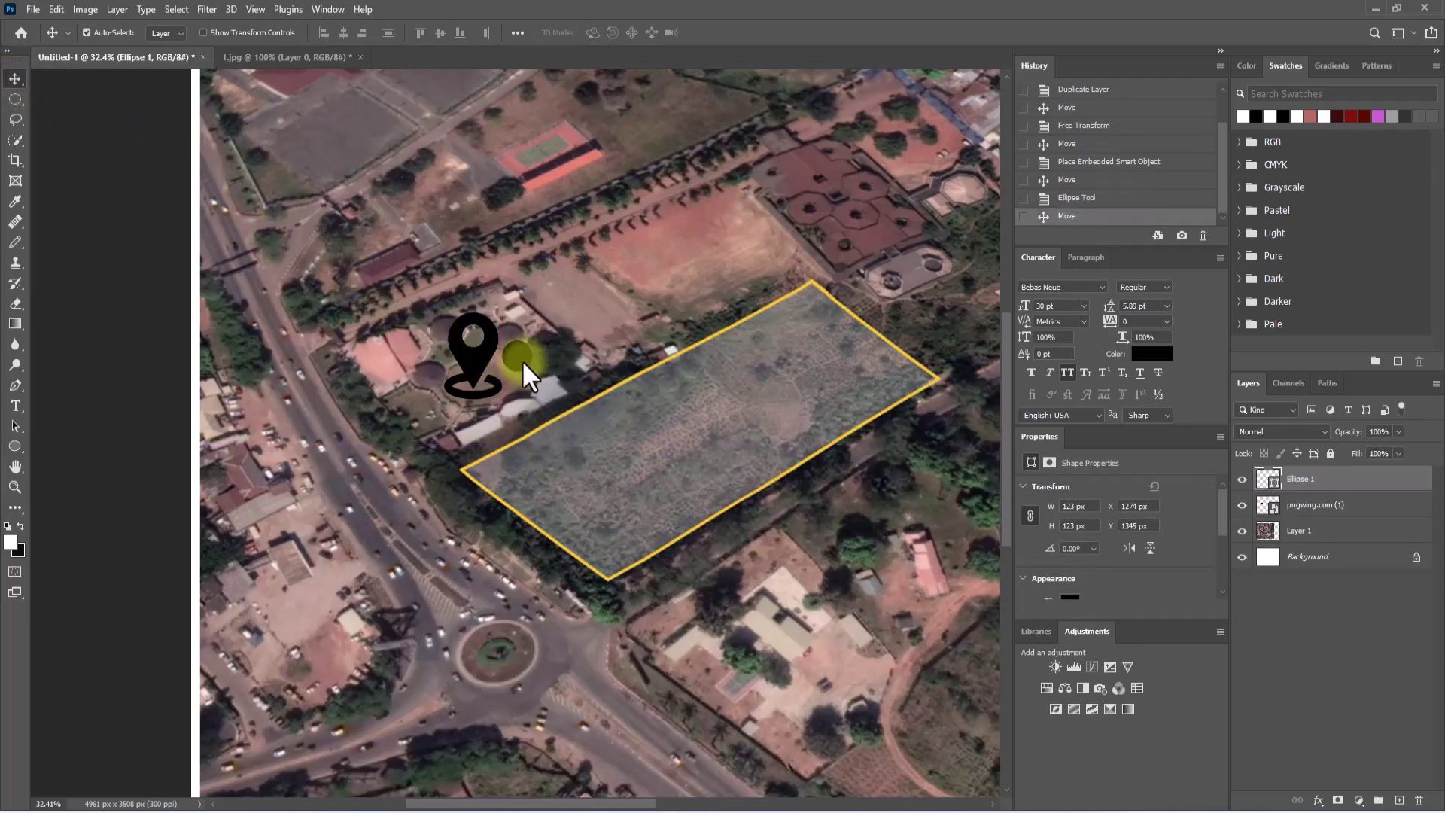
Set the circle's fill colour to white, ffffff
scroll(521, 359, down, 1)
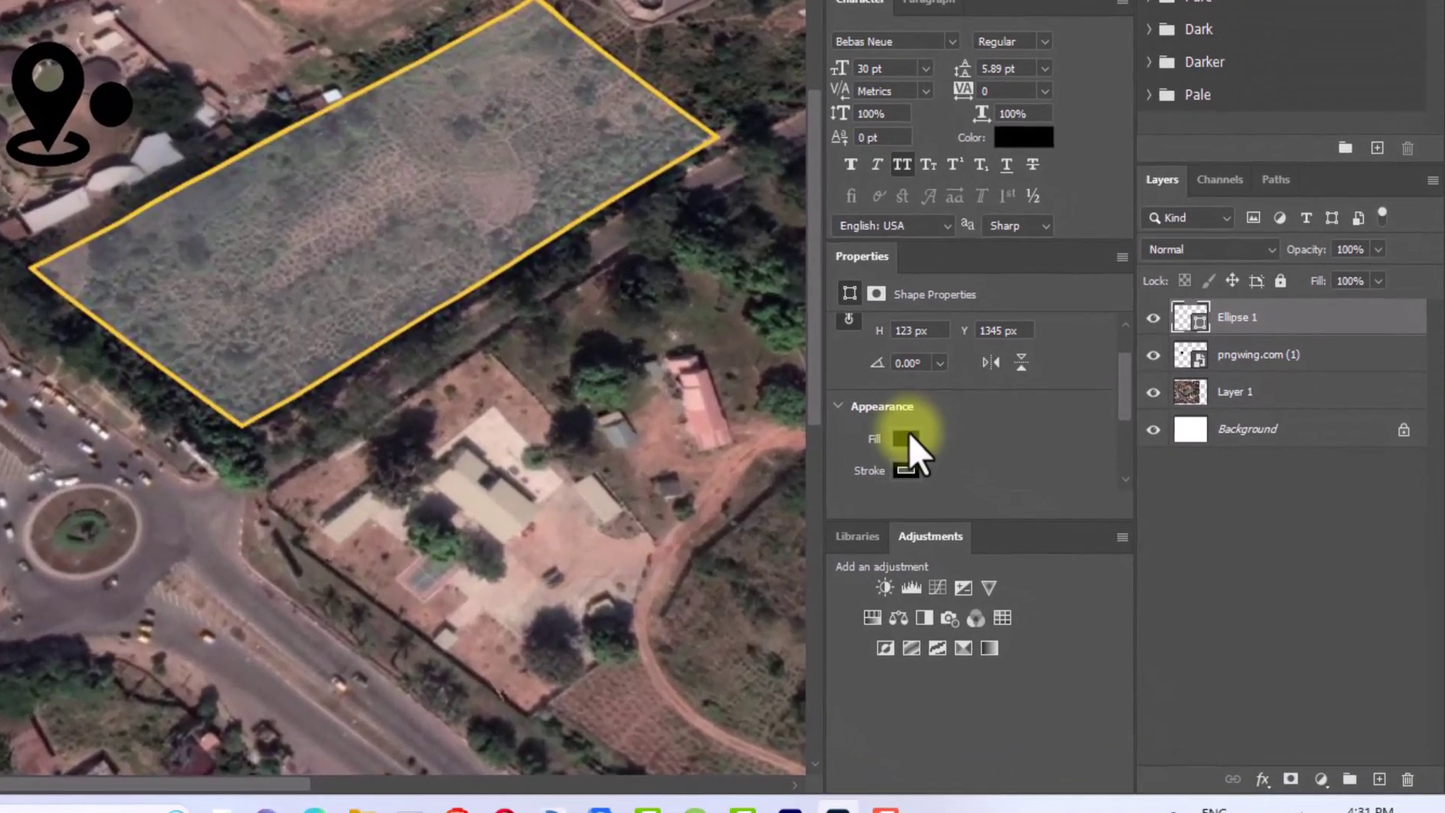
click(905, 438)
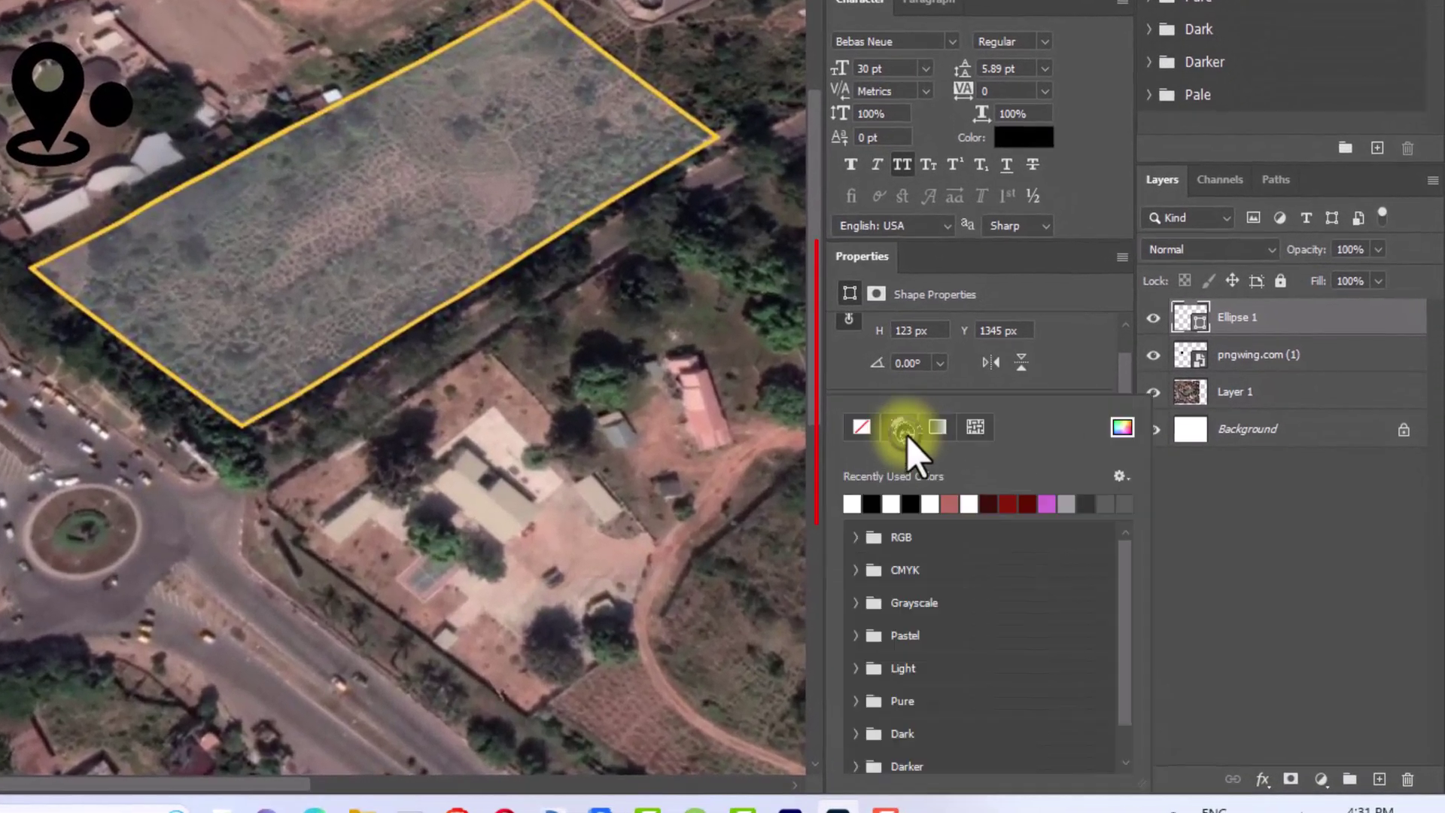
click(1120, 426)
text(ffffff)
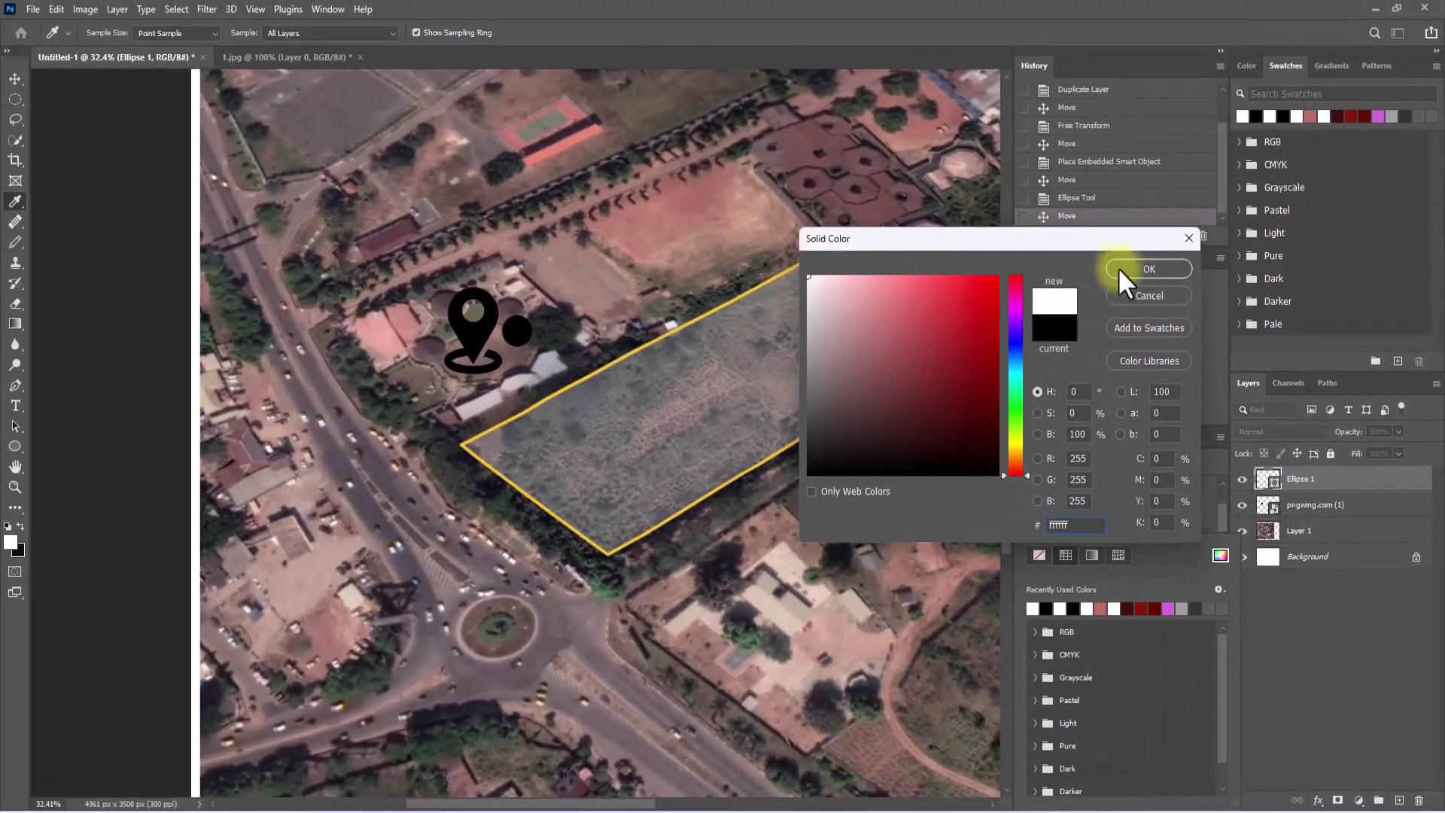
click(1138, 270)
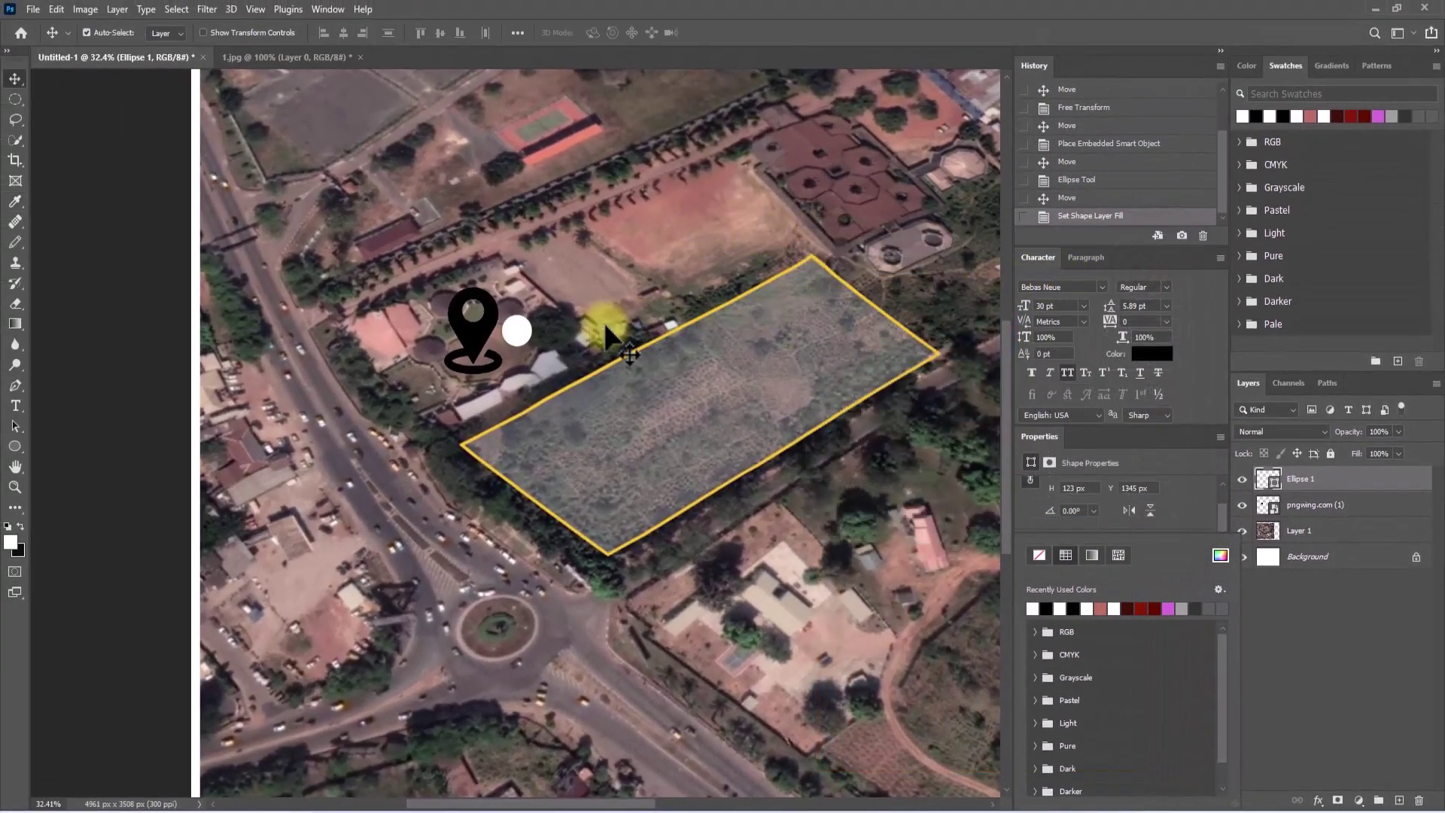
Move the white circle over the hole in the pin's head and enlarge it to about 144 px
drag(512, 337, 478, 297)
scroll(509, 331, up, 2)
scroll(504, 332, up, 3)
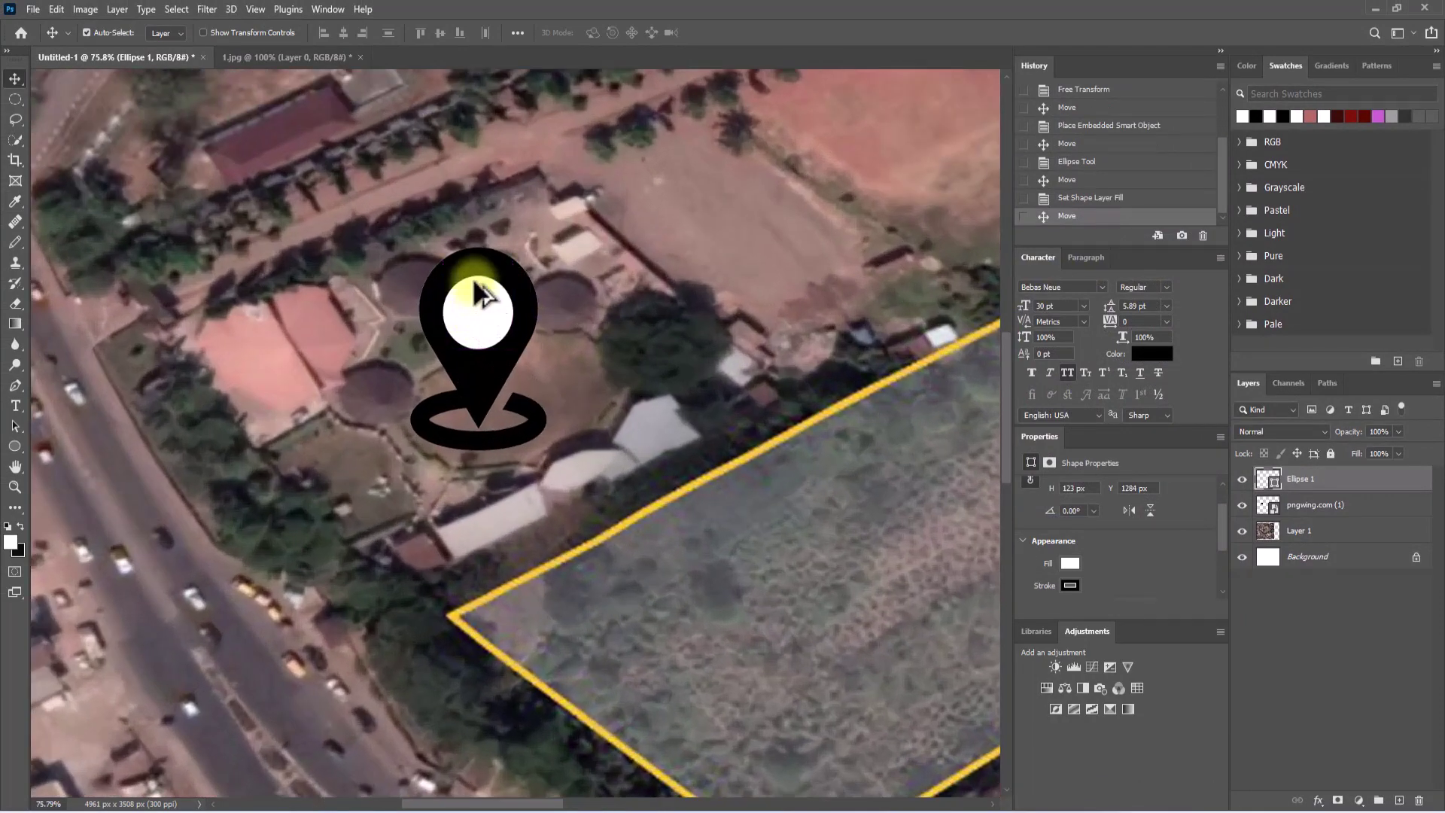
scroll(482, 294, down, 4)
scroll(476, 285, down, 1)
scroll(475, 286, up, 3)
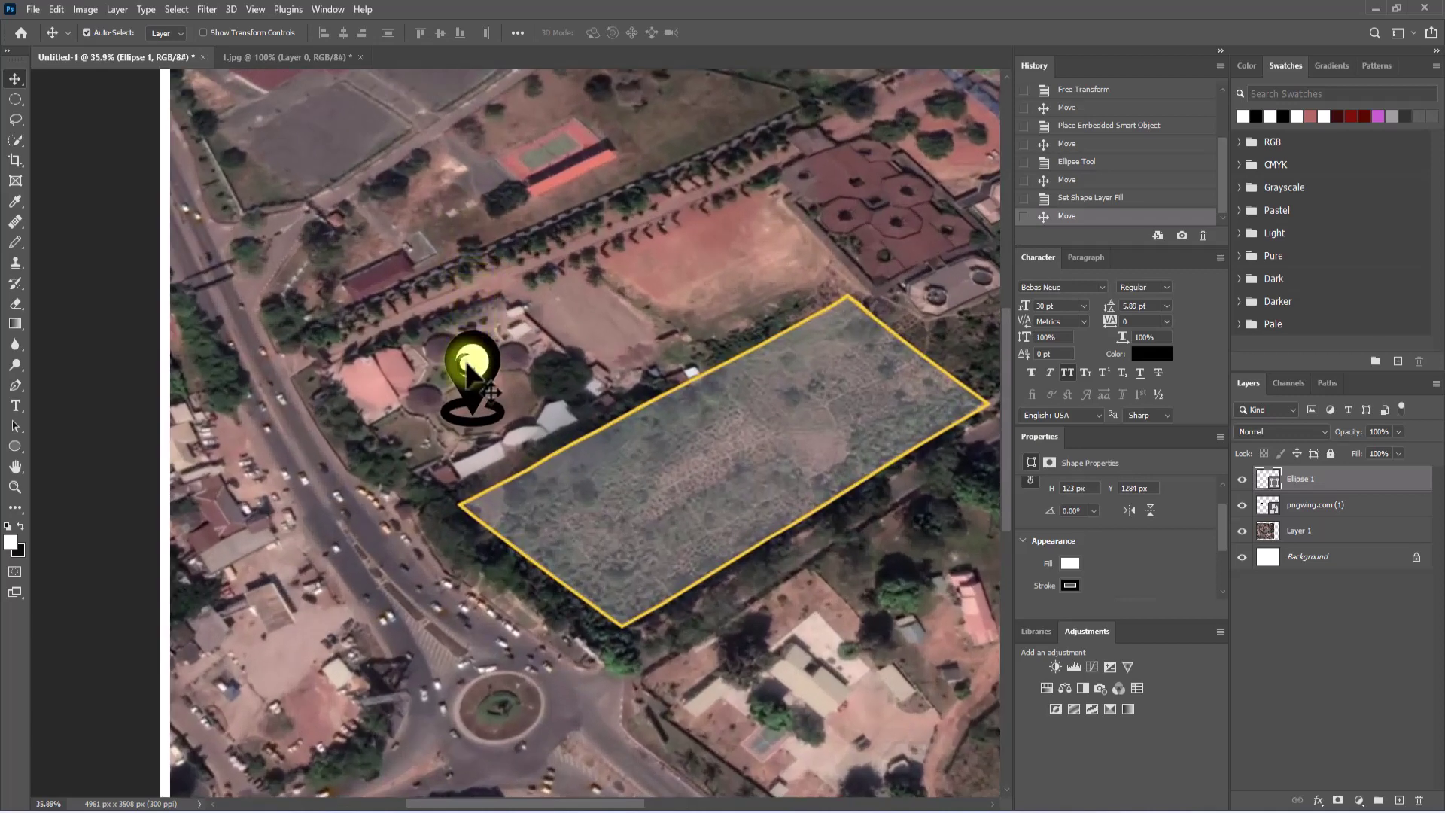
key(ctrl+t)
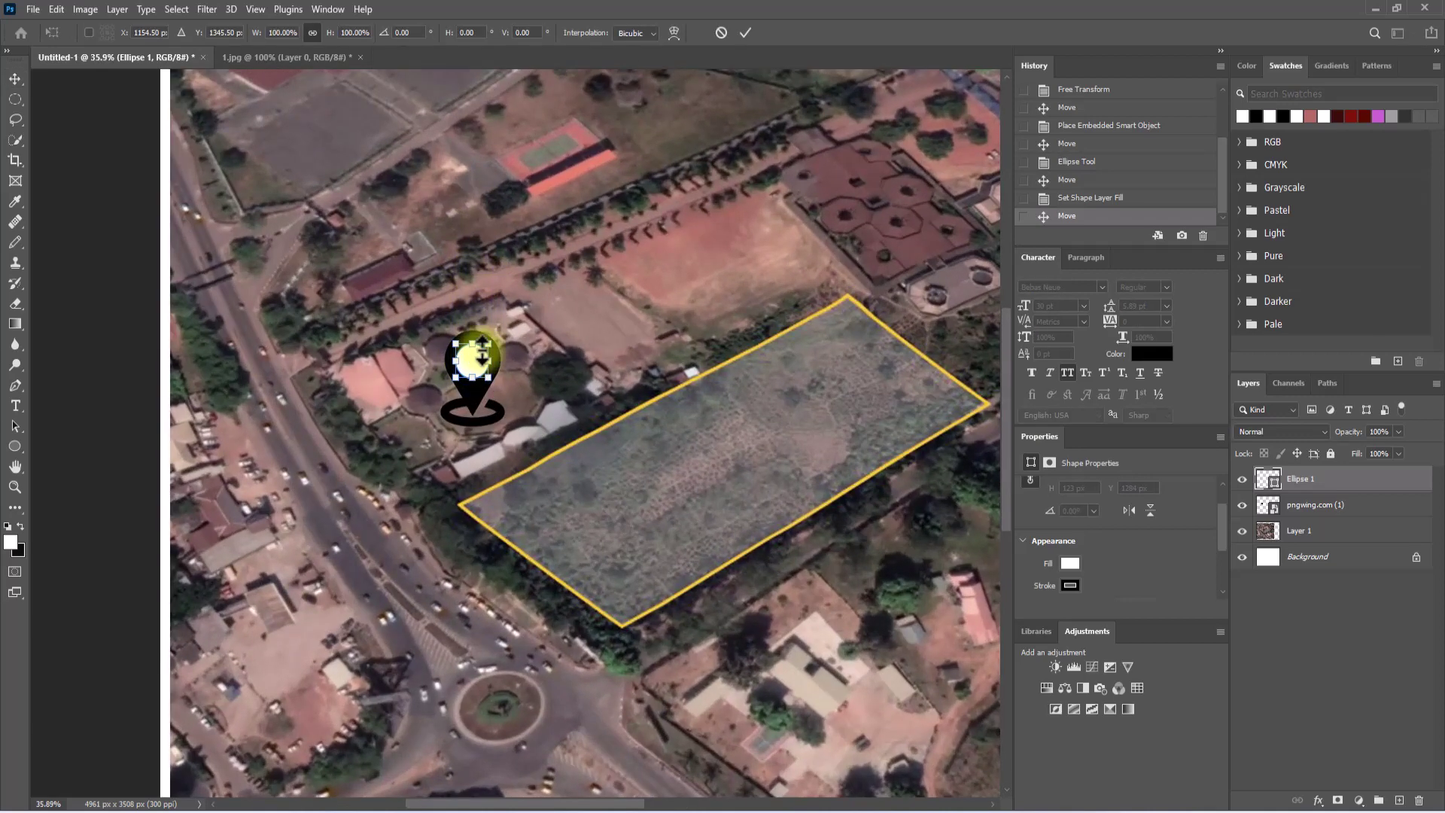
mouse_move(485, 347)
mouse_down()
mouse_move(499, 329)
mouse_move(470, 367)
mouse_up()
key(Return)
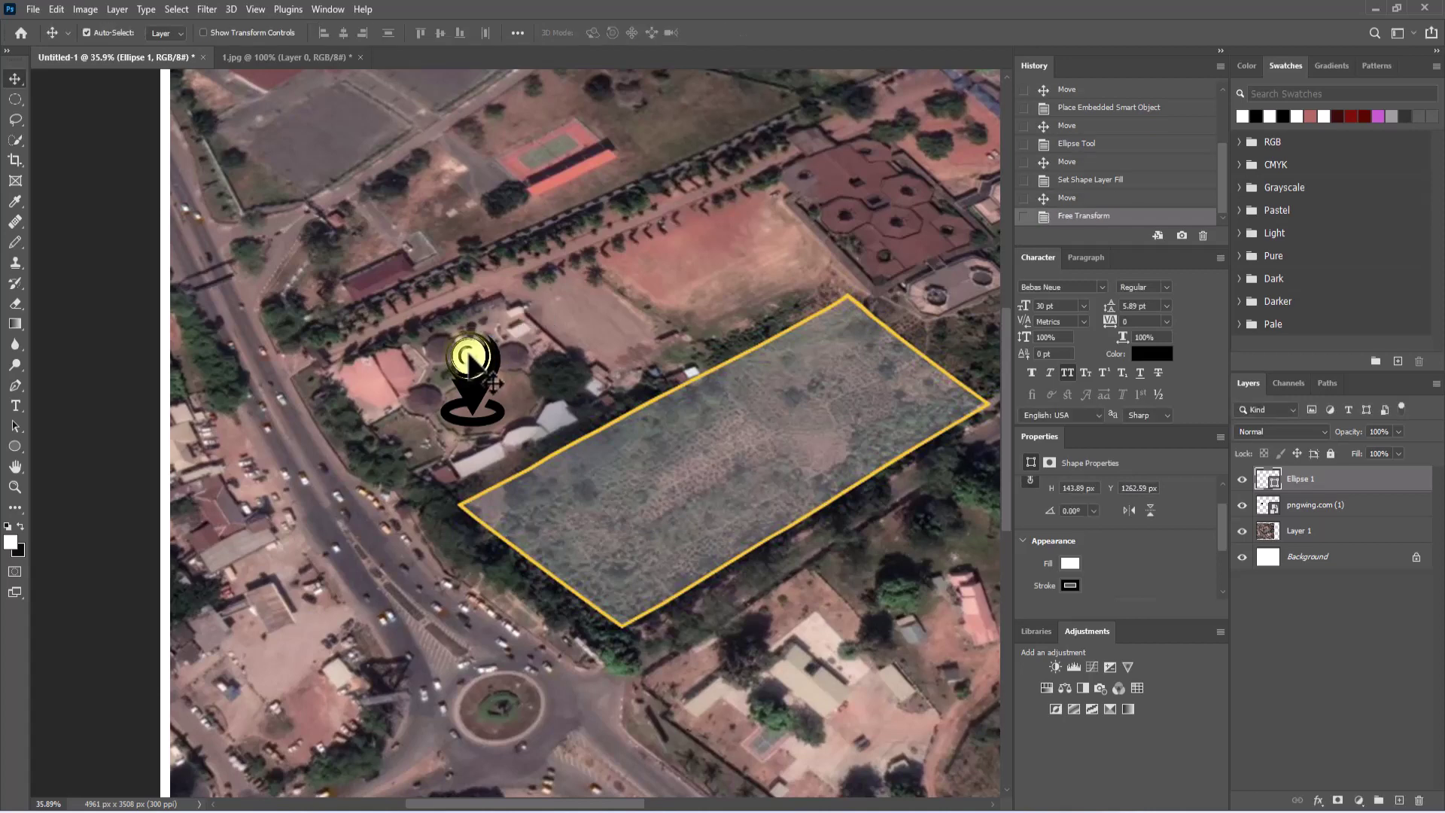
Create a horizontal text layer inside the pin's white circle and move its text onto the bare ground northeast of the pin
scroll(472, 355, down, 3)
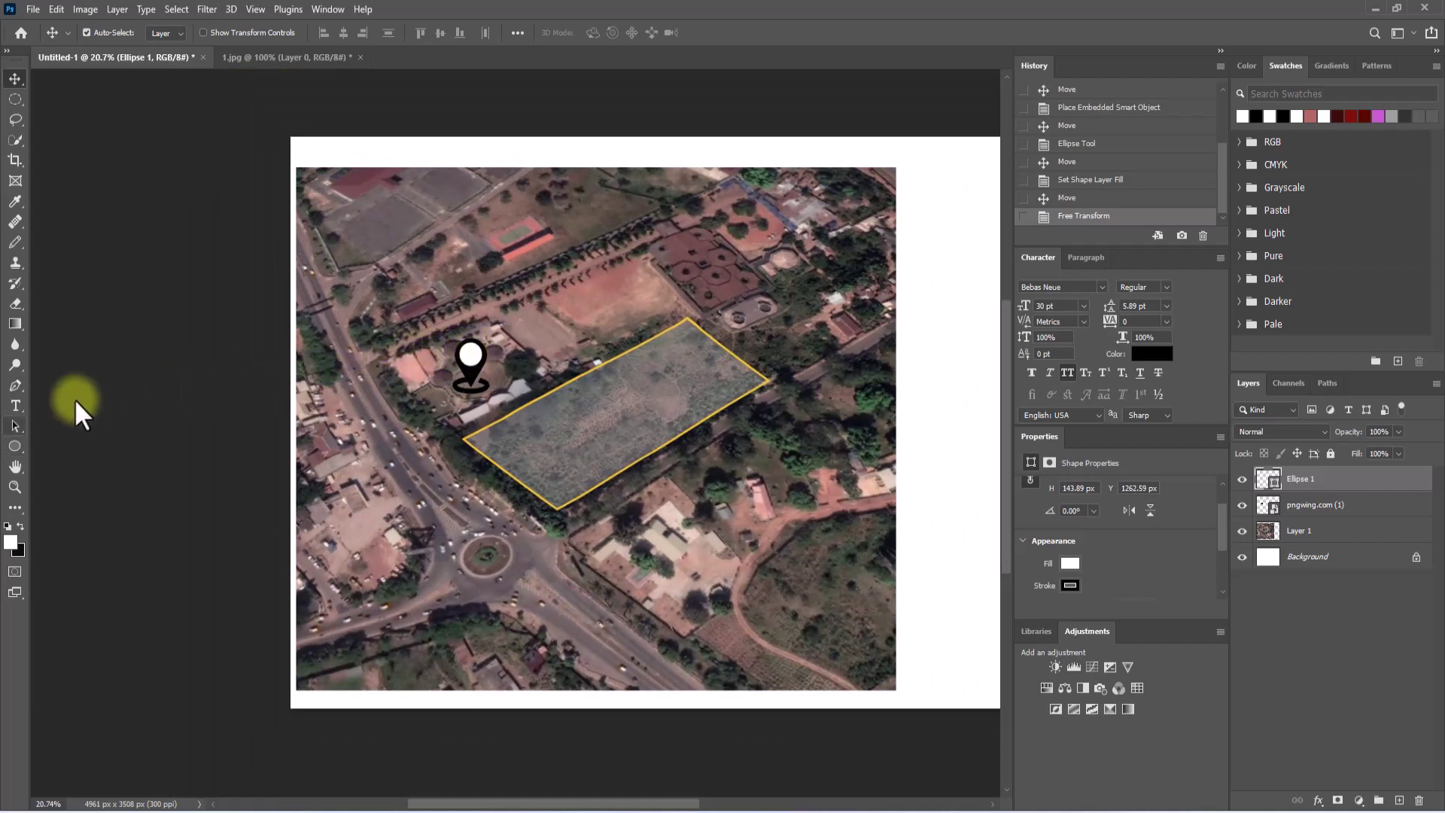
click(15, 405)
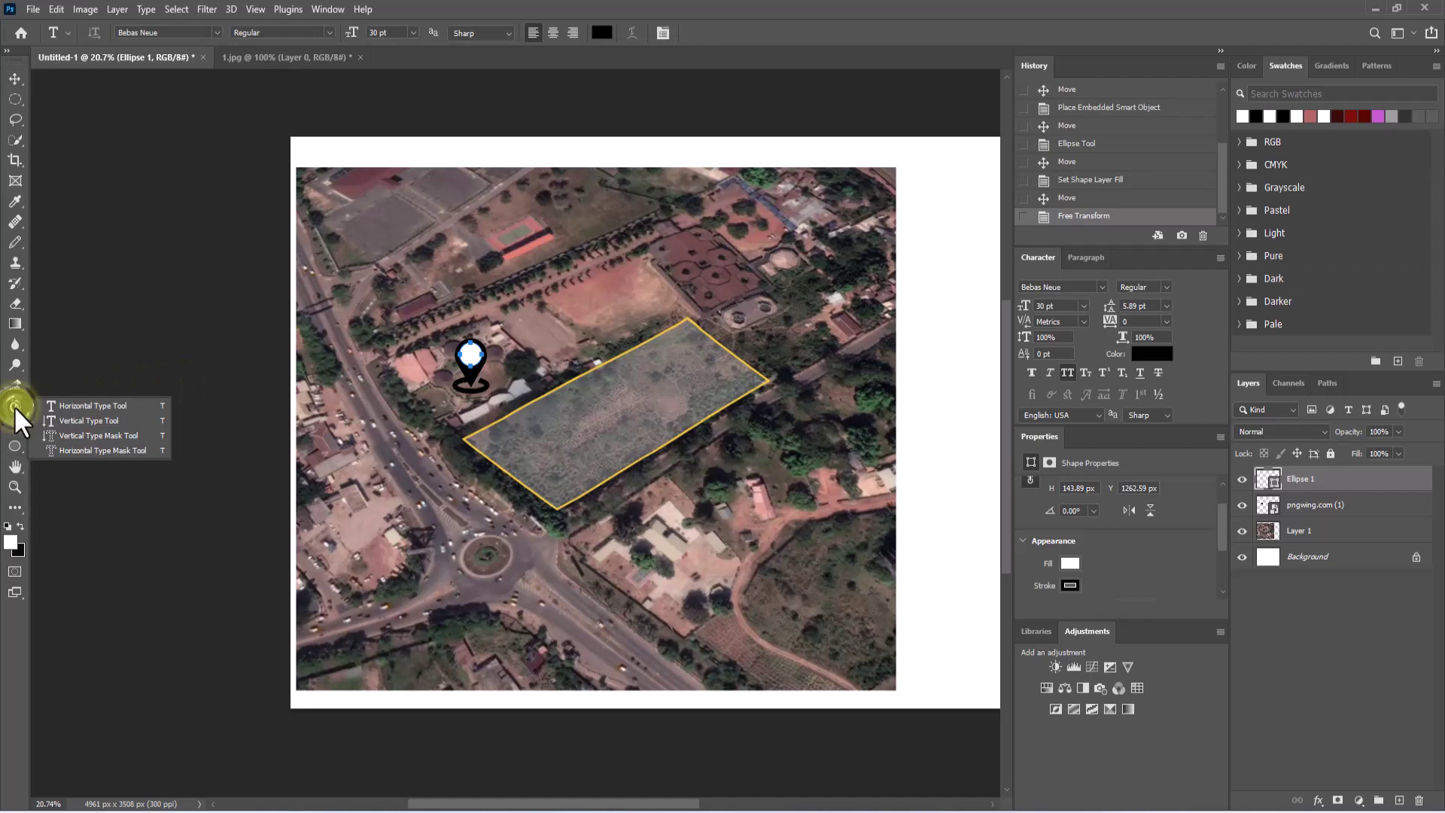
click(68, 407)
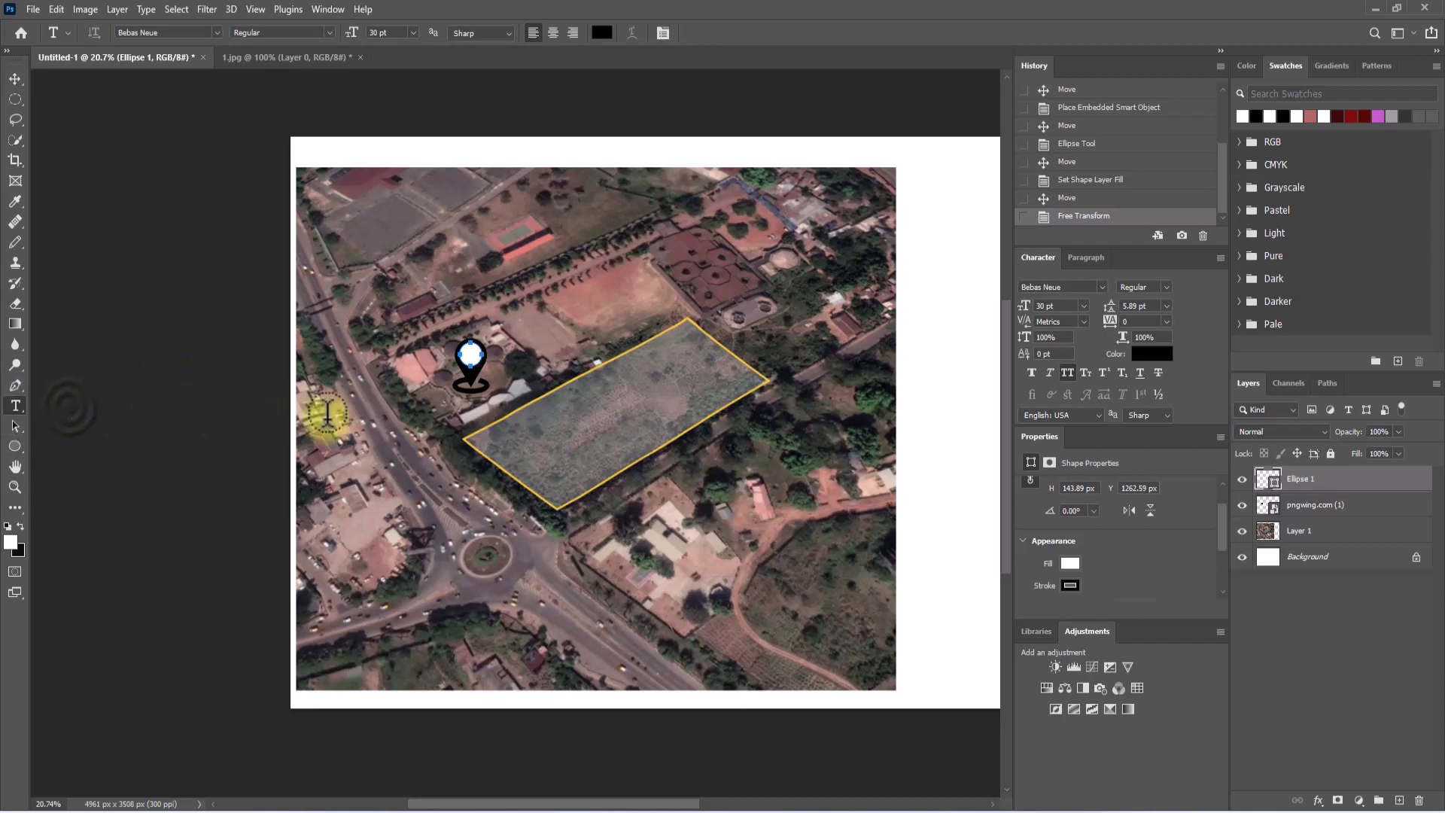
scroll(440, 418, up, 2)
scroll(452, 418, up, 2)
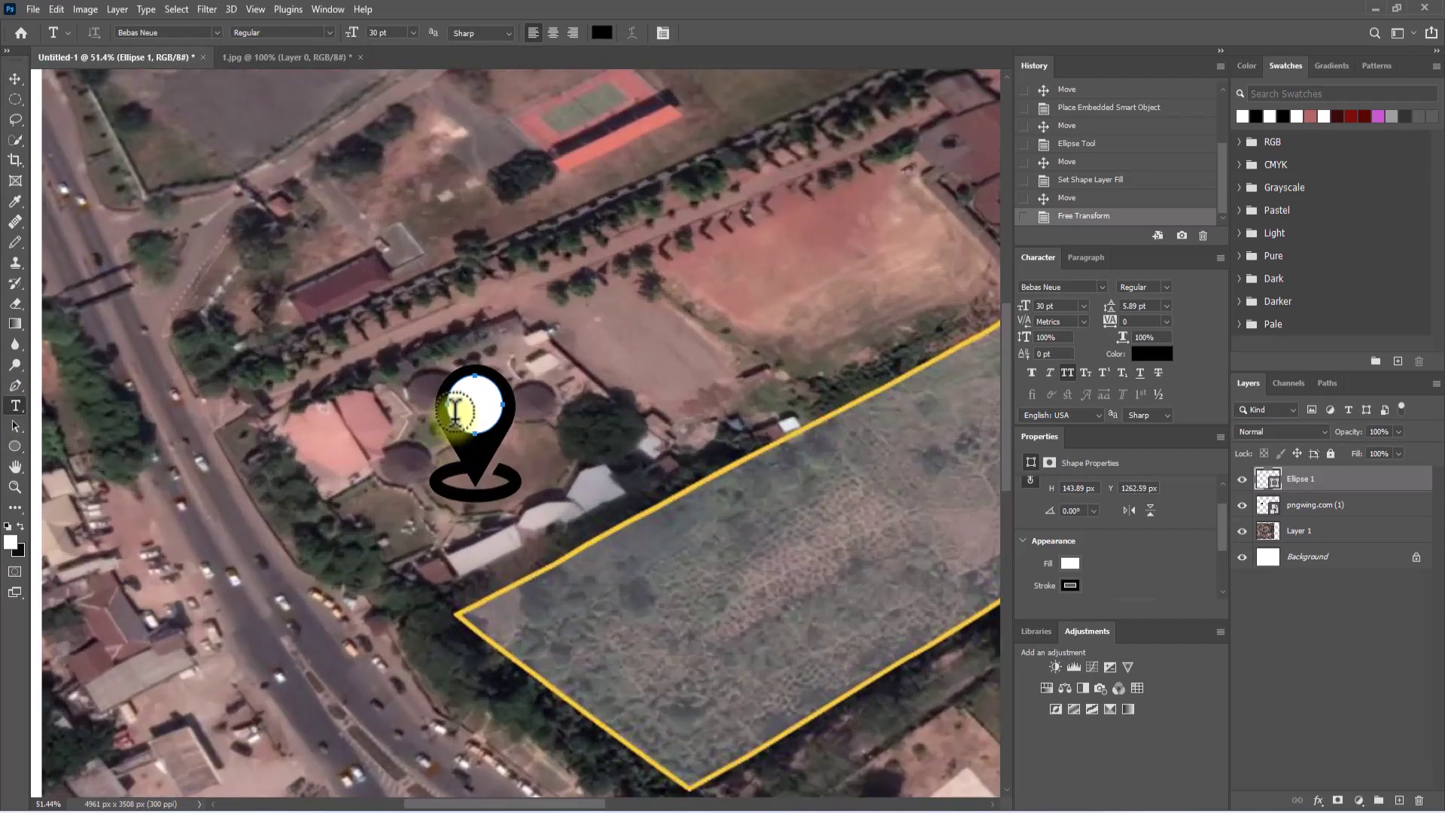
click(474, 407)
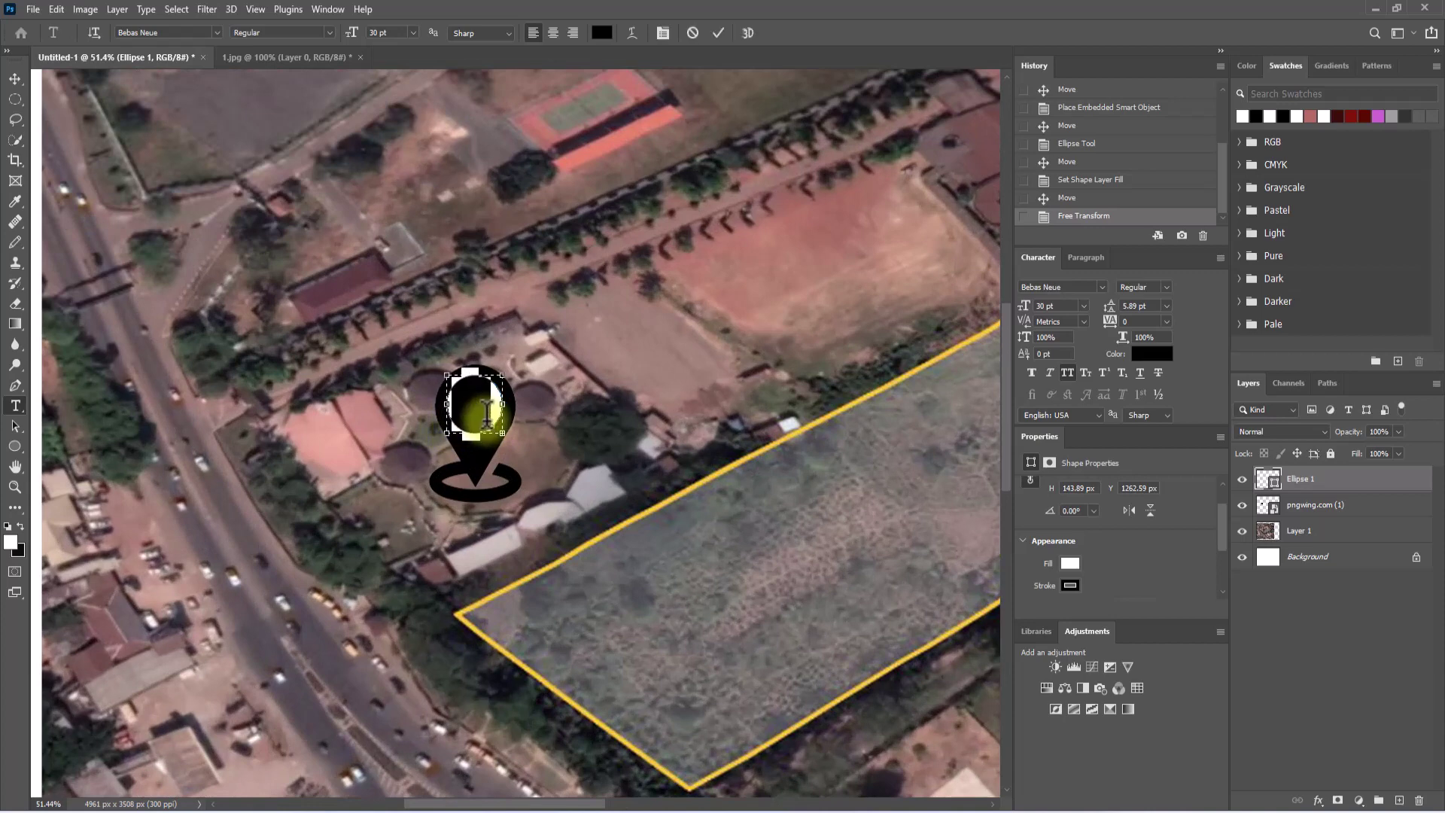
text(OR)
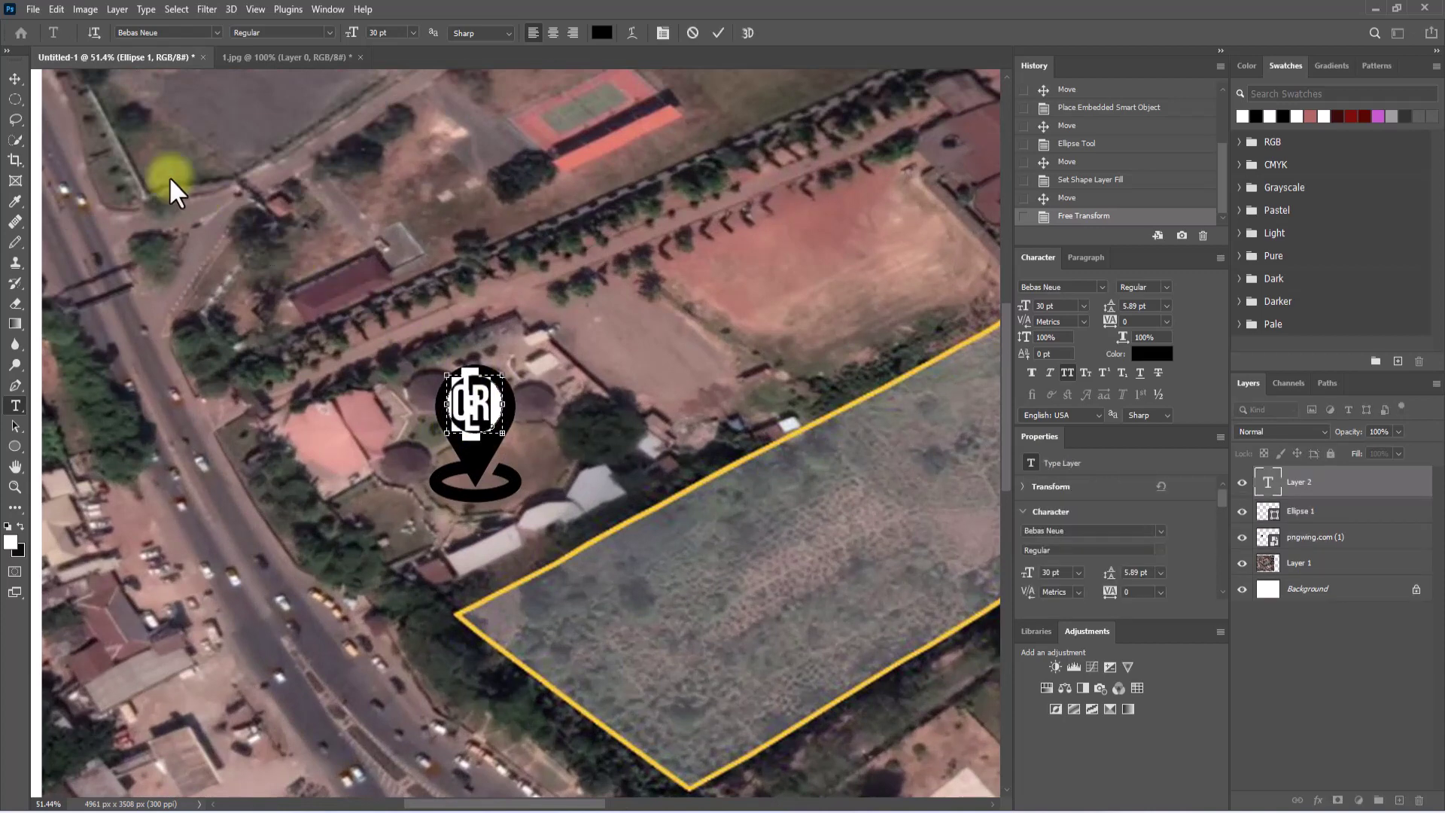
click(16, 79)
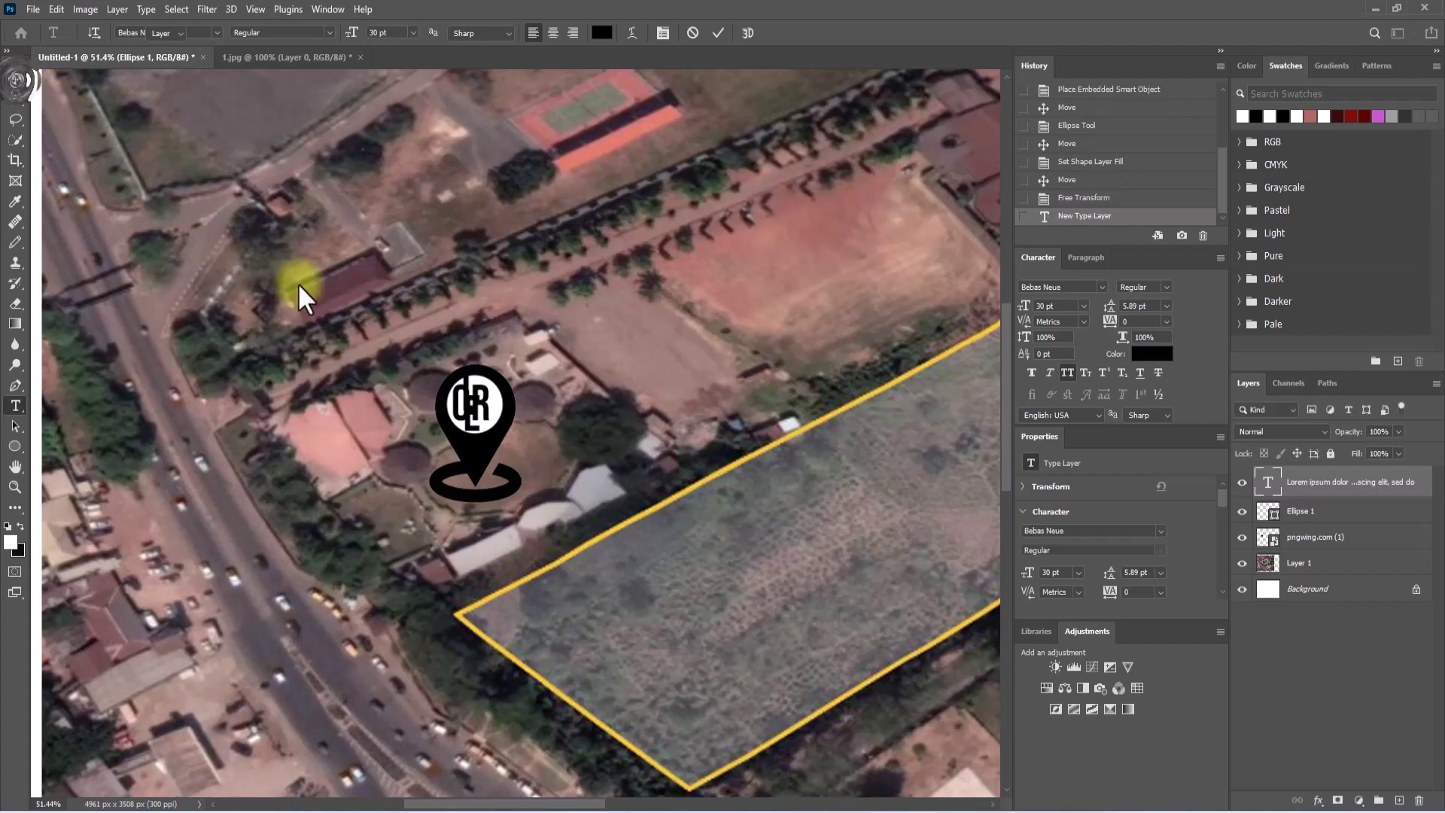
drag(474, 409, 635, 340)
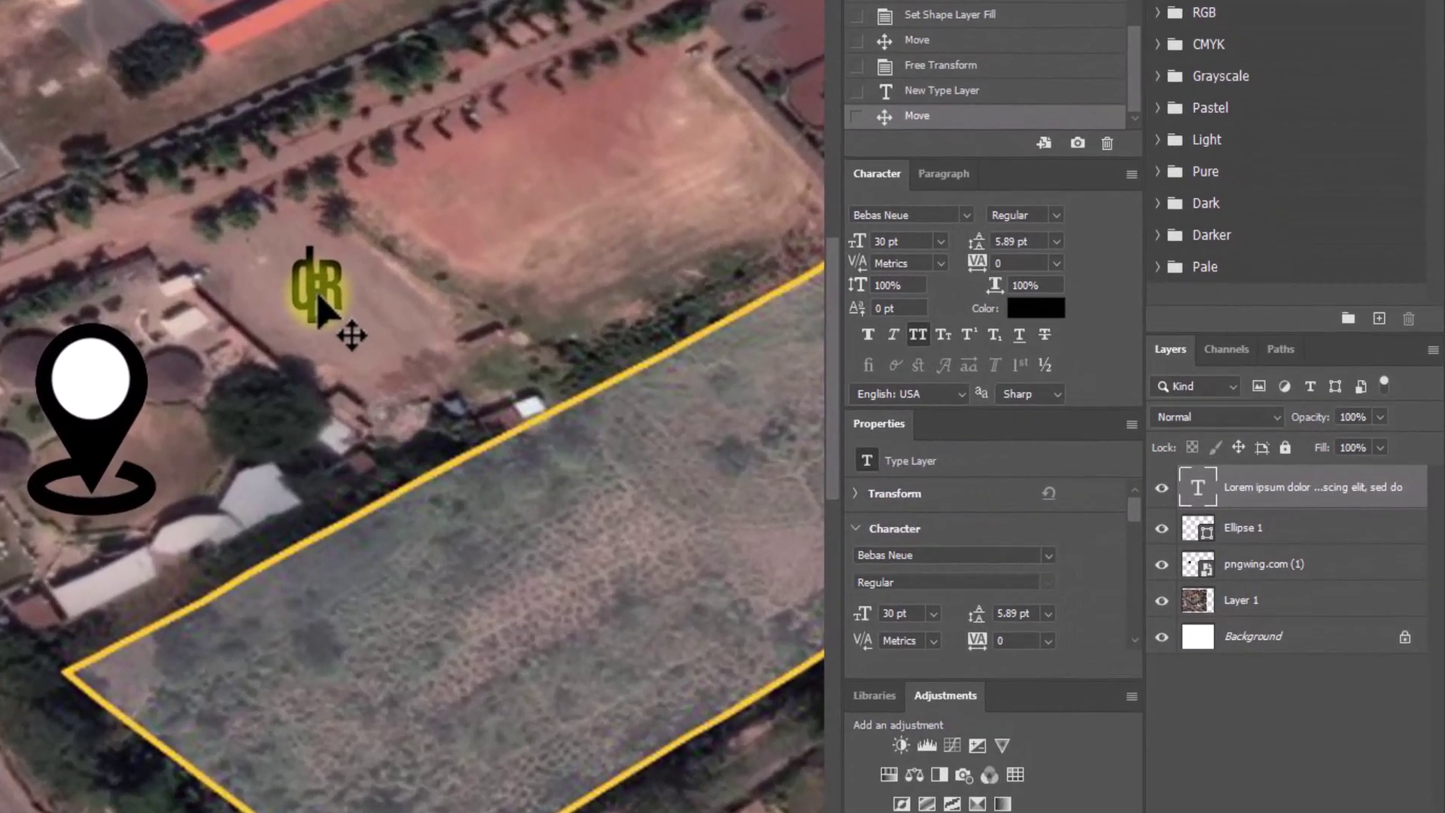
Set the text layer's leading to 36 pt
key(t)
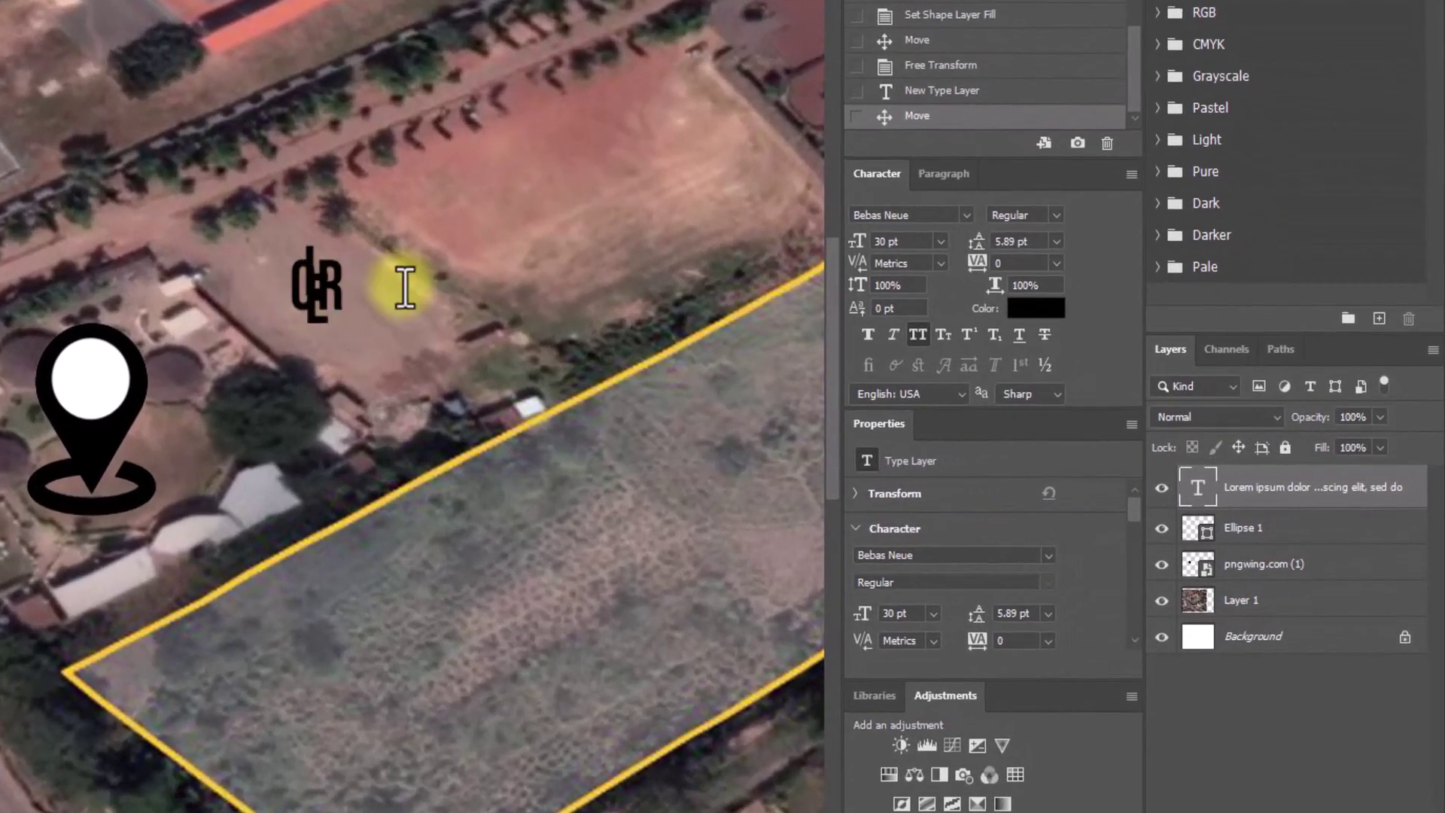
click(968, 216)
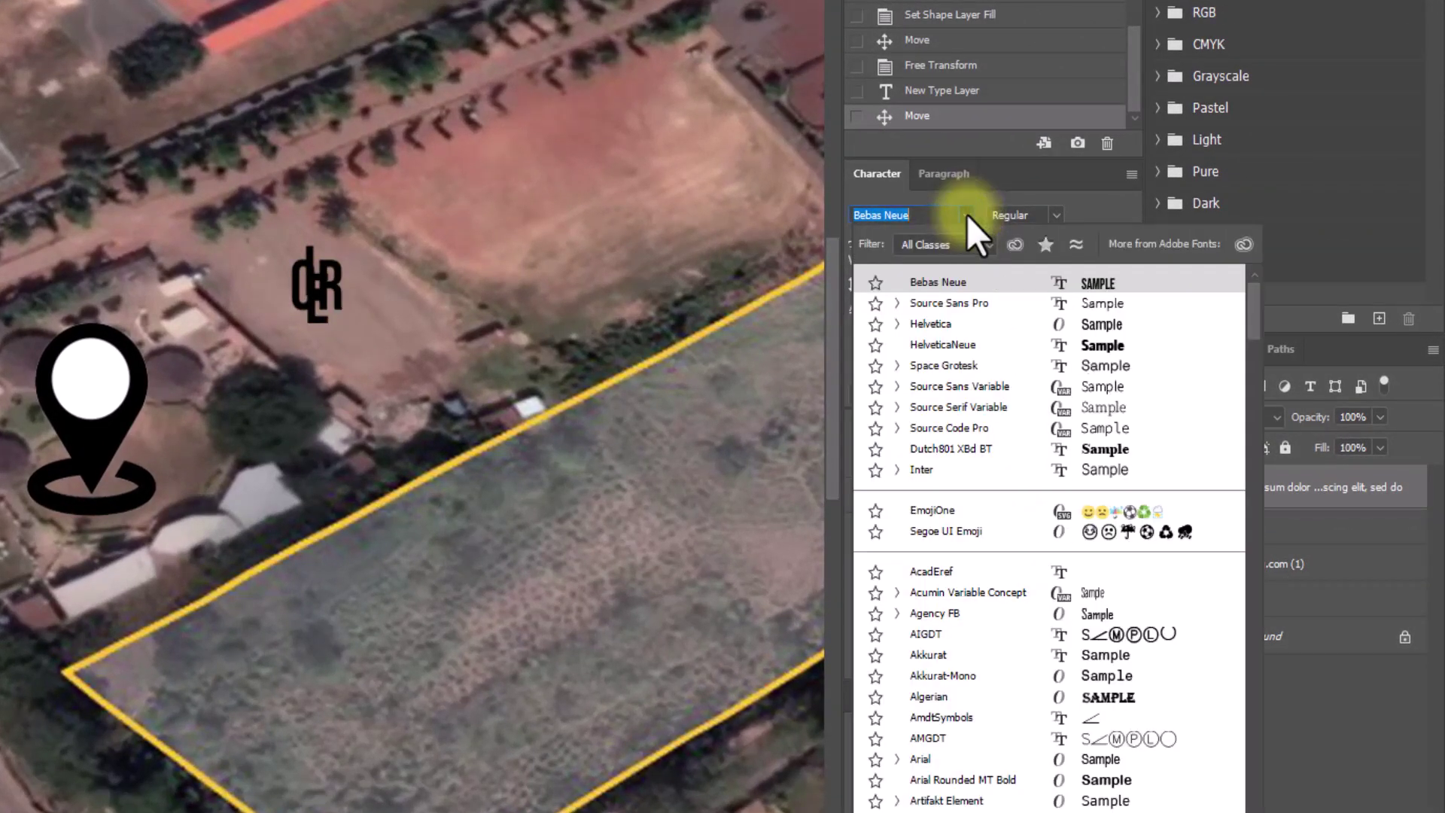
click(937, 206)
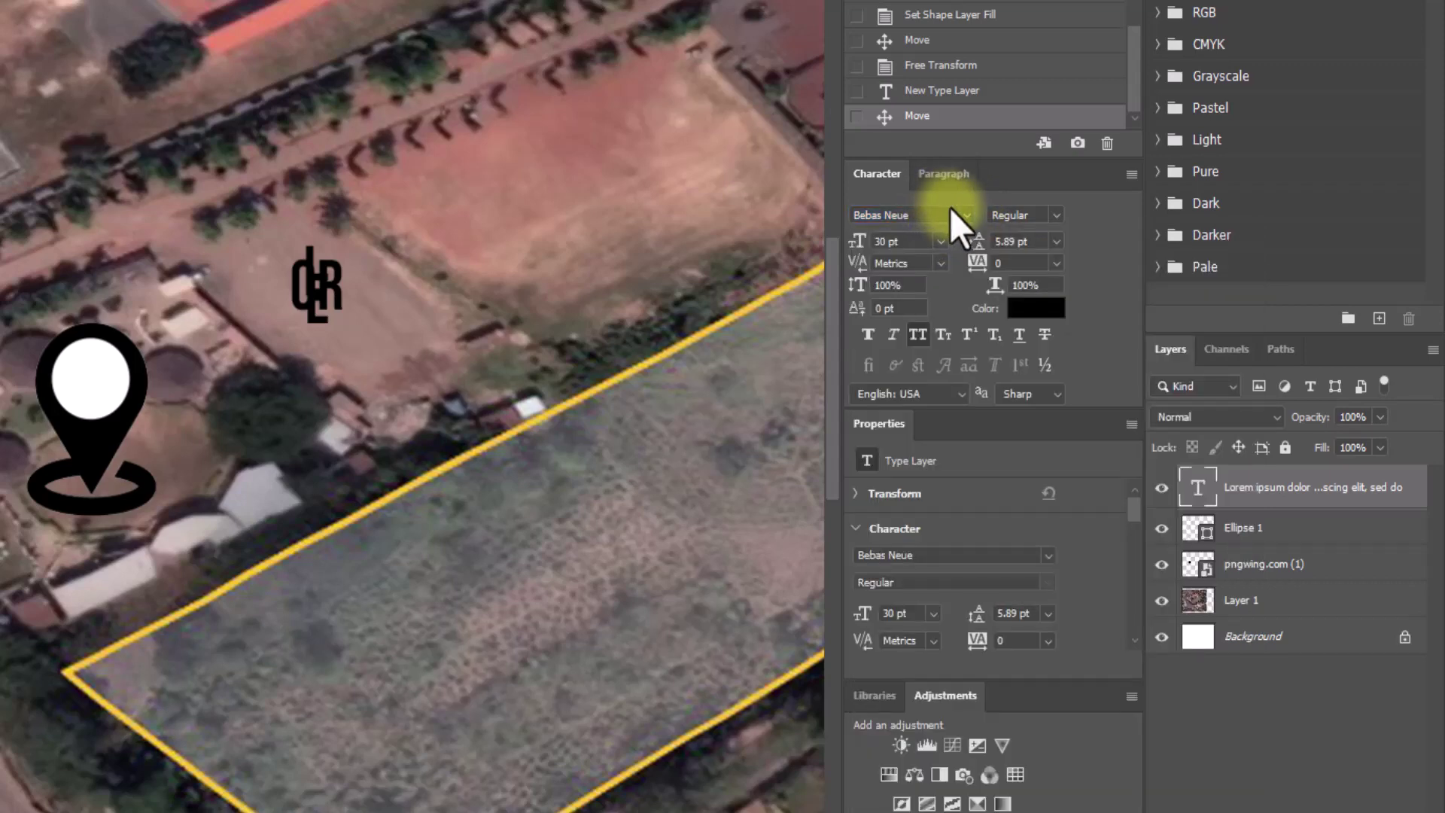
click(1055, 242)
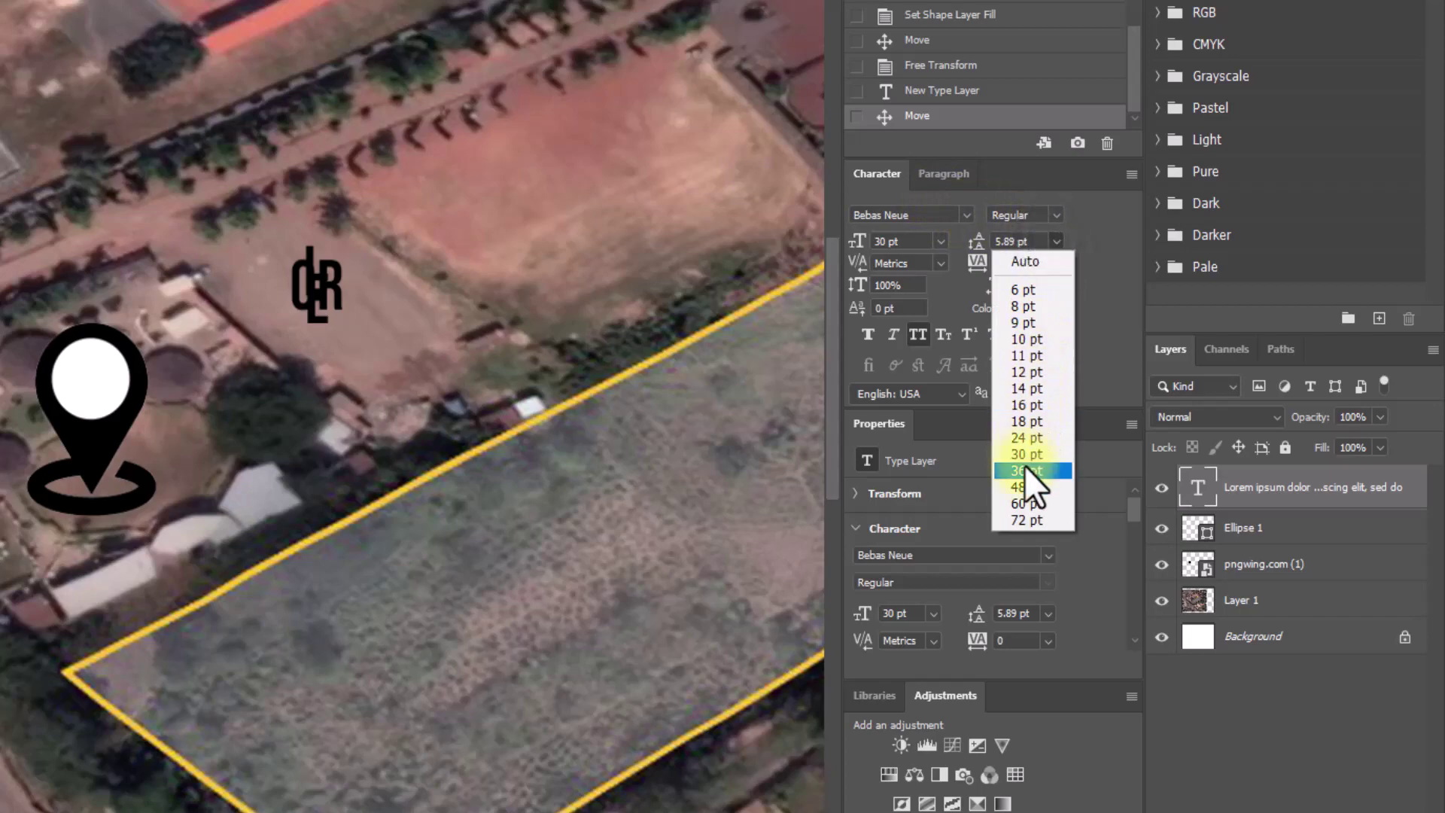
click(1025, 469)
Replace the placeholder text with the number 1 and centre it on the pin's white circle
drag(363, 290, 313, 284)
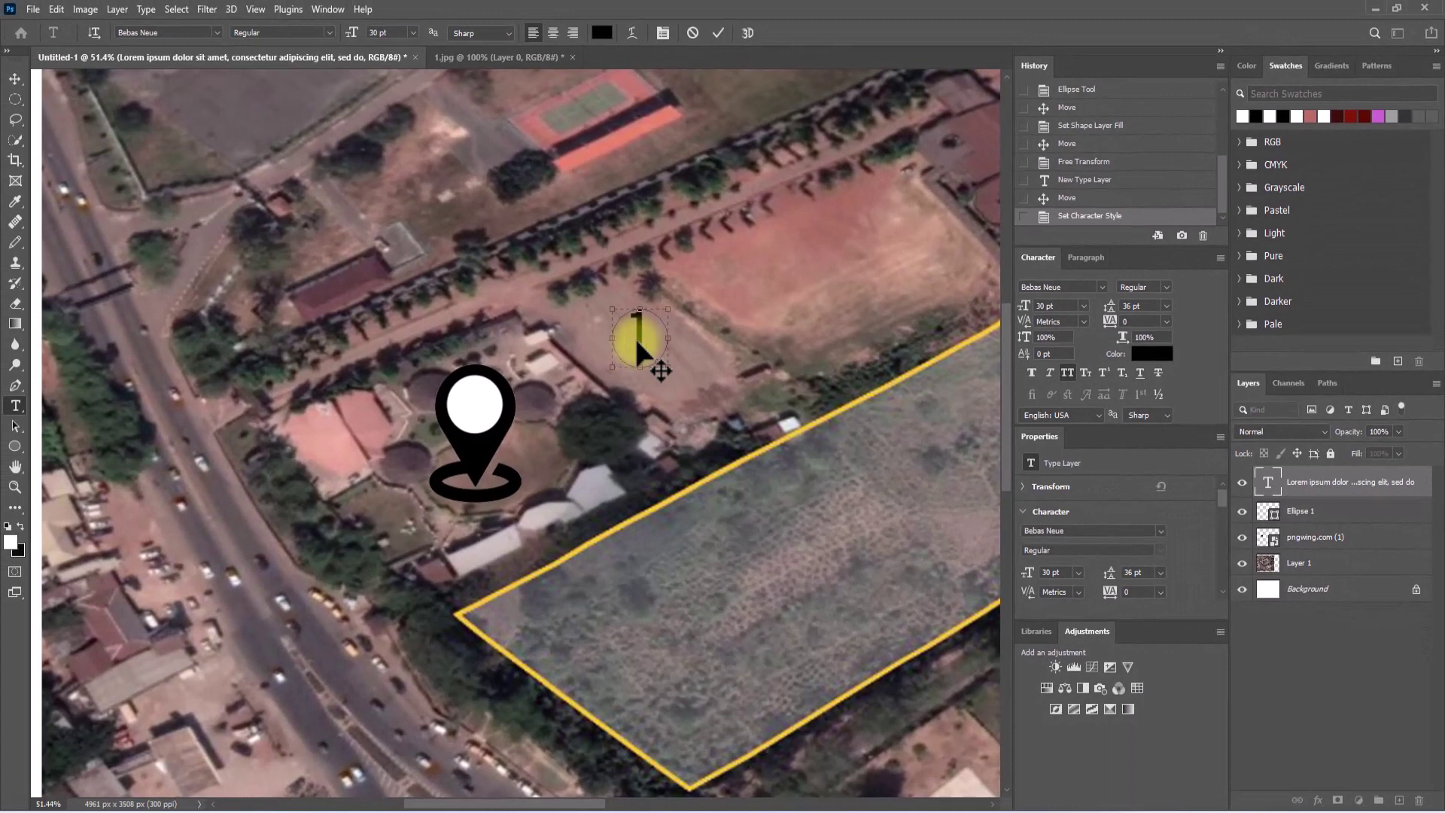
click(14, 78)
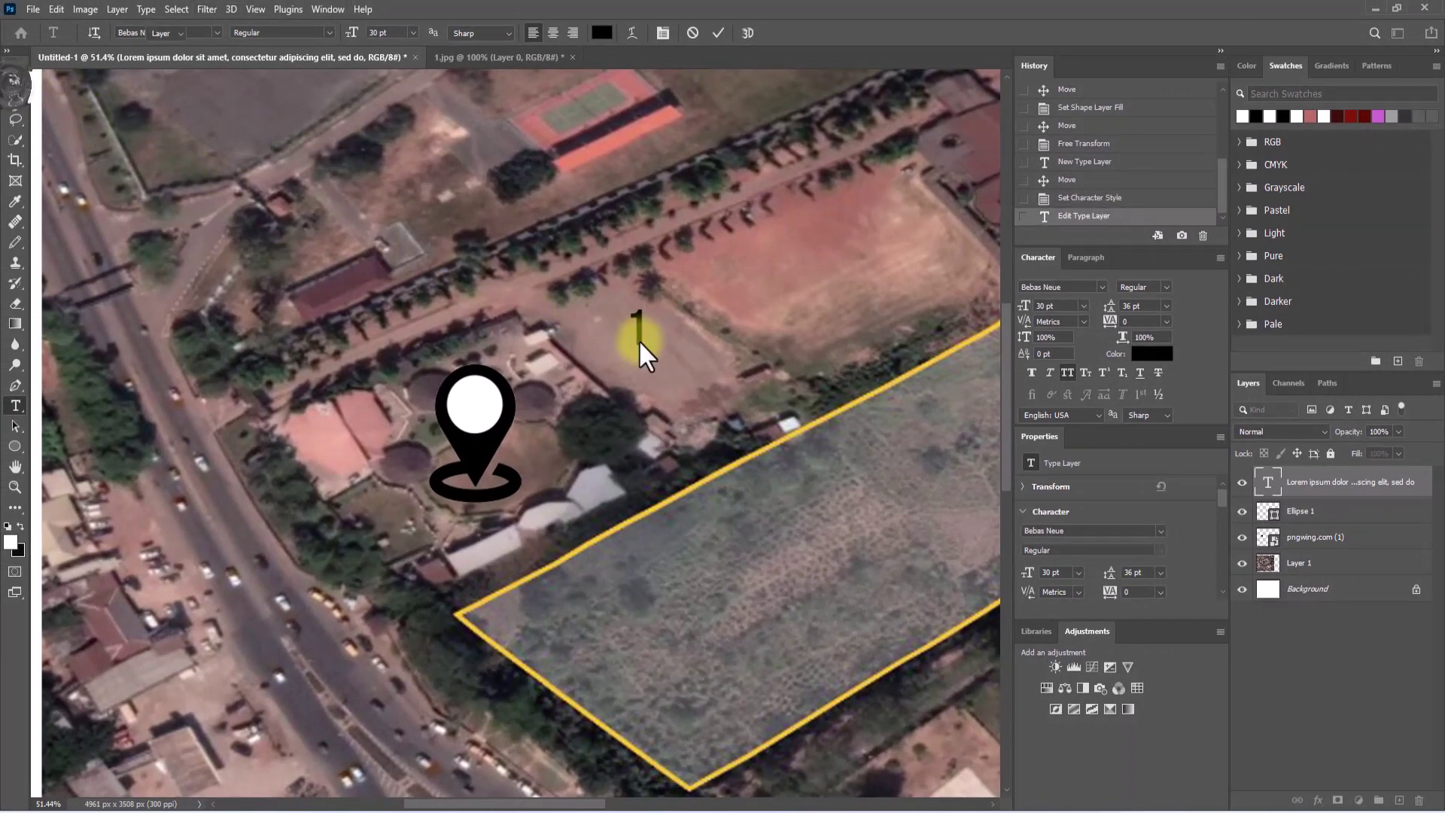
drag(640, 342, 475, 419)
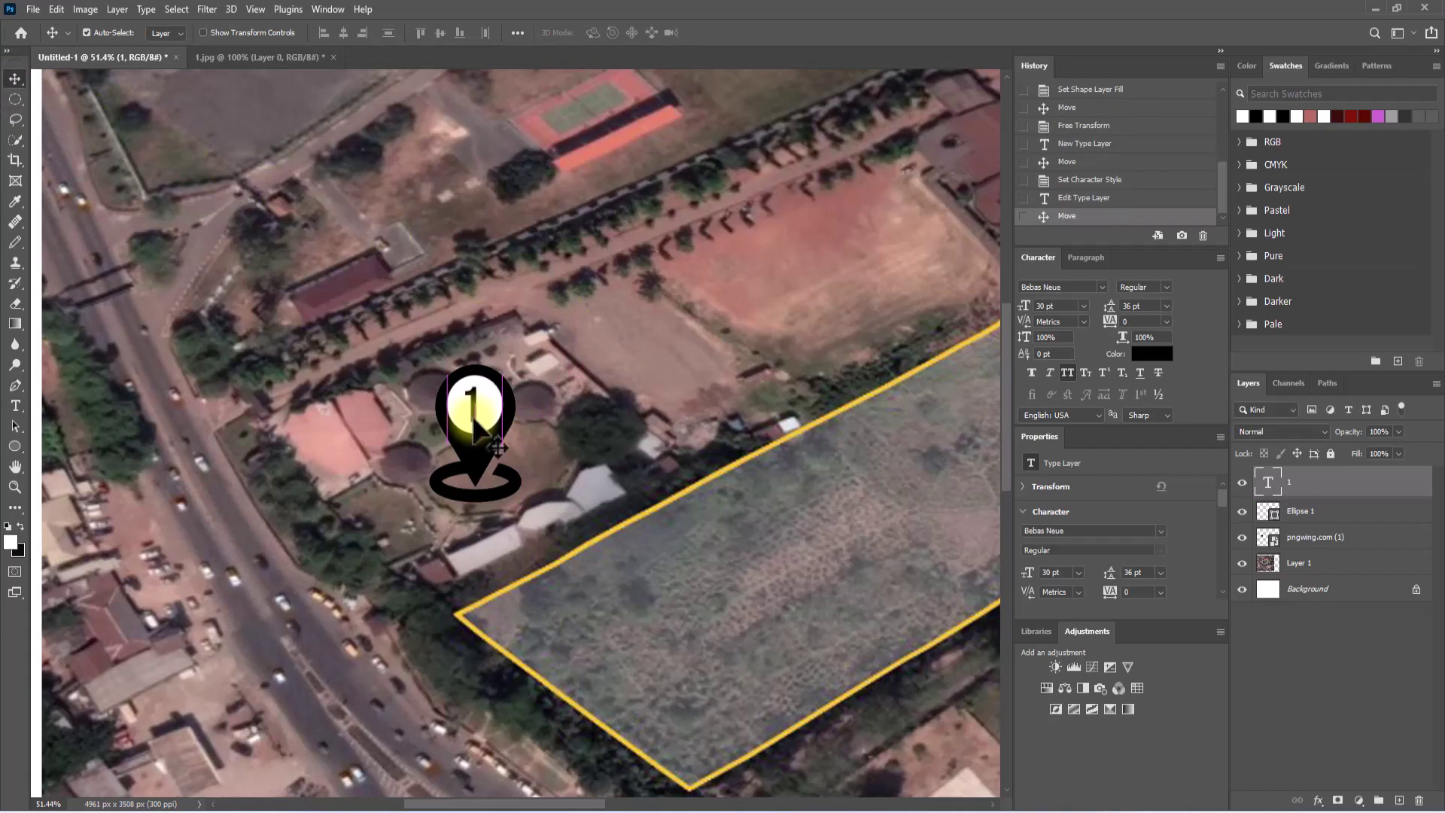
scroll(474, 422, down, 5)
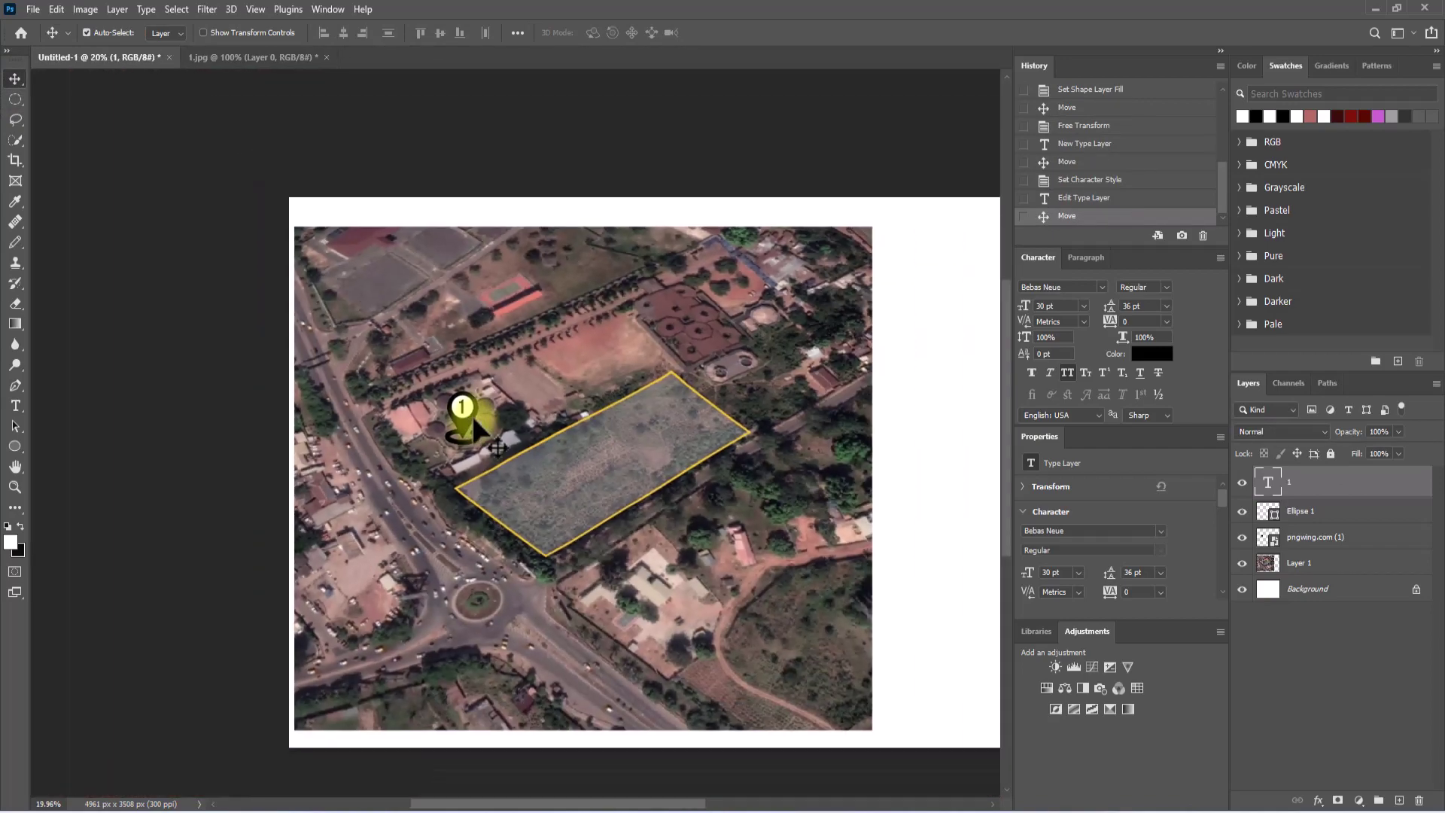
Select the pin image, its white circle and the number 1 together
scroll(418, 431, up, 5)
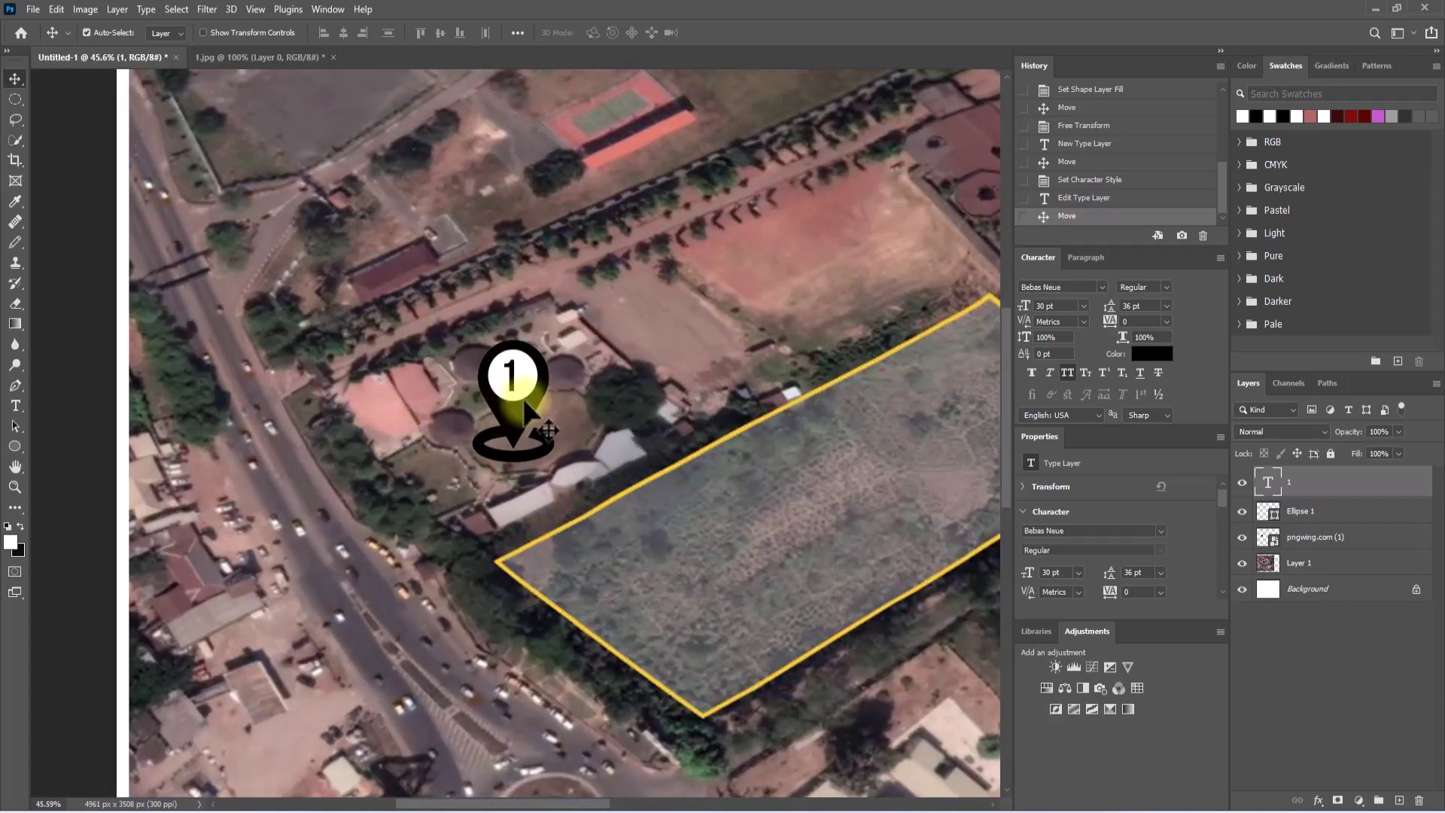
click(516, 429)
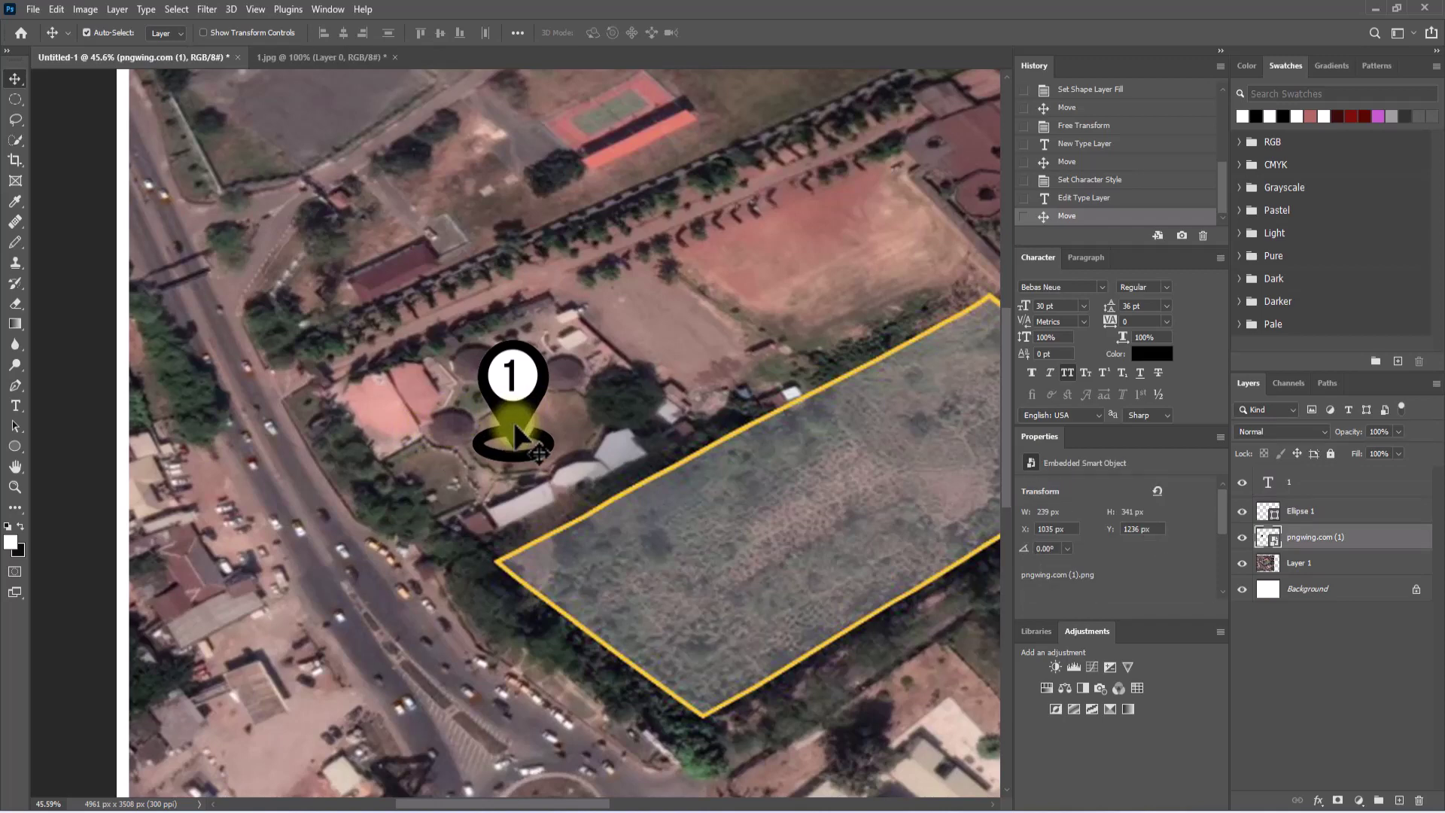
shift+click(529, 385)
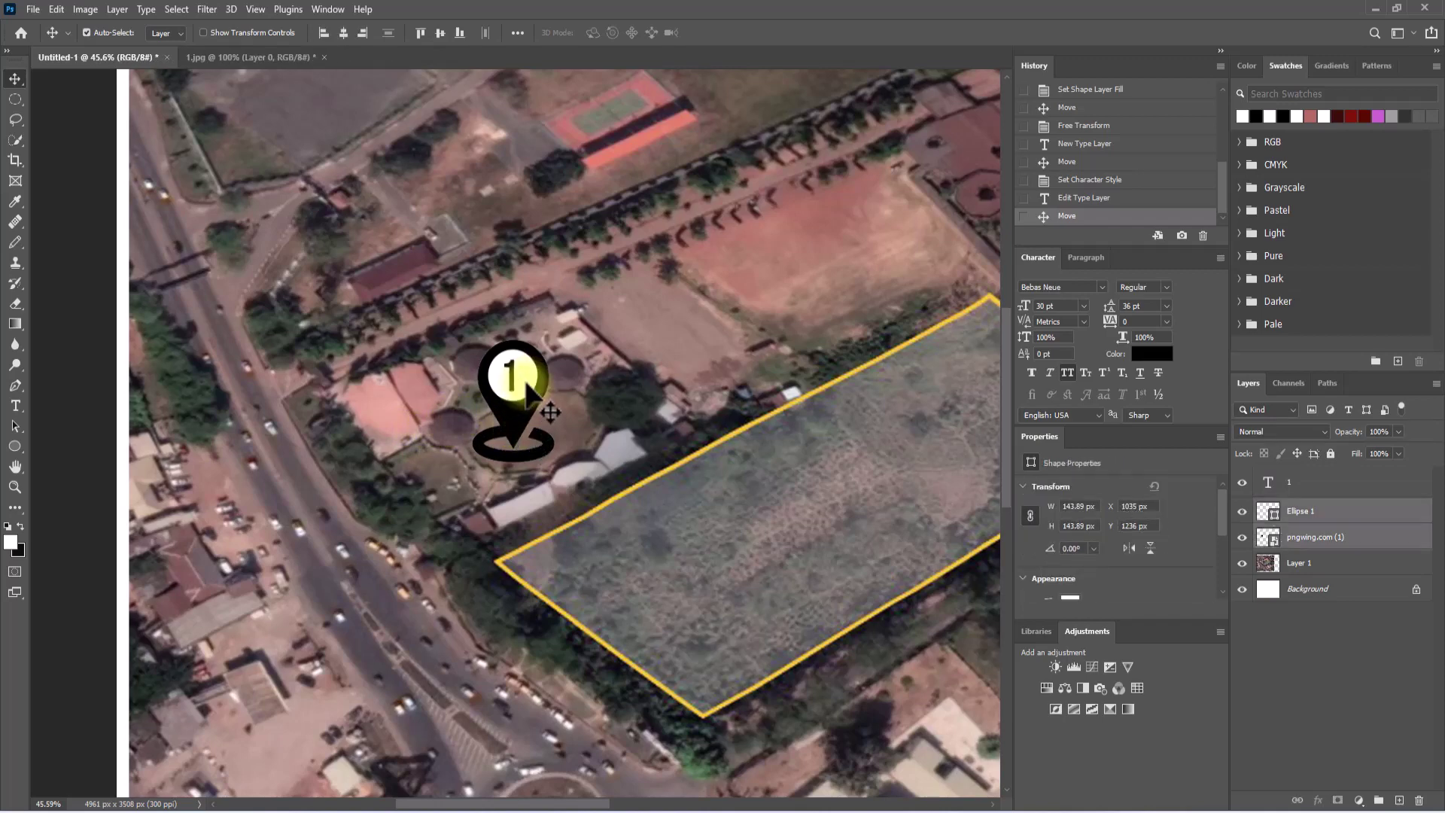
shift+click(514, 380)
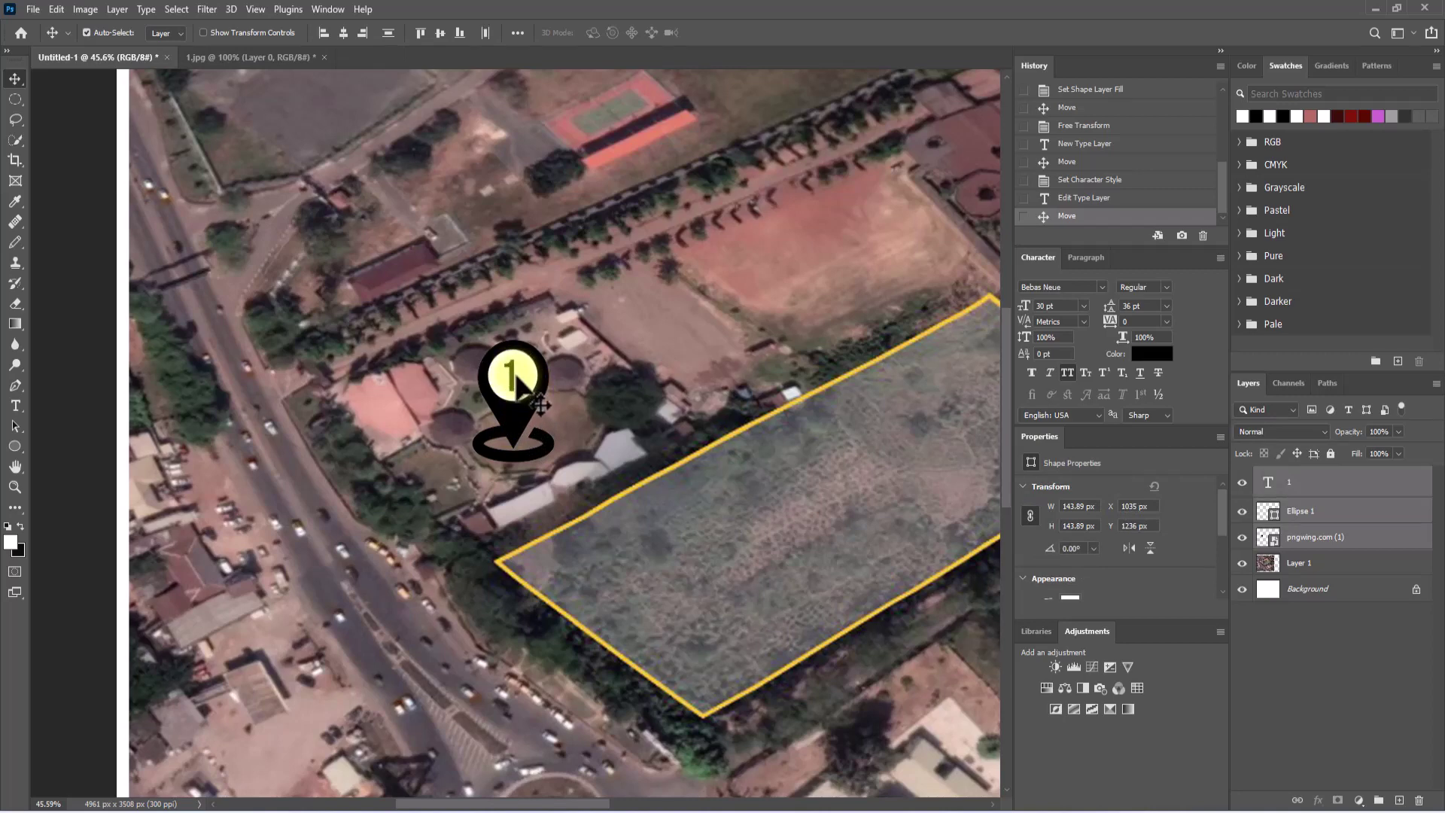
scroll(516, 380, down, 3)
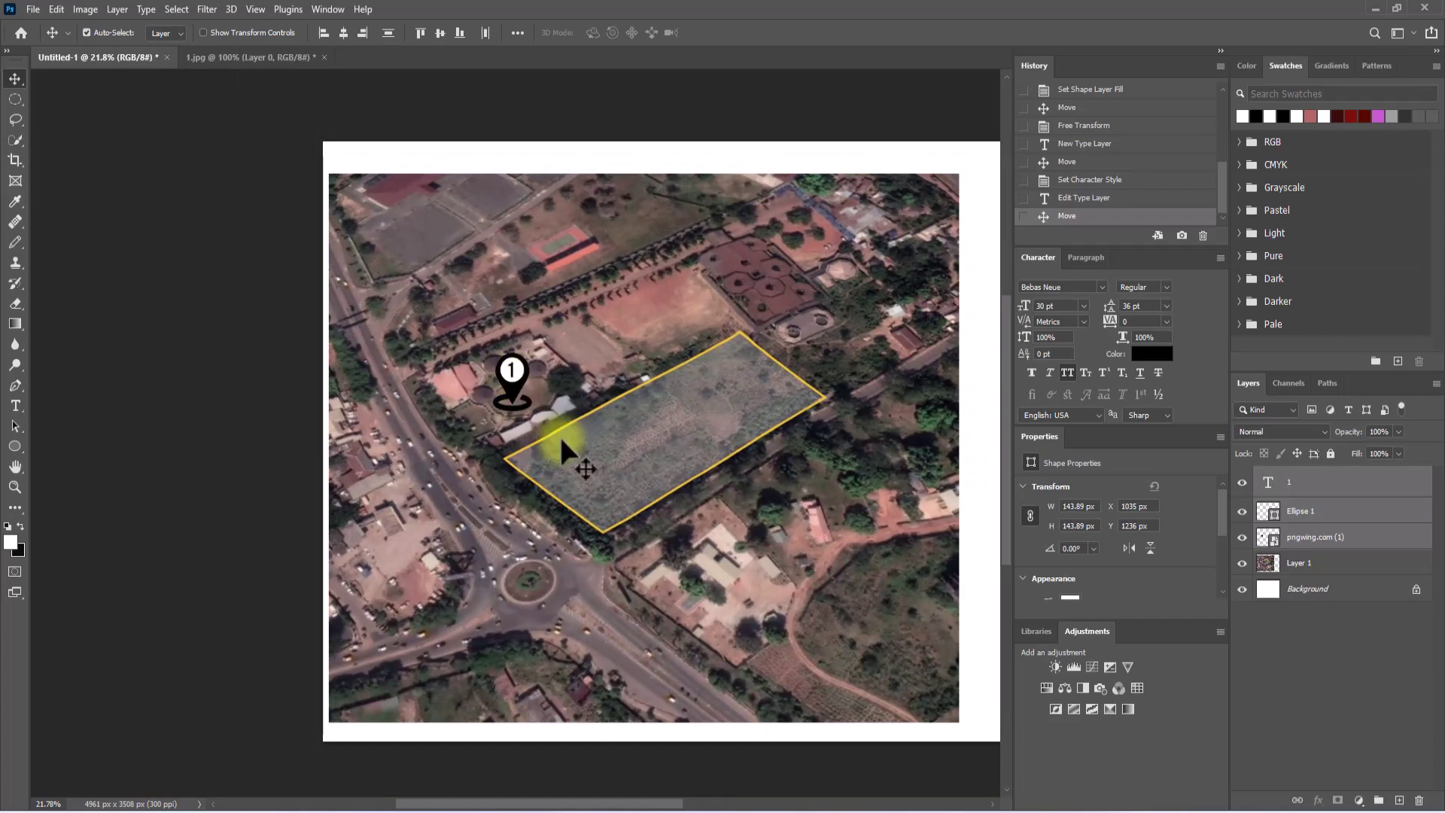
Open 2.jpg from the LAND USE VIDEO folder, examine the labelled places around the site, and return to the Photoshop sheet
mouse_move(699, 810)
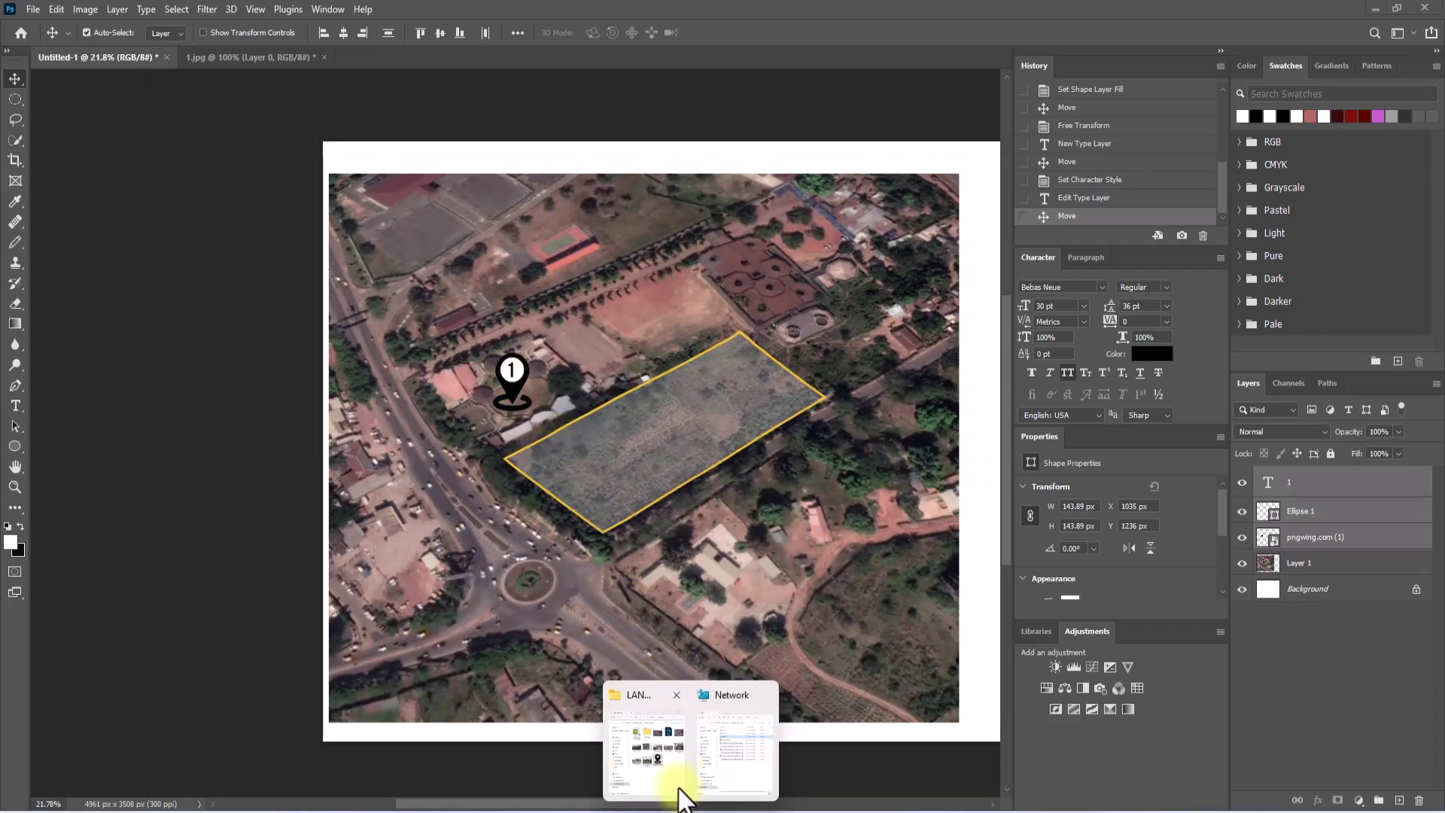
click(666, 766)
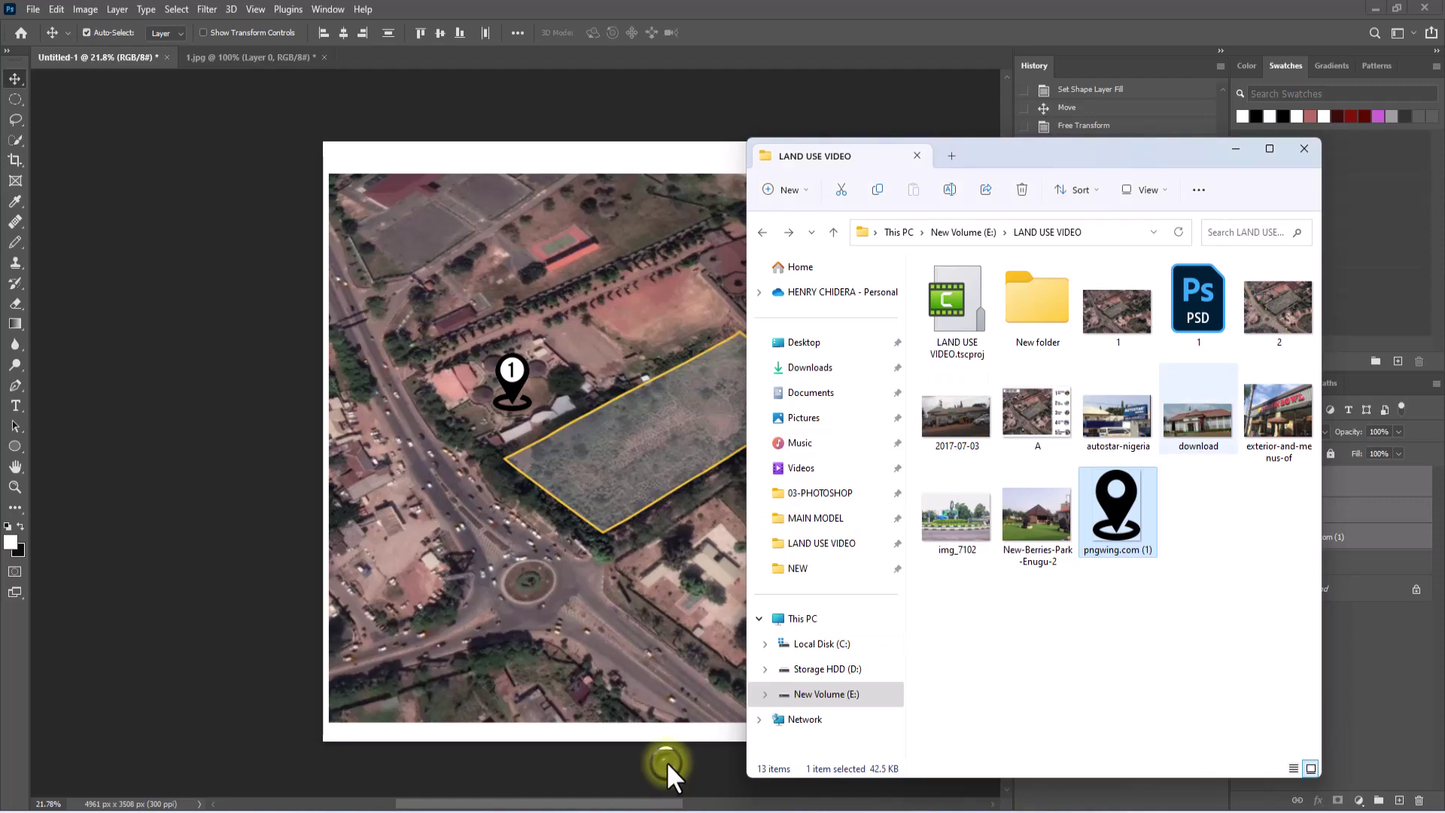
double_click(1276, 313)
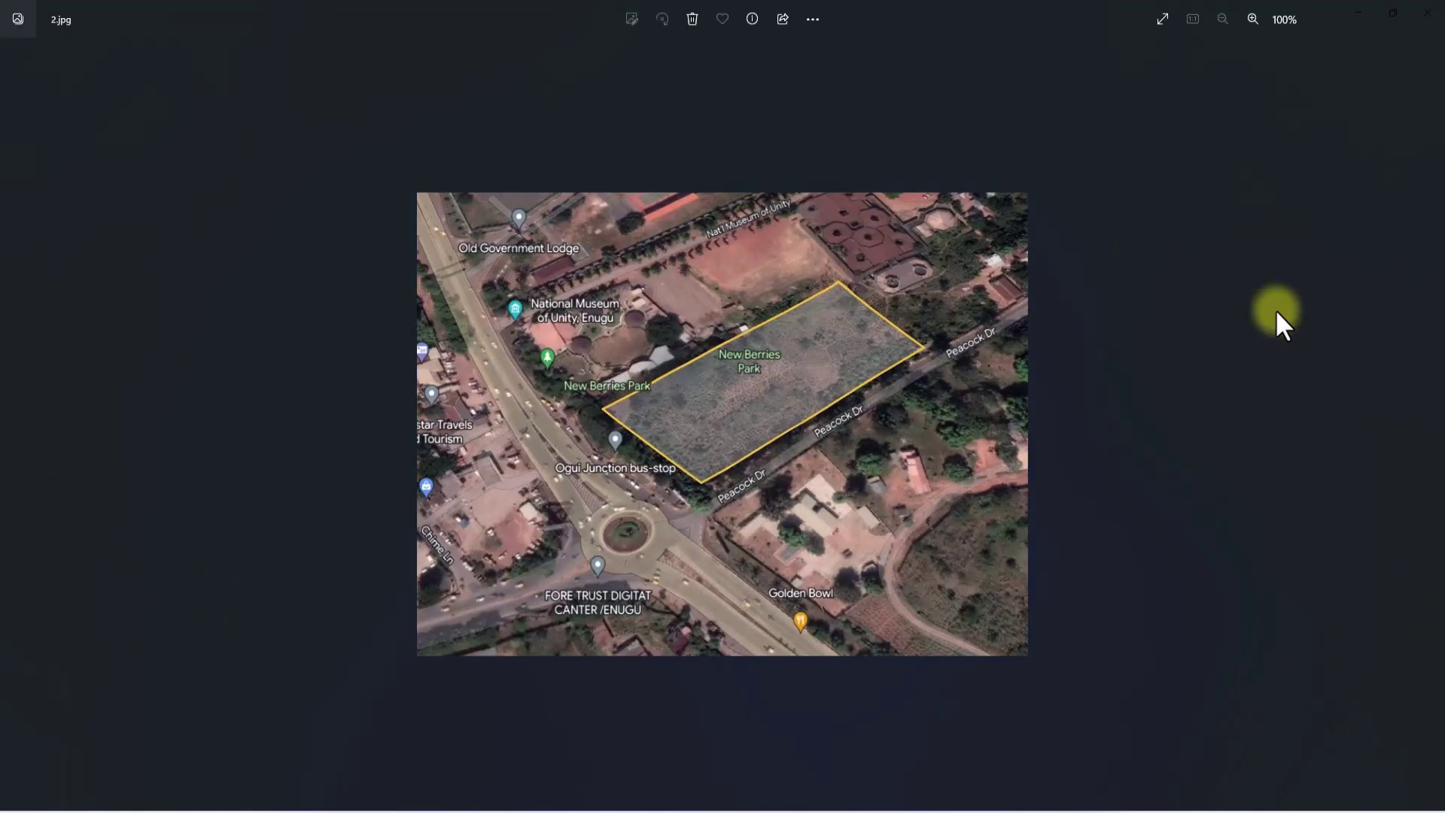
click(1391, 13)
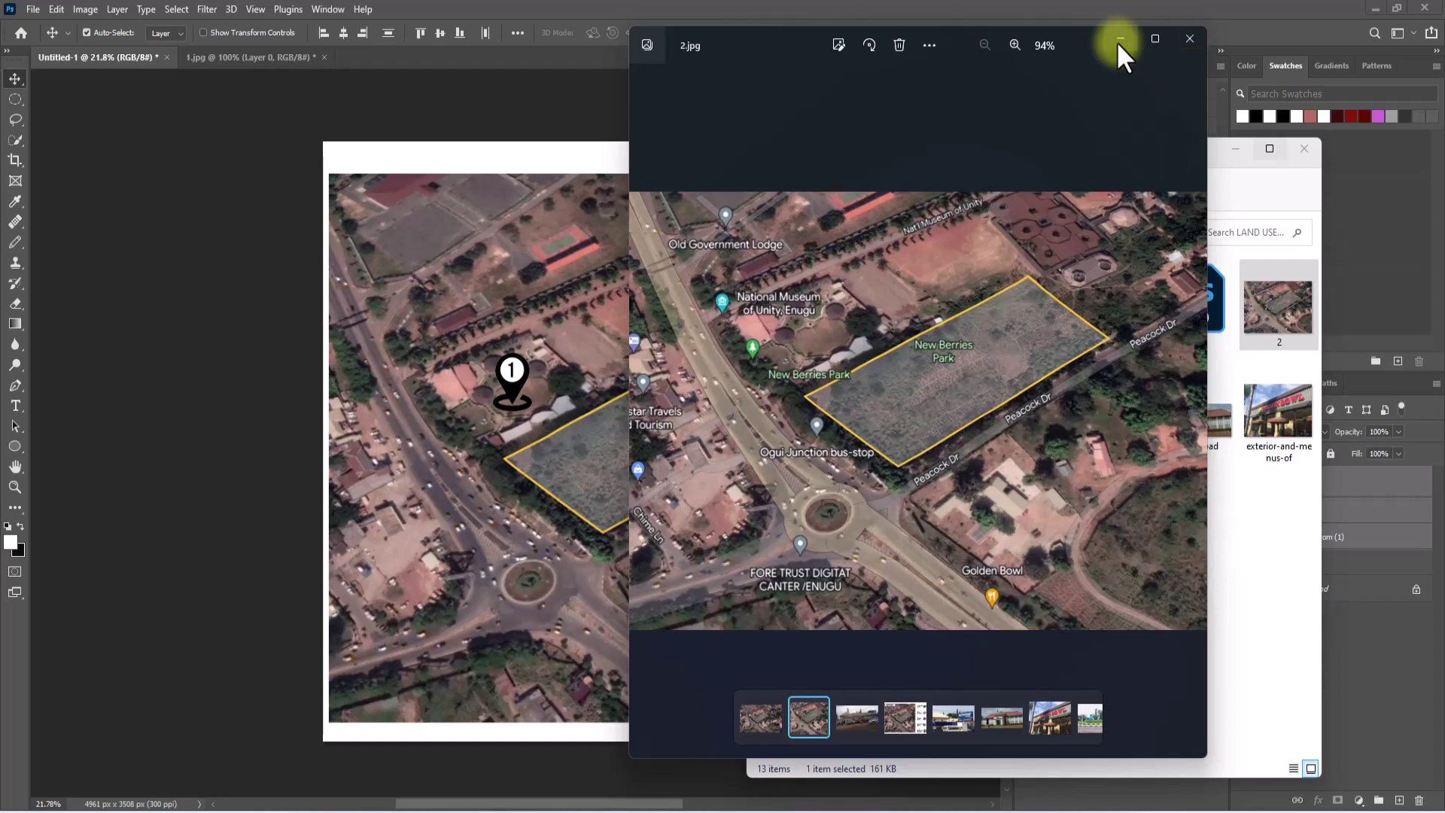
click(1188, 39)
click(621, 386)
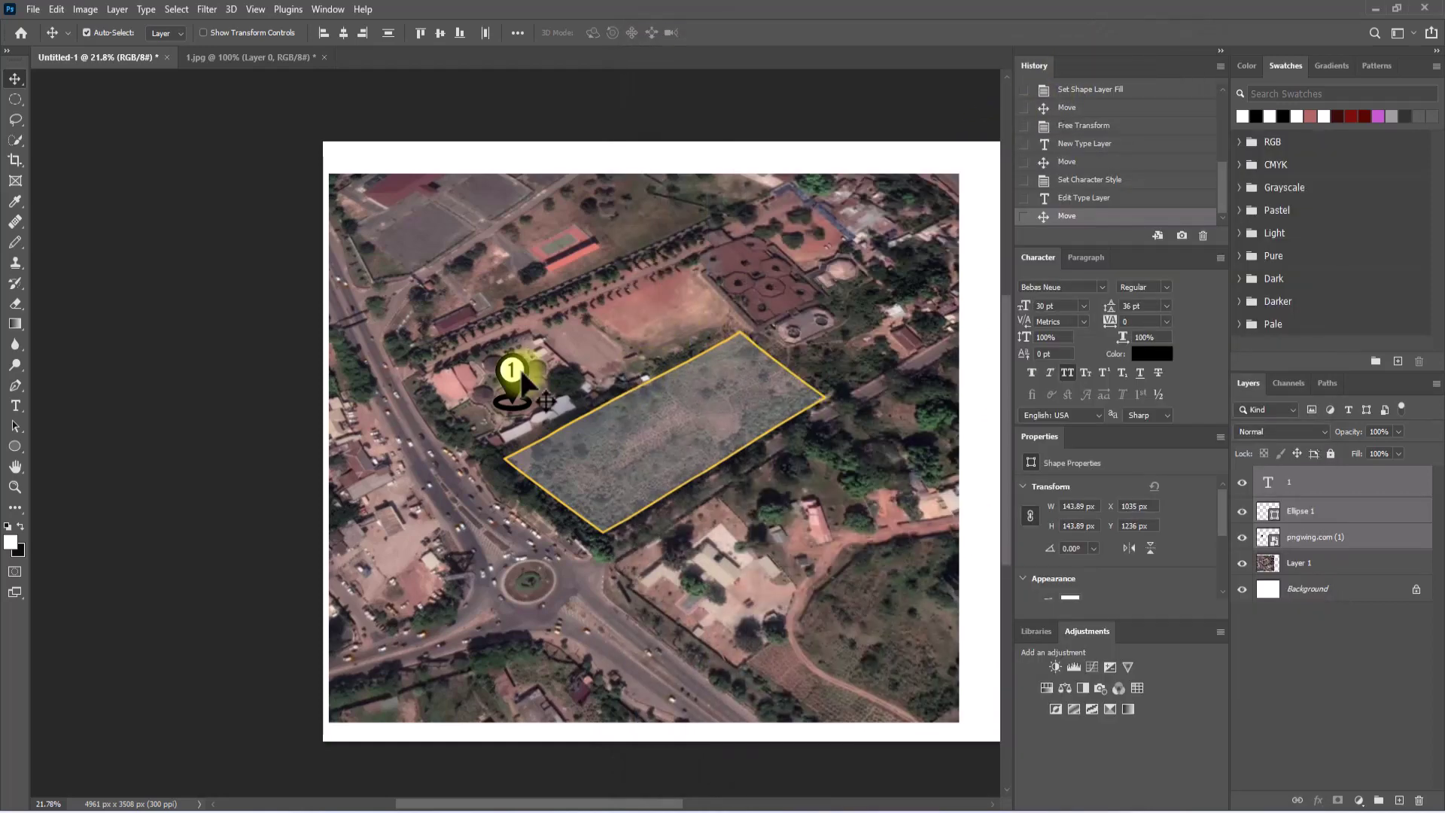
Duplicate the numbered pin five times, onto the western edge, the western buildings, the roundabout, the southern buildings and the compound southeast of the site
drag(526, 375, 552, 677)
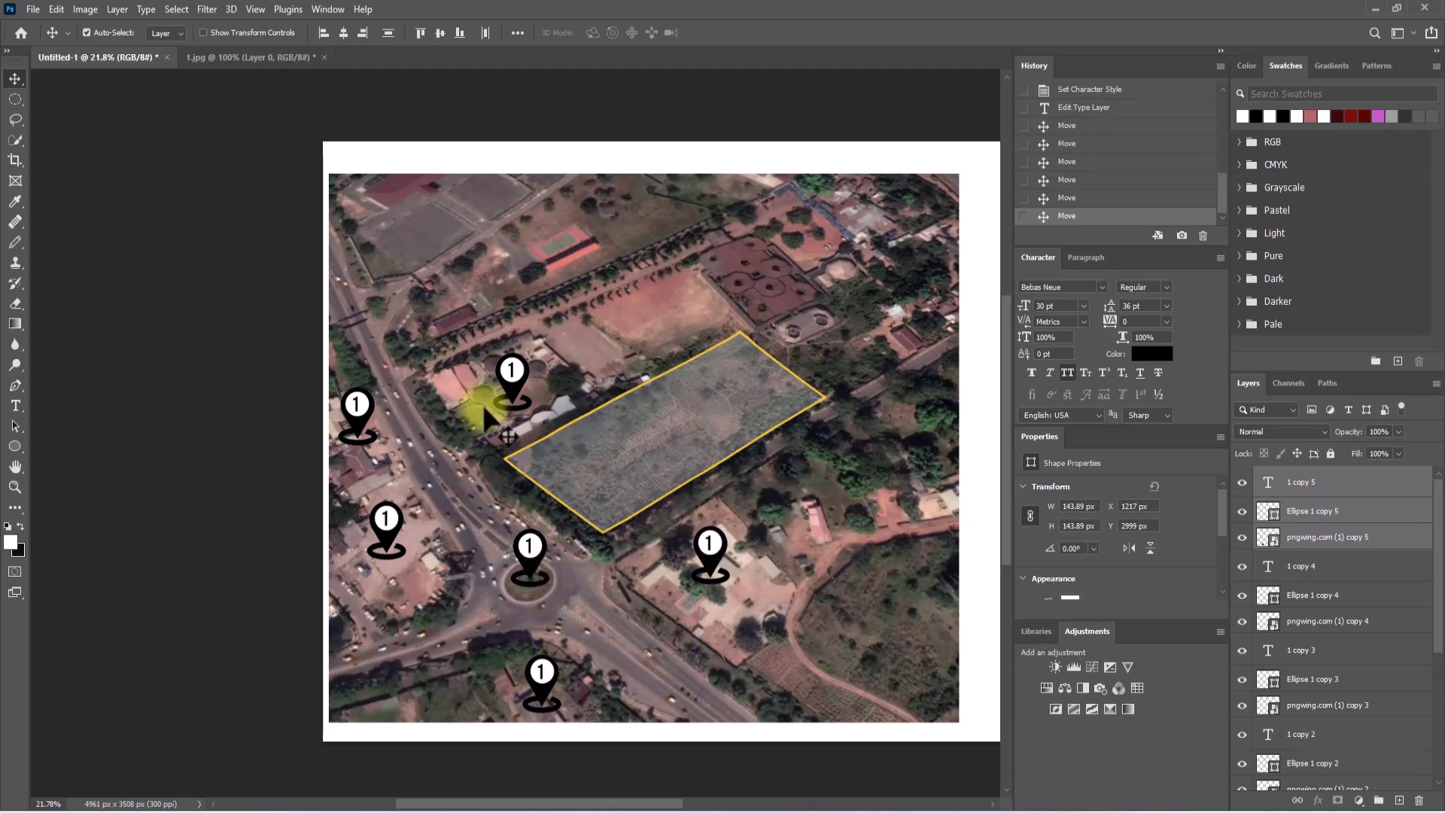
scroll(482, 404, down, 1)
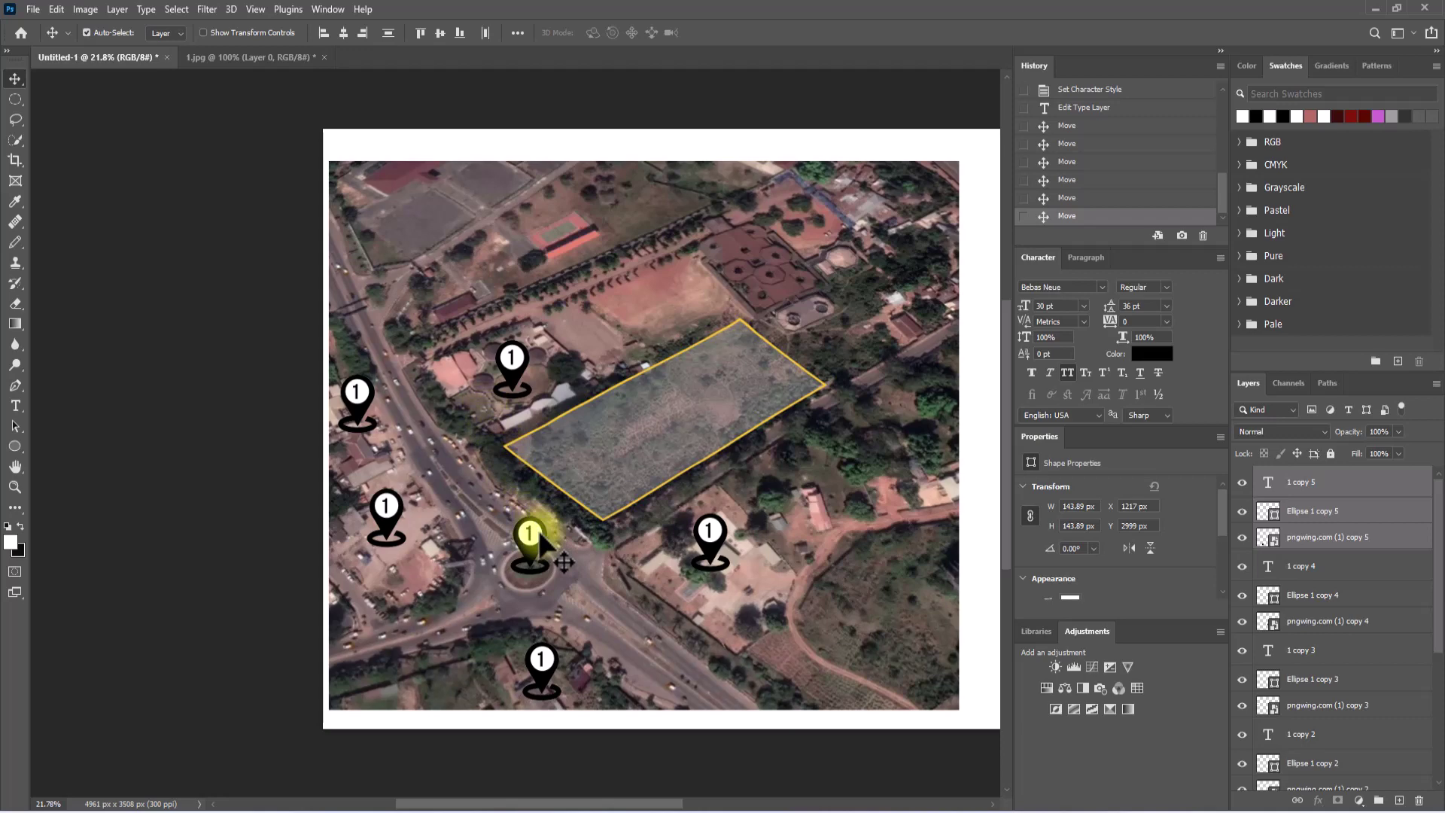
scroll(538, 530, down, 2)
scroll(538, 530, up, 3)
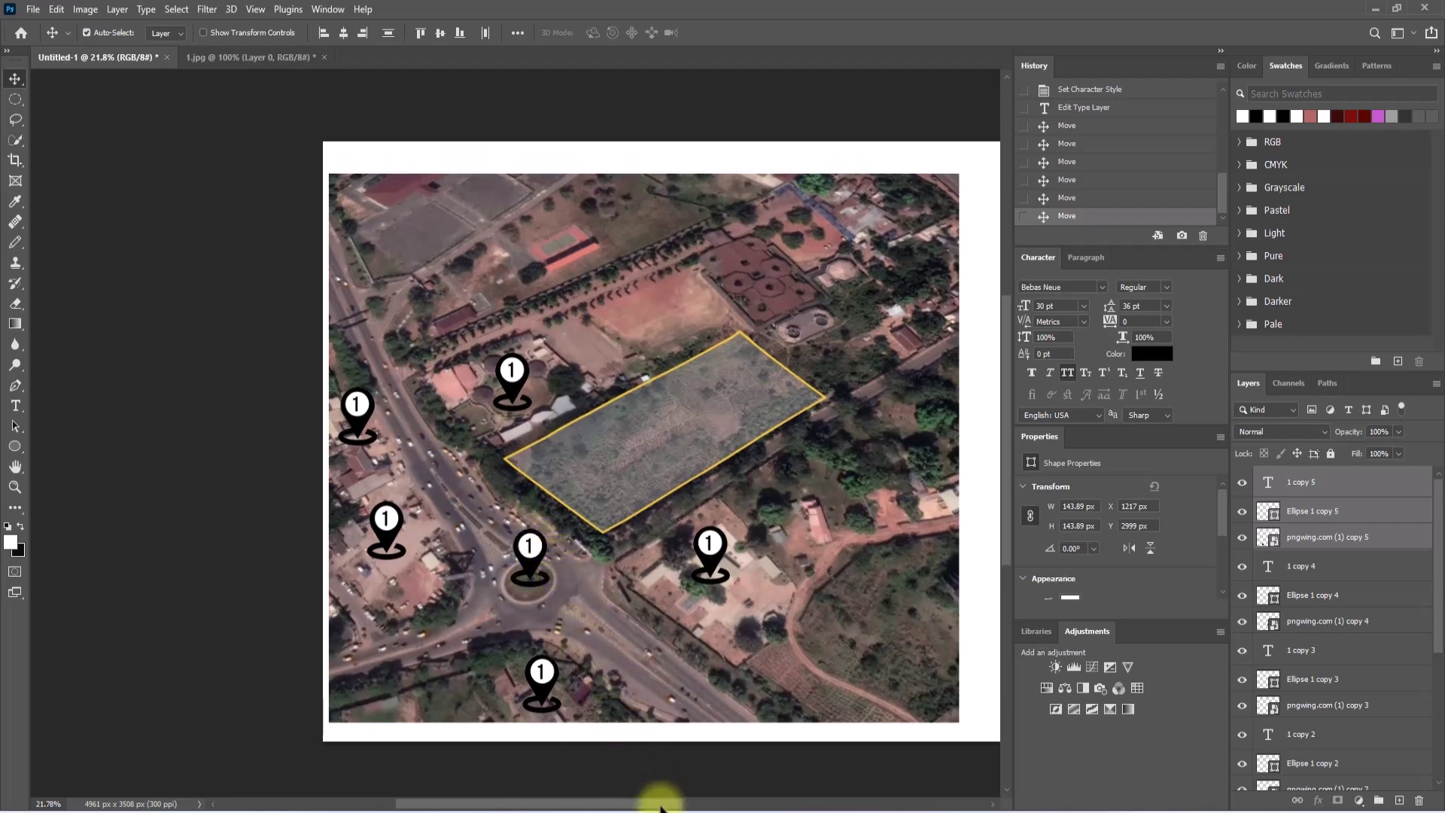
Reopen 2.jpg to check the place names against the pins, and bring the LAND USE VIDEO folder back to the front
mouse_move(662, 804)
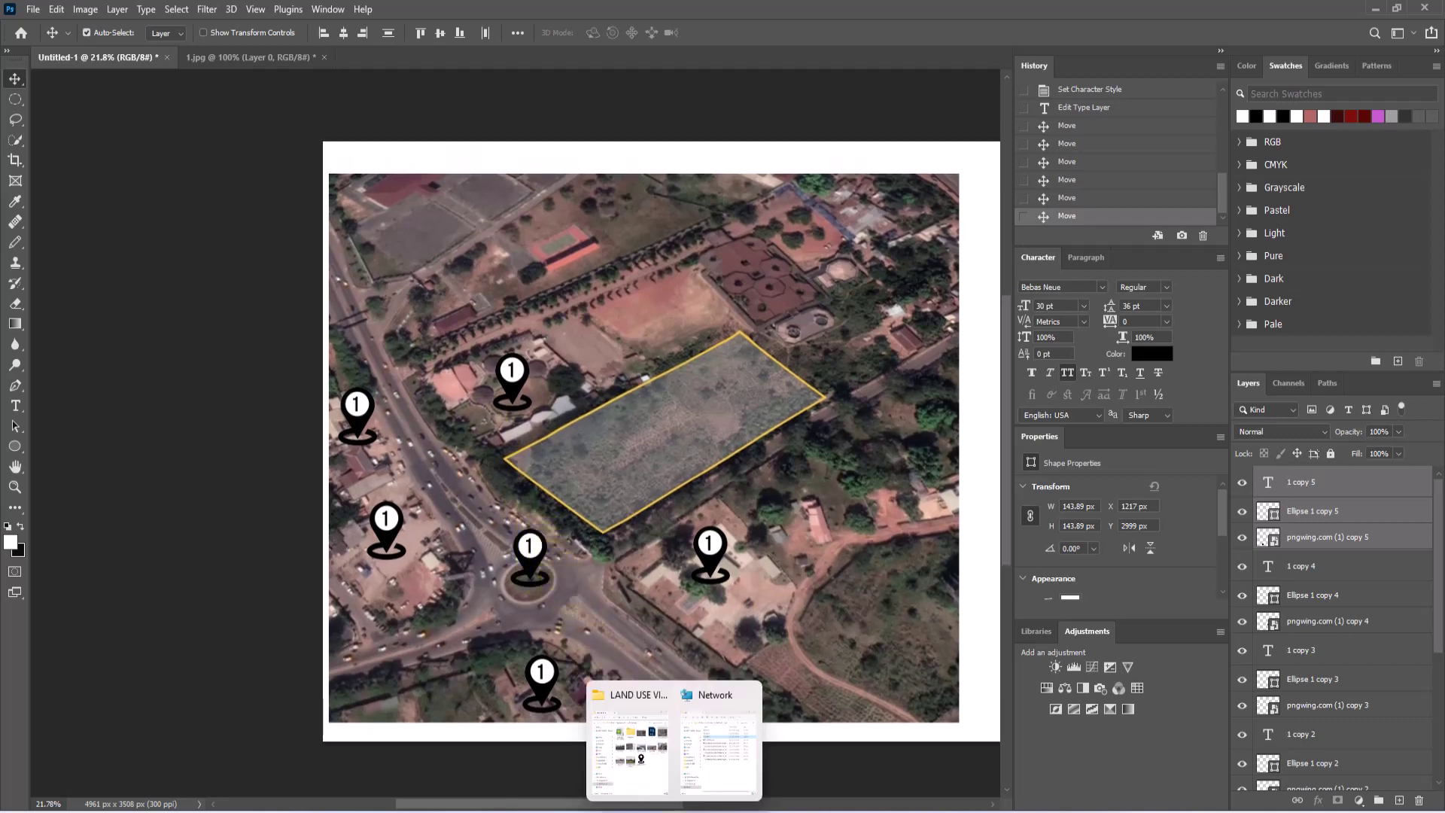
click(658, 766)
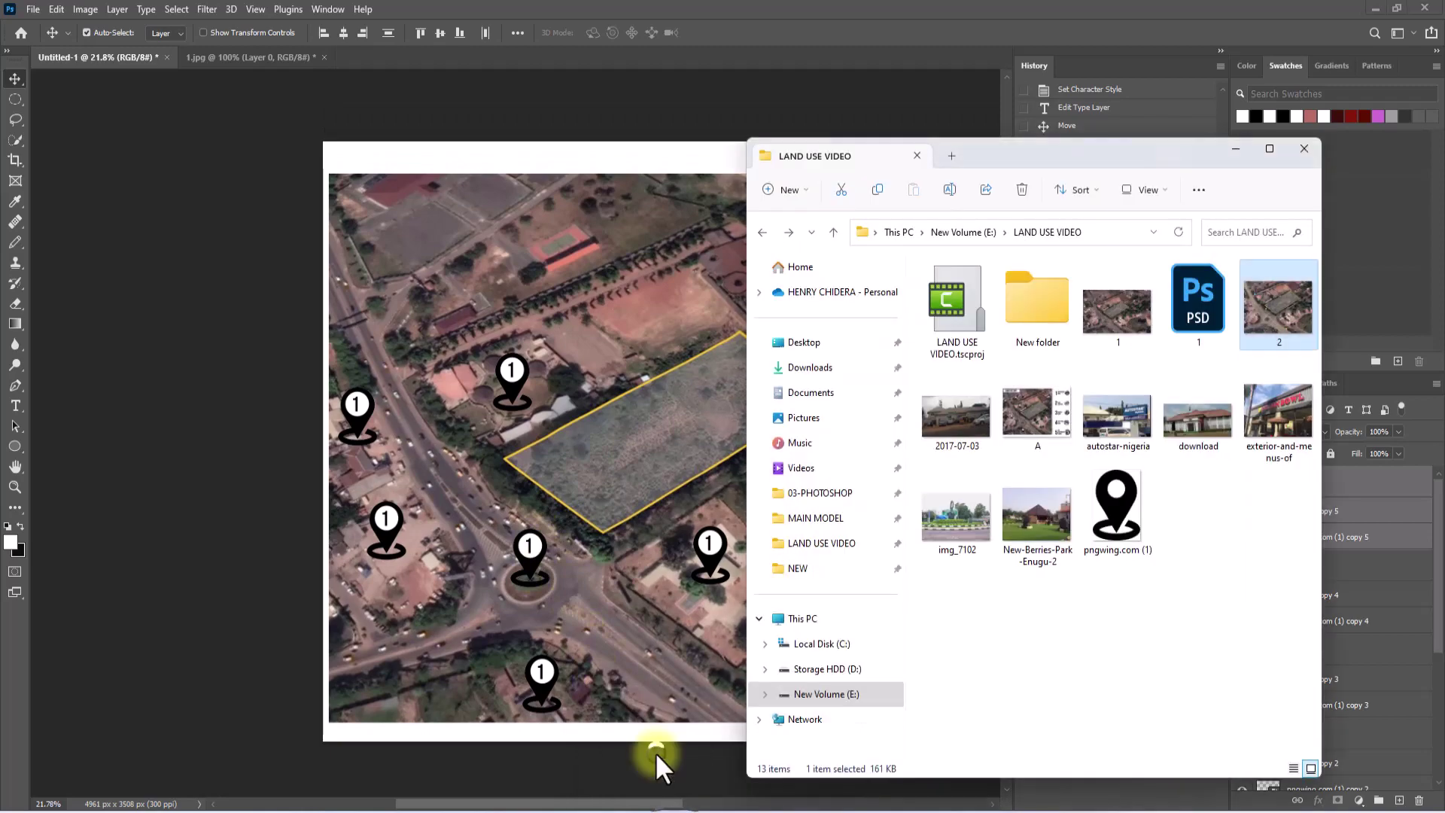
double_click(1265, 301)
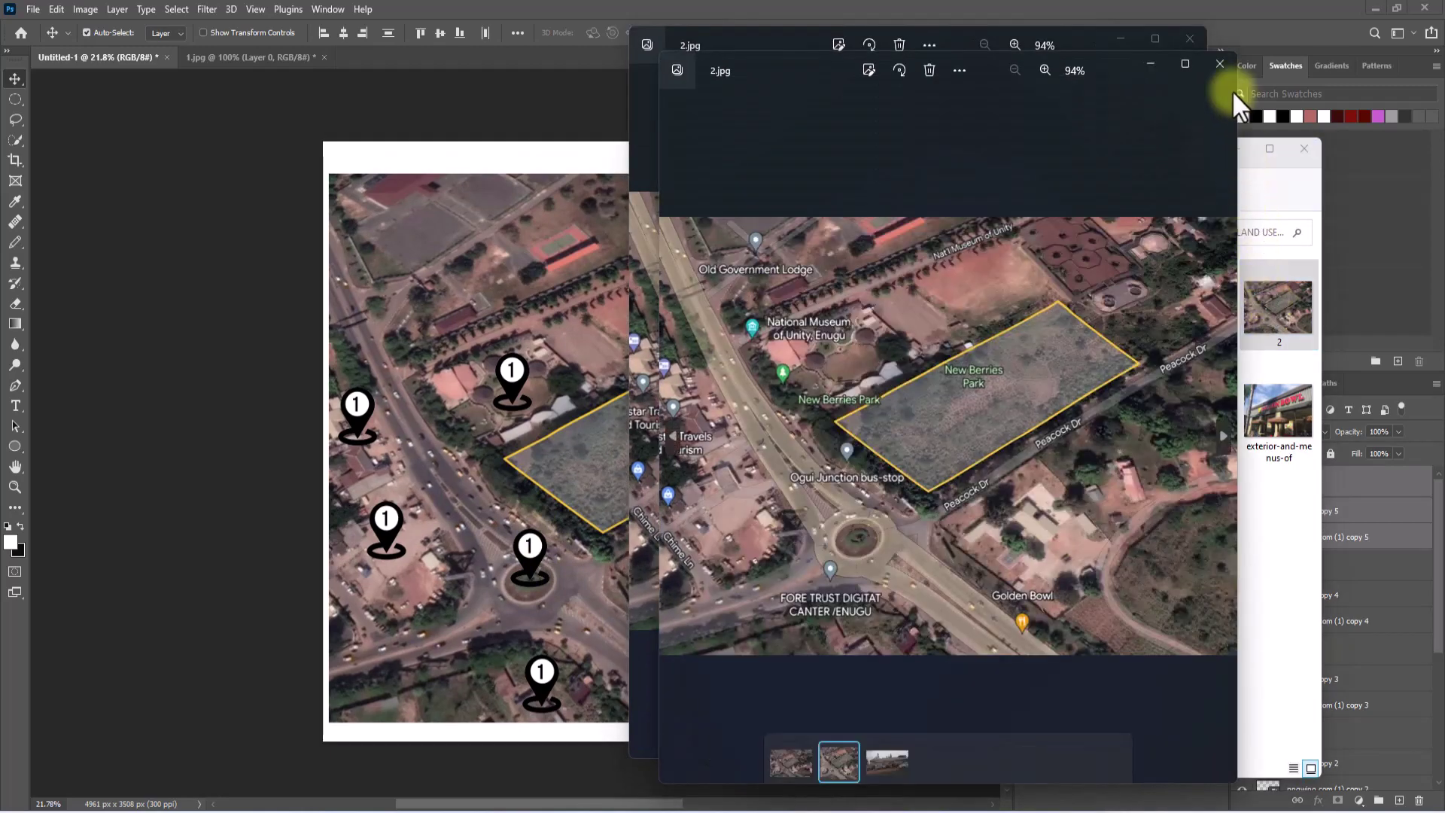
click(1227, 57)
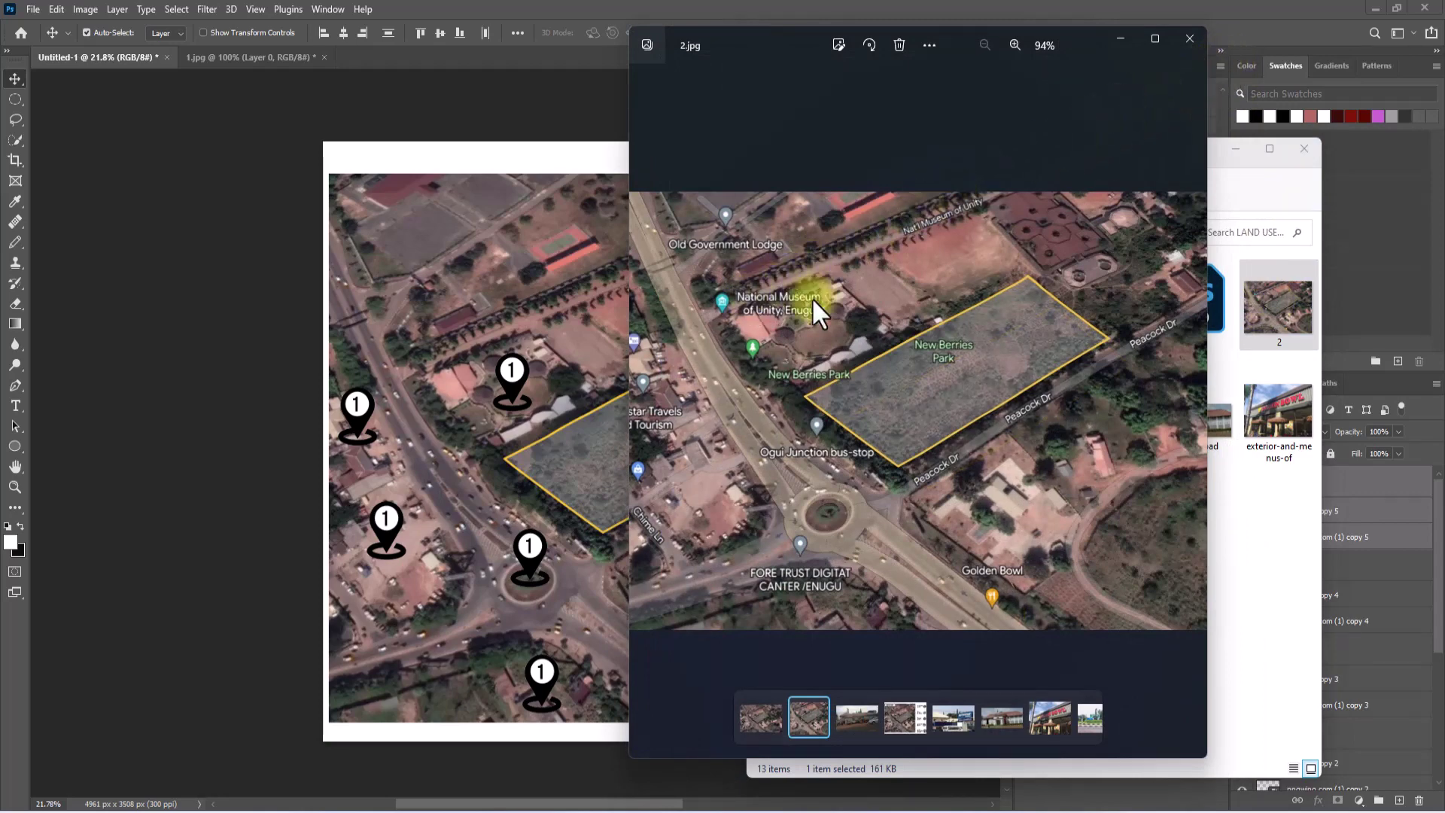
mouse_move(658, 790)
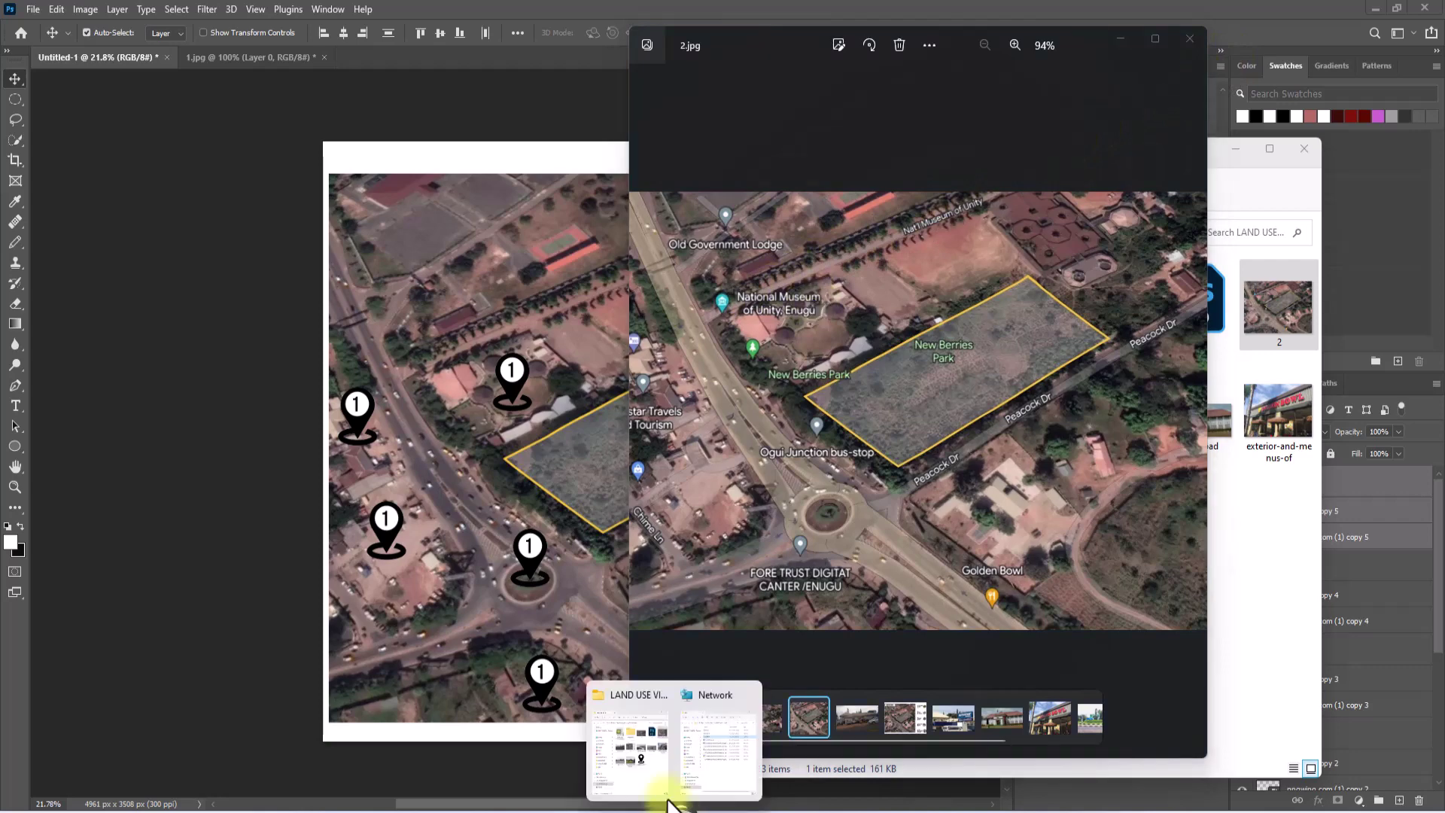
click(650, 764)
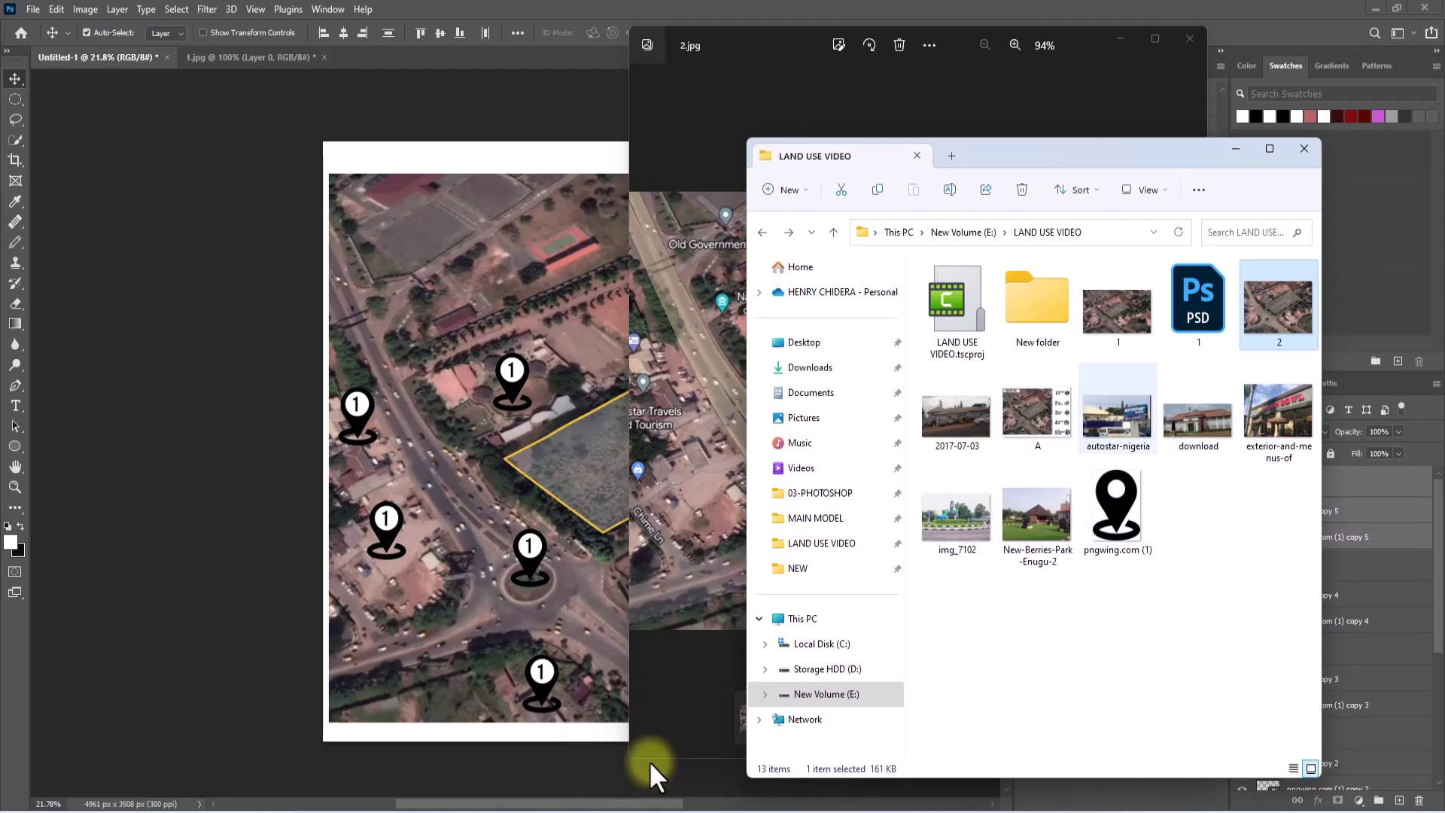
Open autostar-nigeria.jpg from the LAND USE VIDEO folder as its own Photoshop document and close the 1.jpg document
drag(1117, 422, 427, 56)
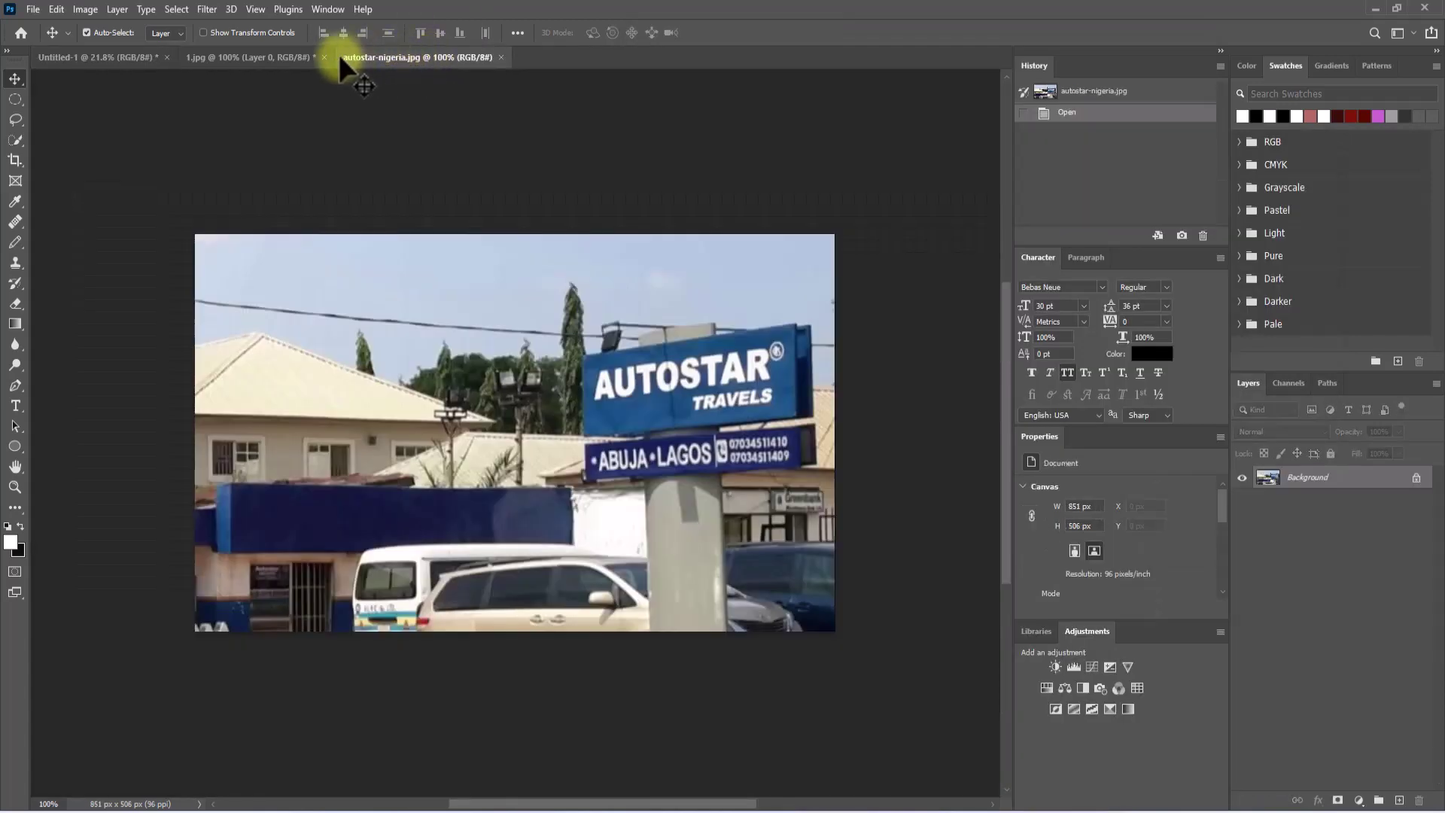
click(321, 56)
click(716, 310)
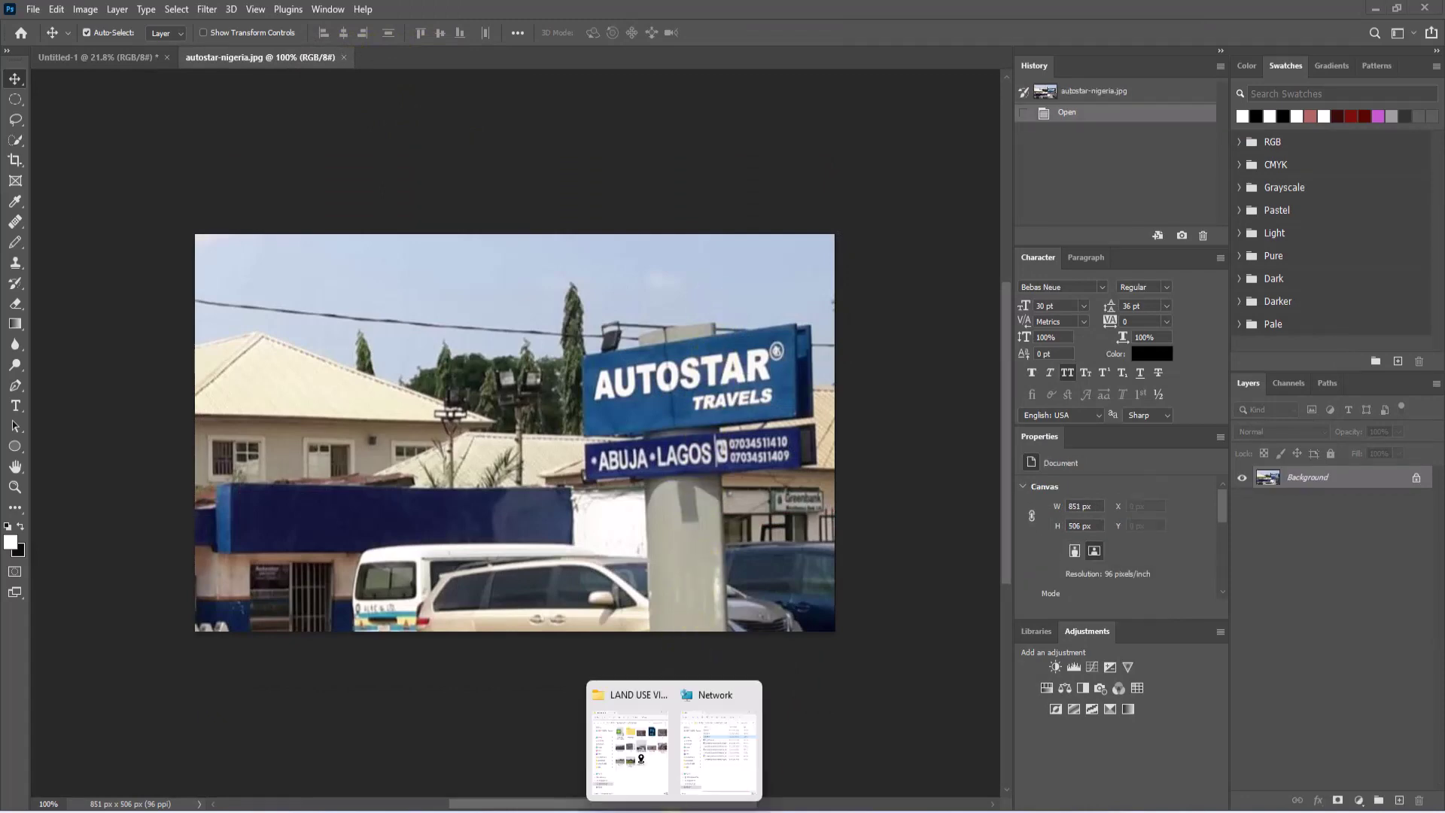
Open download.jpg, exterior-and-menus-of.jpg, New-Berries-Park-Enugu-2.webp and img_7102.webp from the LAND USE VIDEO folder as separate Photoshop documents
click(711, 761)
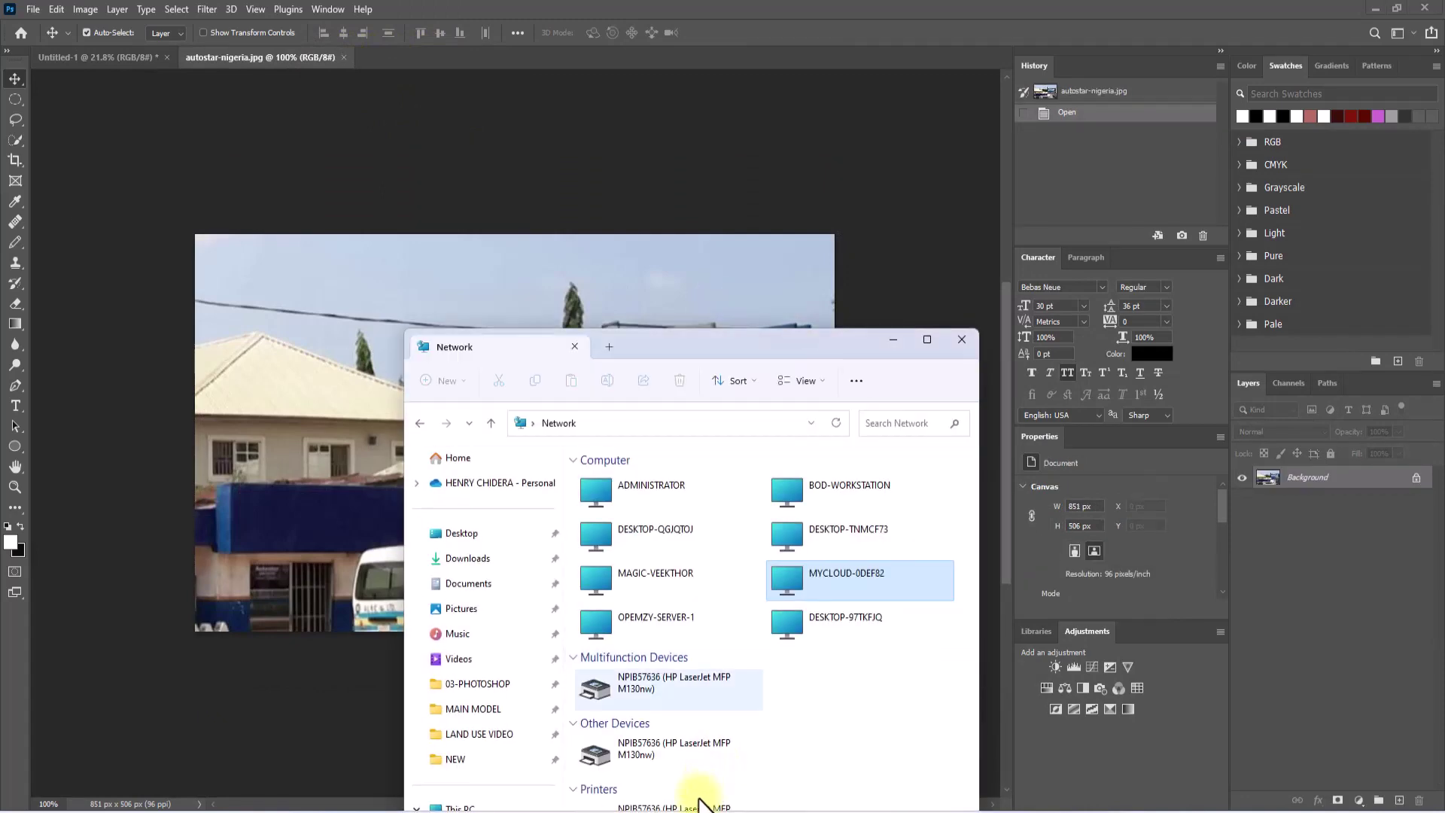
mouse_move(640, 805)
click(642, 760)
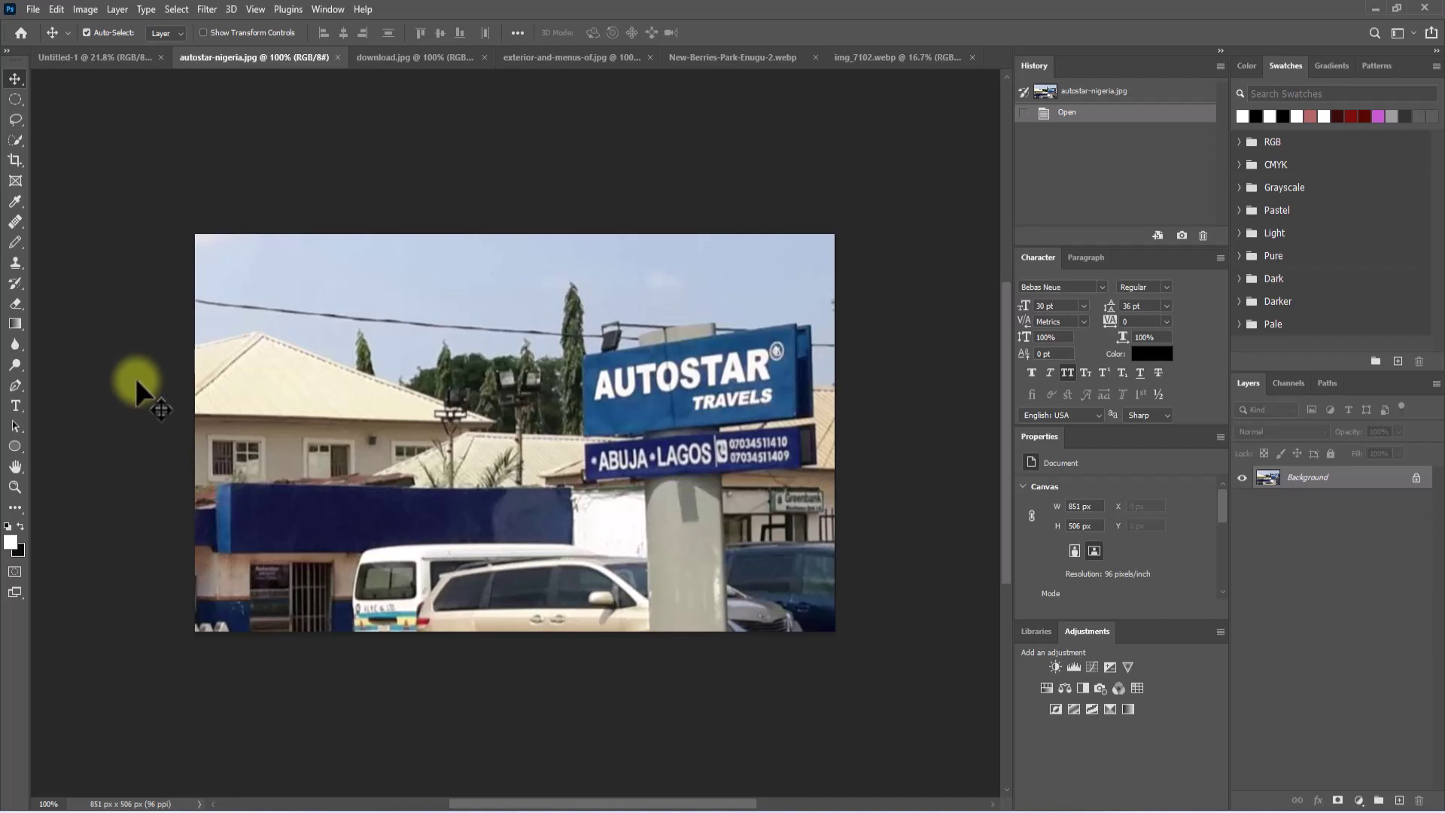
Set the Ellipse Tool to Path mode and draw a circular path about 402 px wide on the Autostar photo
click(16, 444)
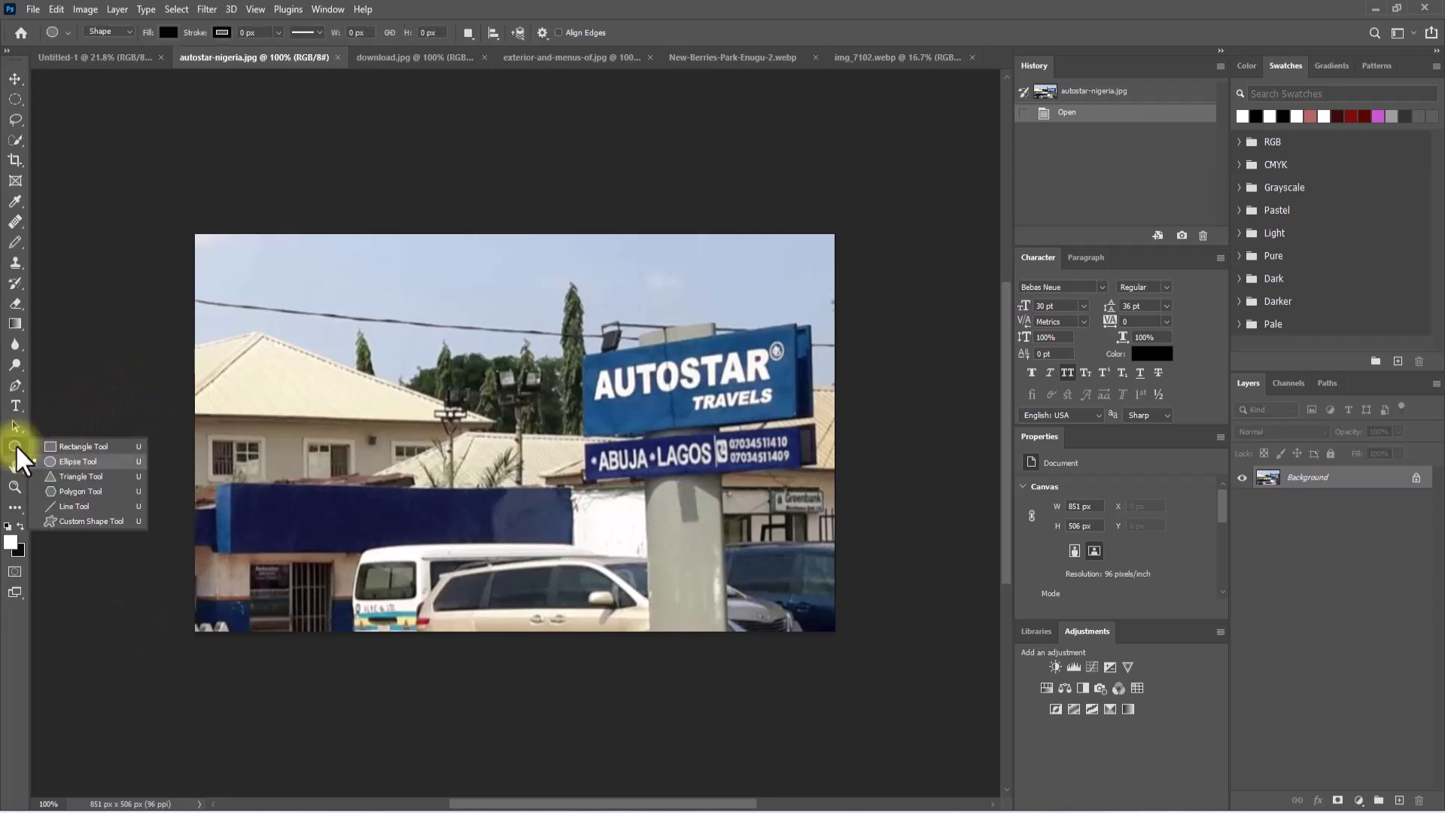
click(49, 460)
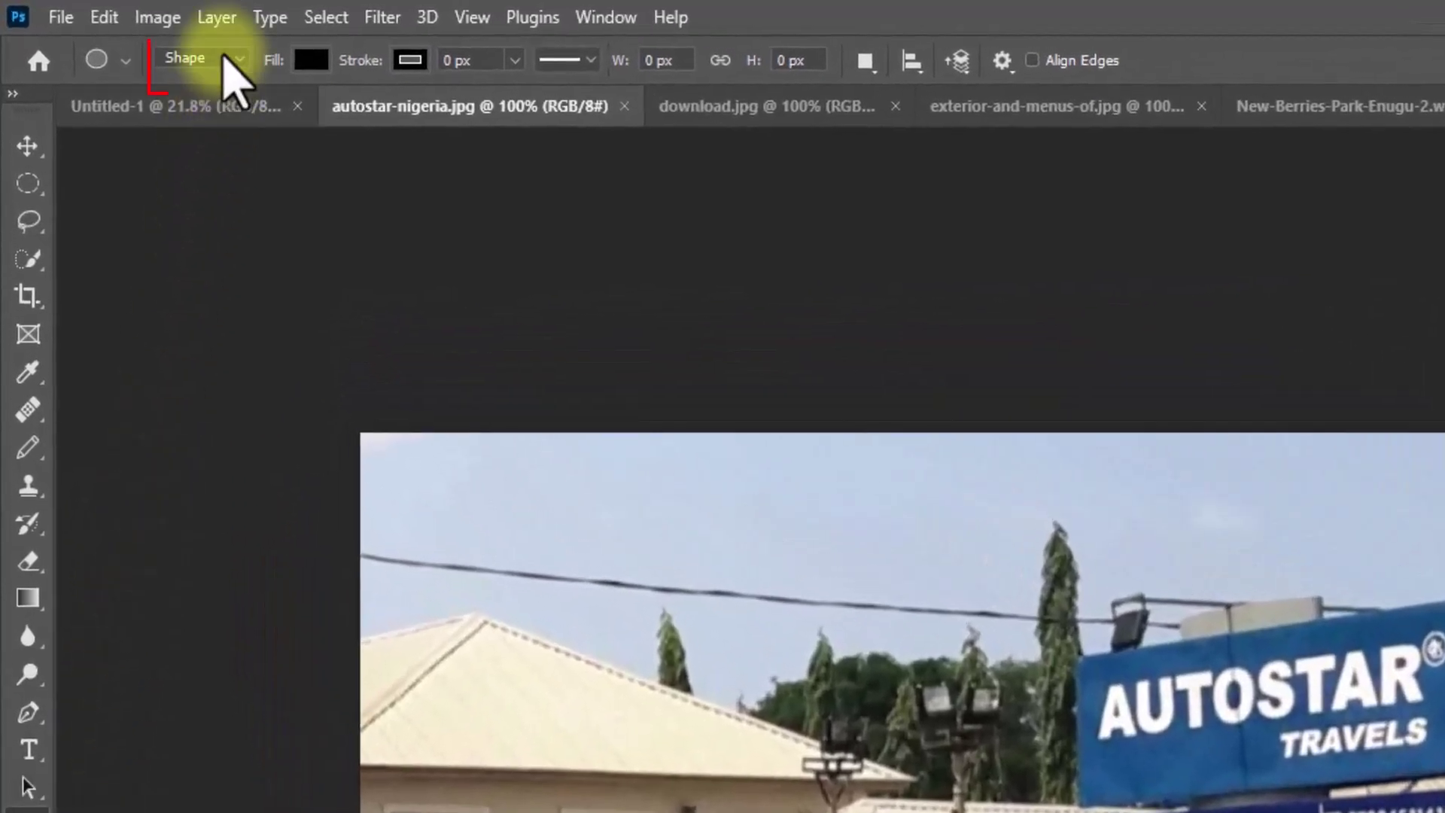
click(224, 59)
click(193, 103)
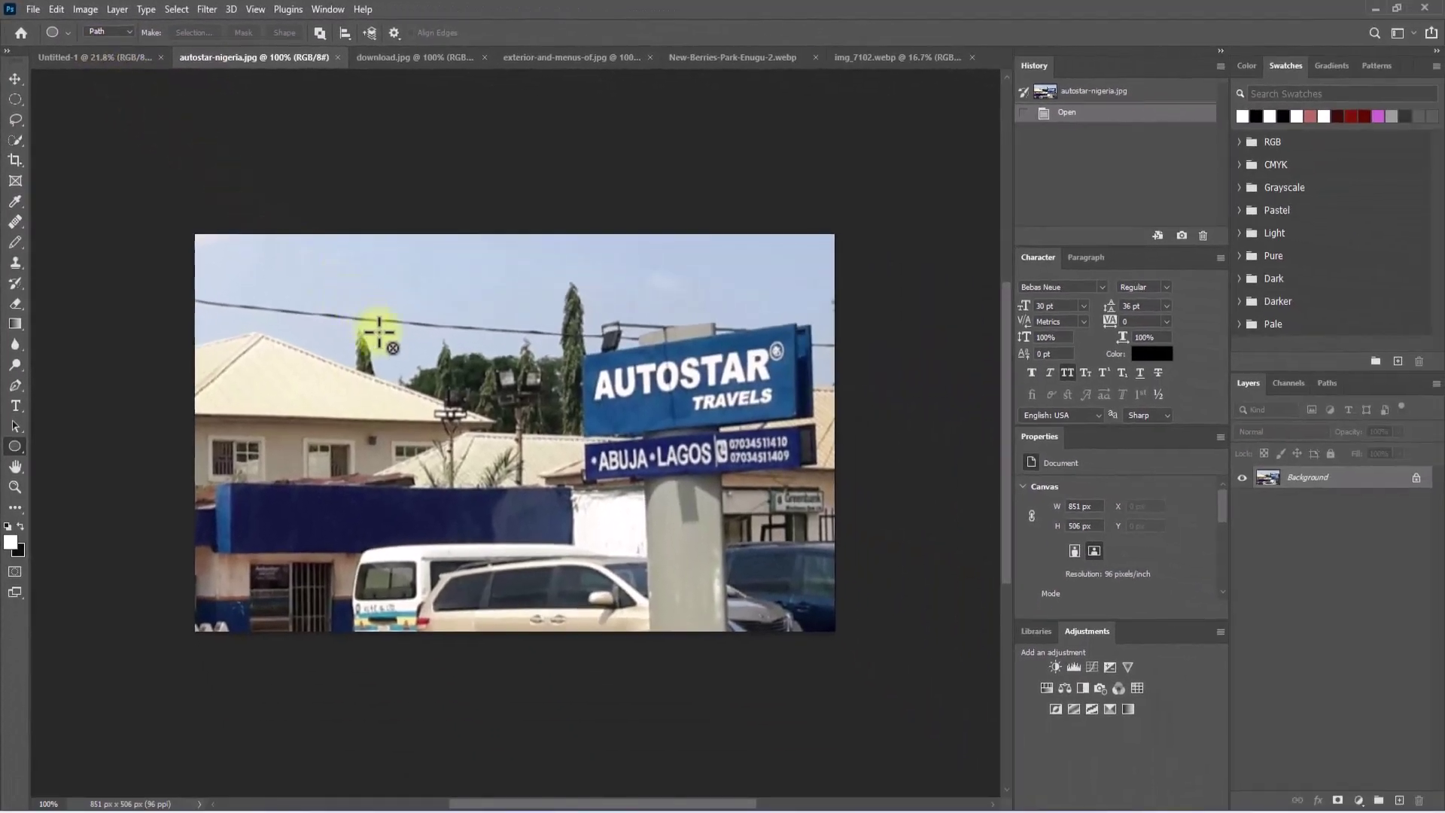
drag(394, 292, 786, 599)
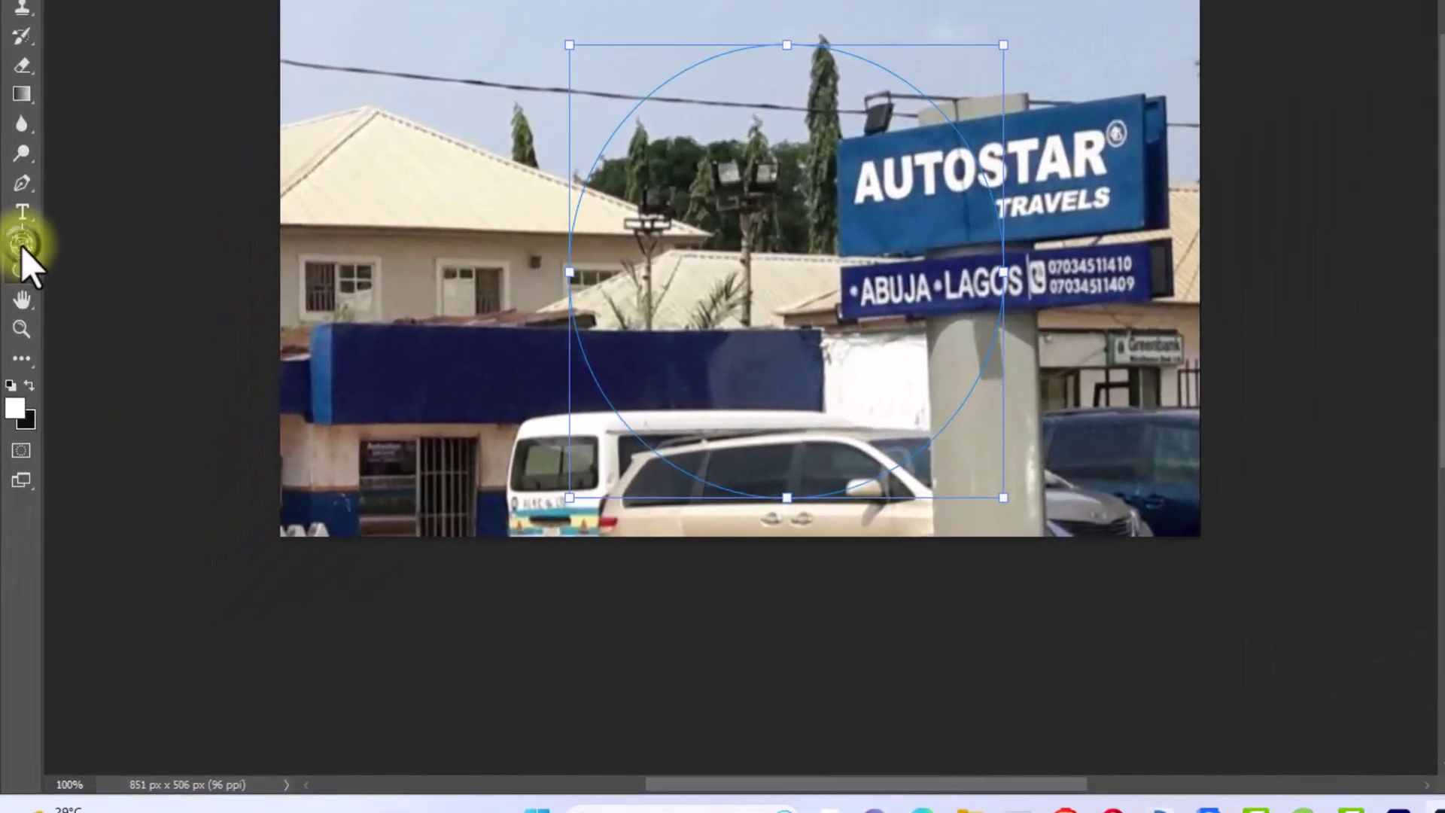
Move the circular path over the Autostar Travels sign and apply it as a vector mask from the current path
click(21, 246)
click(138, 236)
drag(820, 277, 946, 261)
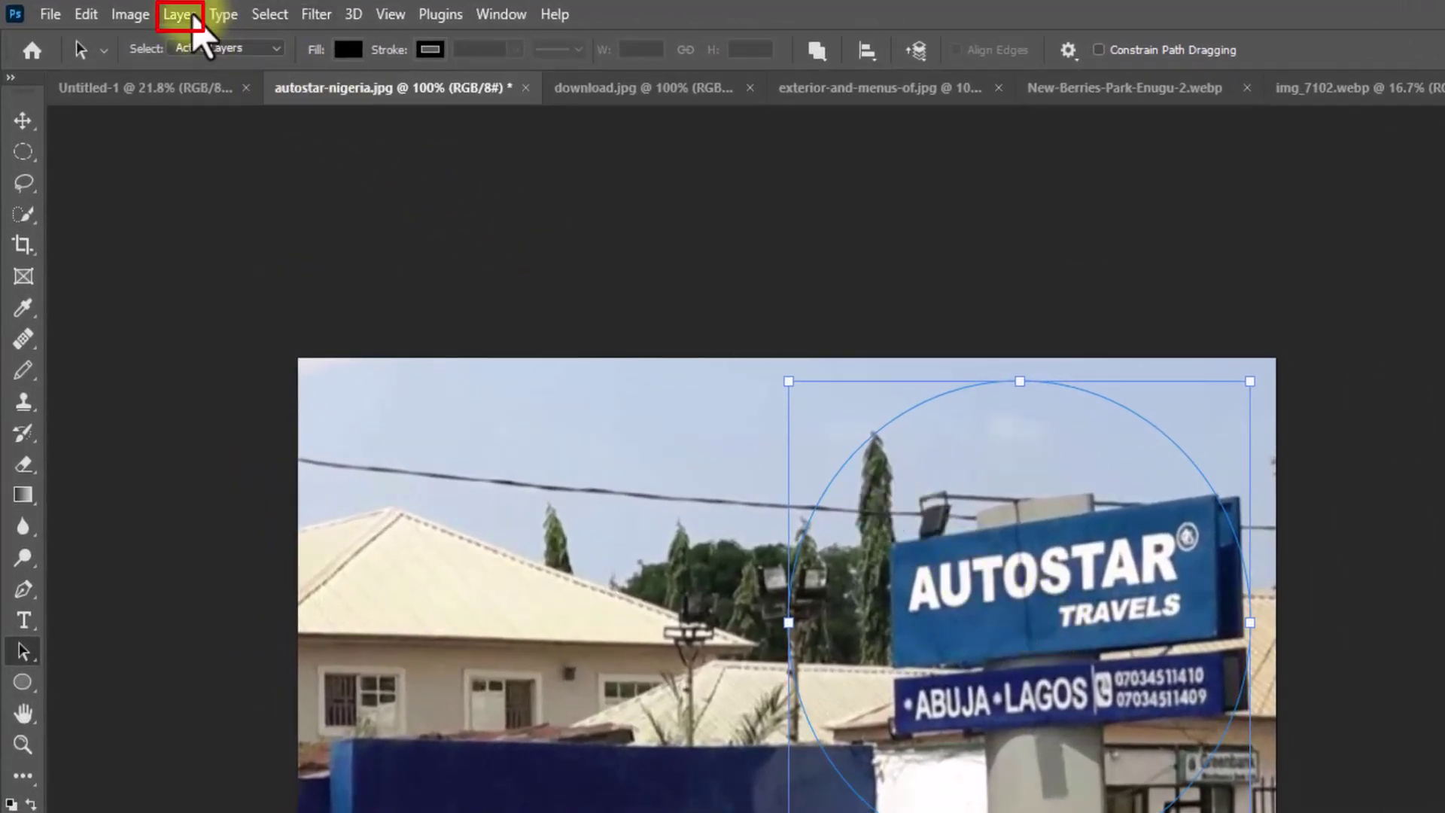
click(190, 15)
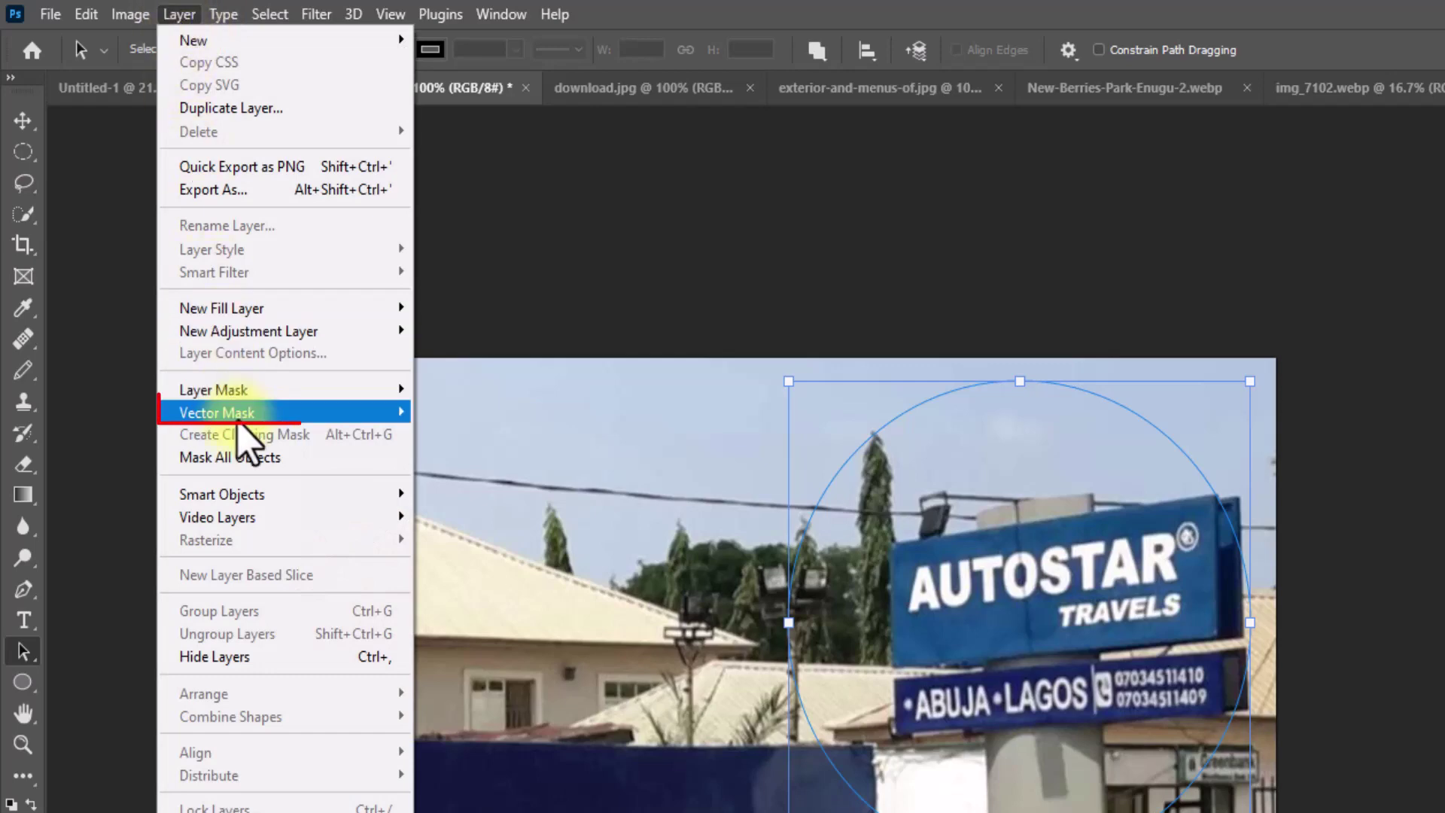
mouse_move(238, 422)
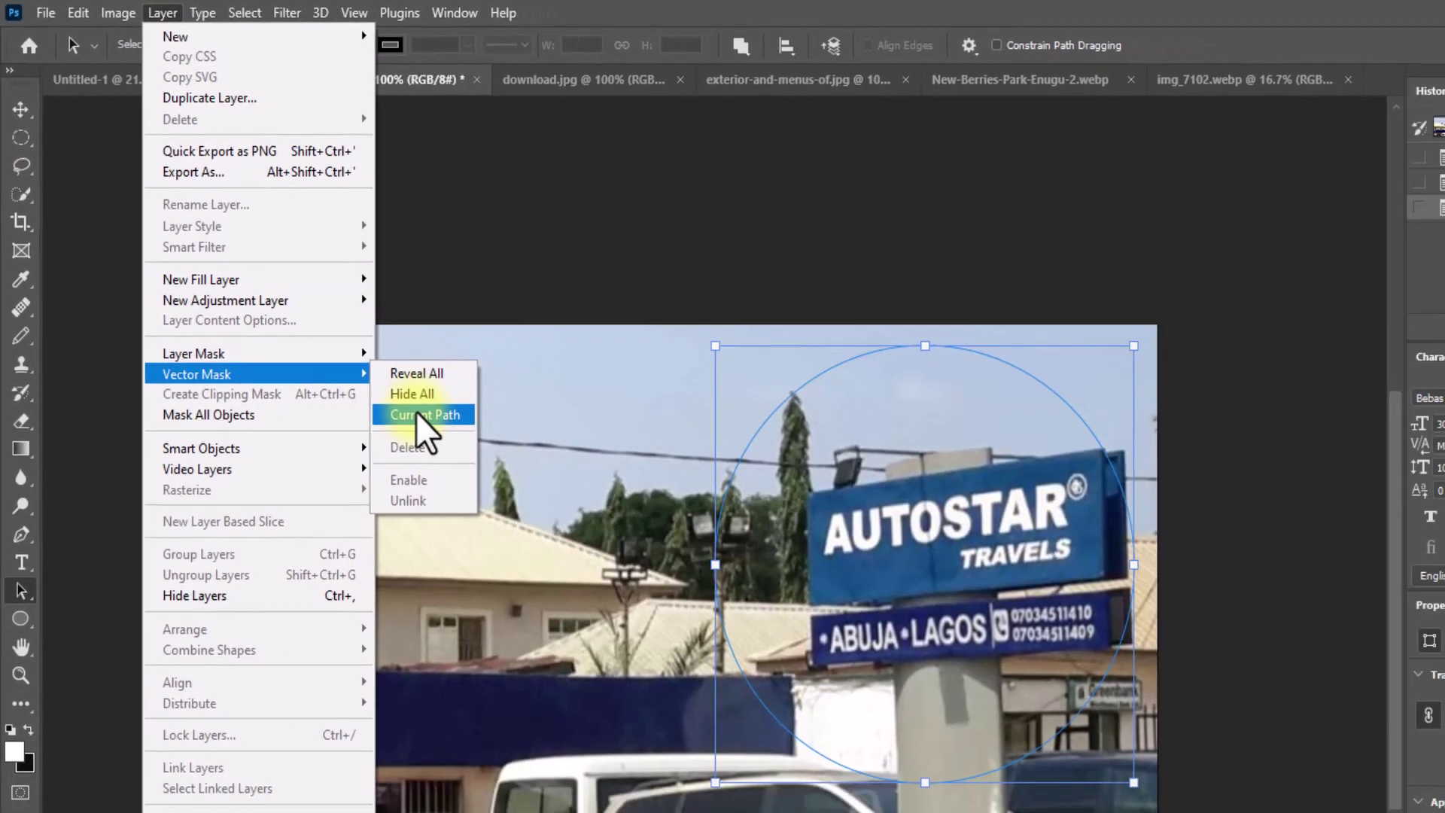
click(468, 457)
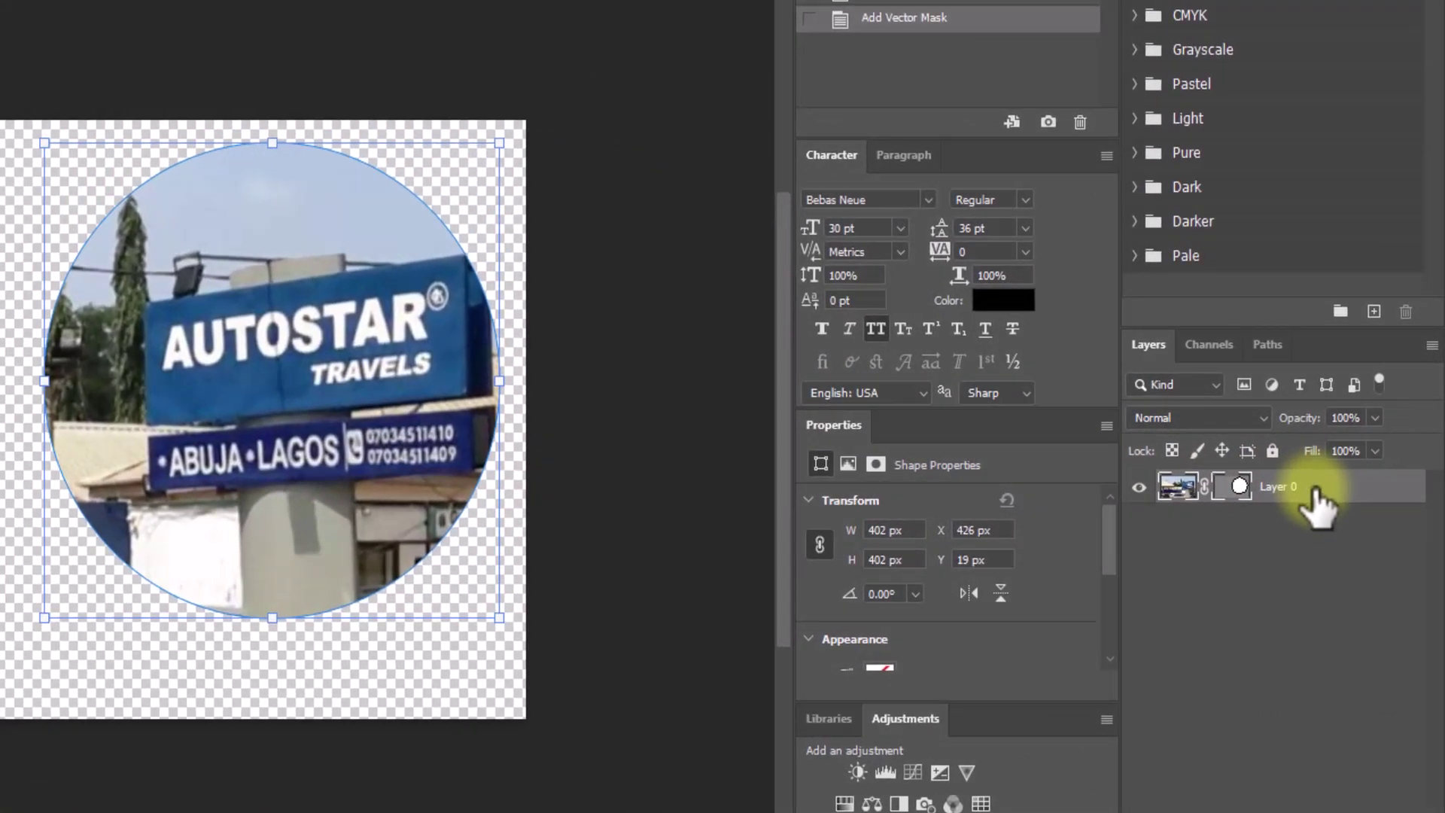
Duplicate the masked Autostar layer within its document and move the copy to the left of the original
right_click(1315, 495)
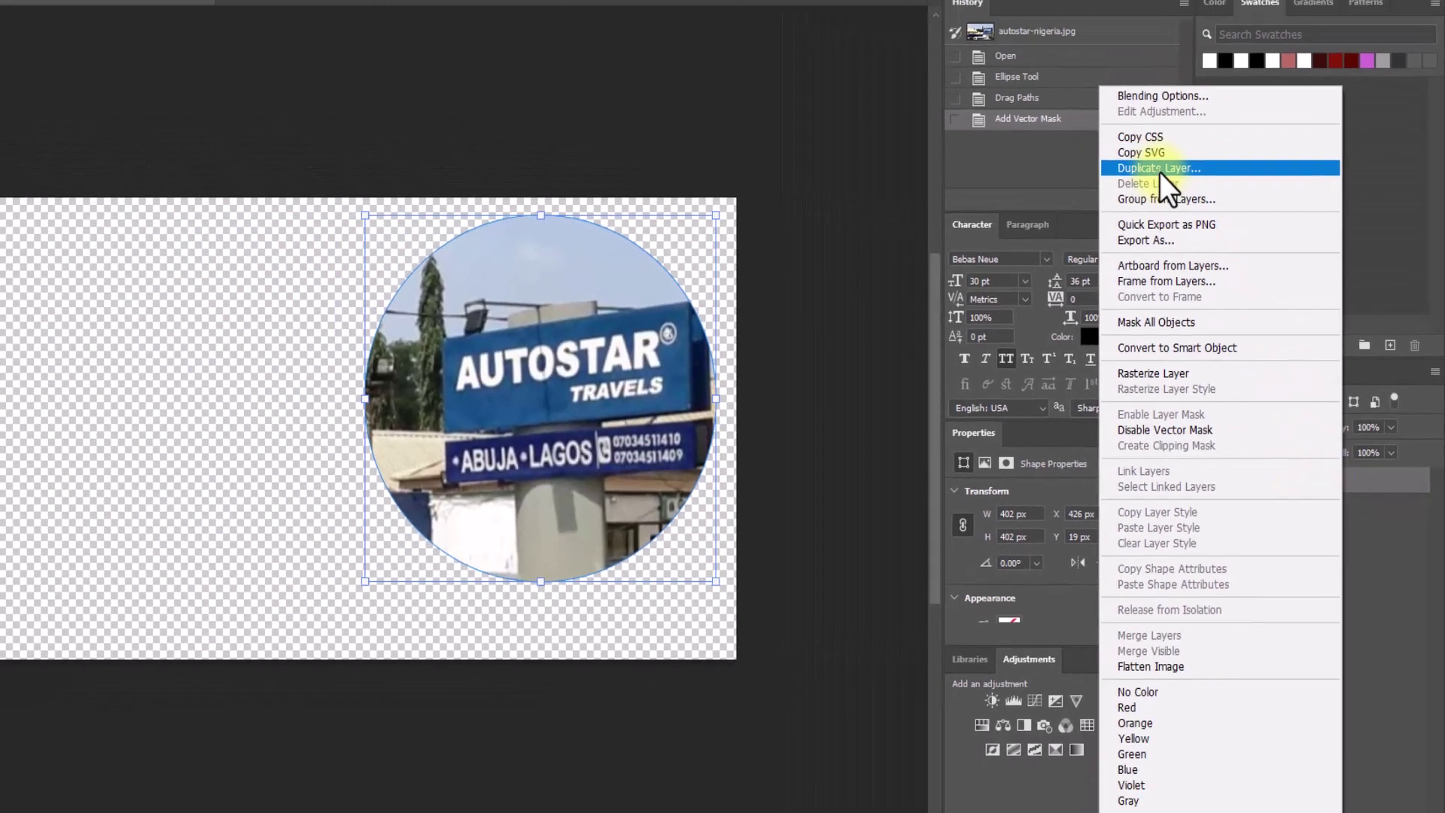
click(1159, 168)
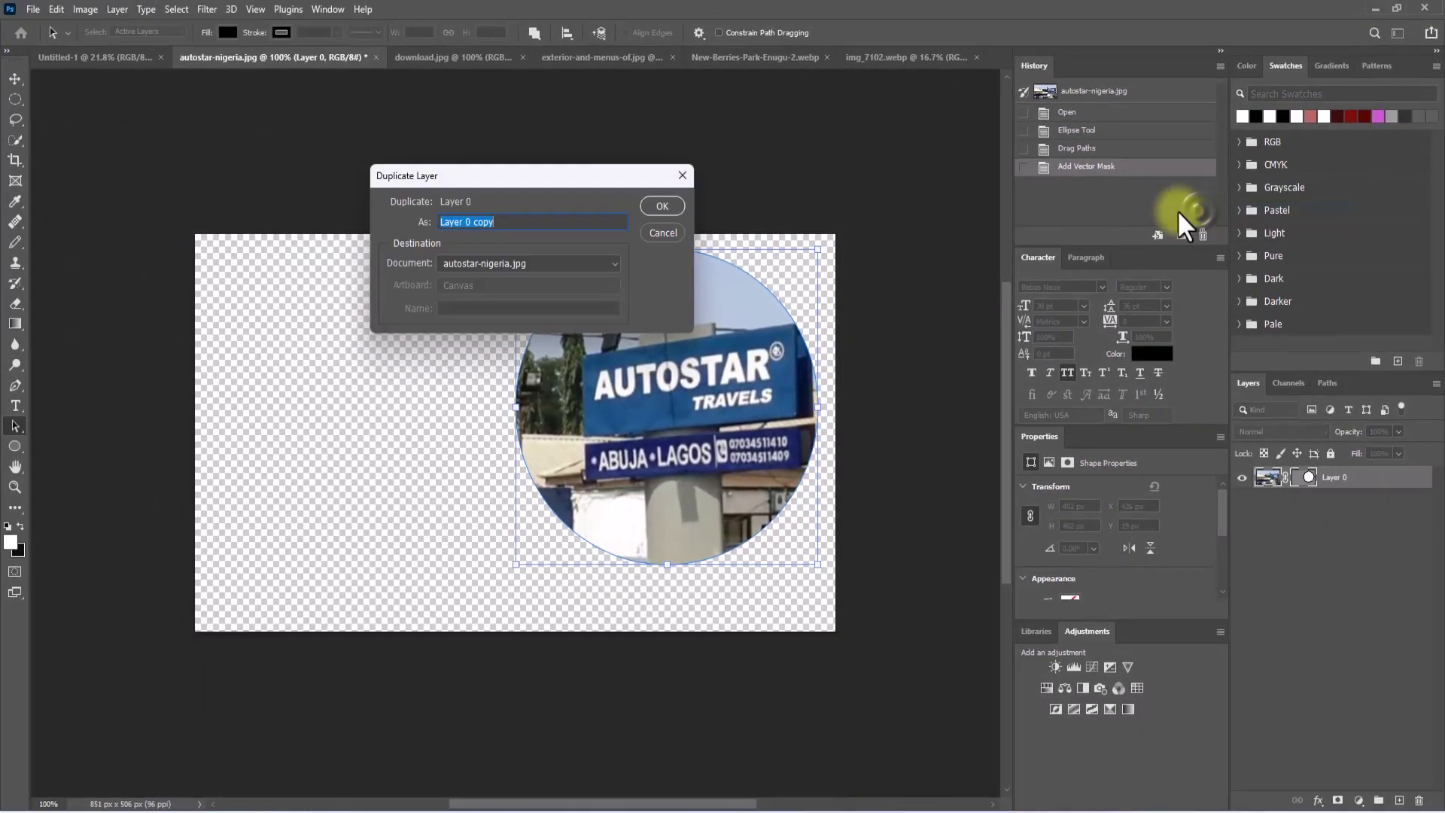
click(659, 206)
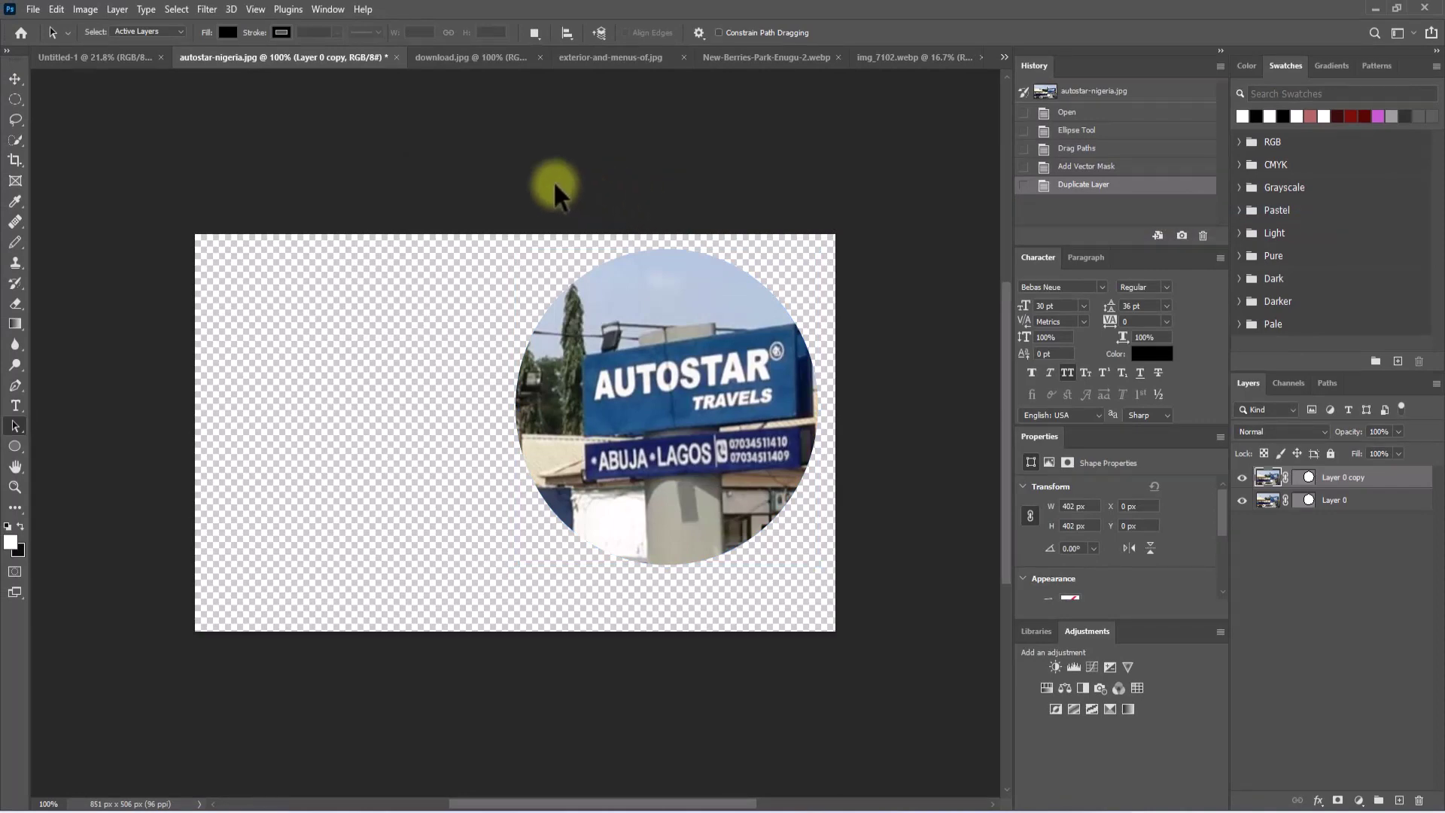
click(15, 78)
drag(626, 376, 436, 386)
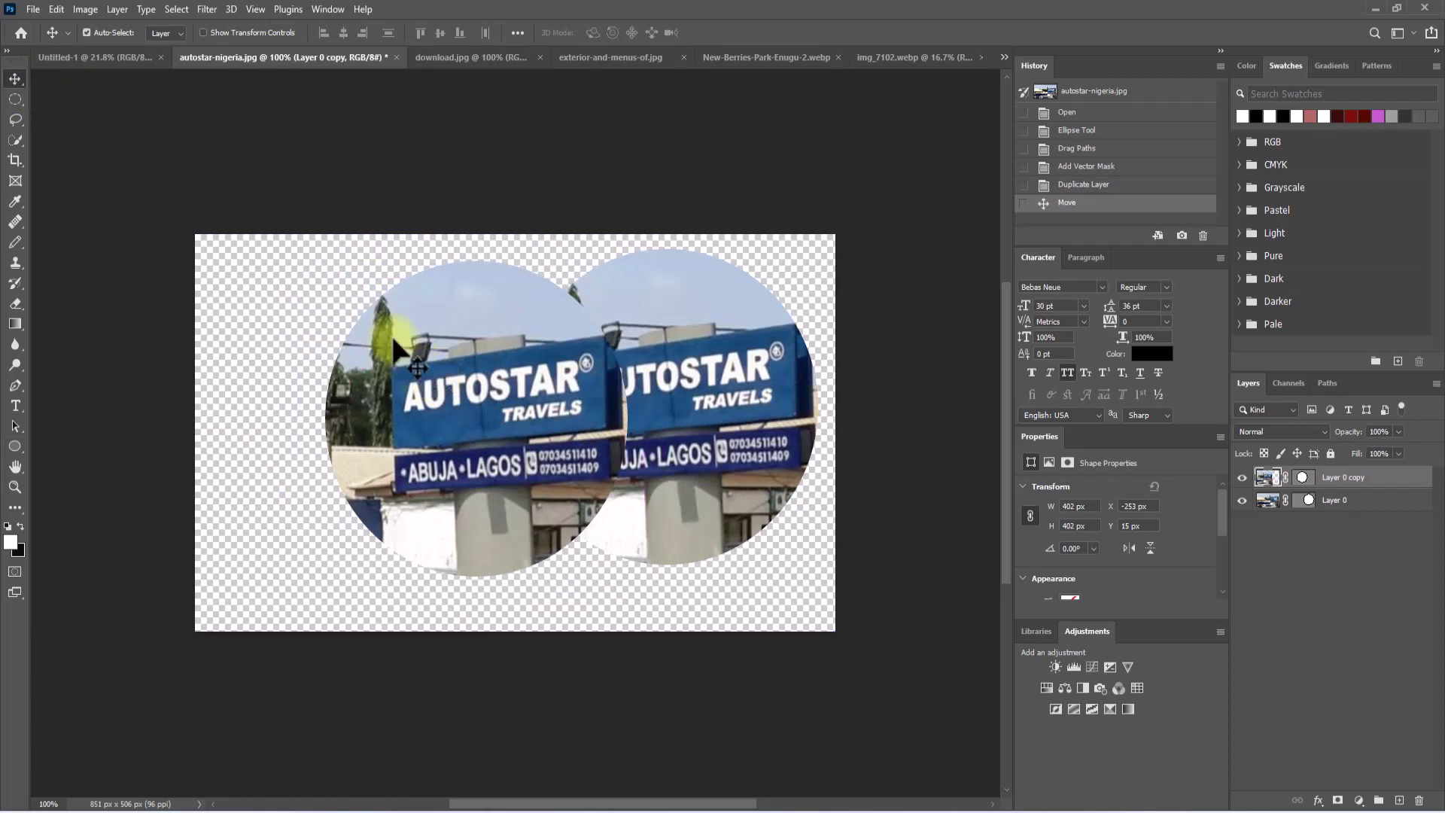
Bring the circular Autostar photo into the Untitled-1 sheet and place it in the white margin beside the map's upper right corner
click(122, 58)
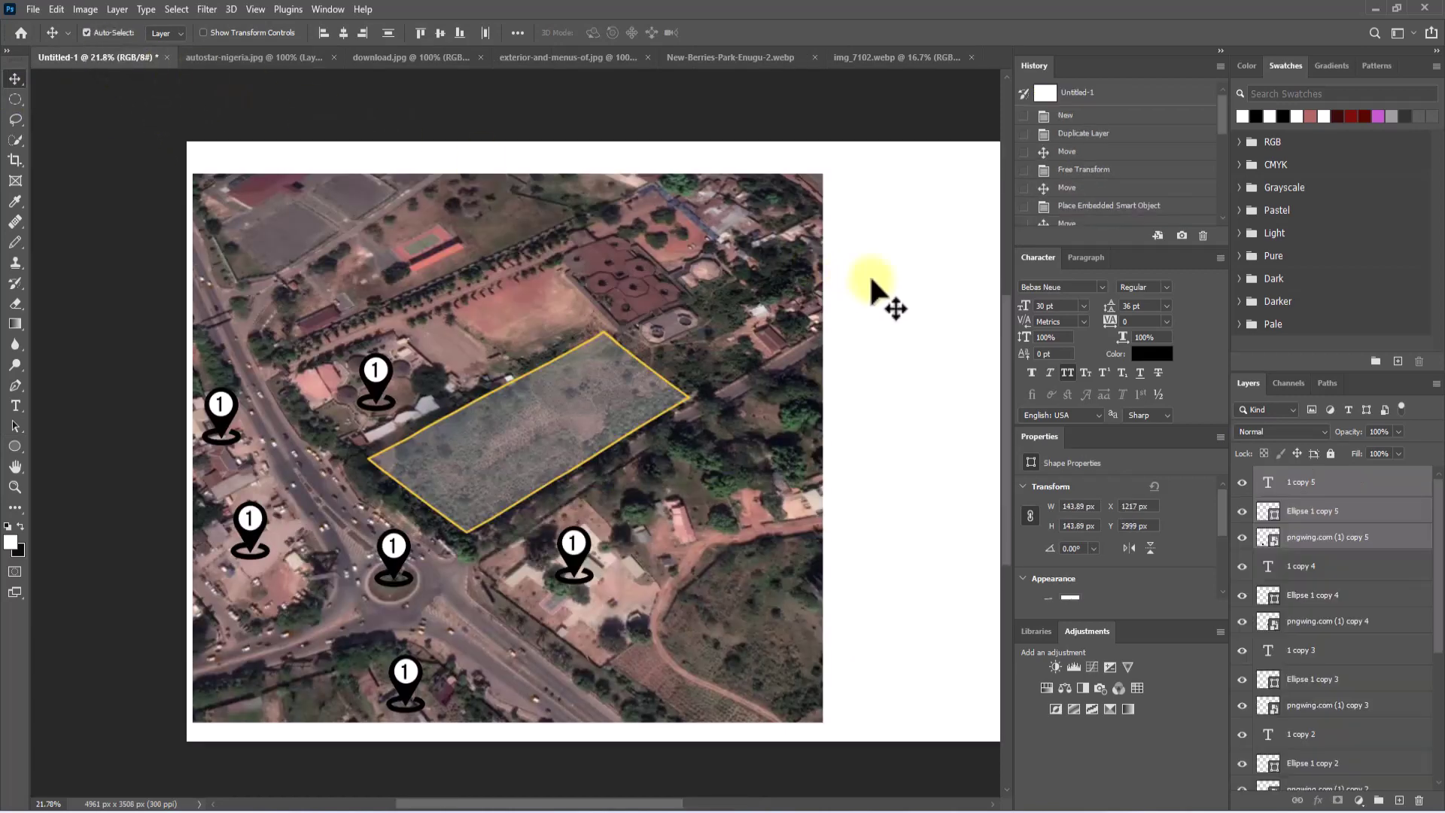
drag(868, 274, 869, 274)
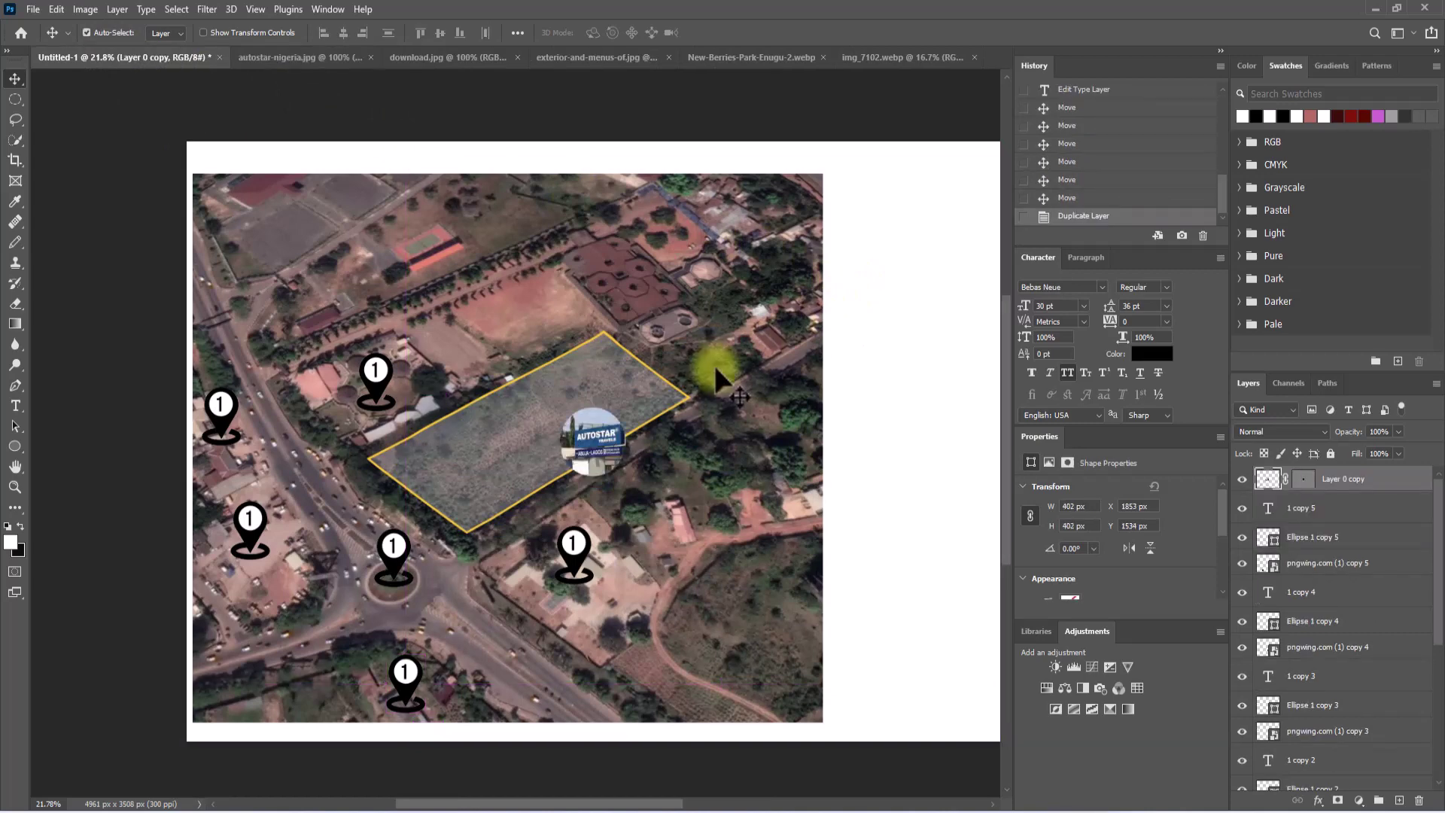
drag(591, 444, 932, 212)
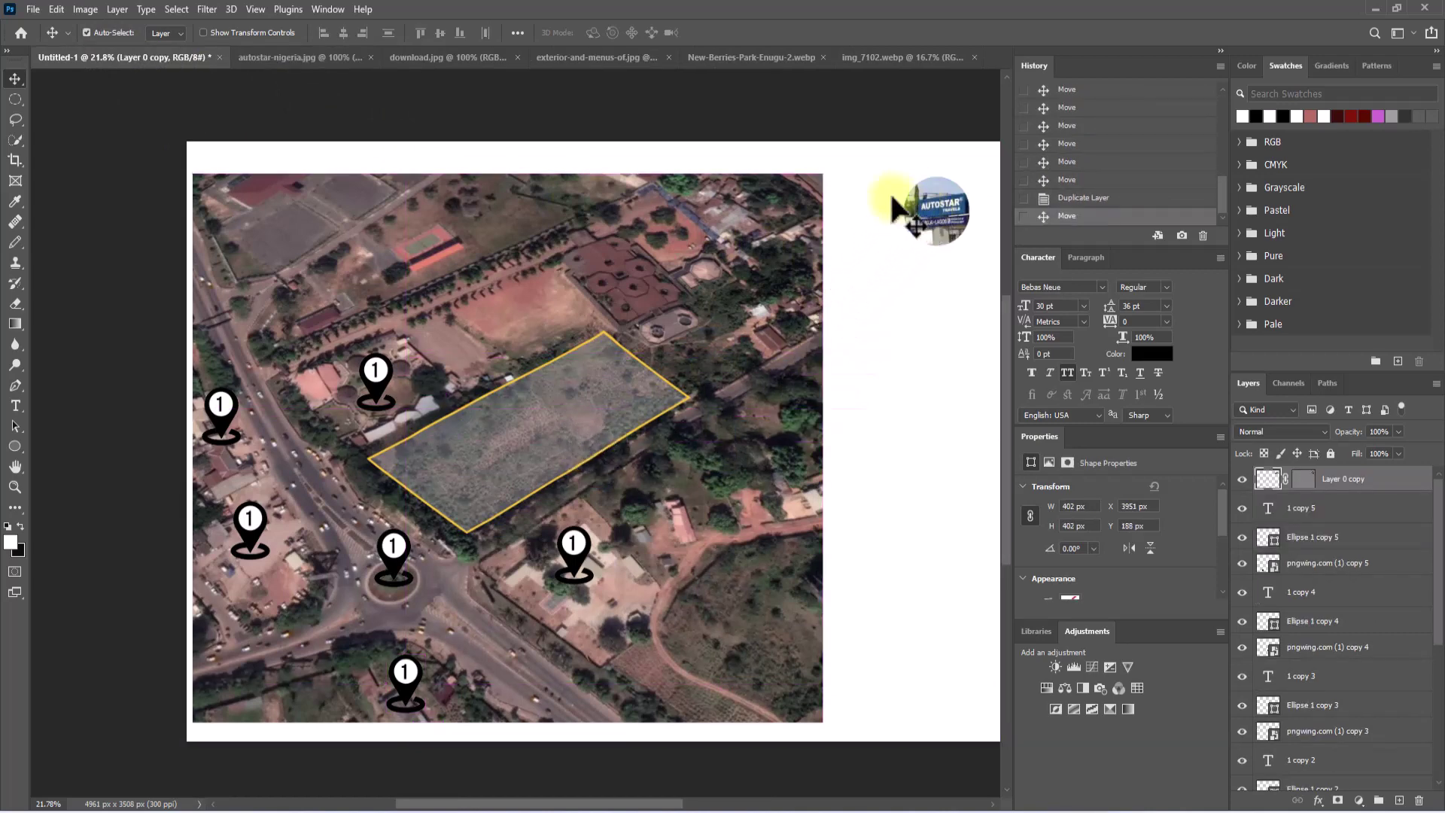
Draw a circular path over the building entrance in download.jpg and switch to the Path Selection Tool
click(426, 55)
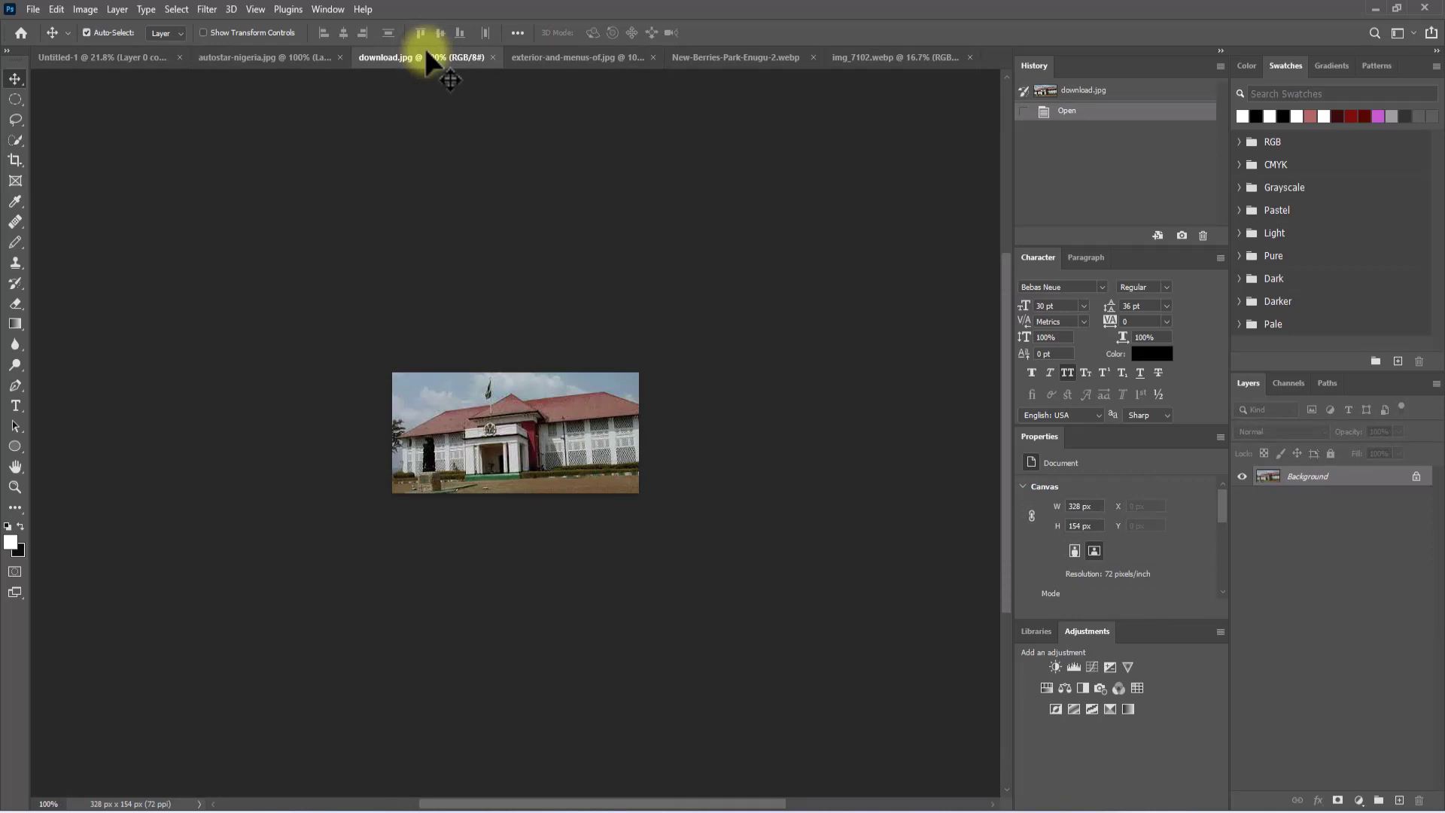
key(ctrl+plus)
key(ctrl+plus)
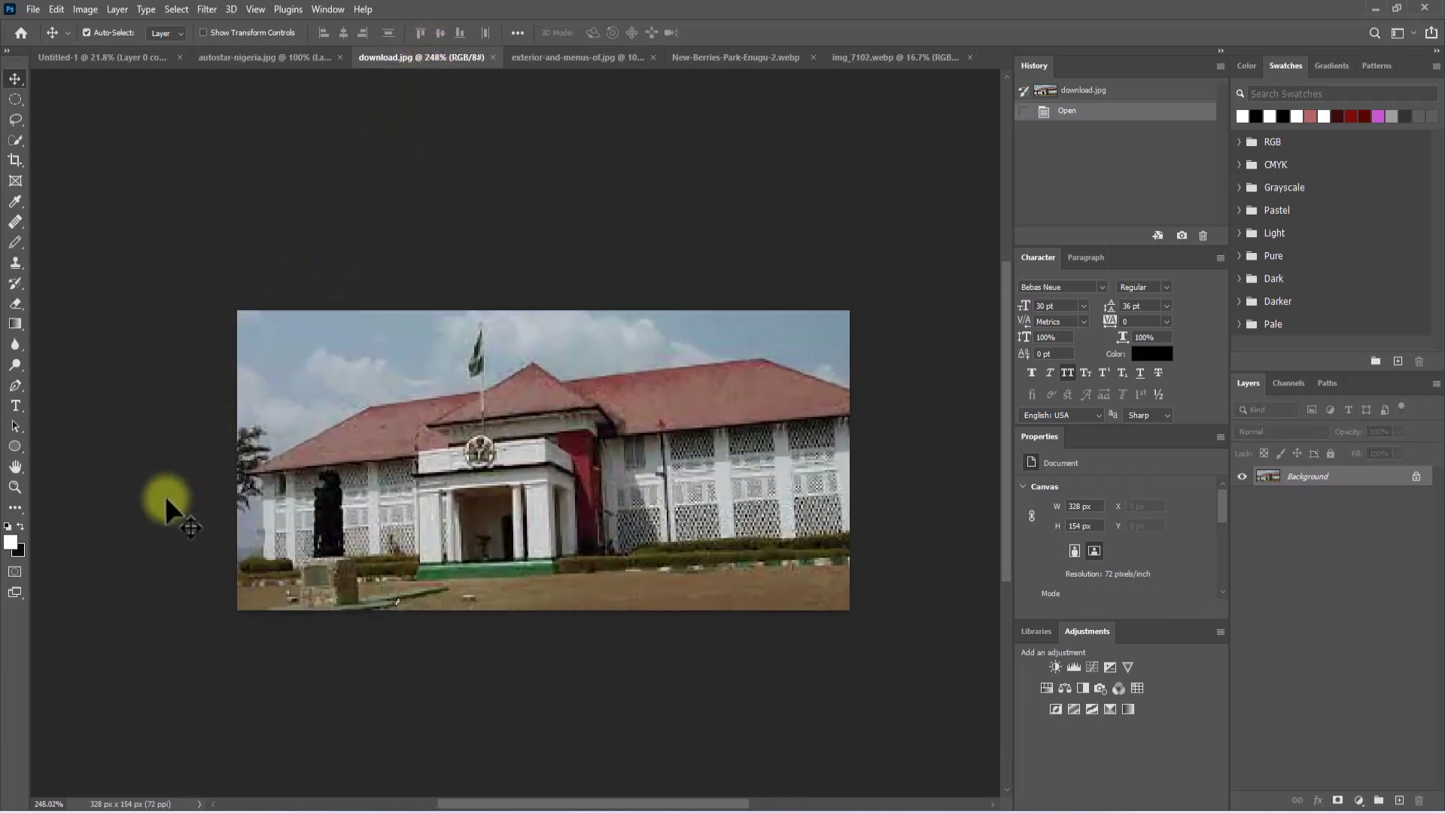
click(15, 447)
mouse_move(460, 444)
mouse_down()
mouse_move(640, 621)
mouse_move(559, 542)
mouse_up()
click(15, 424)
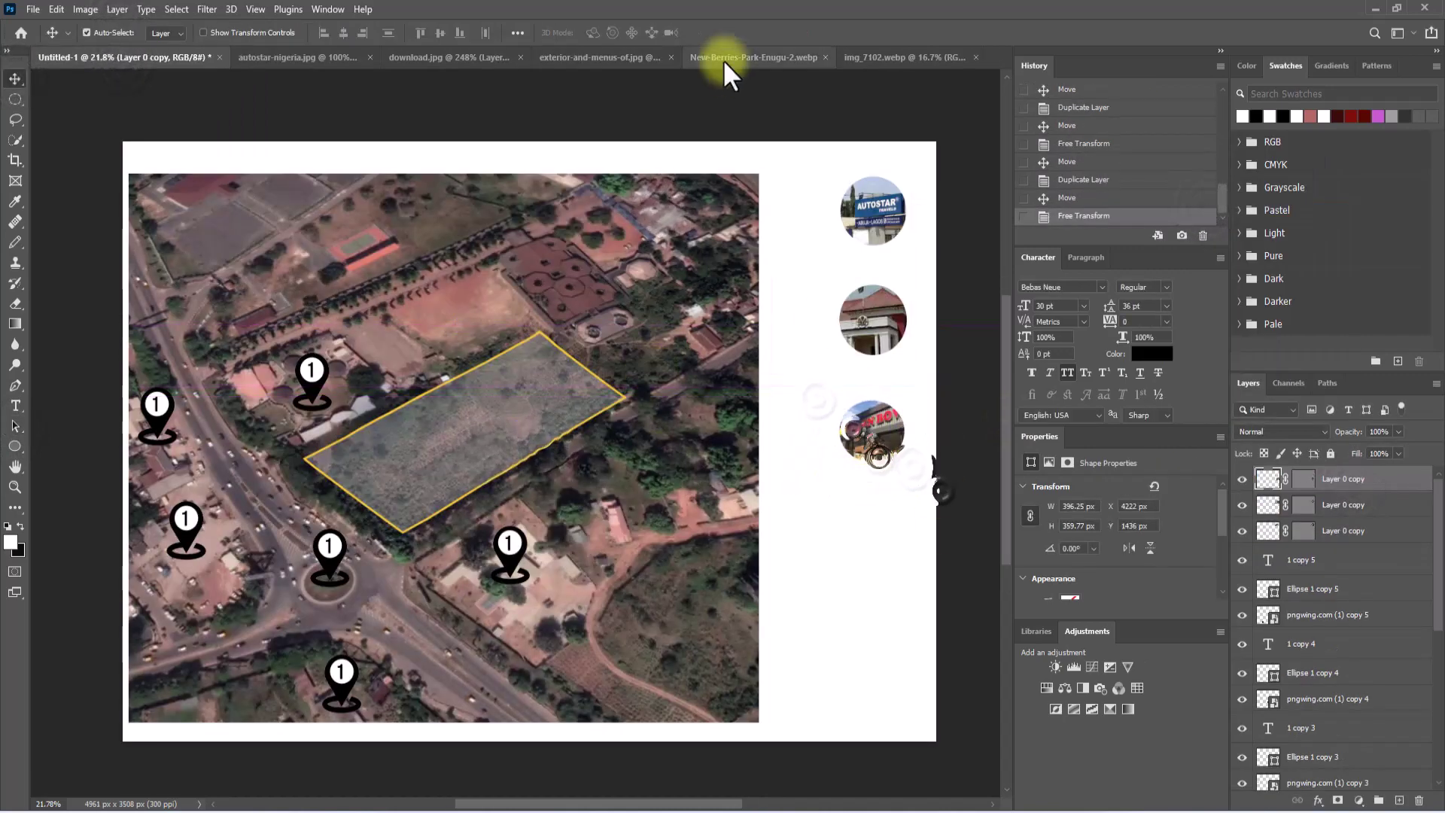
Mask the hut in New-Berries-Park-Enugu-2.webp with a circular path, duplicate it to the sheet and scale it to about 401 px below the third photo
click(724, 61)
mouse_move(325, 348)
mouse_down()
mouse_move(674, 674)
mouse_move(452, 487)
mouse_up()
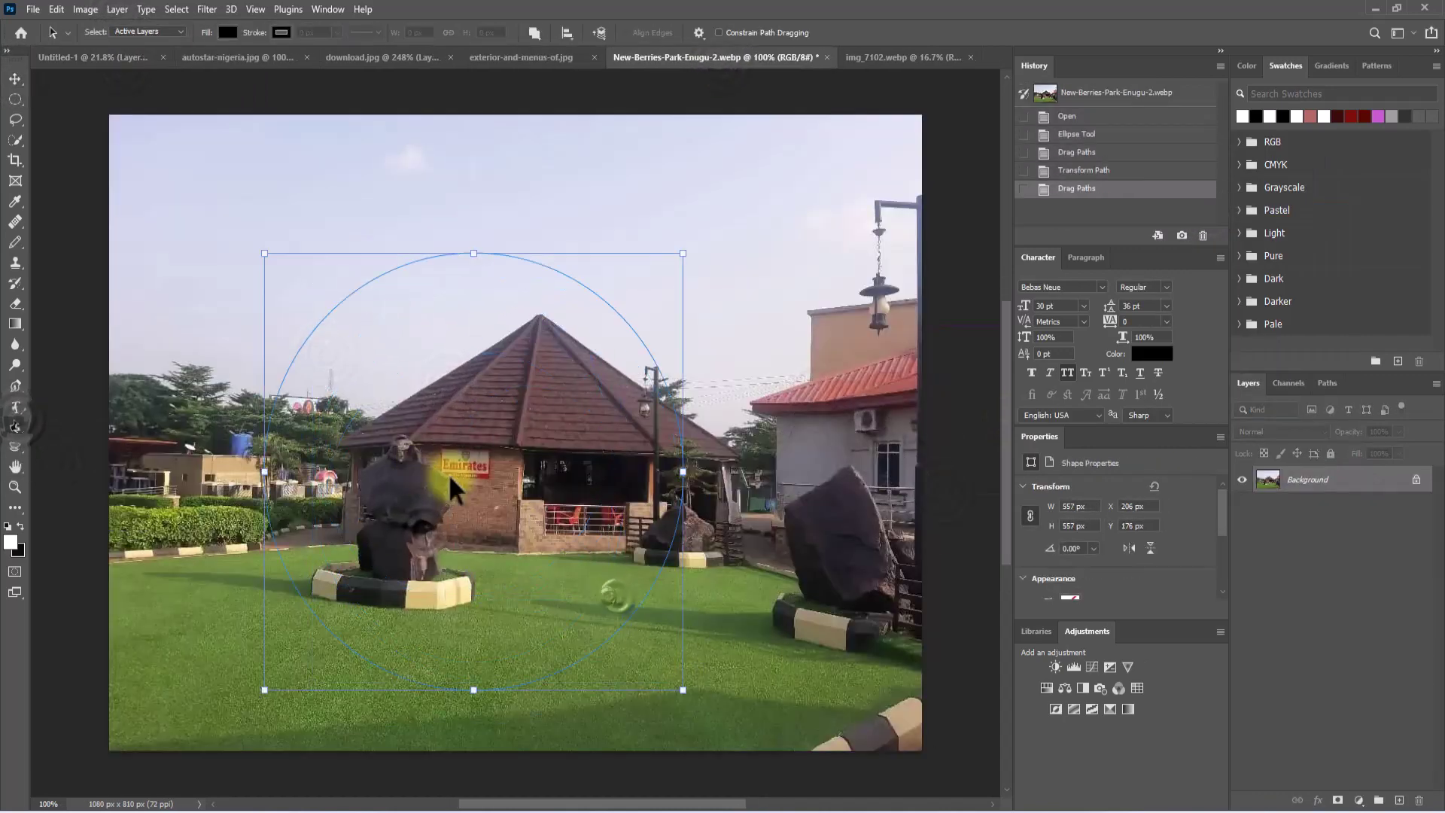
click(118, 9)
click(306, 310)
right_click(1338, 491)
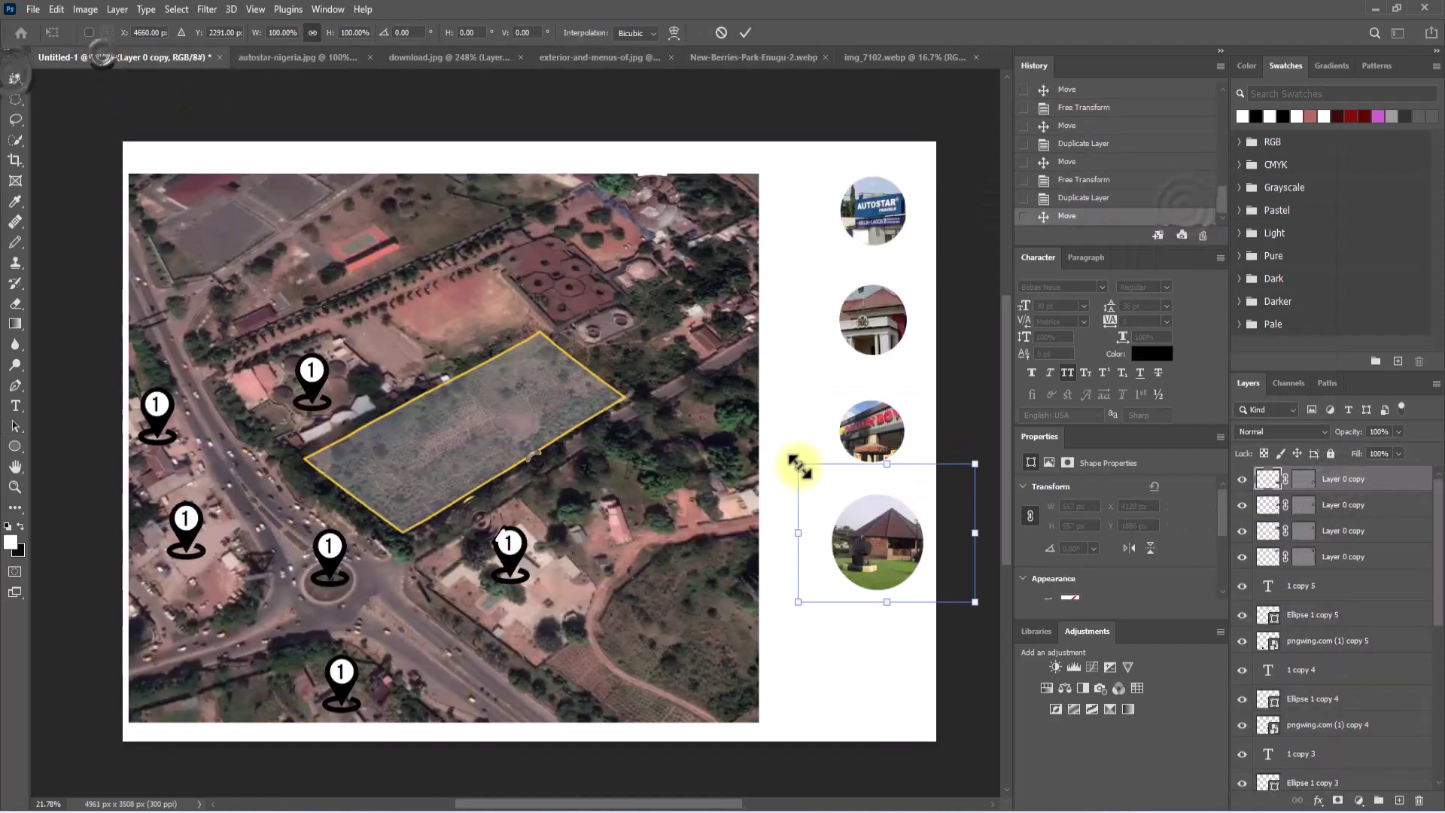
key(Return)
Draw a circular path on img_7102.webp and move it left over the roundabout monument
click(894, 57)
mouse_move(391, 268)
mouse_down()
mouse_move(703, 629)
mouse_move(621, 571)
mouse_up()
drag(557, 421, 496, 412)
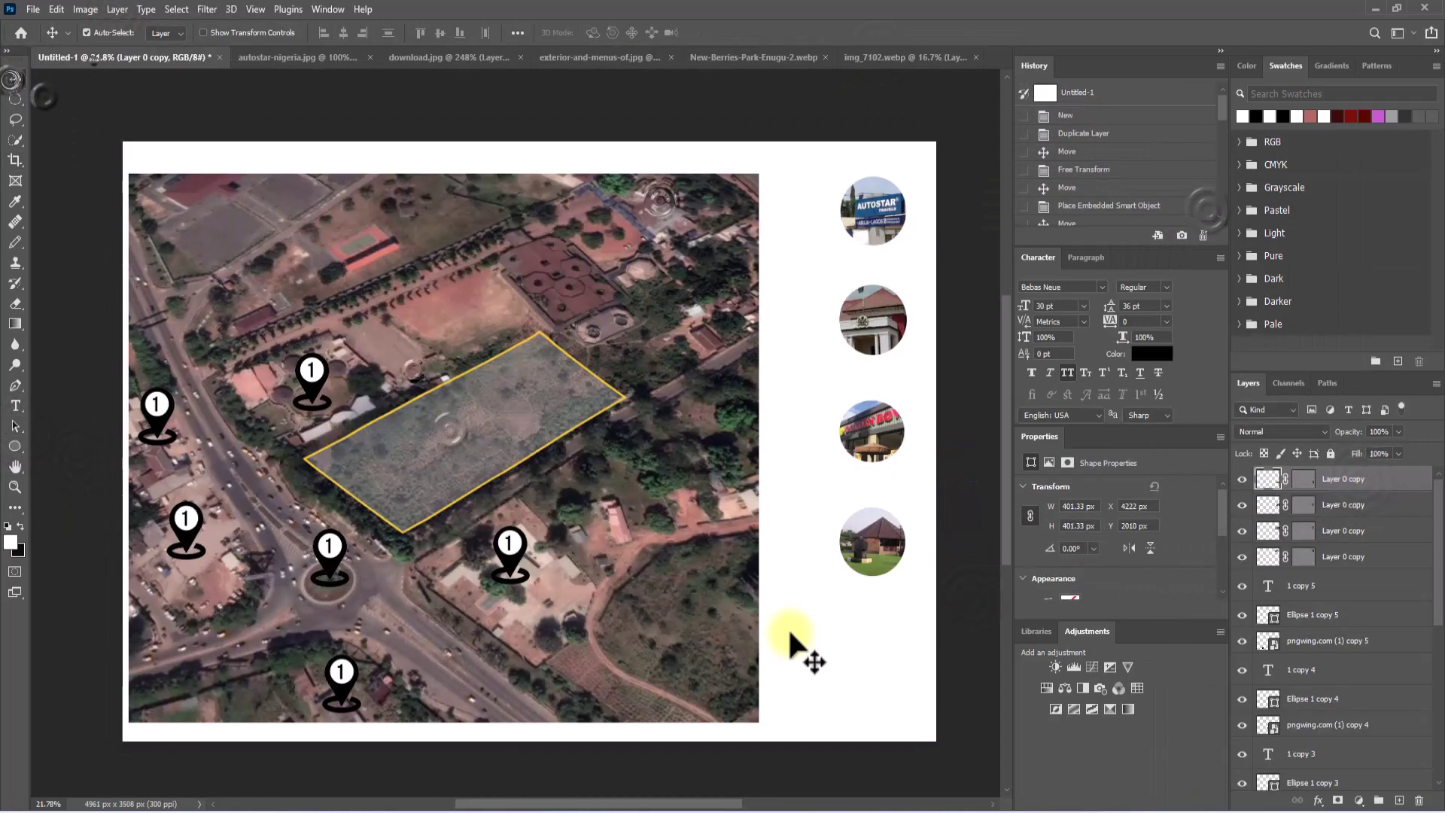
Scale the circular img_7102 photo to 17.72% at the foot of the photo column and line up the other circular photos above it
drag(804, 653, 954, 719)
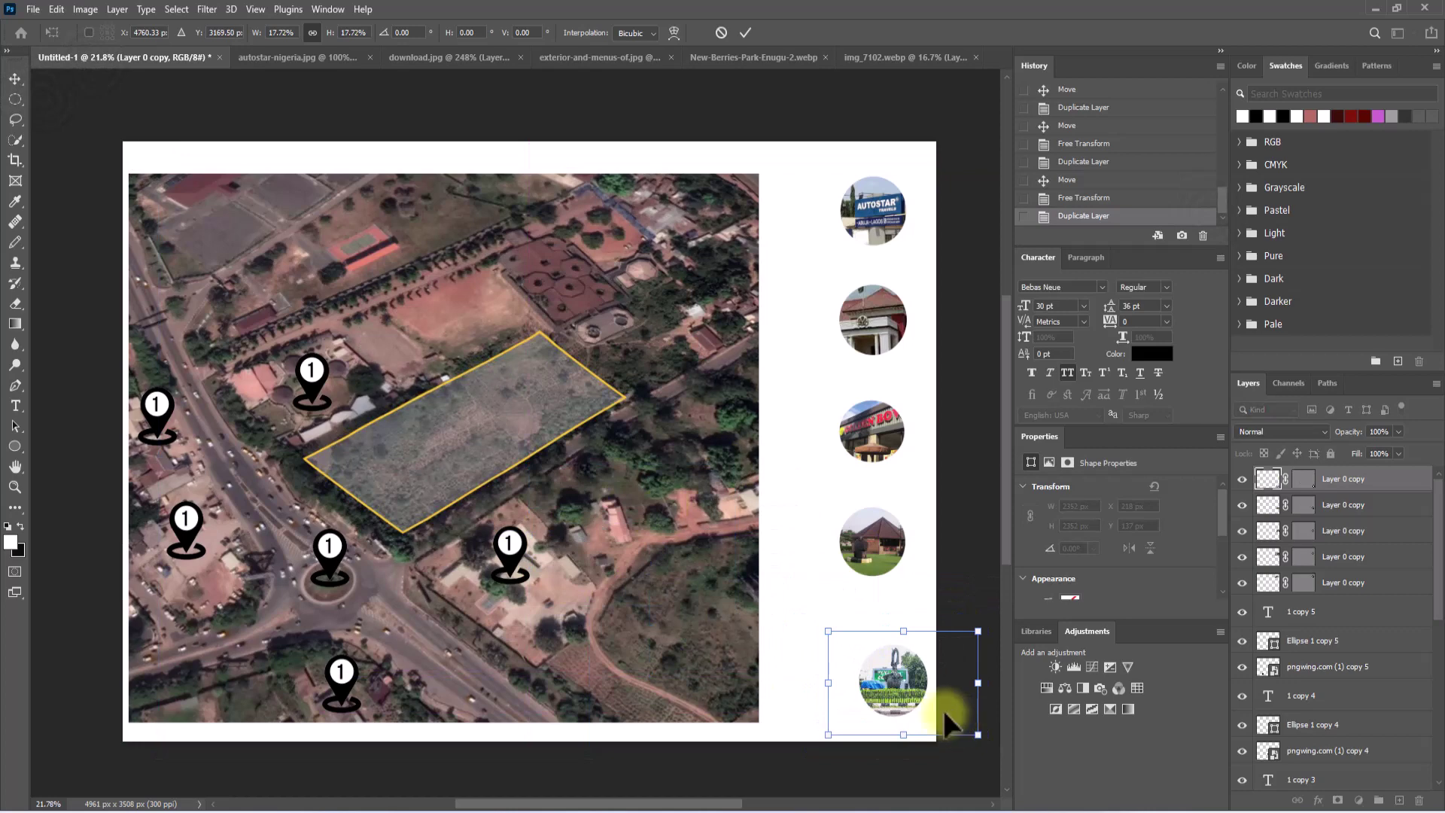
drag(900, 682, 895, 684)
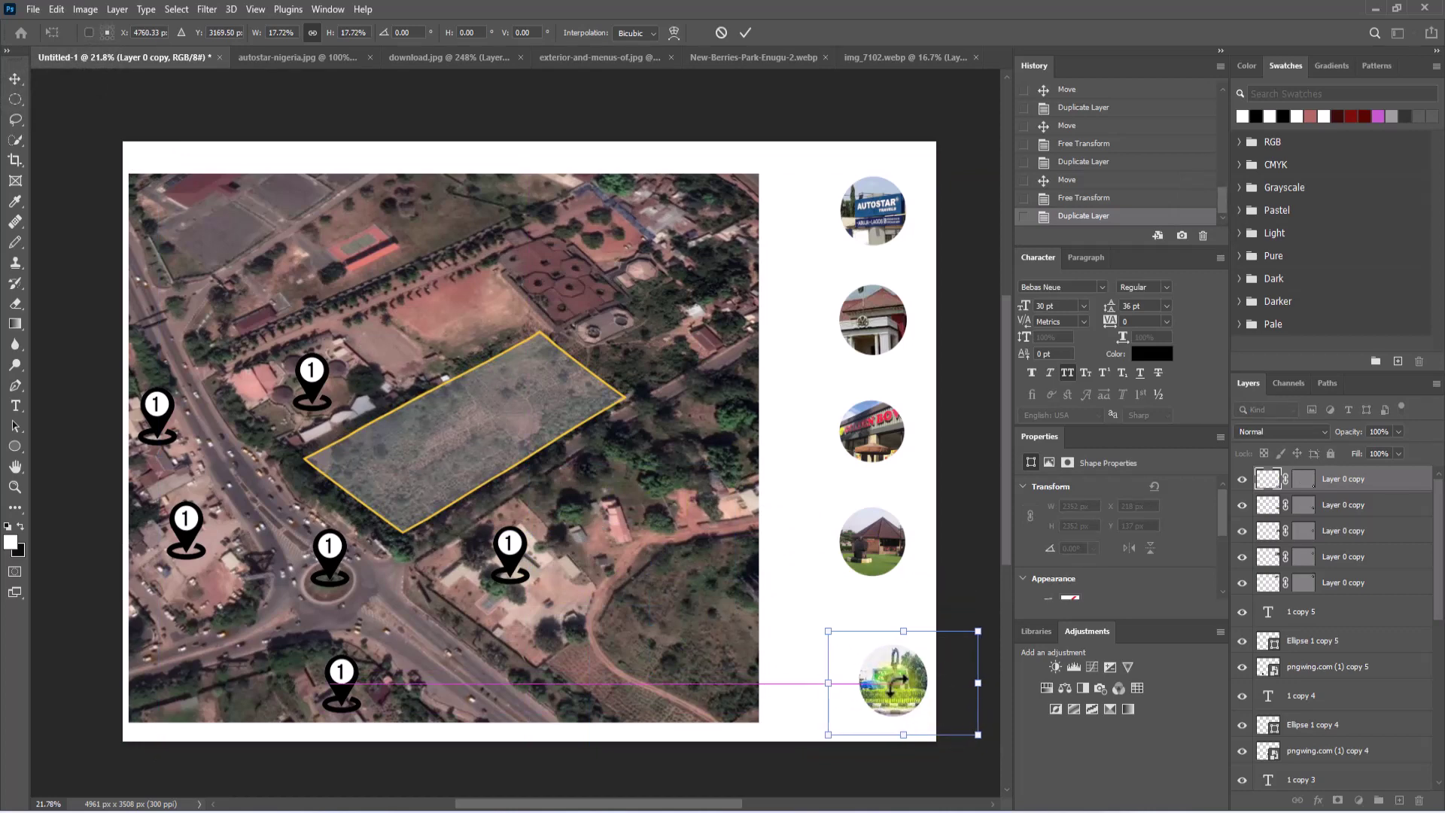
key(Return)
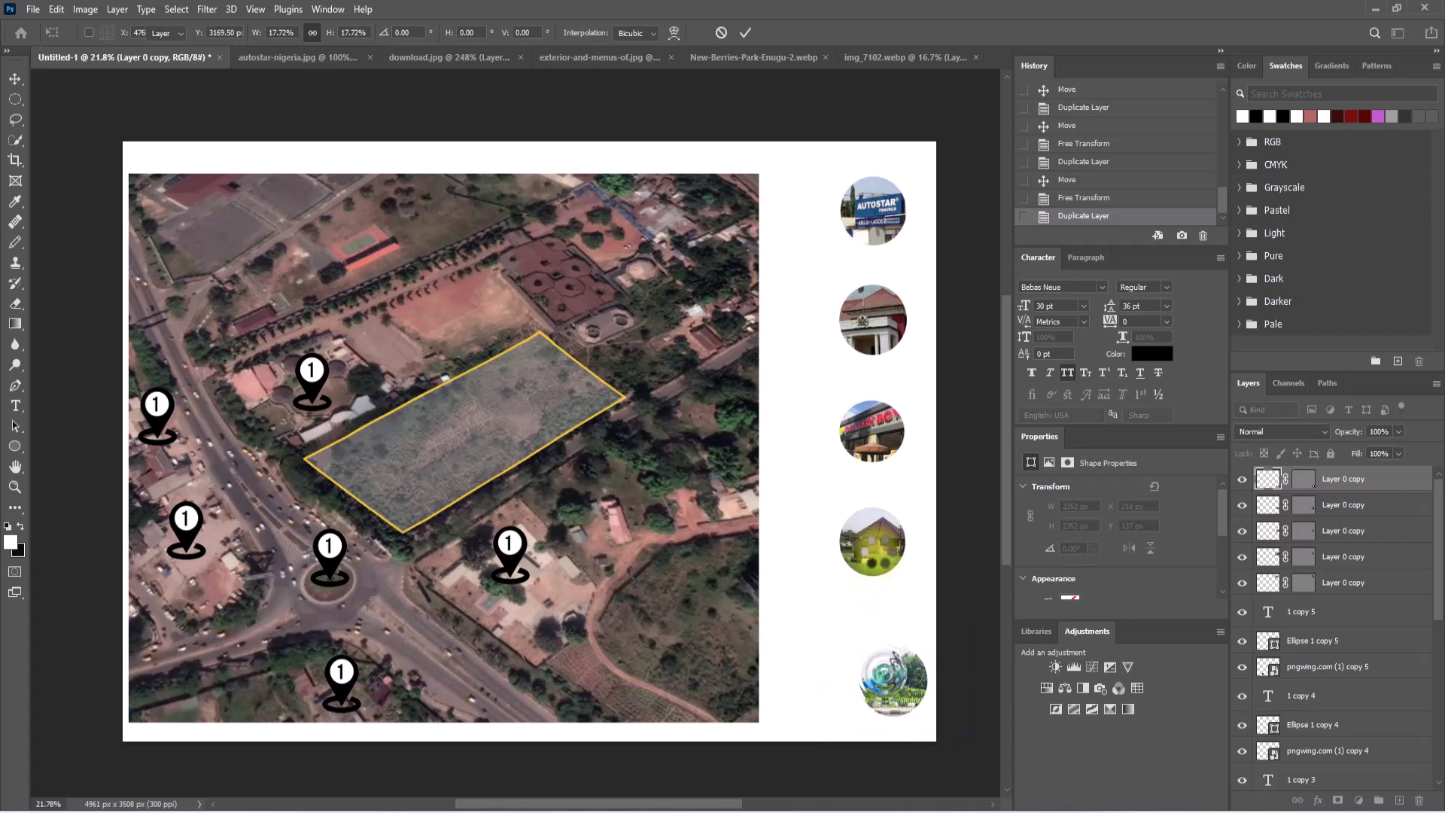
drag(877, 563, 882, 326)
drag(887, 242, 894, 234)
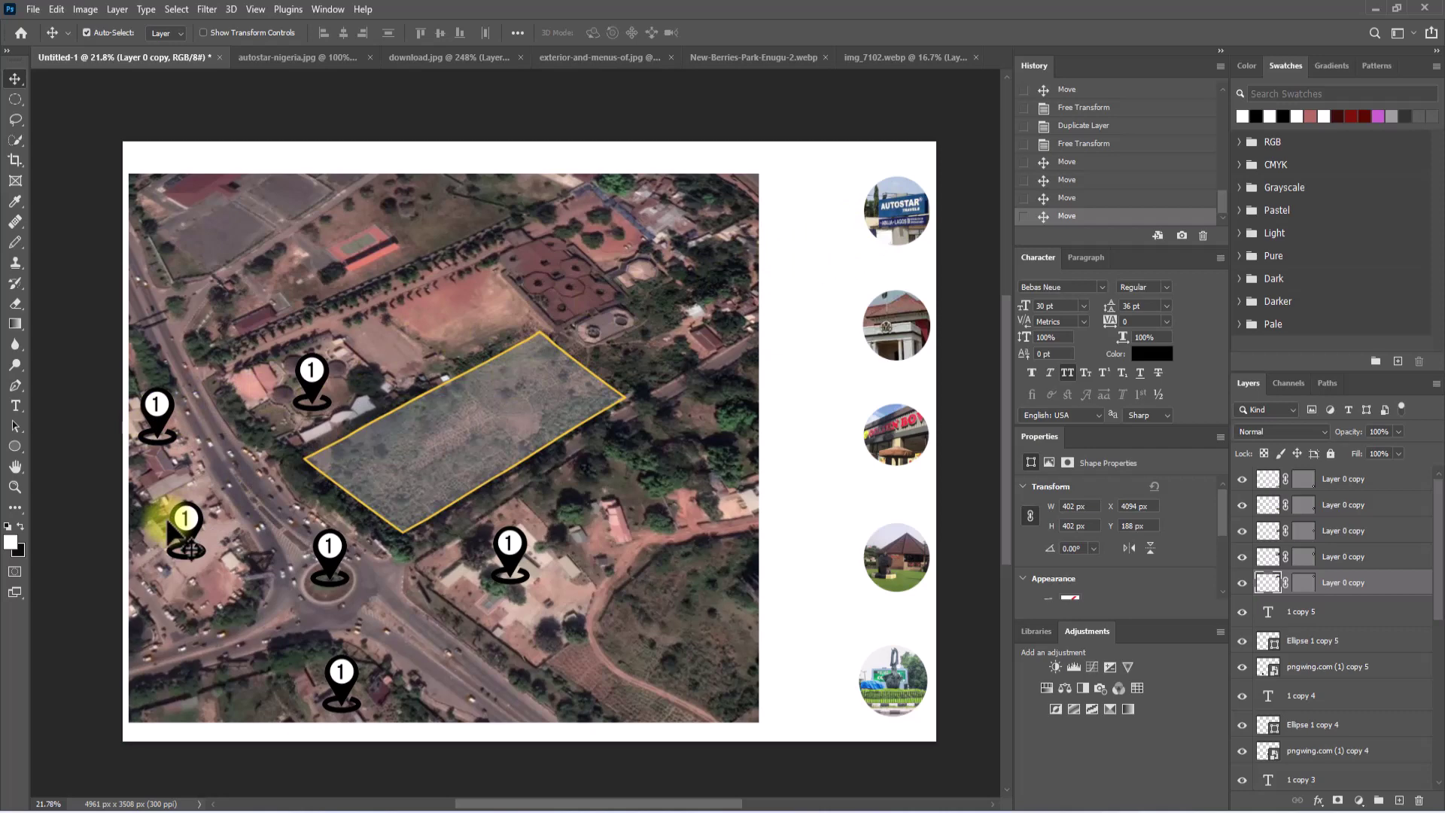
Change the number on the pin northwest of the outlined site to 2
click(311, 370)
double_click(311, 369)
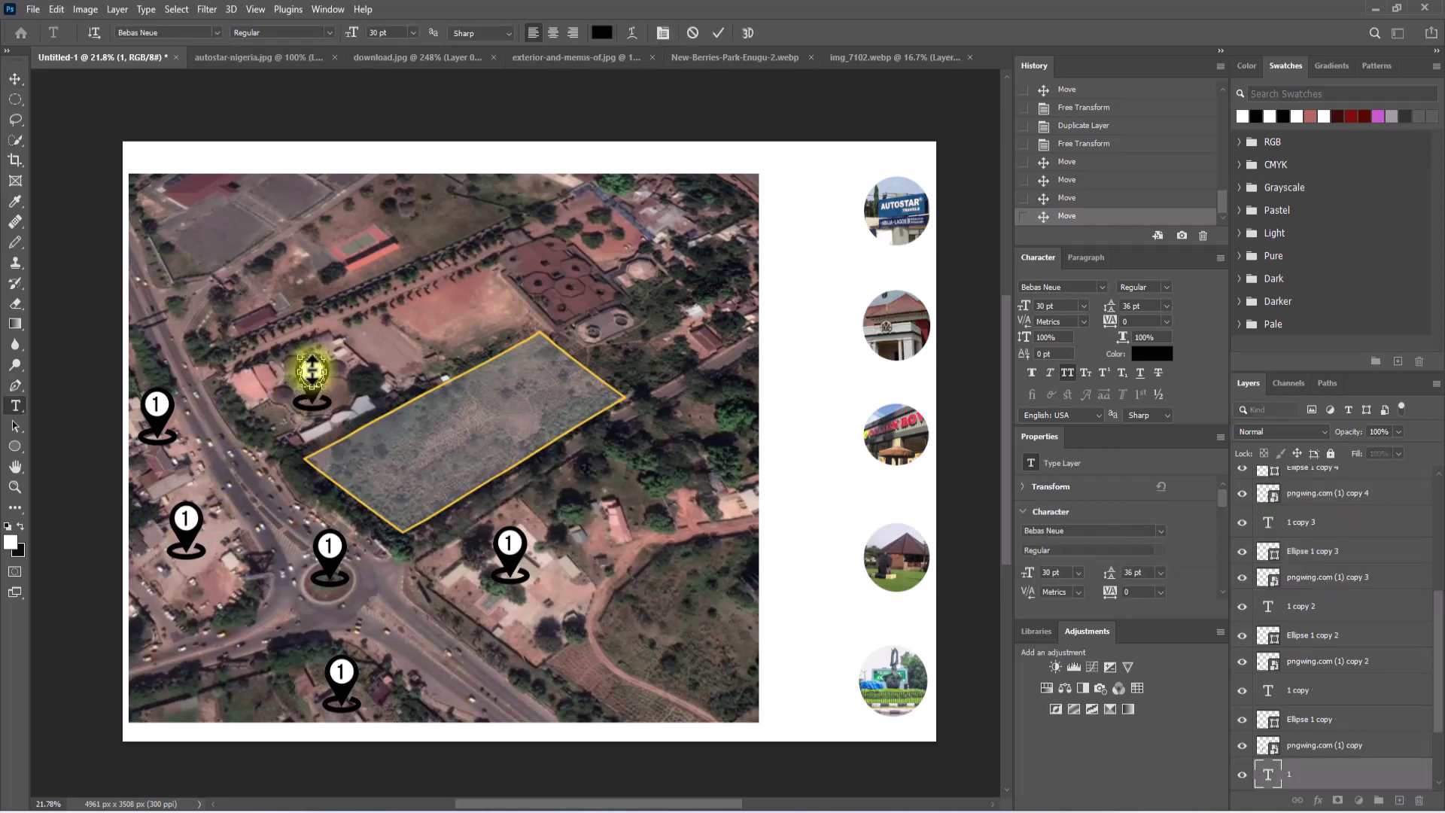
text(2)
click(19, 81)
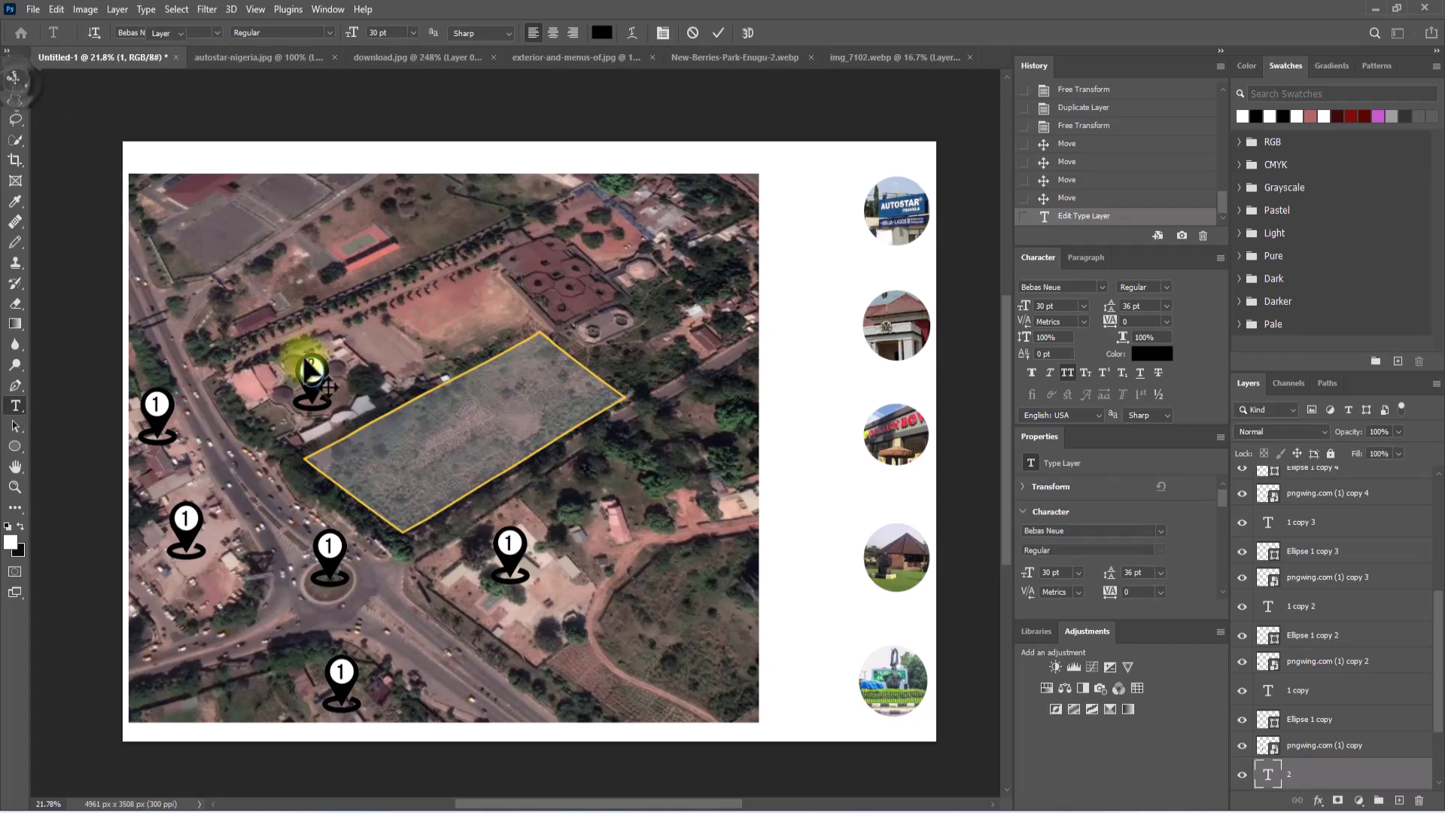
Adjust the position of the number 2 inside its pin's white circle
scroll(312, 370, up, 3)
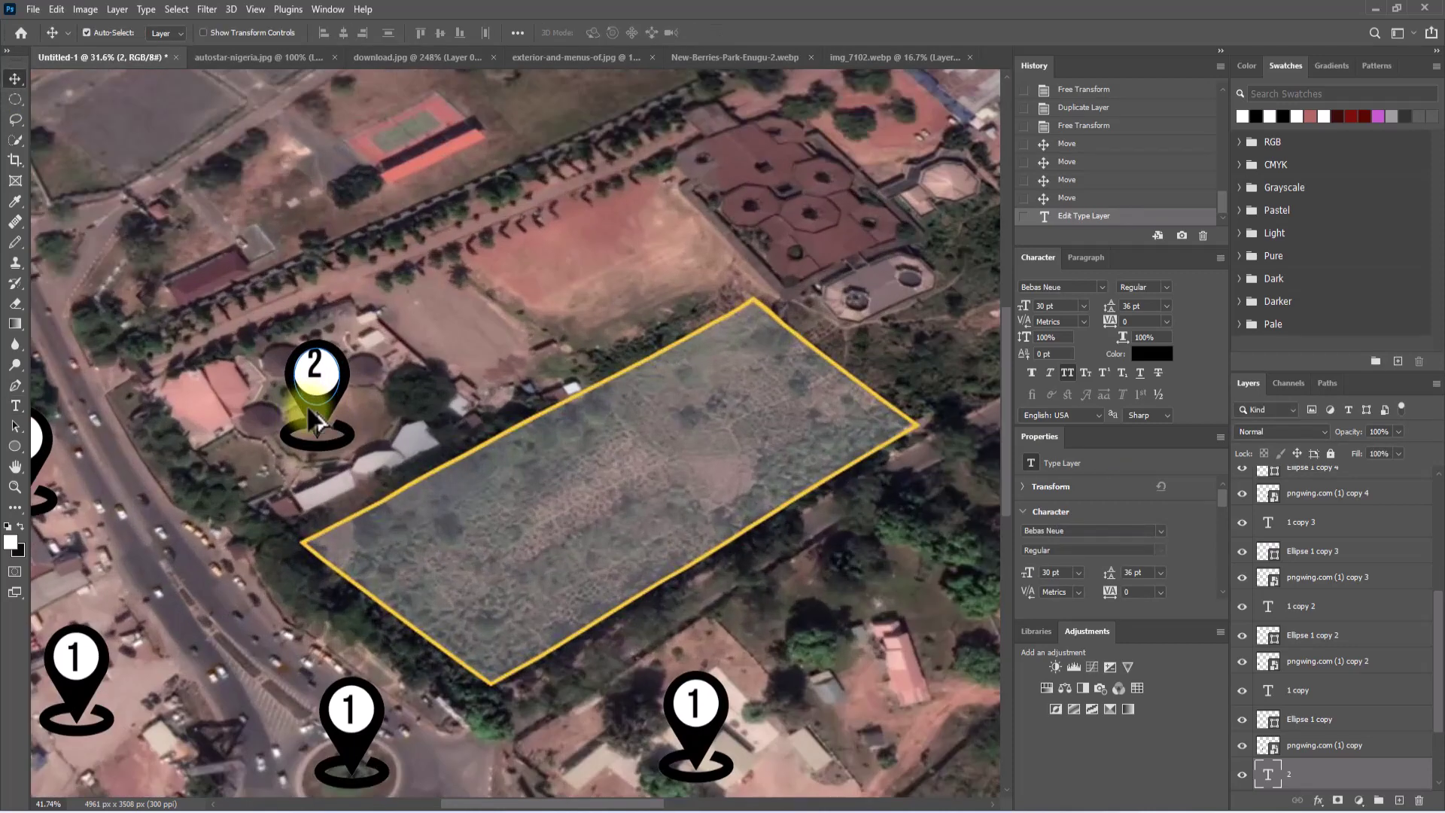
scroll(320, 371, down, 2)
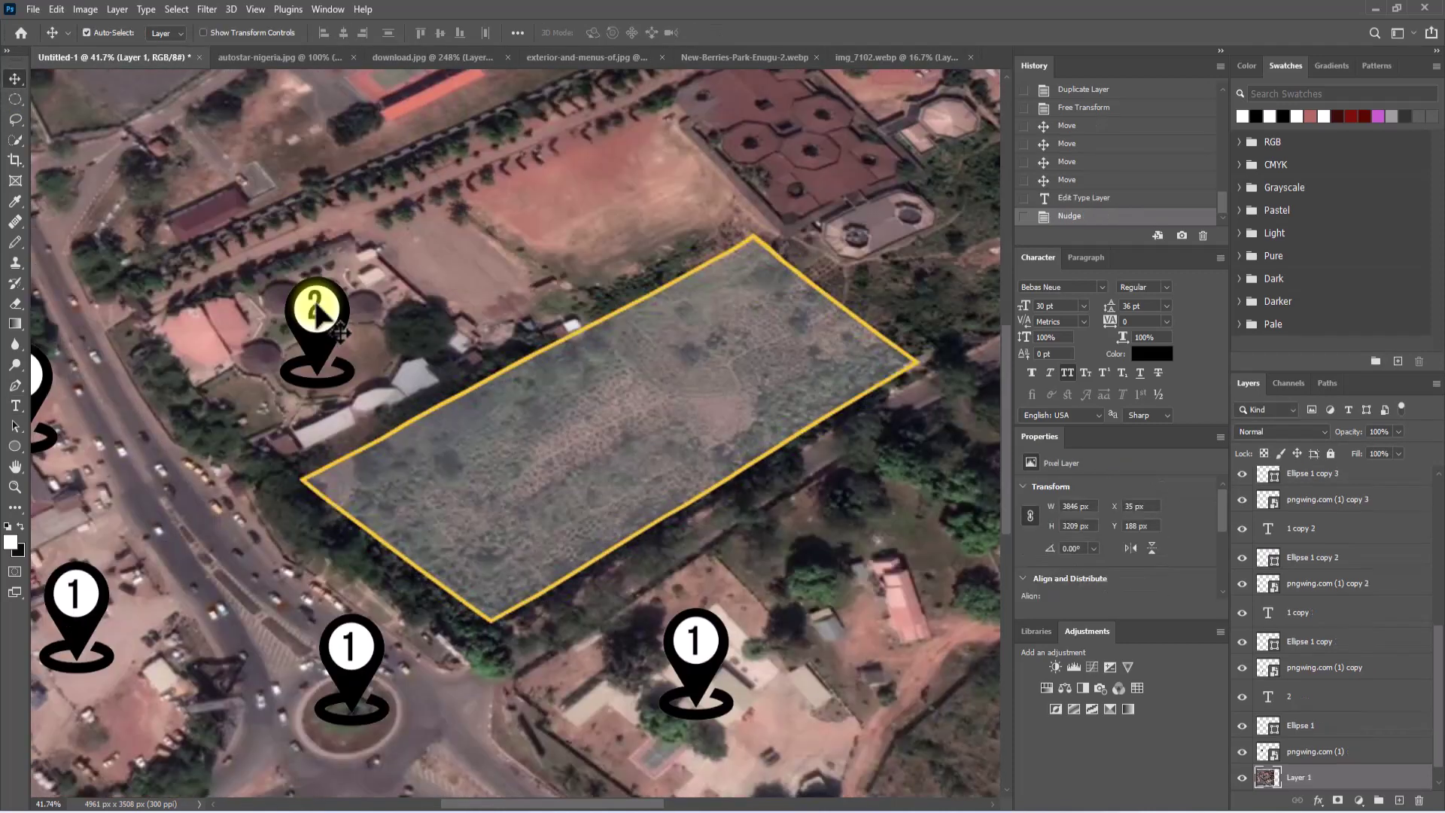
drag(317, 314, 318, 315)
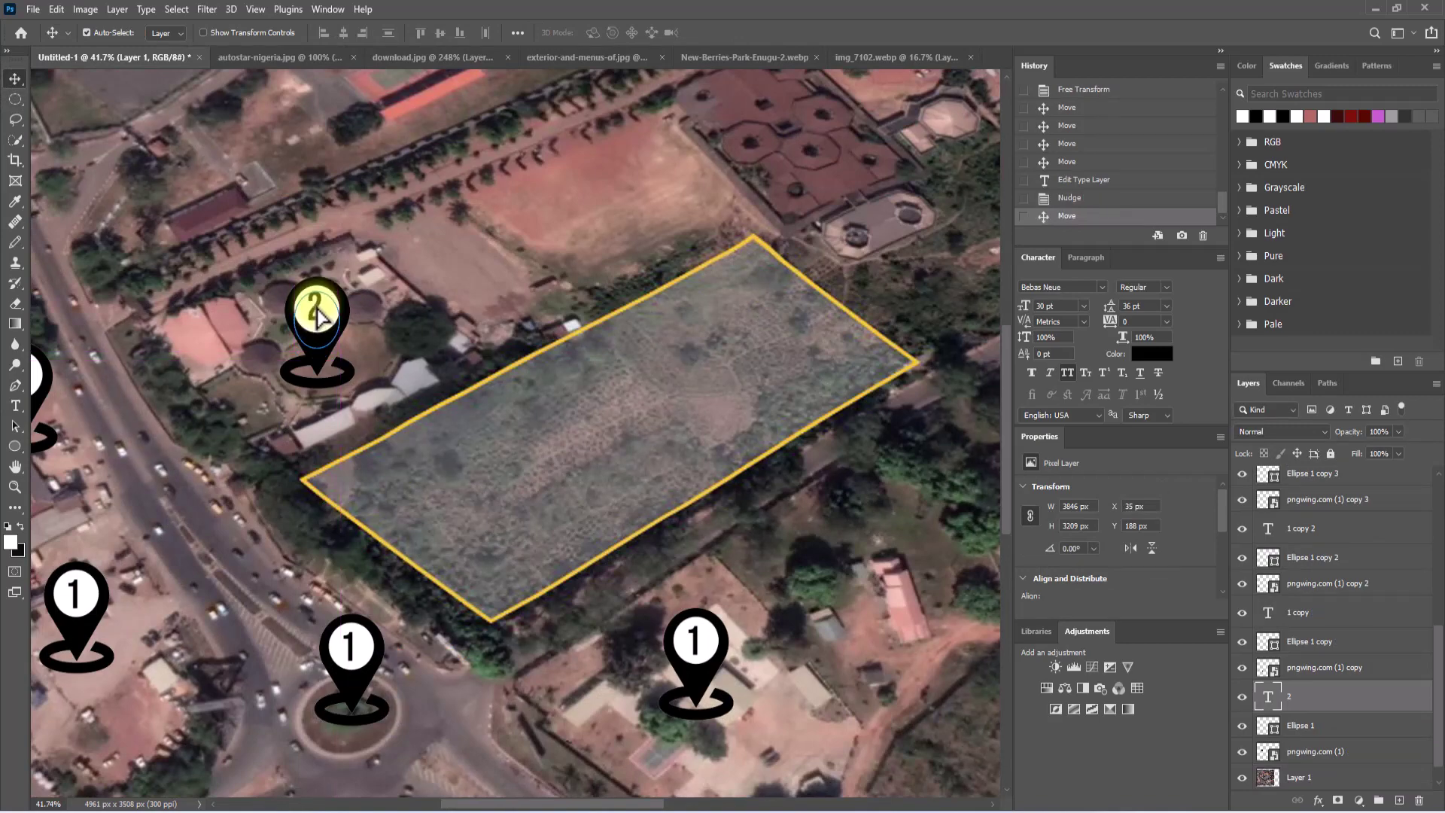
scroll(345, 585, down, 2)
scroll(345, 585, down, 3)
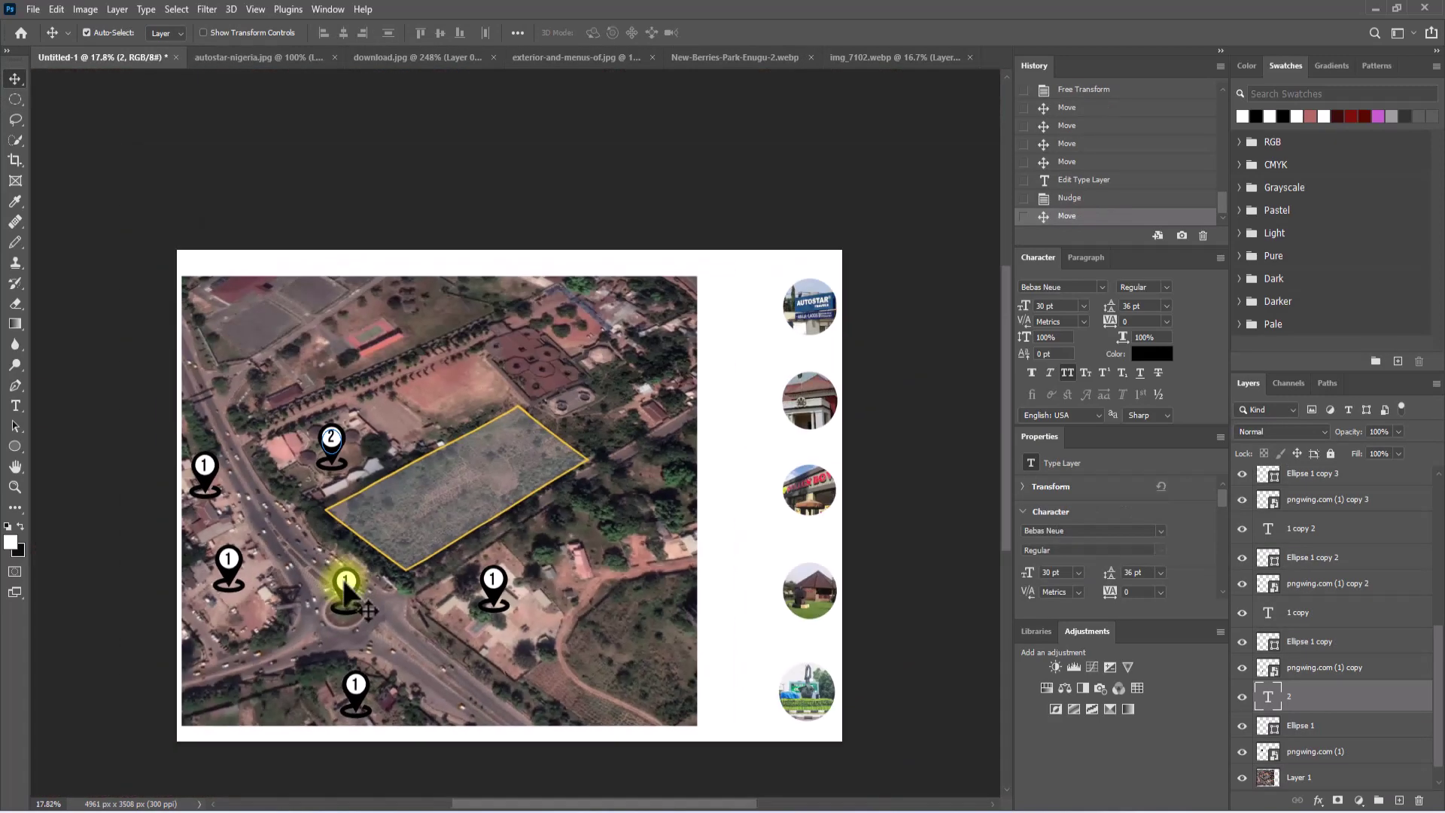
Change the number on the pin southeast of the outlined site to 3
scroll(346, 591, up, 3)
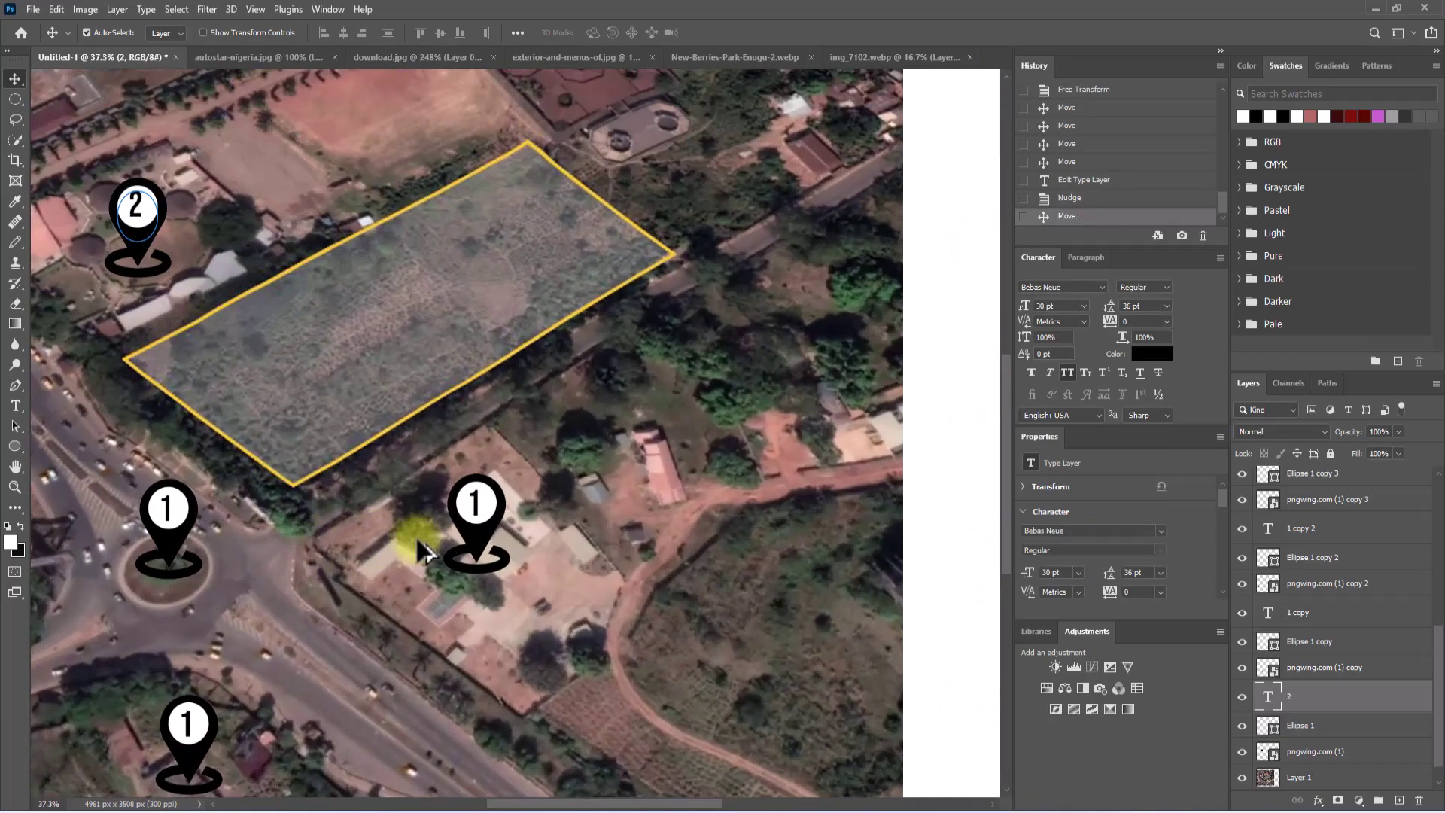
drag(475, 506, 478, 512)
double_click(477, 506)
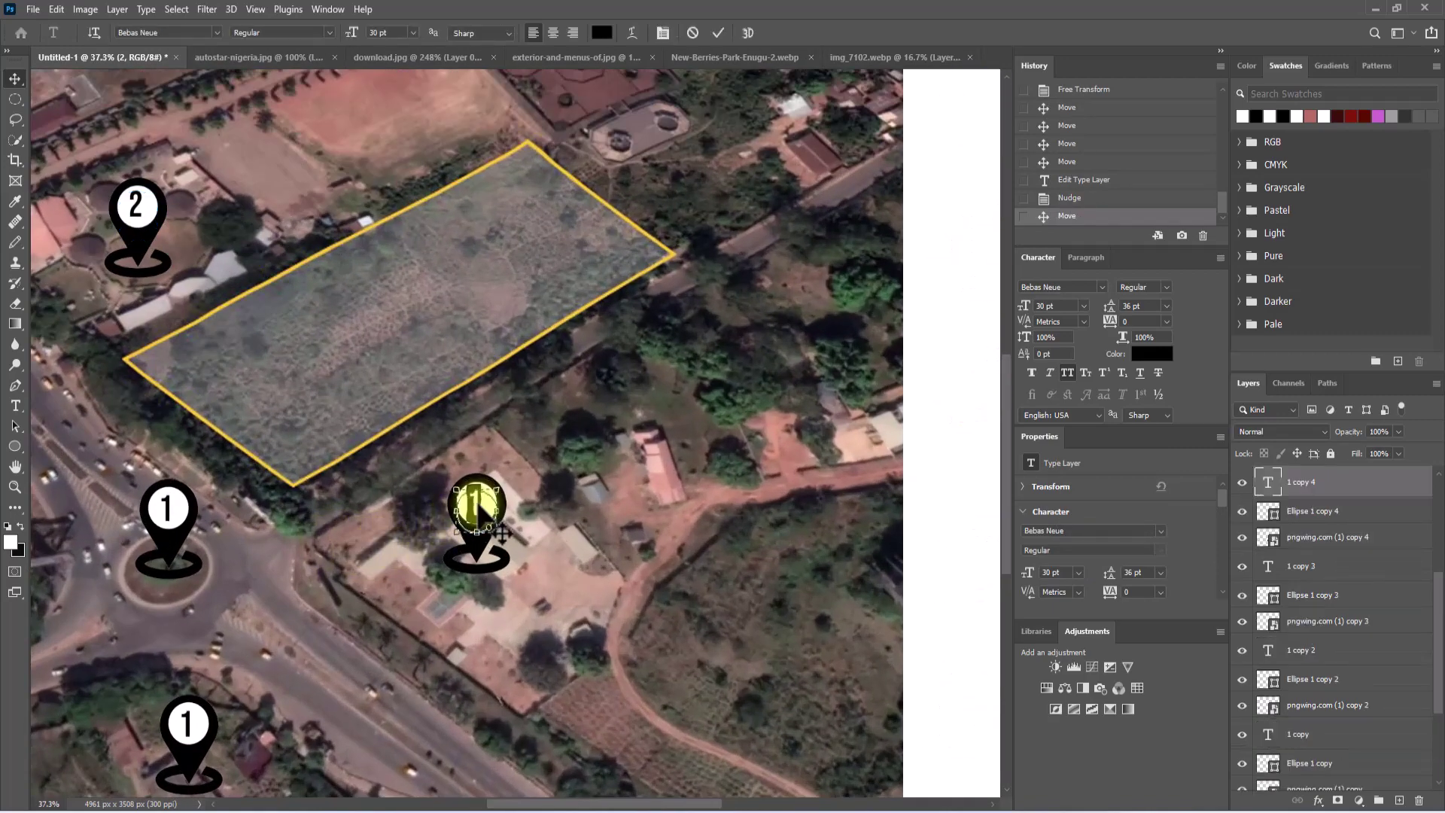
text(3)
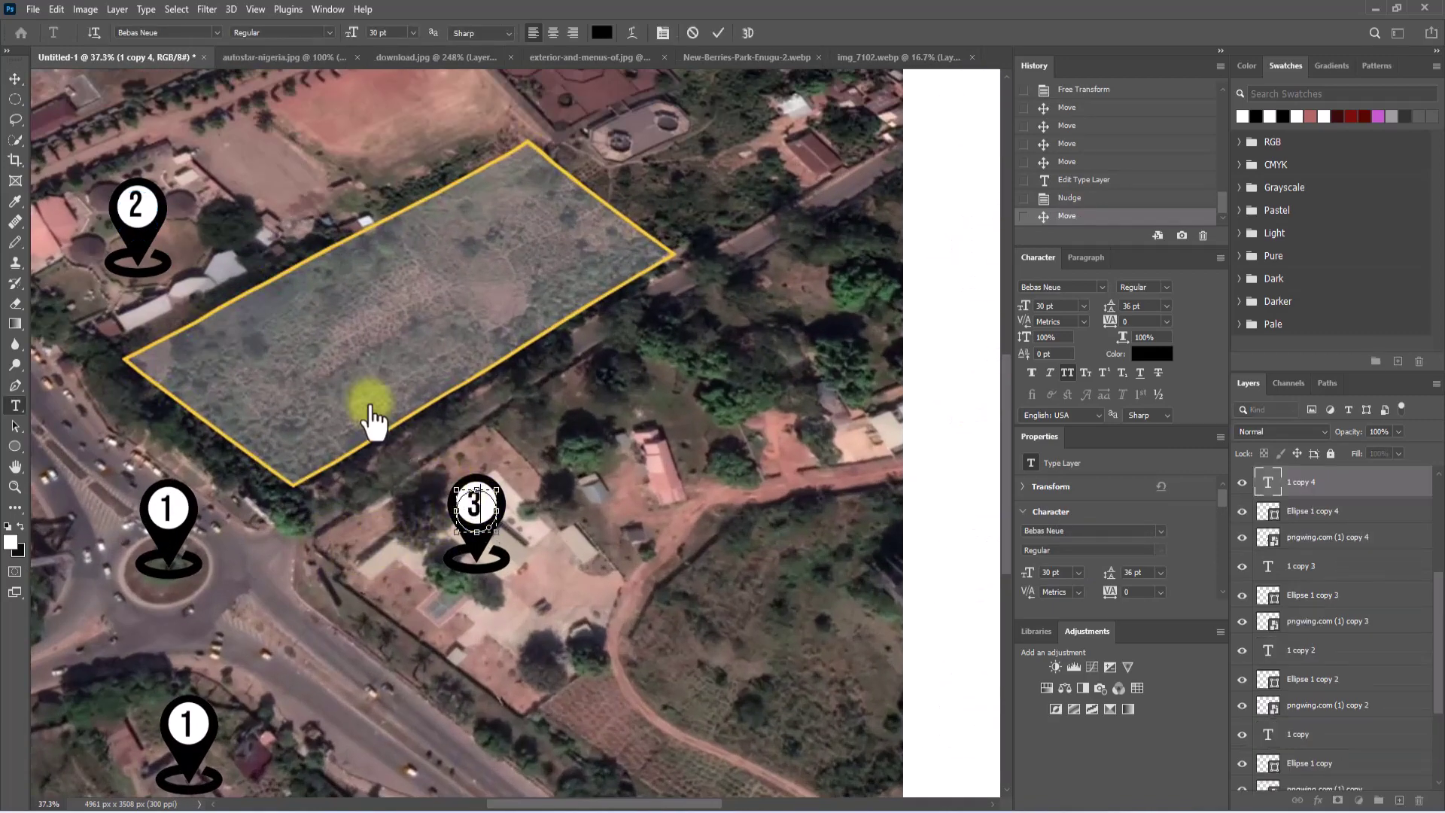
click(16, 73)
key(ctrl+minus)
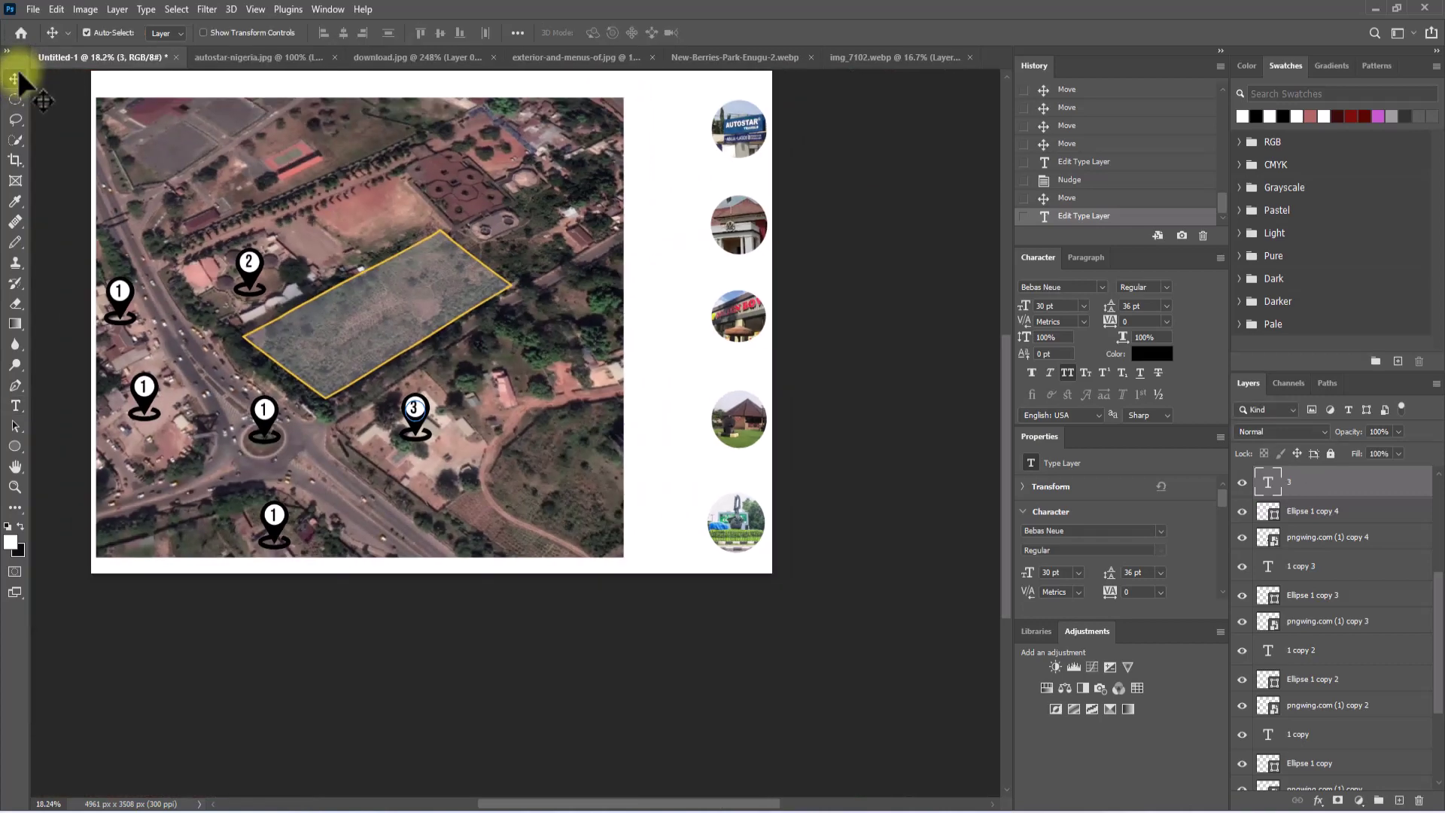
Renumber the pin northwest of the site as 4, the westernmost pin as 2 and the roundabout pin as 5
scroll(214, 218, up, 3)
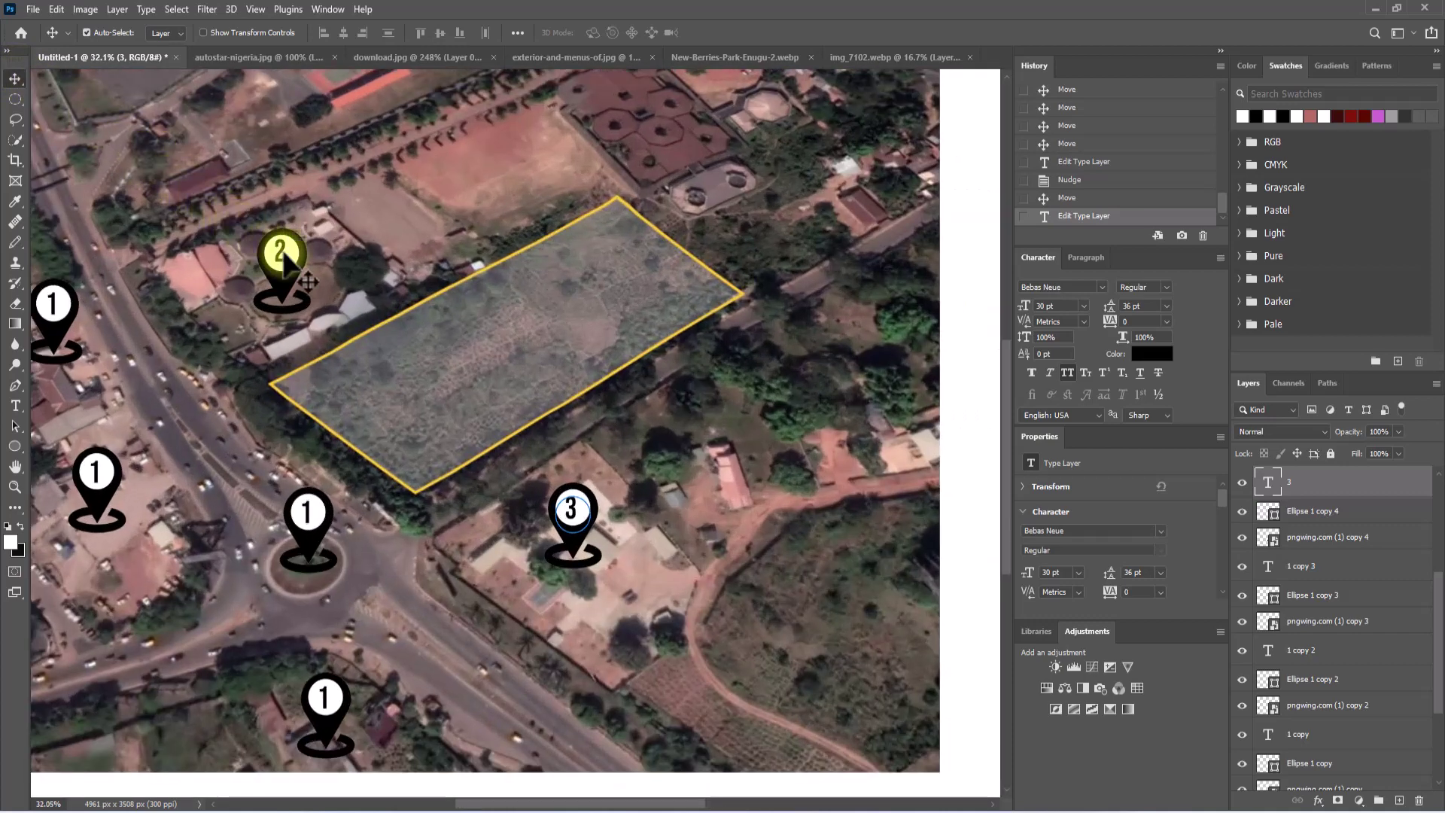
click(283, 254)
double_click(284, 254)
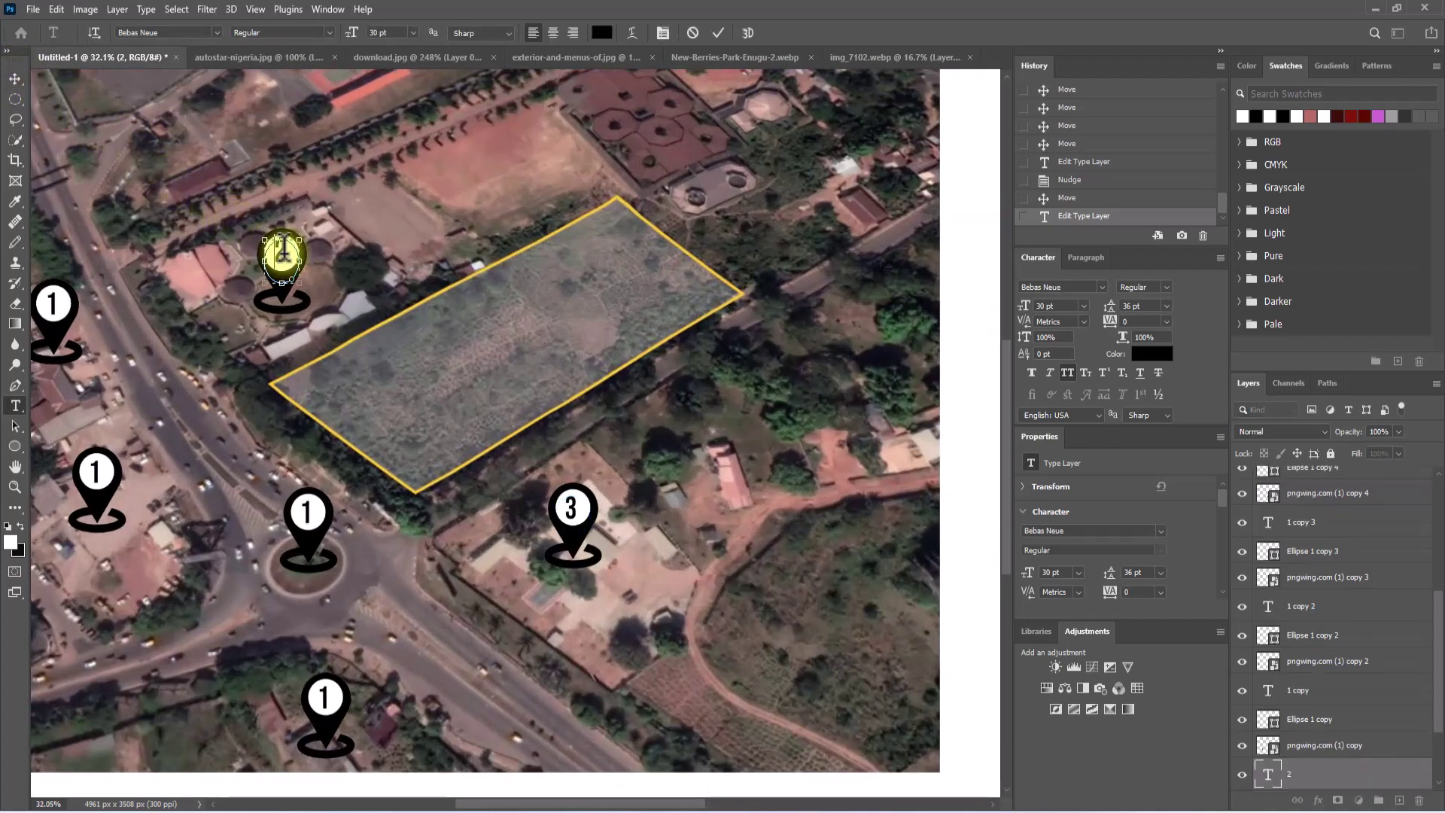
text(4)
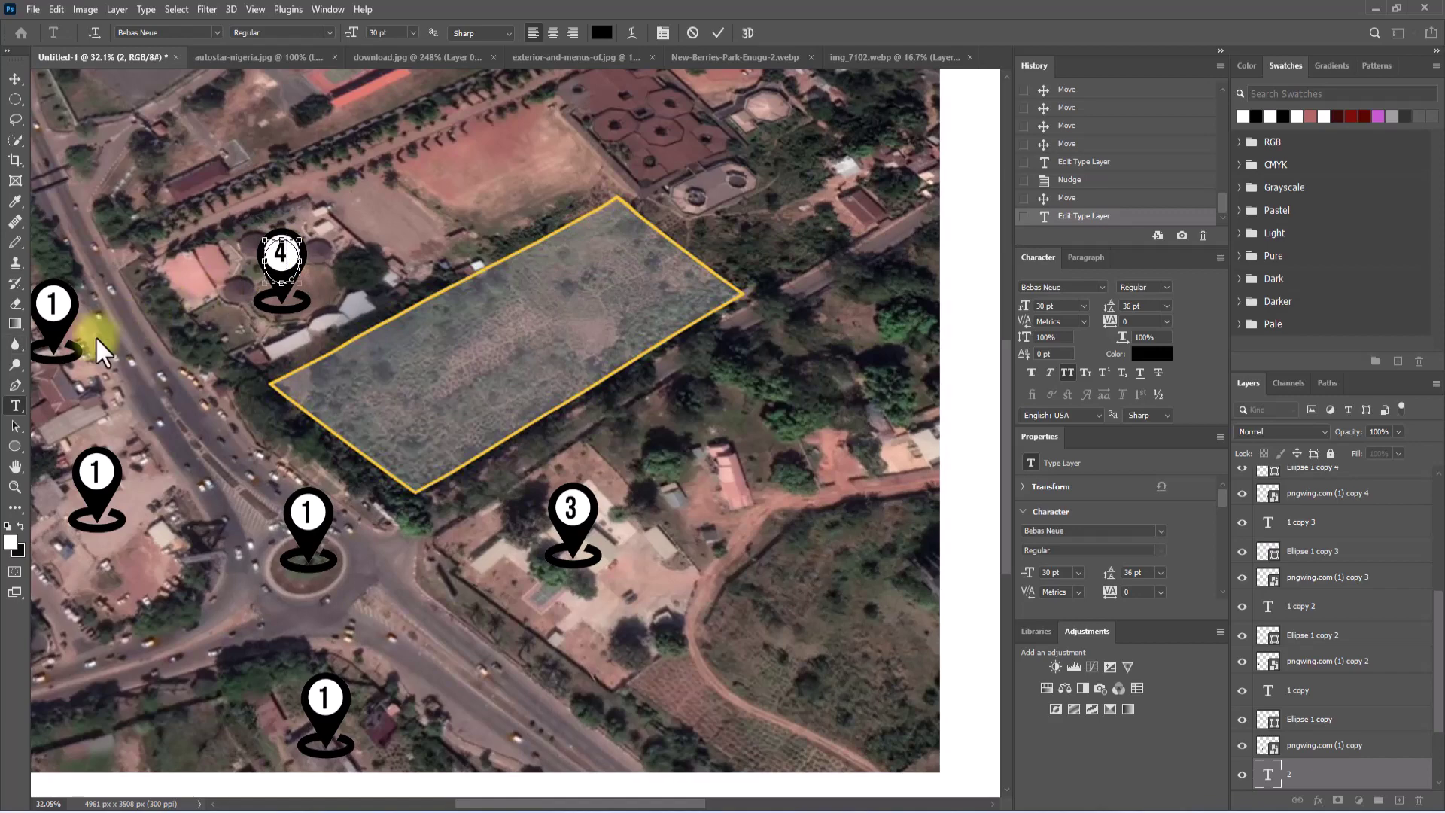
scroll(98, 340, down, 3)
scroll(83, 354, up, 1)
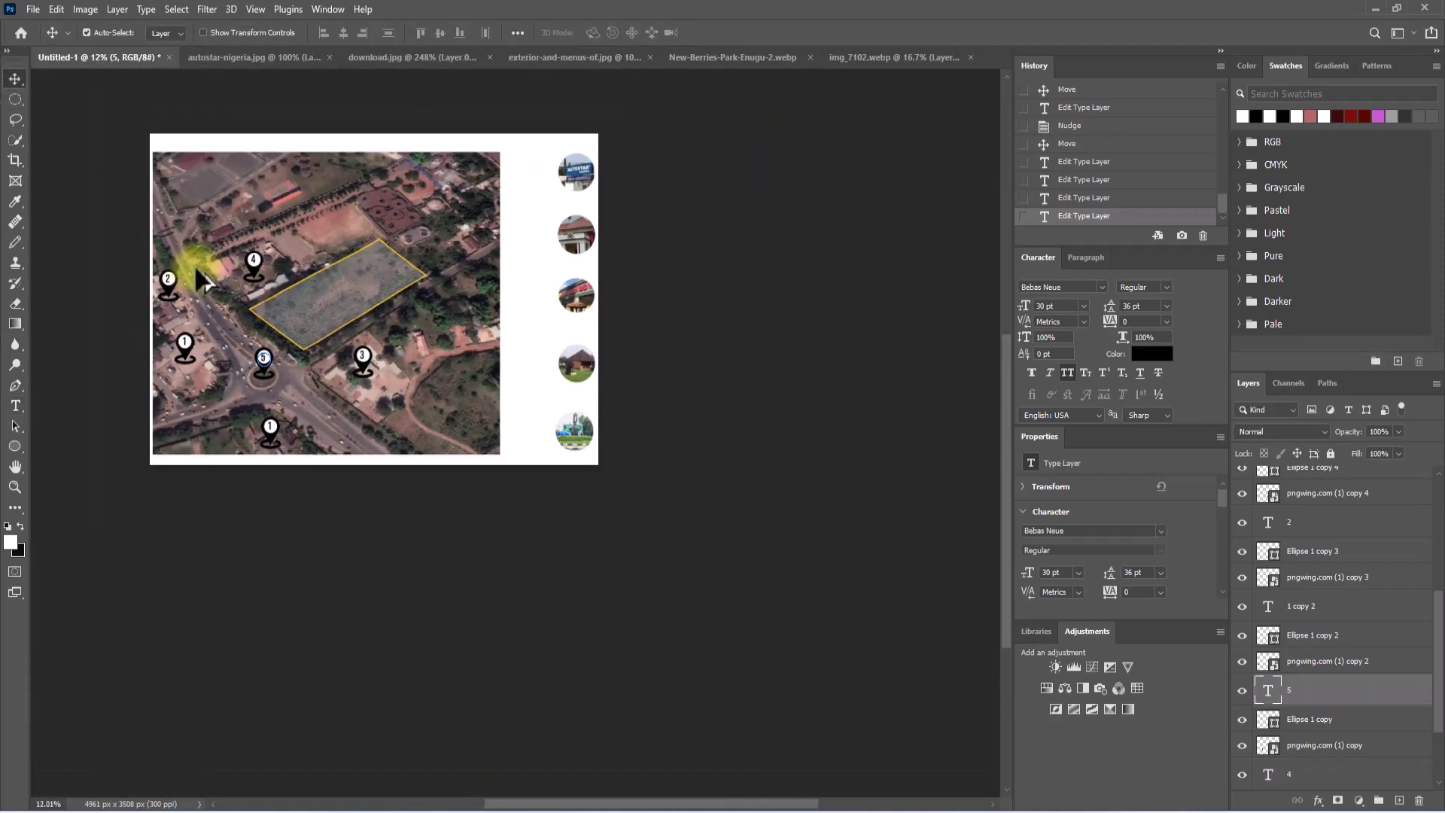
Duplicate the number 1 from the pin west of the roundabout into the white margin beside the Autostar photo
scroll(193, 264, up, 1)
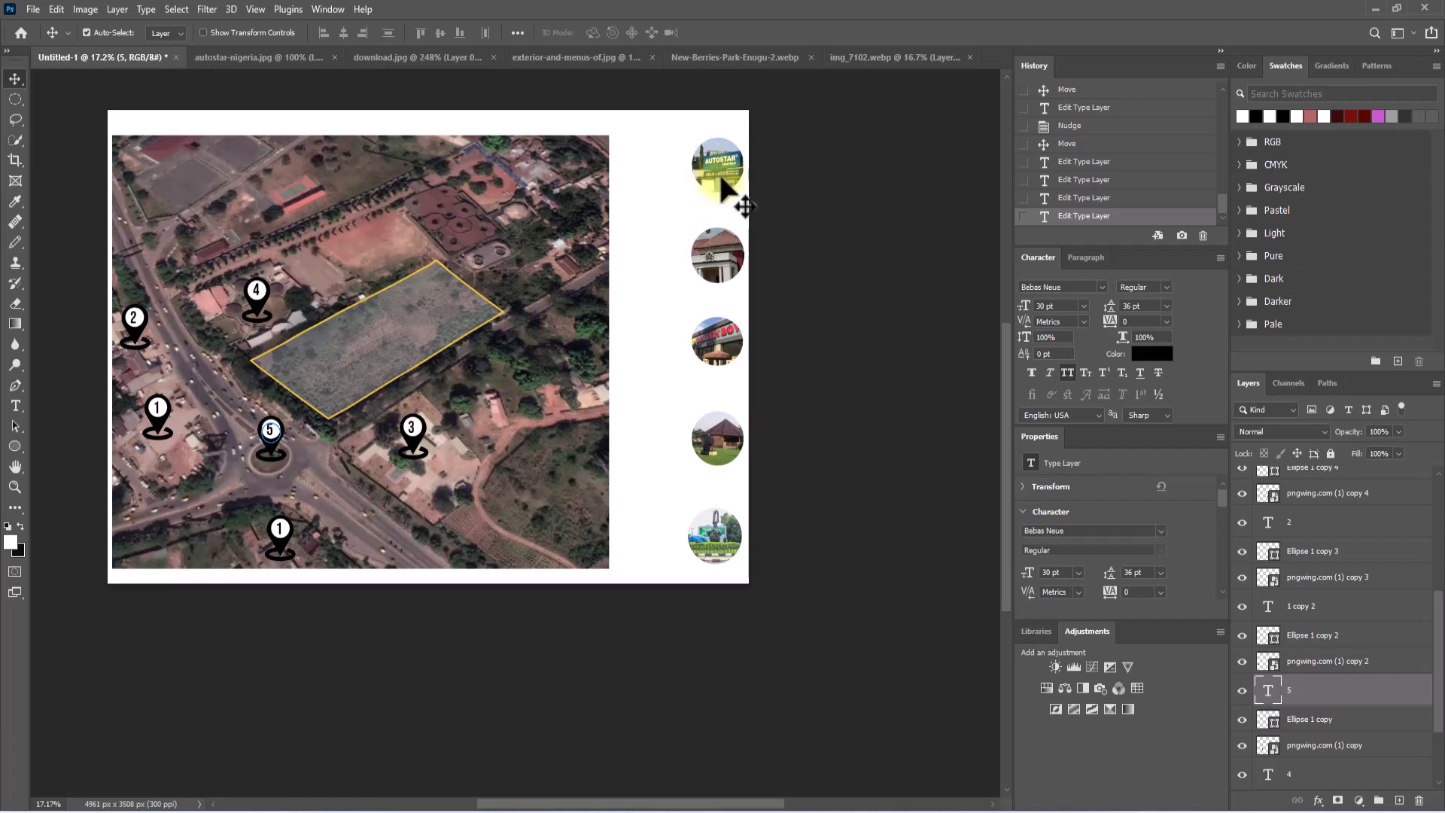
click(158, 414)
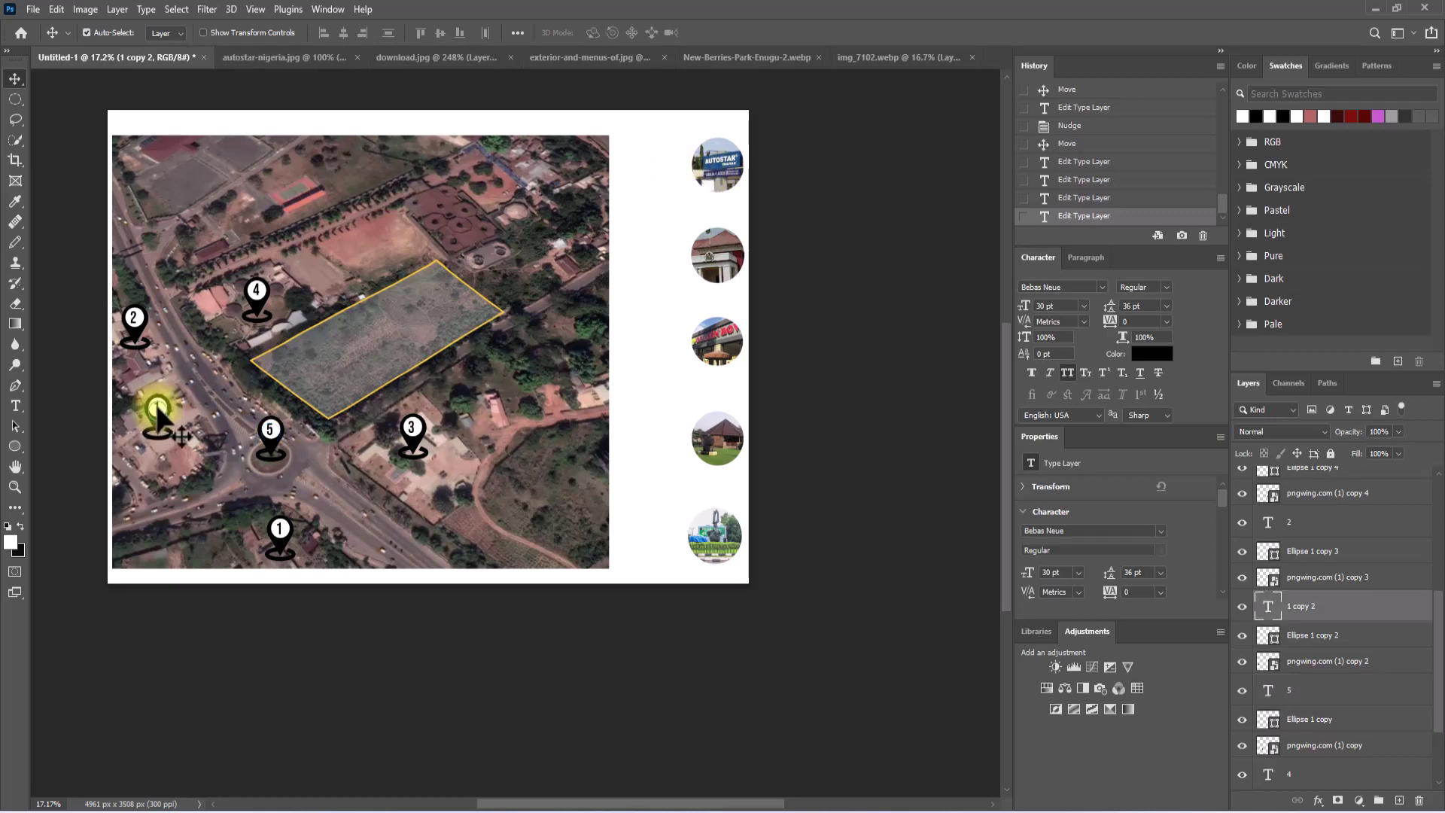
drag(158, 414, 623, 160)
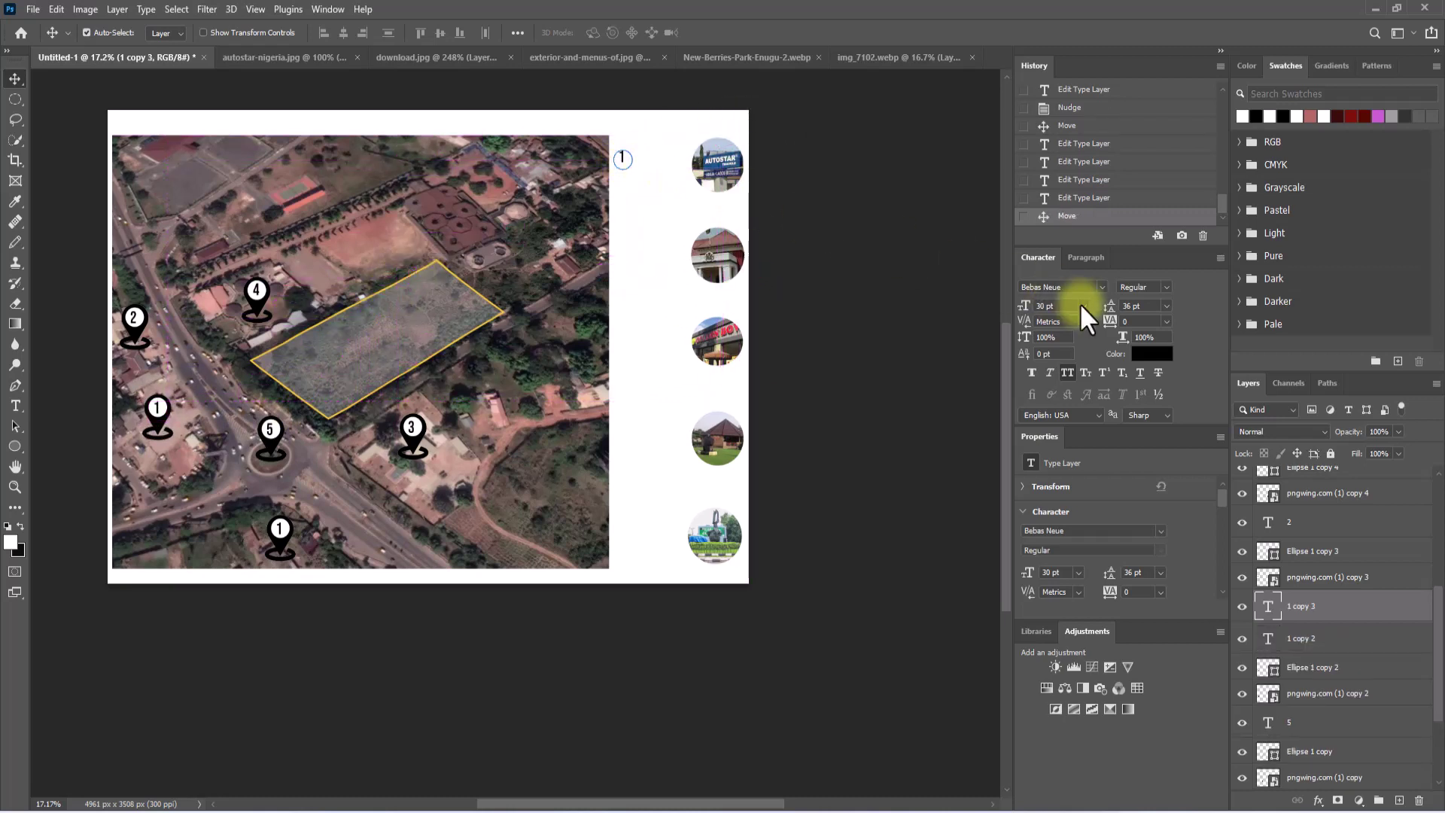
Try a 60 pt font size on the copied number 1 and undo it
click(1082, 305)
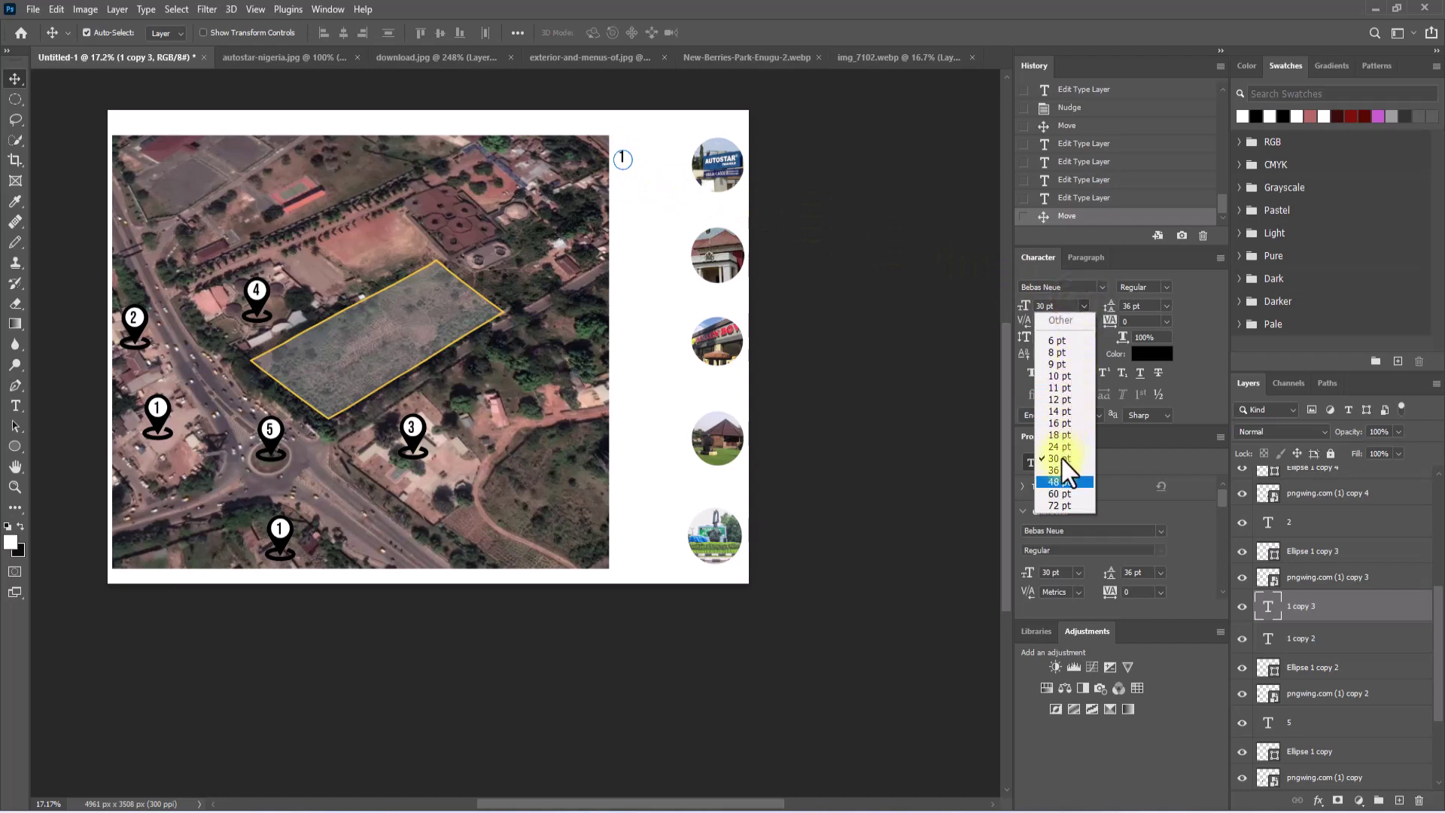
click(1055, 494)
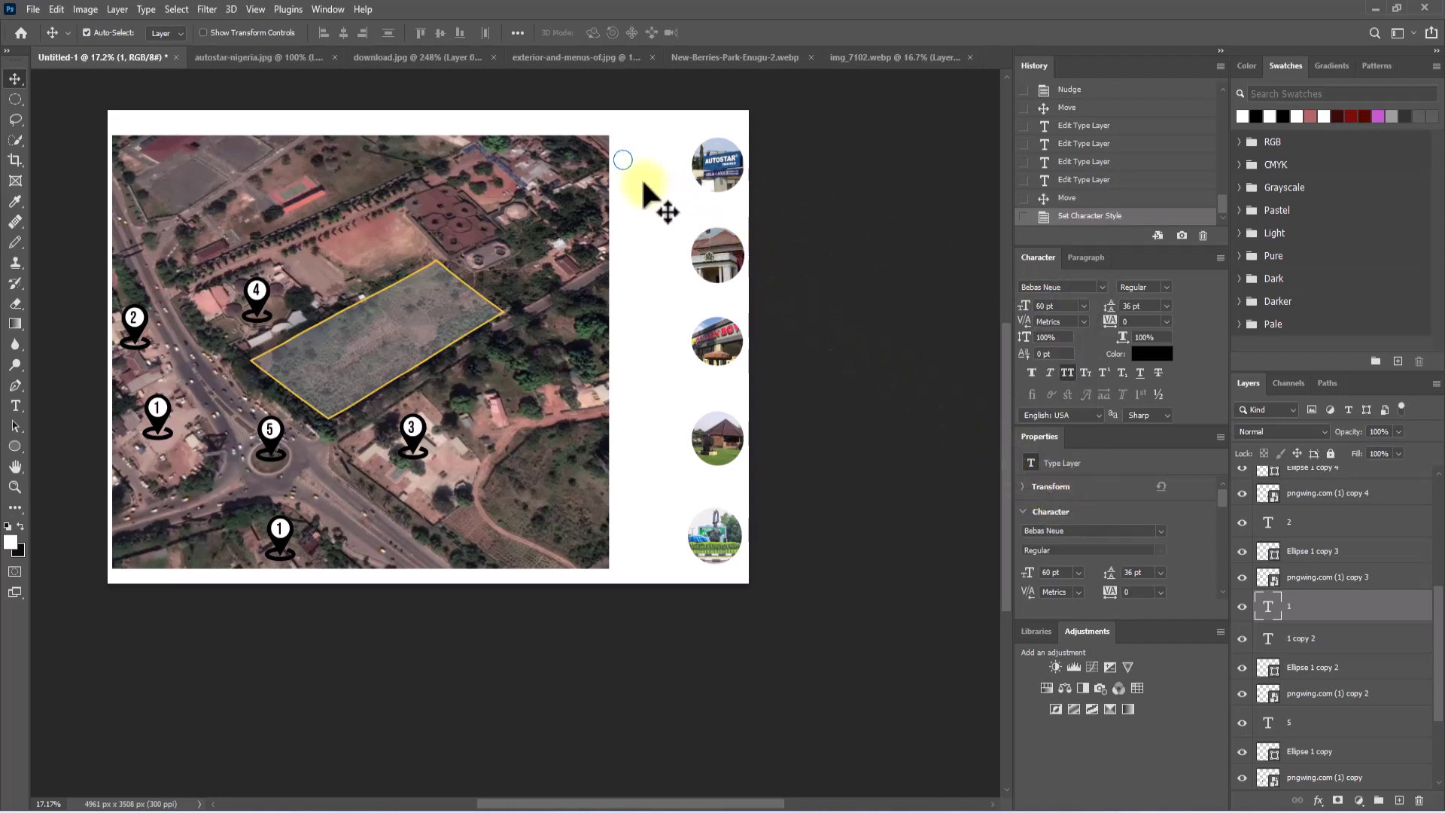
key(ctrl)
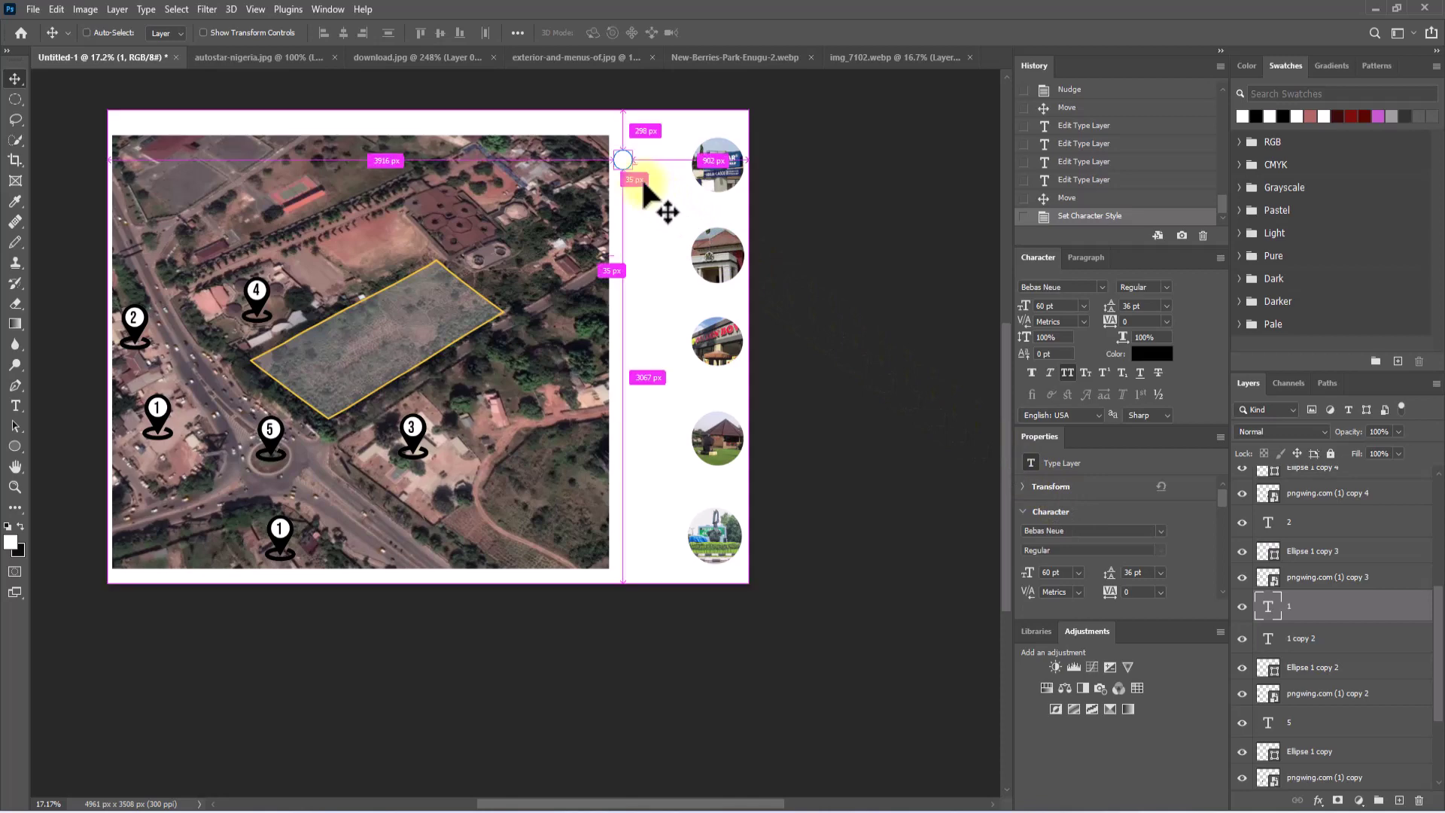
key(ctrl+z)
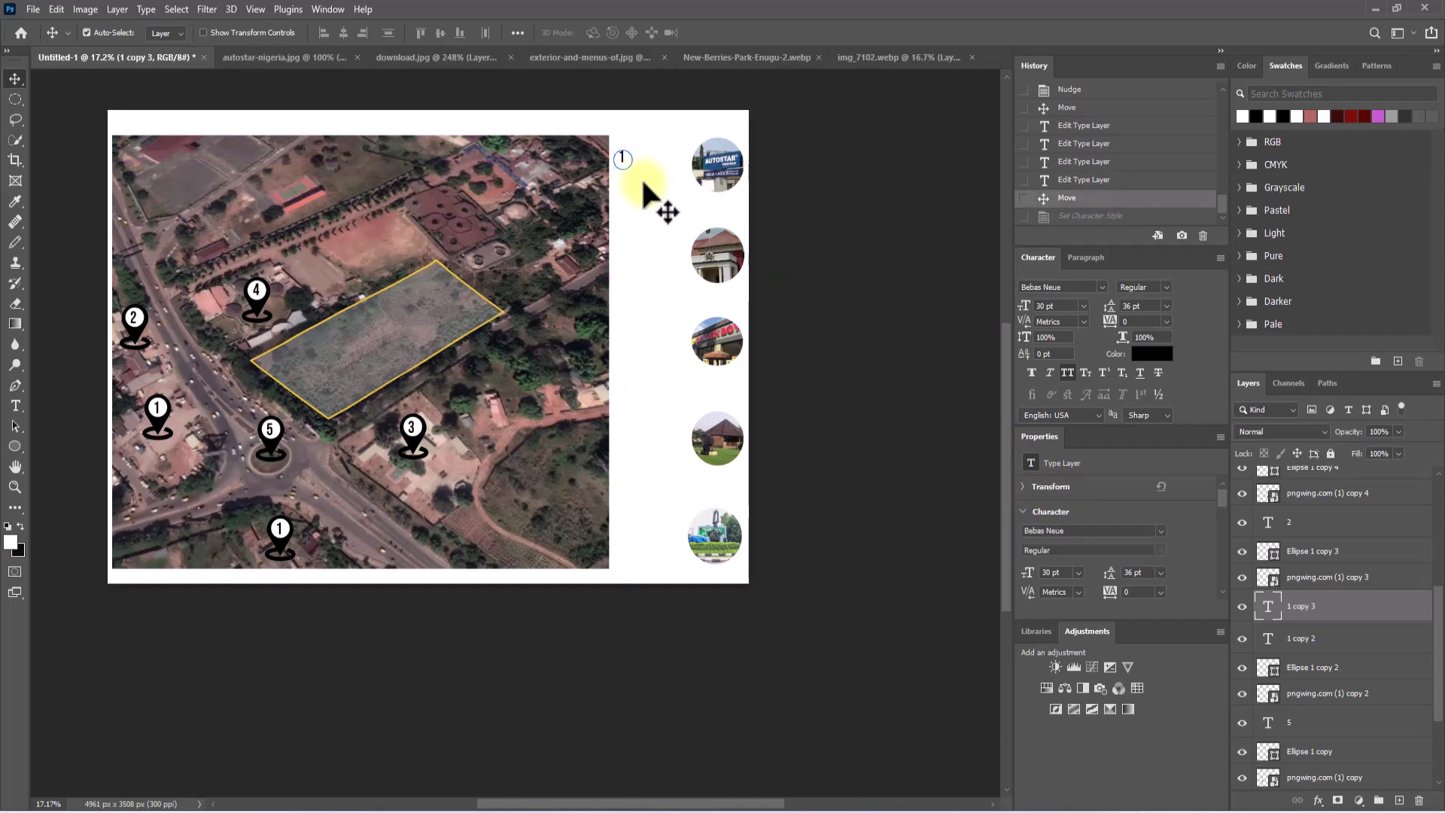
Enlarge the text frame of the copied number 1 beside the Autostar photo and set its font size to 80 pt
scroll(644, 194, up, 2)
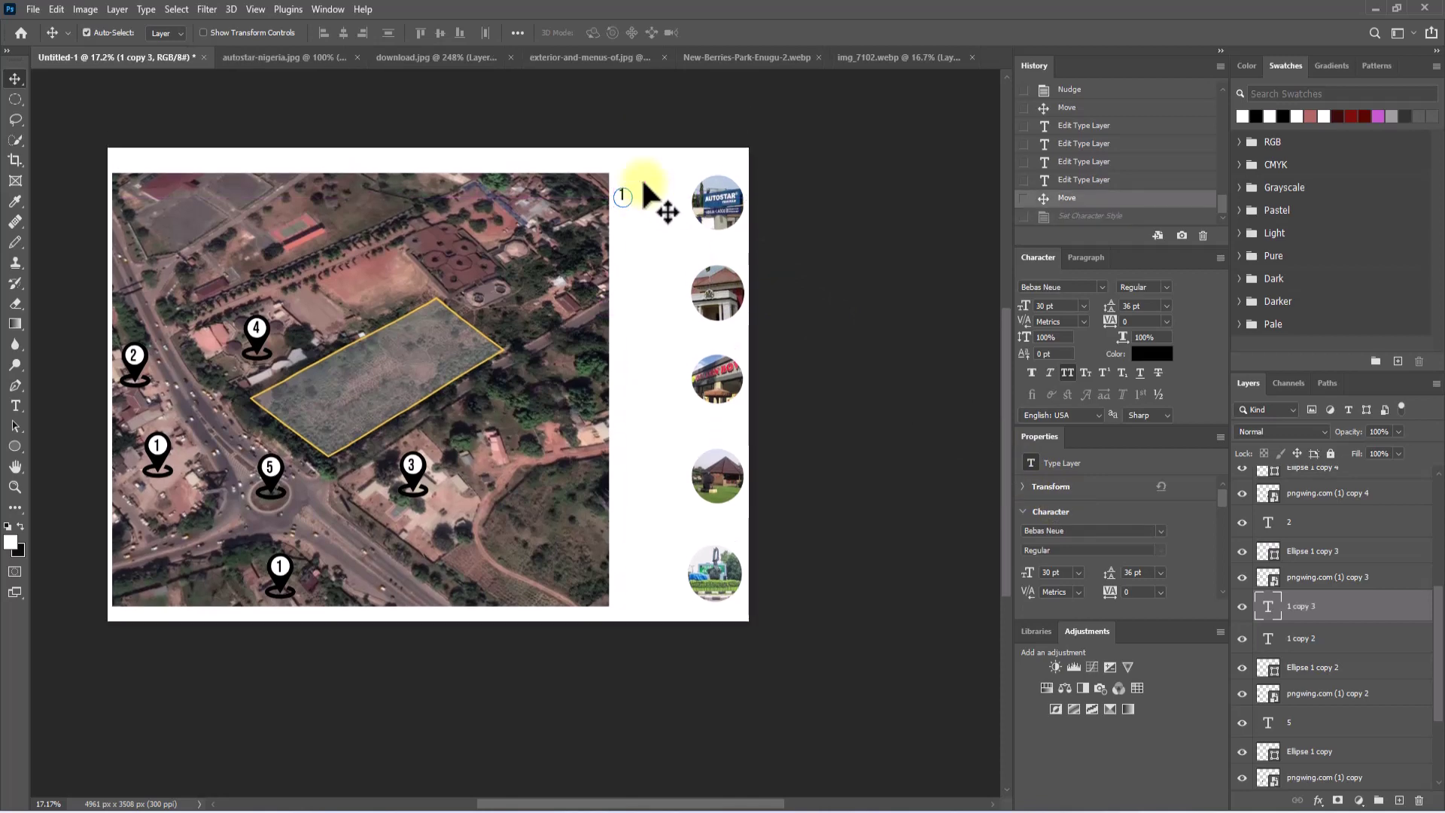
scroll(644, 194, up, 3)
double_click(613, 182)
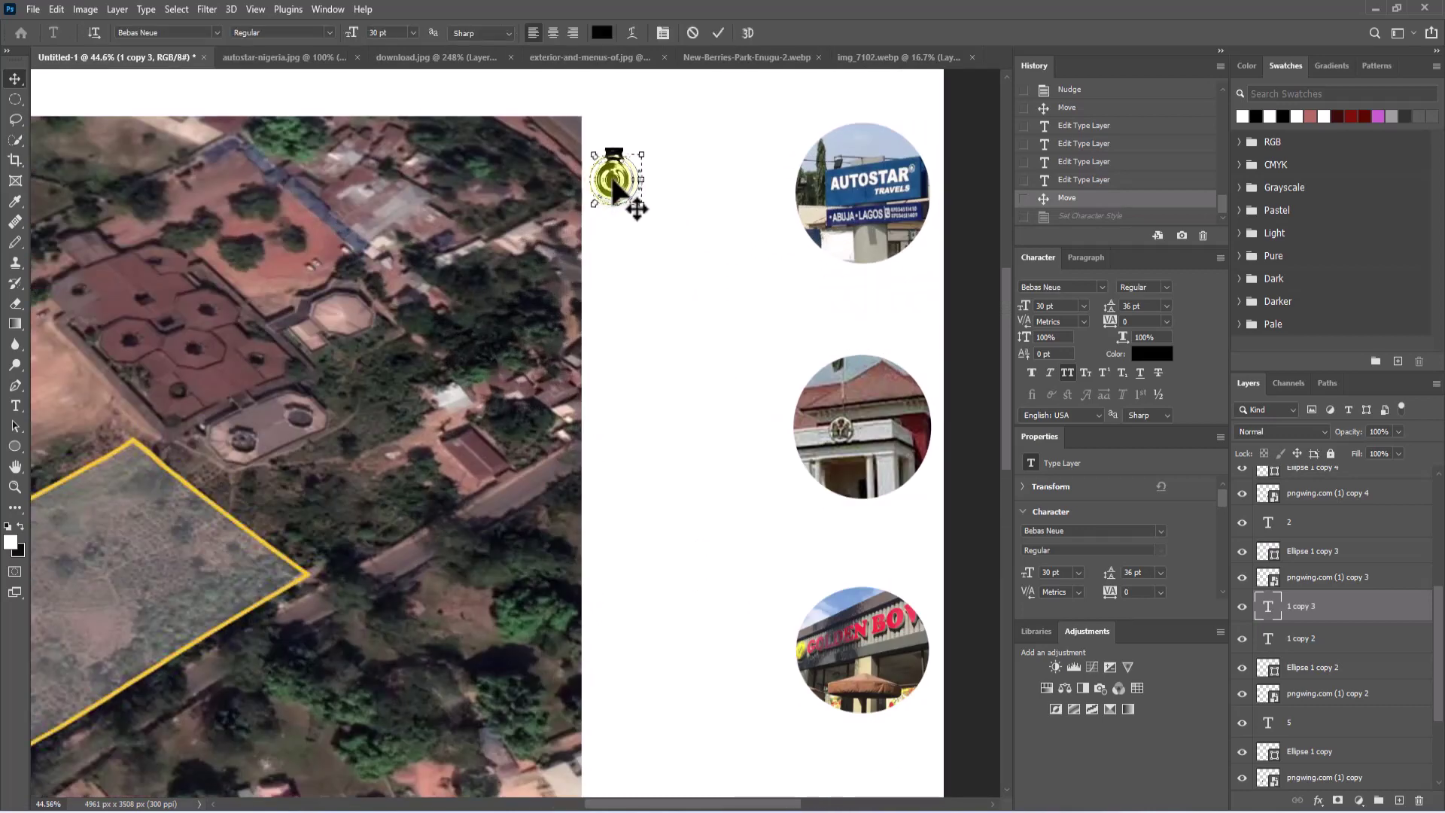
drag(641, 204, 696, 294)
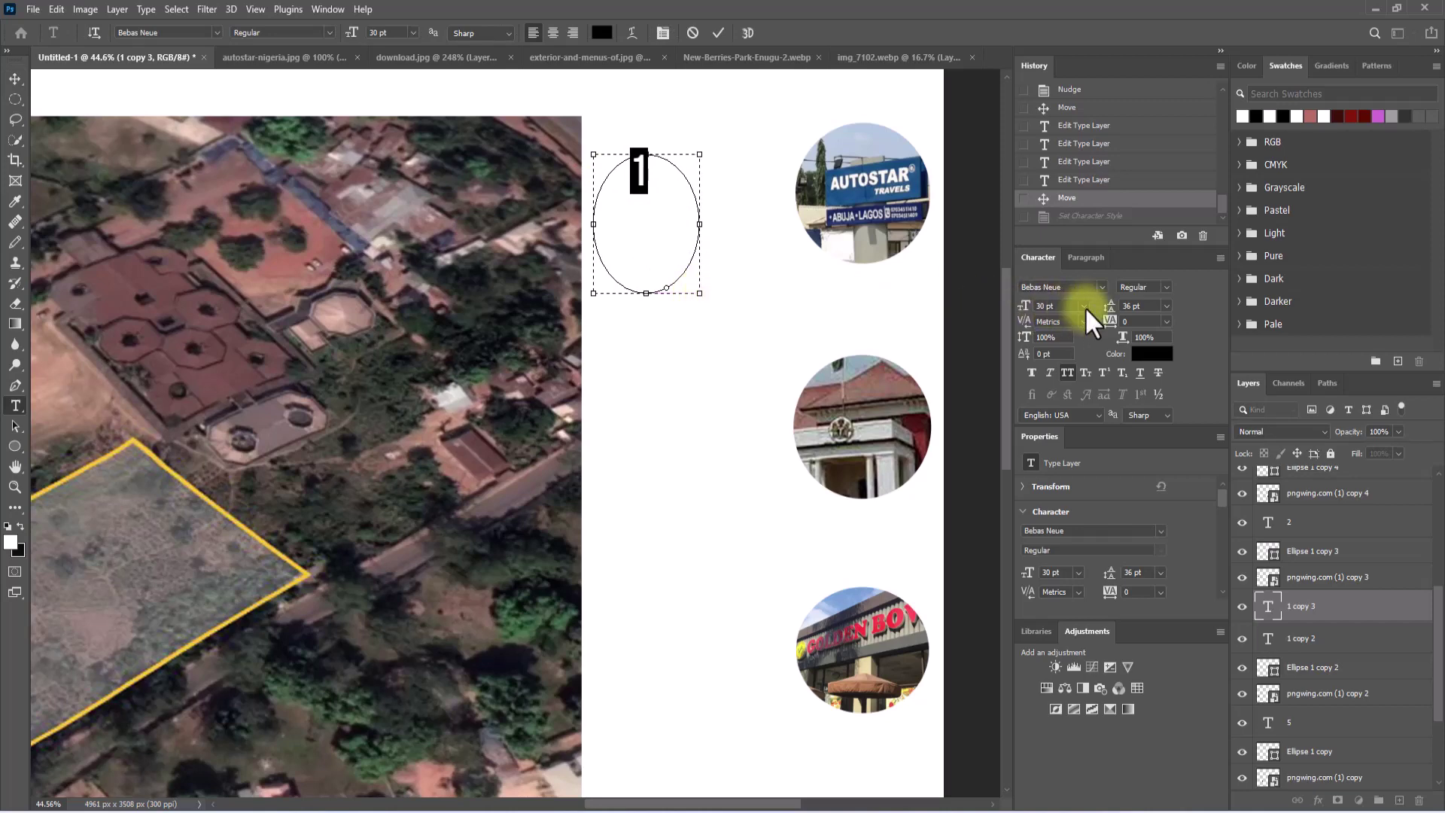
click(1085, 307)
click(1055, 499)
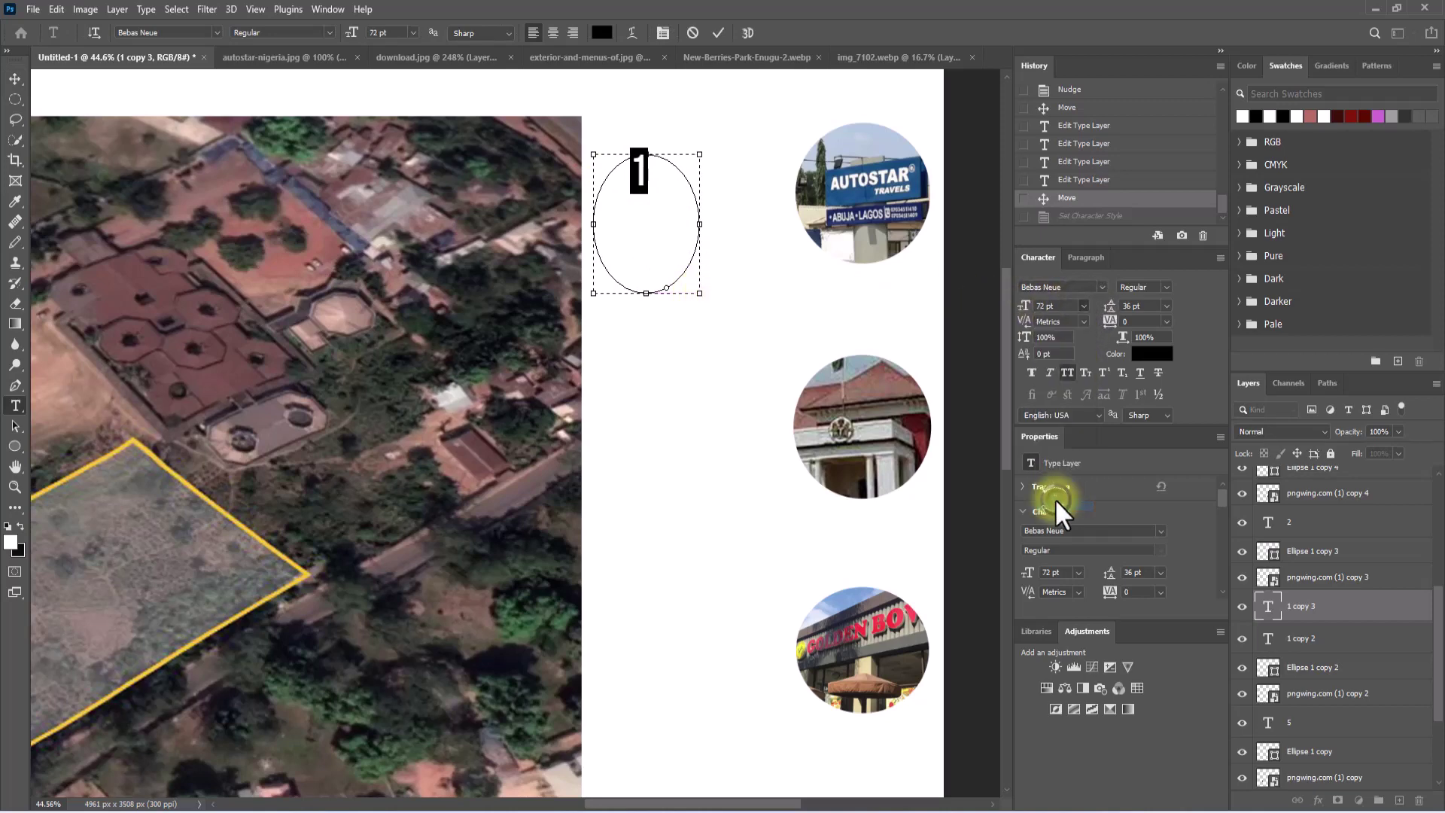
click(1064, 307)
text(80)
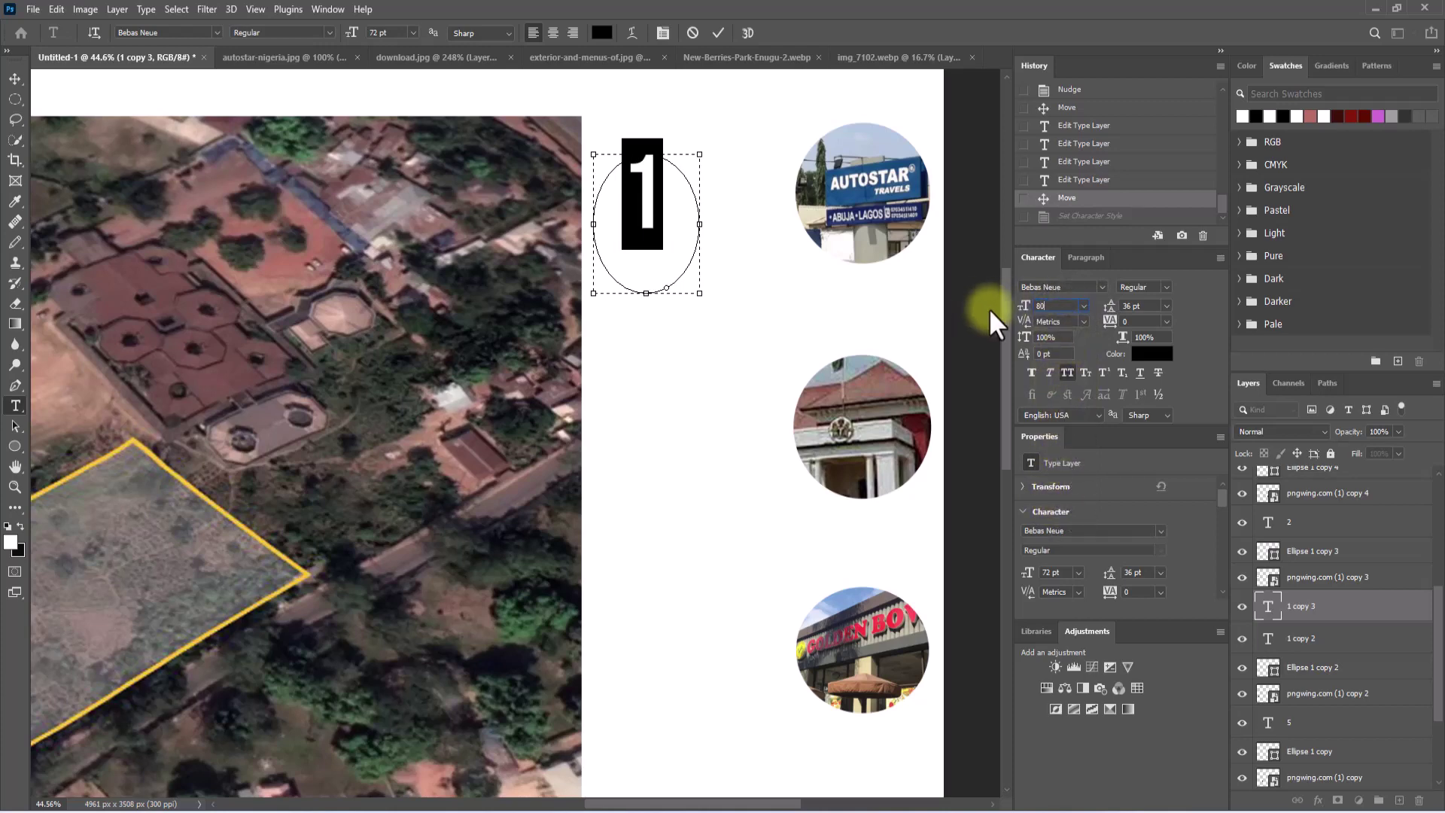
click(15, 78)
Move the large number 1 close to the map's edge and place a duplicate between it and the Autostar photo
drag(667, 226, 615, 203)
alt+scroll(615, 203, down, 3)
scroll(615, 203, up, 1)
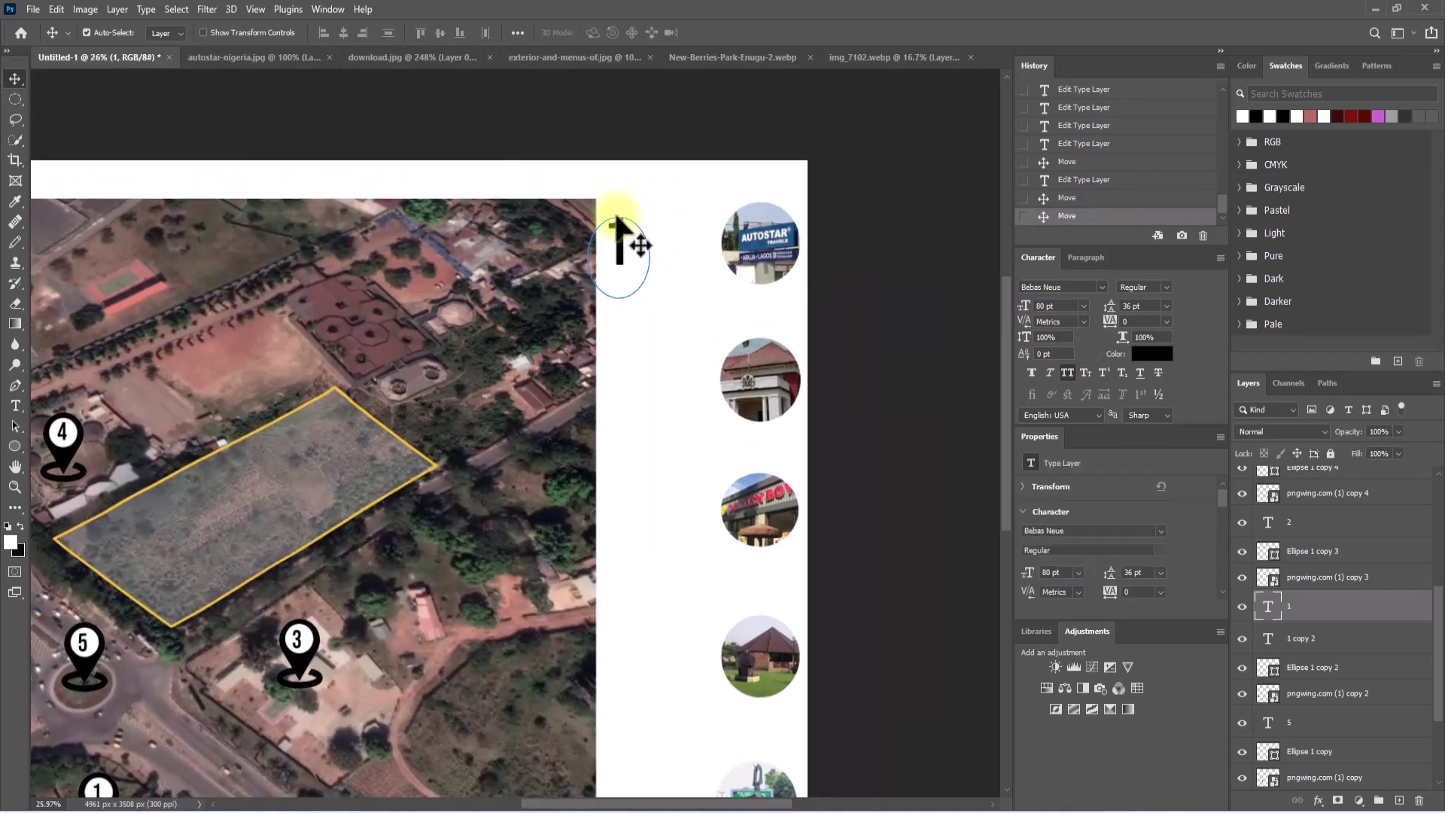
mouse_move(611, 250)
mouse_down()
mouse_move(648, 247)
mouse_move(660, 226)
mouse_move(620, 273)
mouse_up()
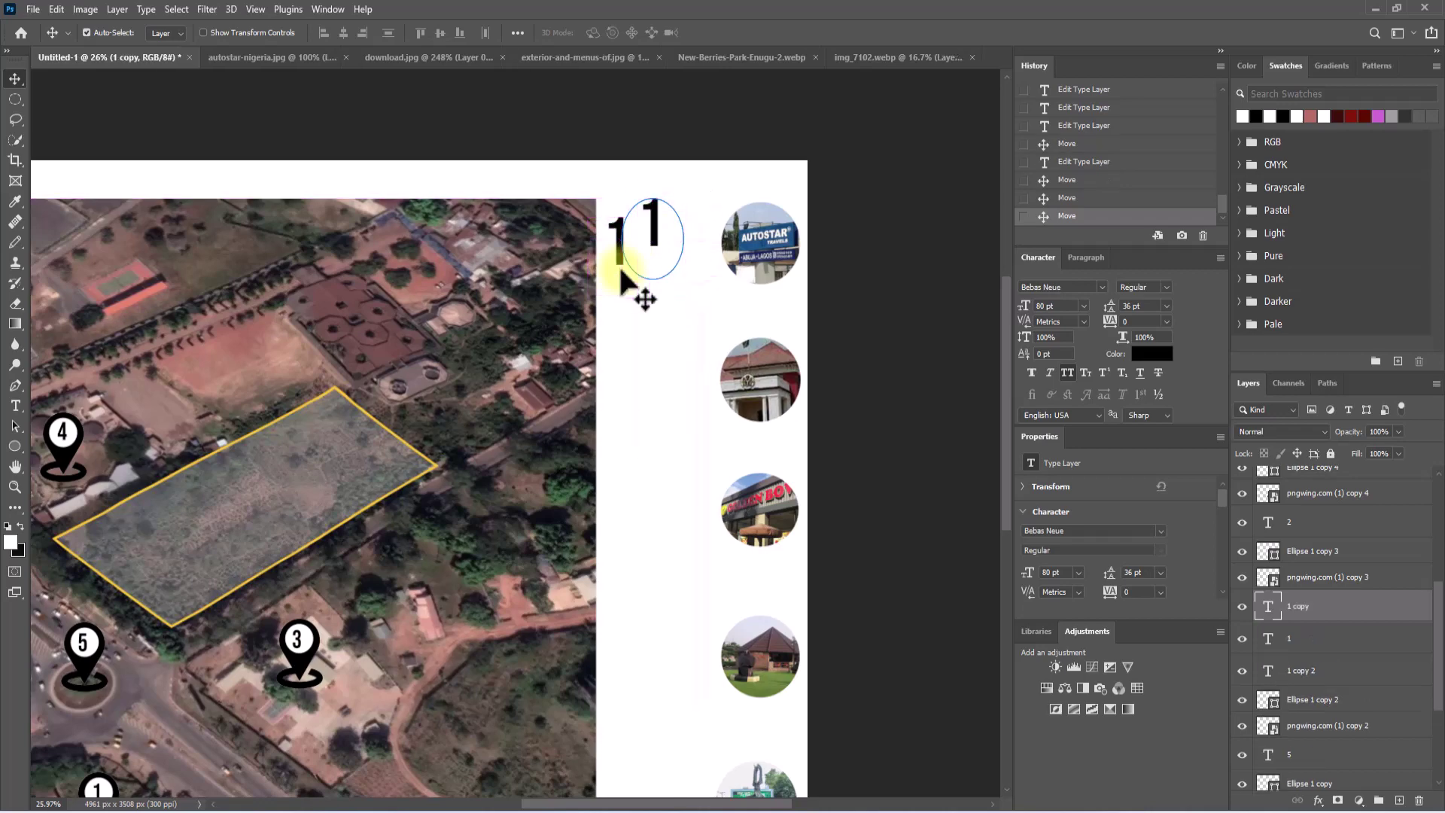
Set the font size of the duplicated number 1 to 24 pt
click(655, 224)
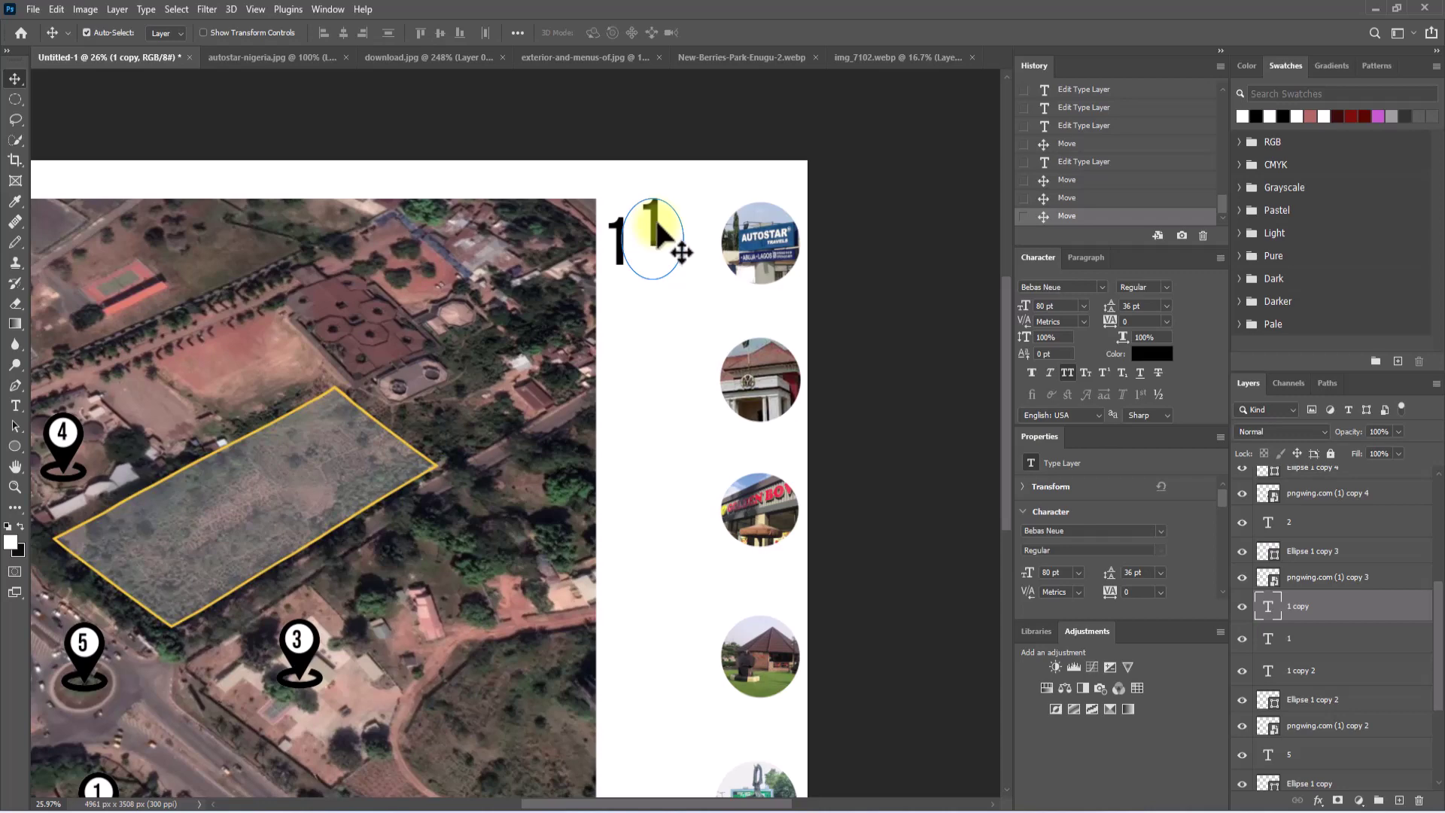
click(1082, 306)
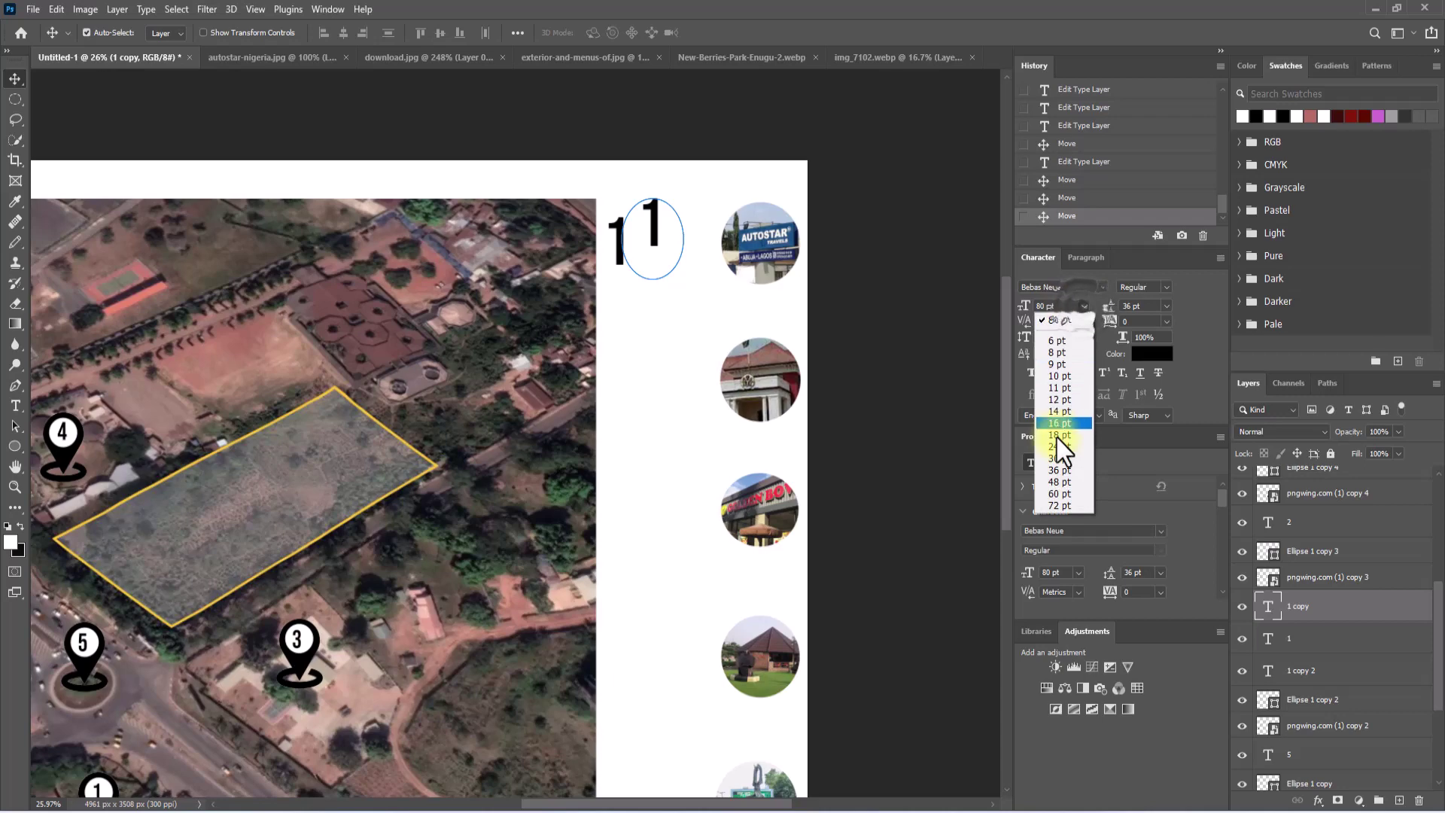
click(1059, 435)
click(651, 230)
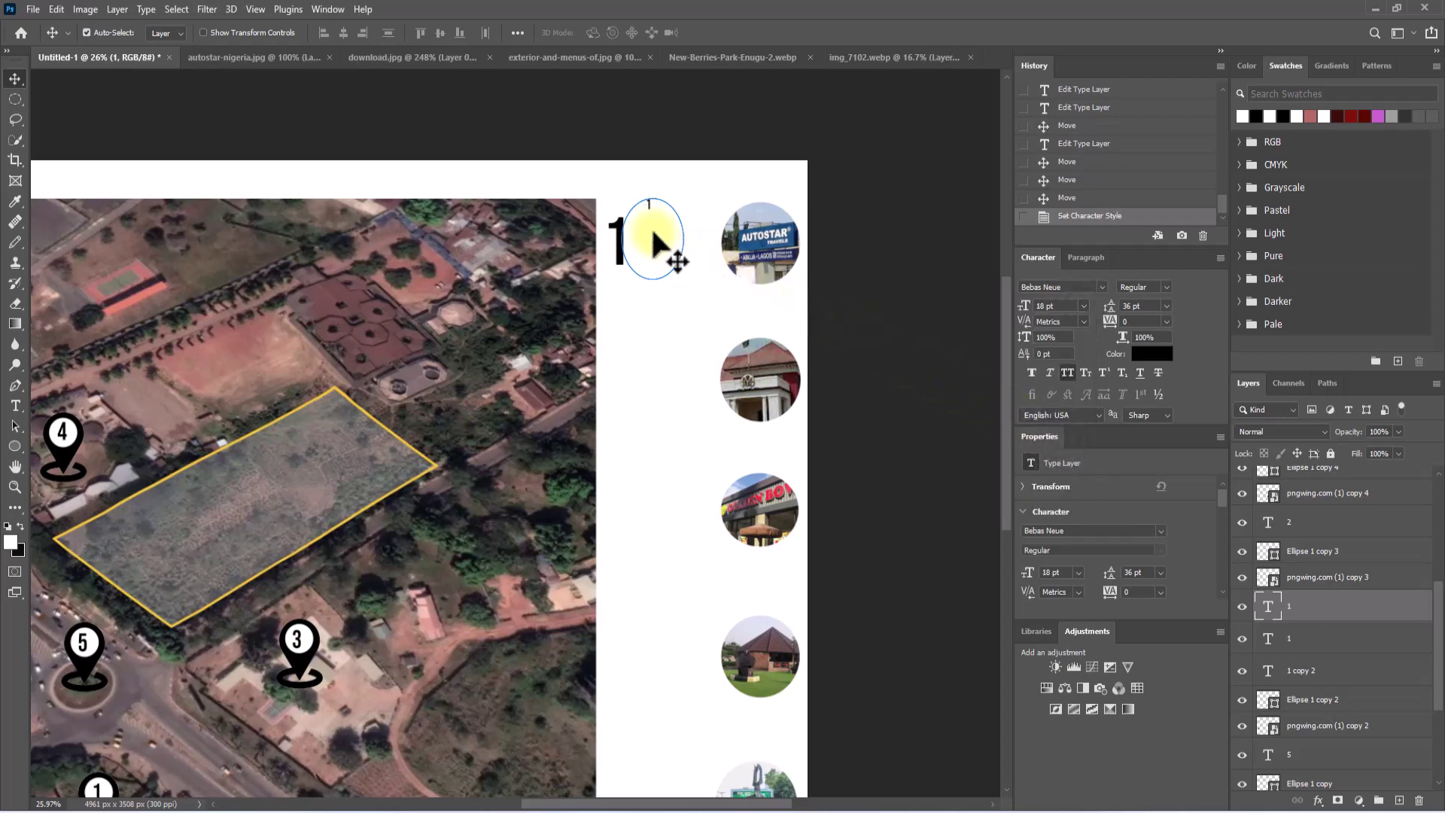
scroll(657, 242, up, 1)
scroll(651, 242, up, 2)
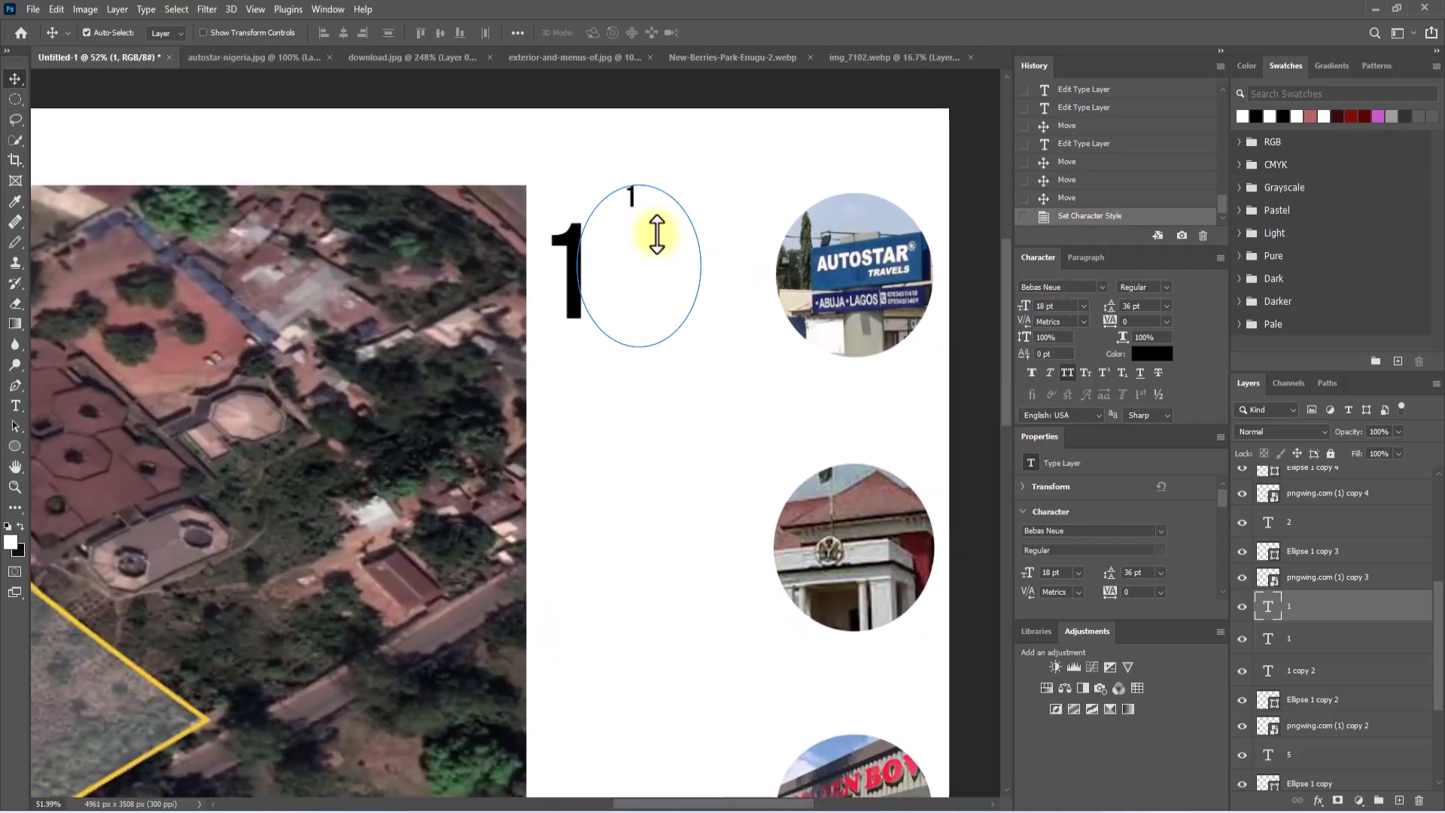
click(1082, 306)
click(1056, 447)
click(632, 200)
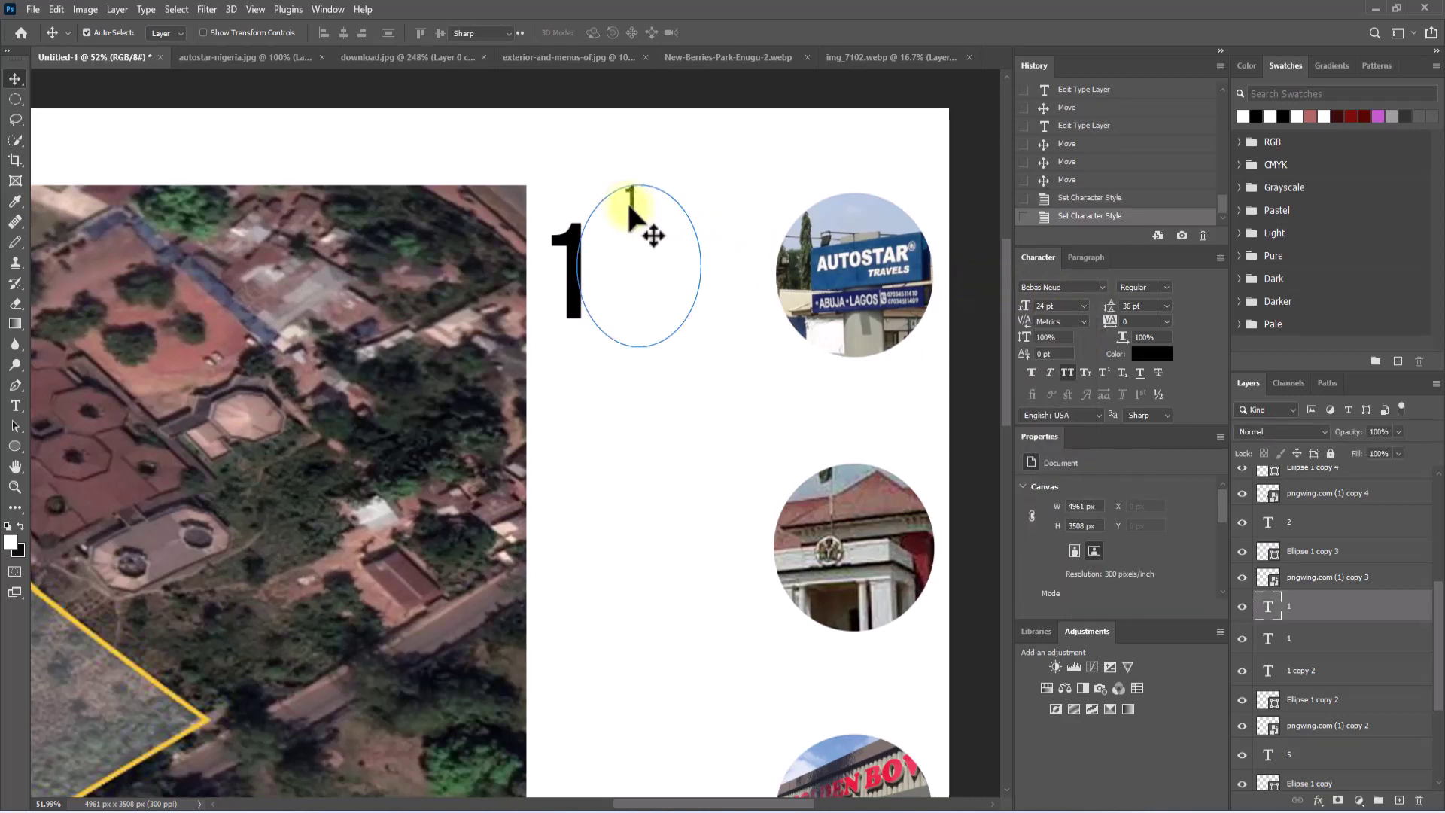
Enlarge the duplicate's text frame up to the Autostar photo and replace its text with "AUTO-STAR TRAVELS"
key(t)
click(630, 200)
drag(702, 262, 783, 284)
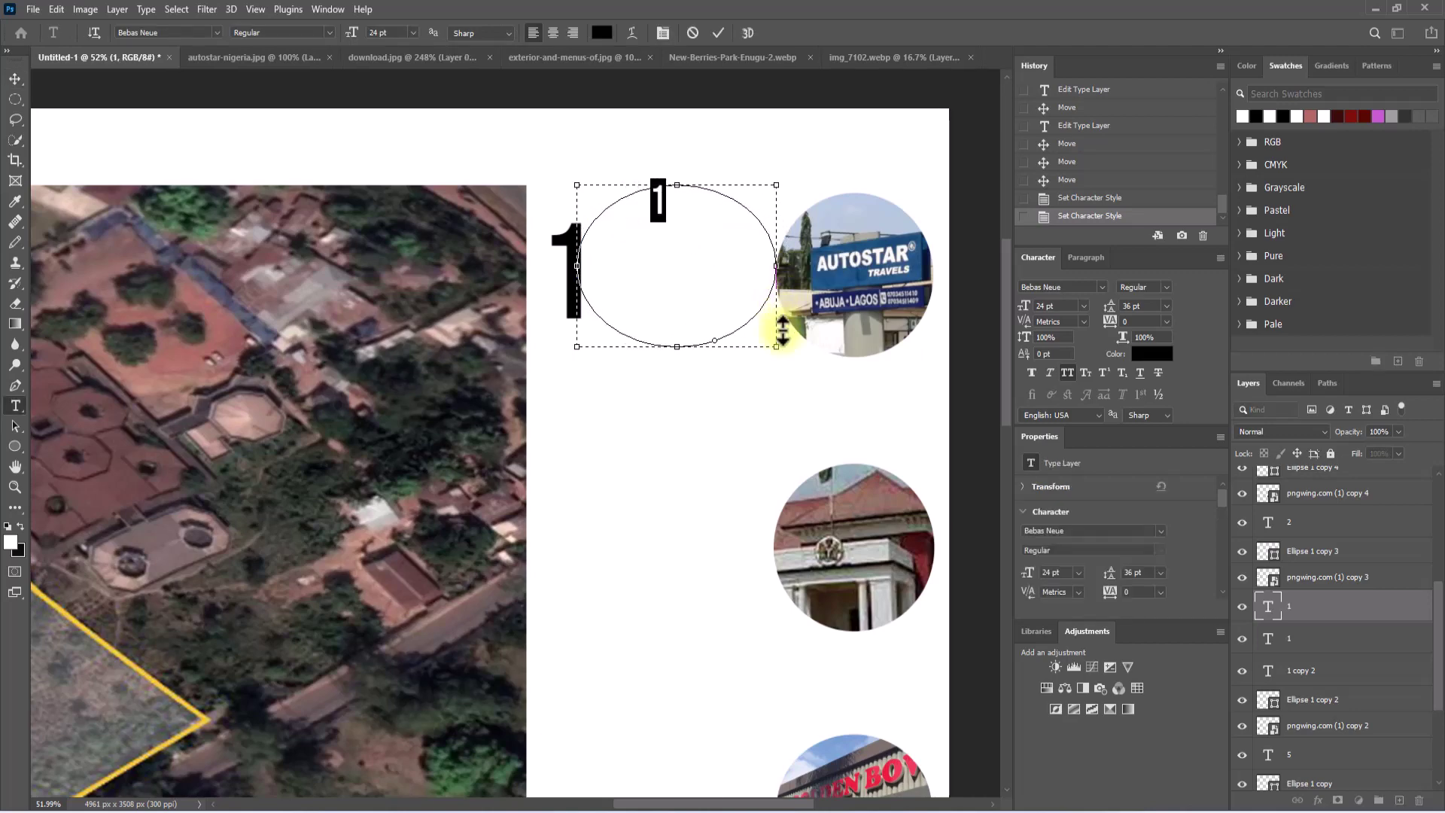
drag(786, 347, 789, 365)
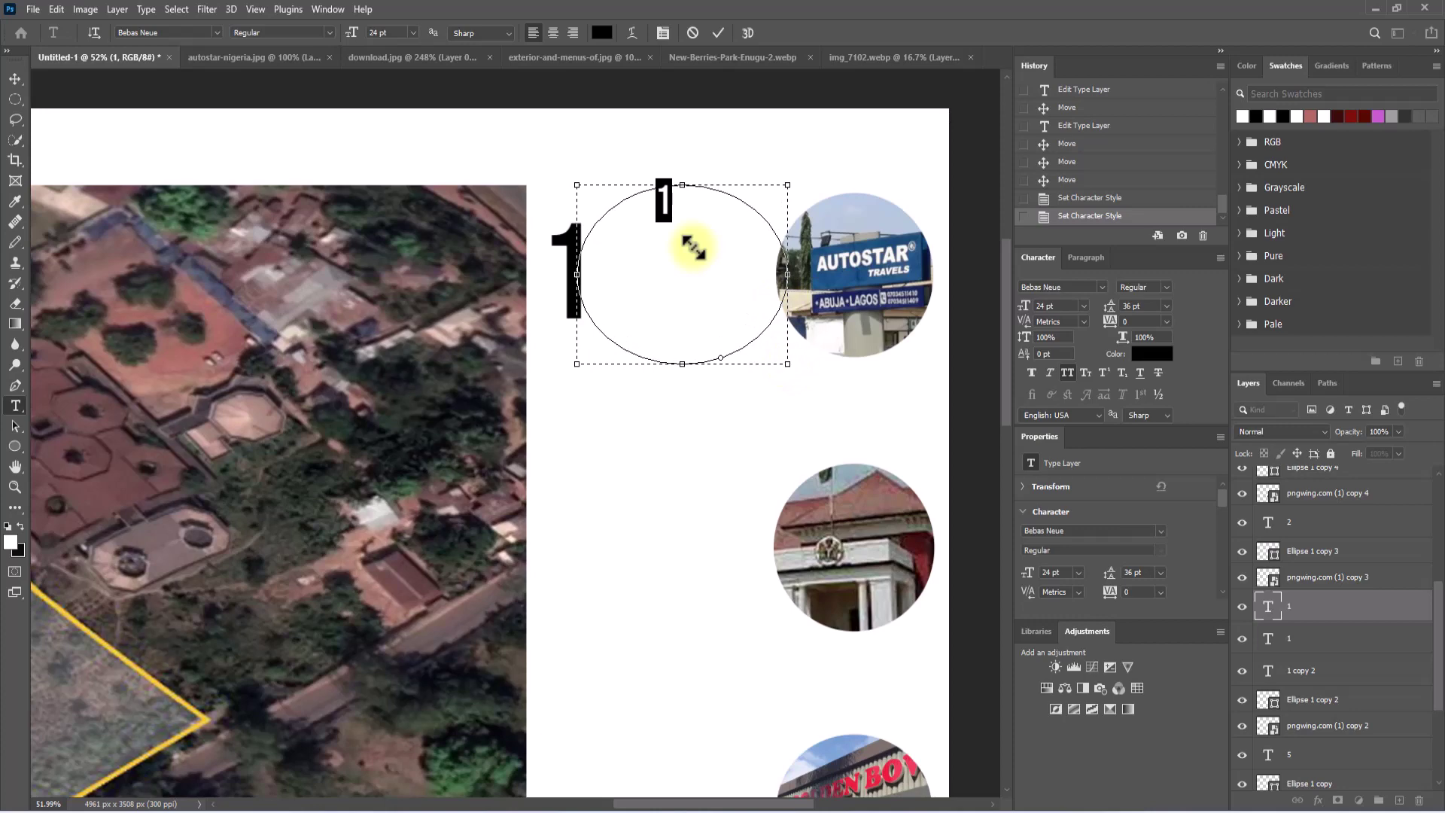
key(Right)
text(AUTO)
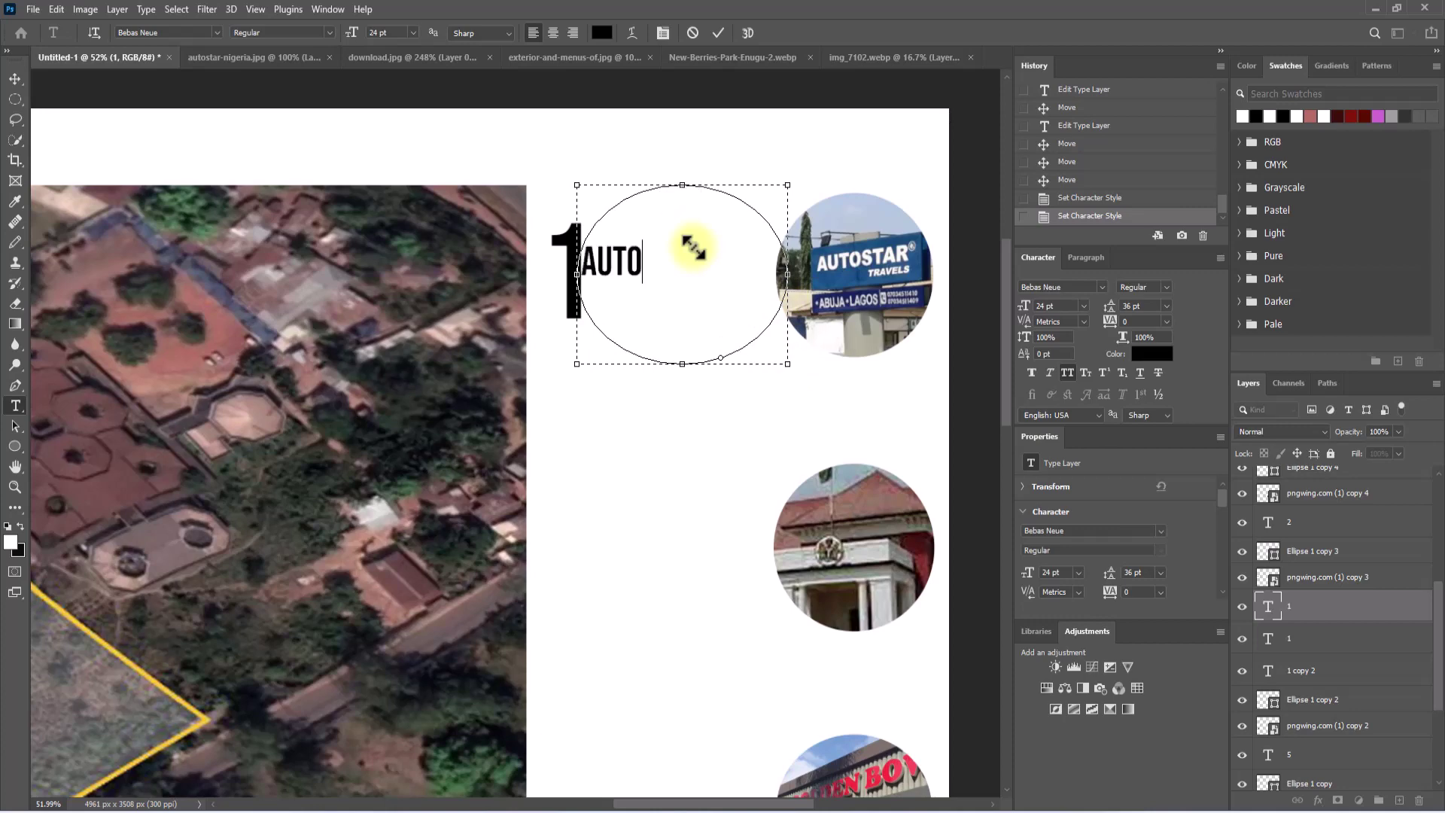
text(-STAR T)
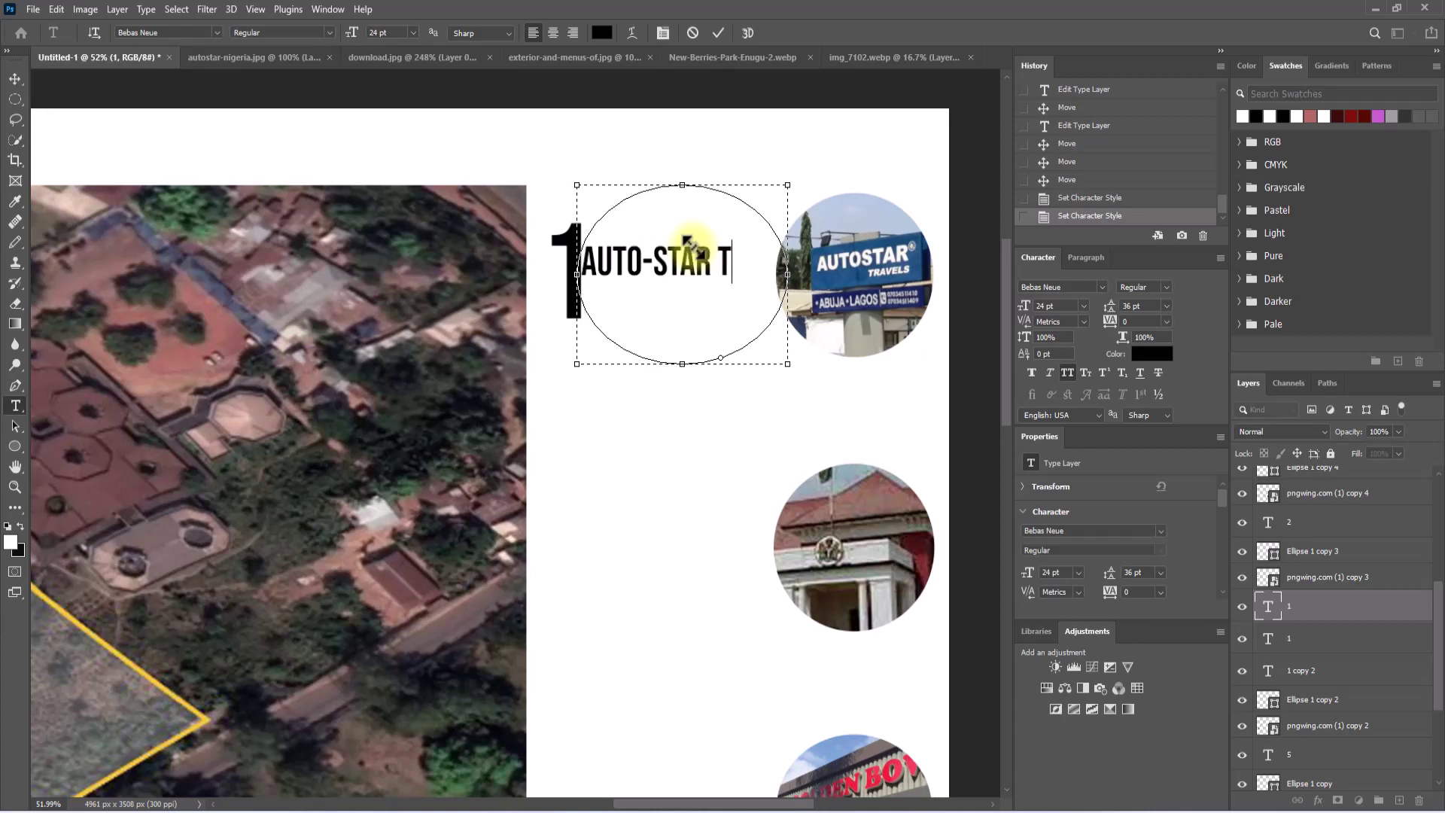
text(RAVELS)
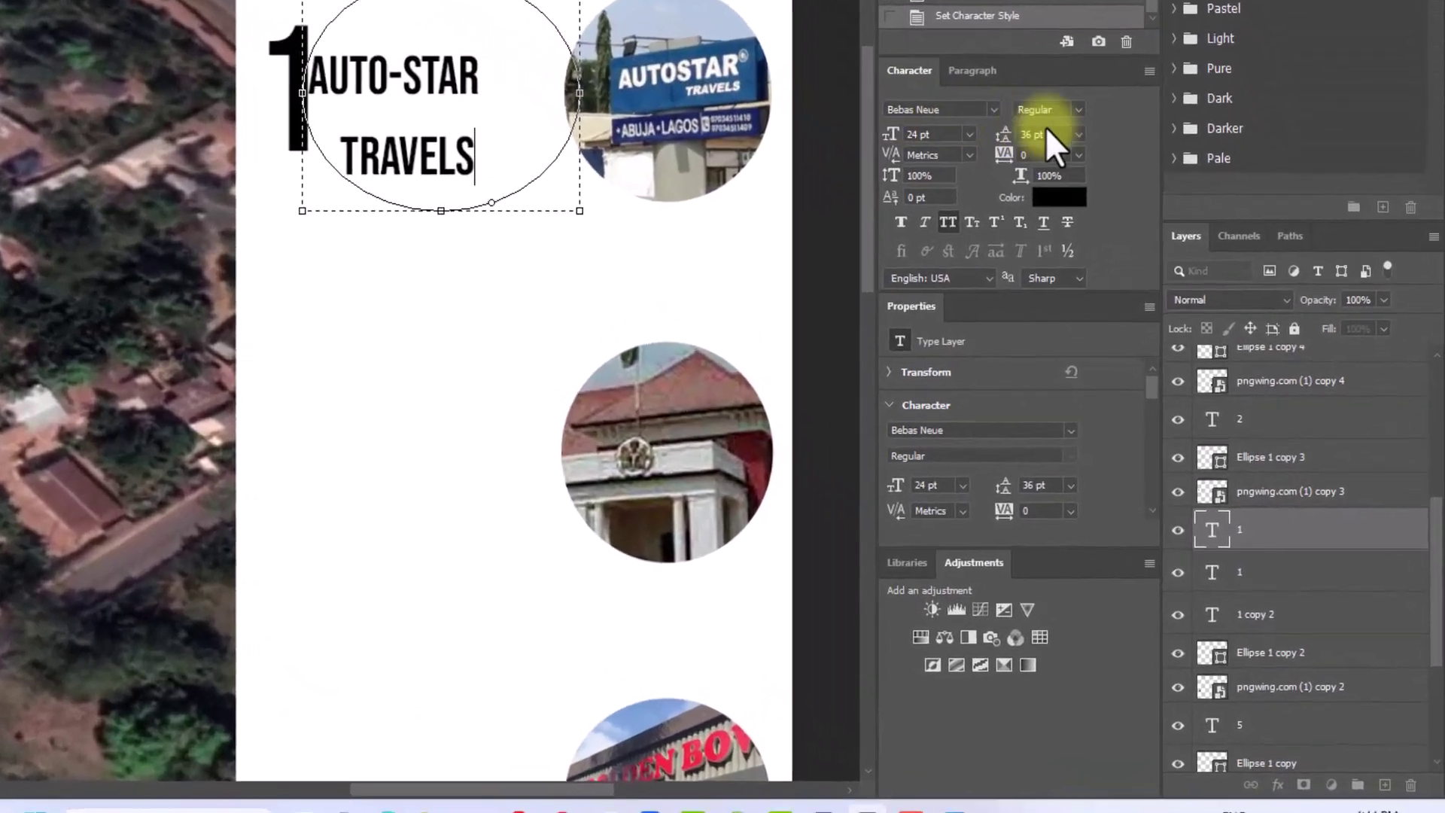
Set the leading of the whole AUTO-STAR TRAVELS label to 24 pt
click(1166, 306)
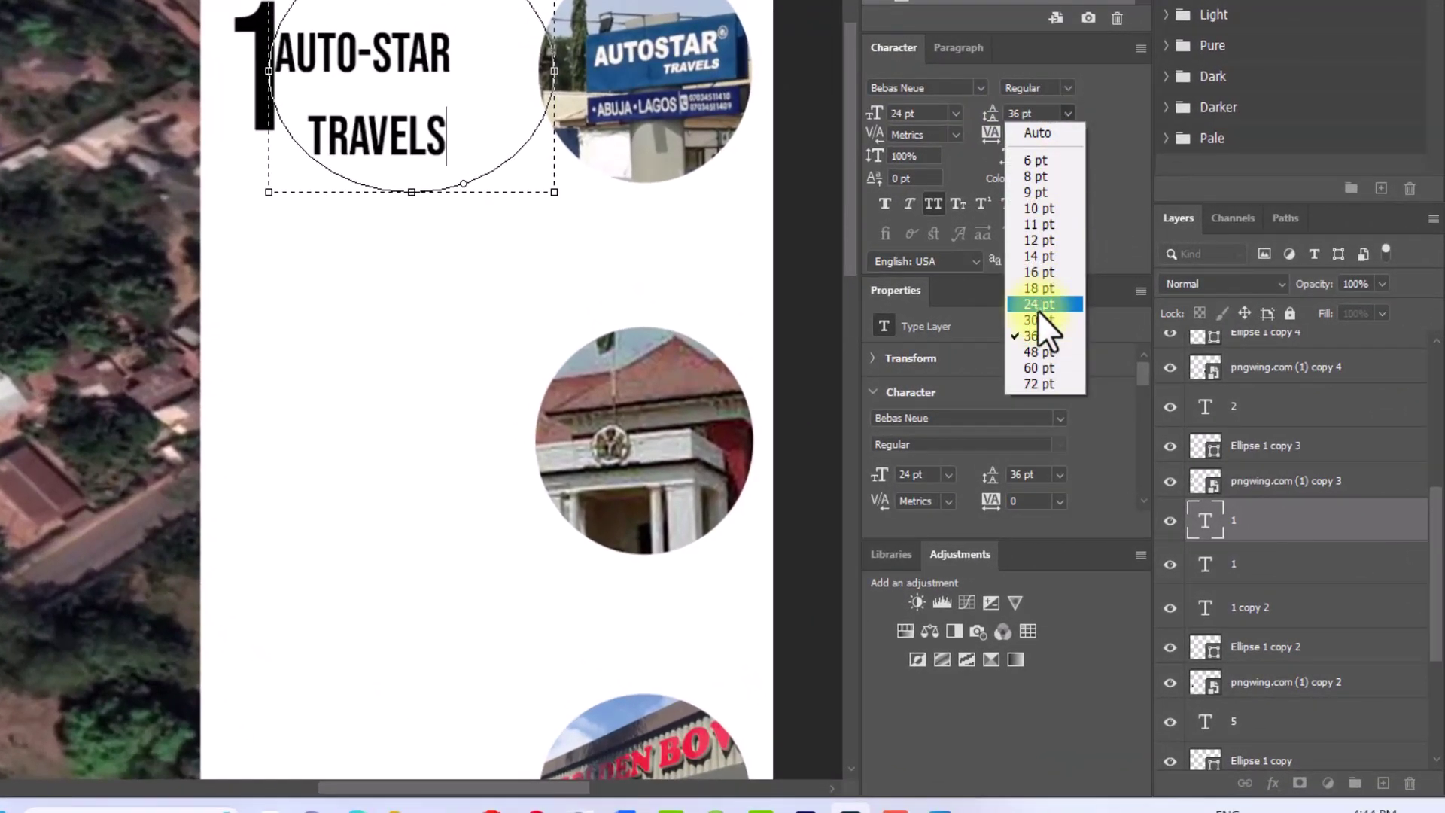
click(1039, 305)
drag(474, 151, 203, 25)
click(1045, 110)
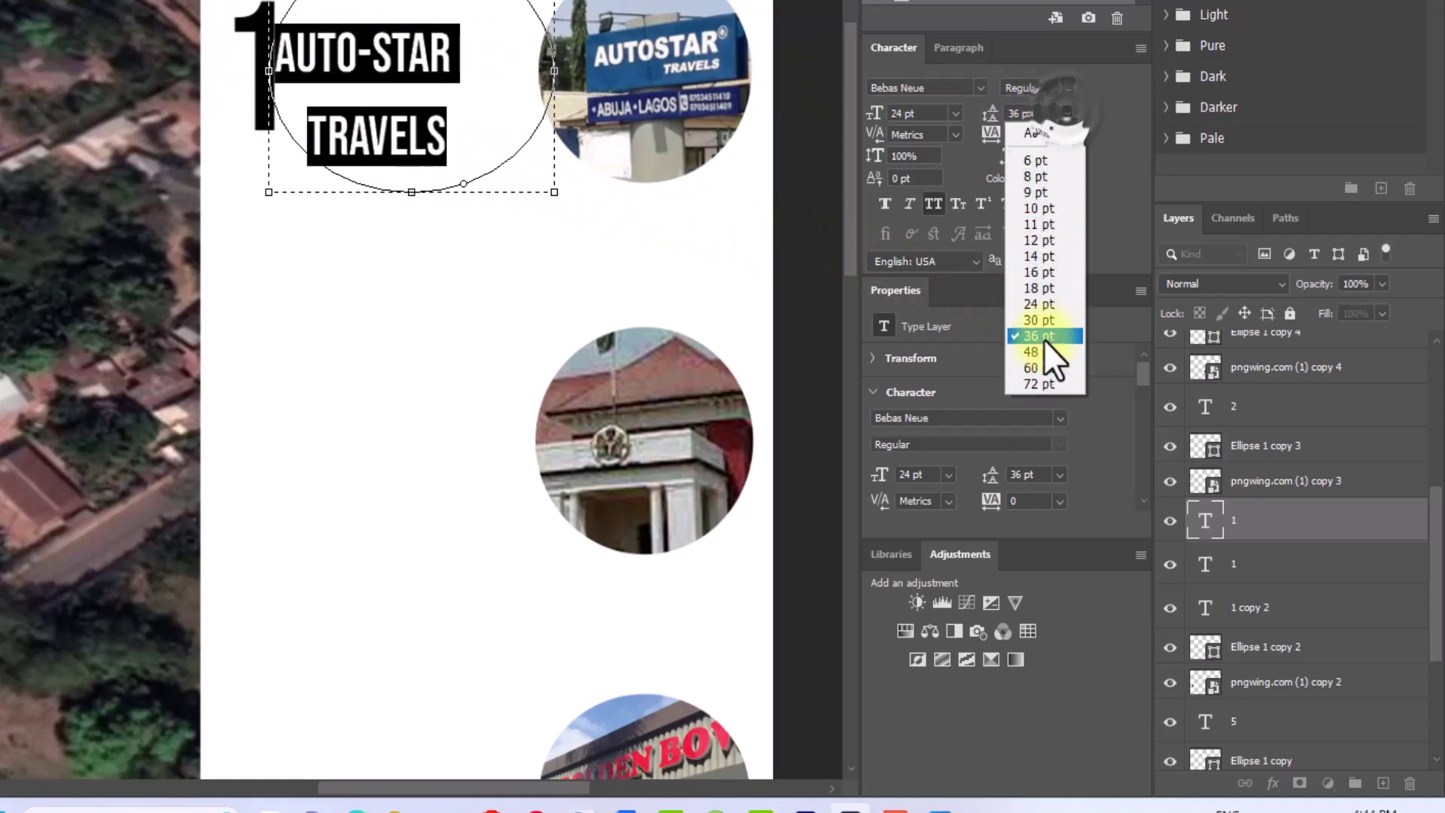
click(1041, 305)
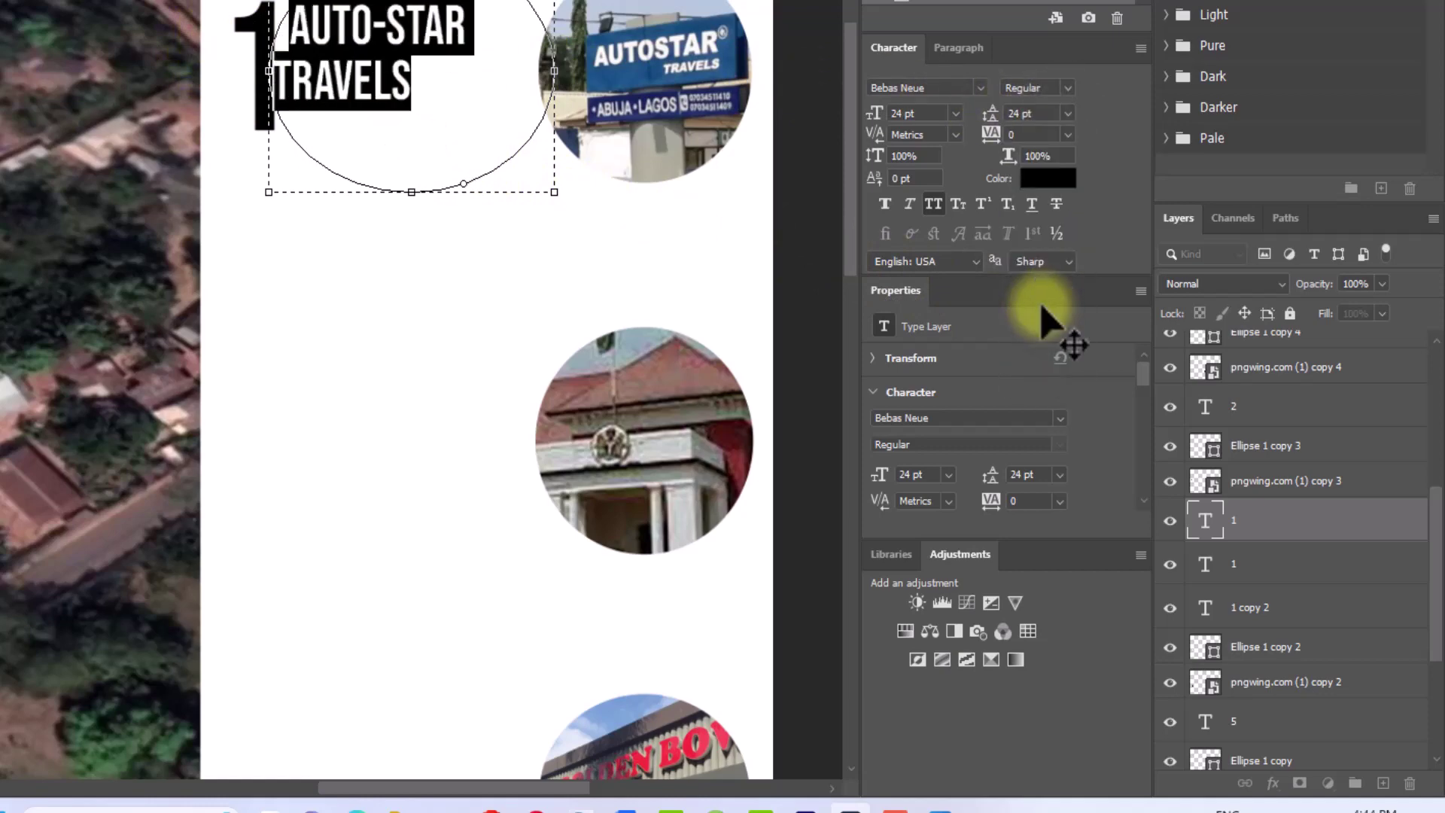
Set the leading of the AUTO-STAR TRAVELS label to 30 pt
click(1067, 113)
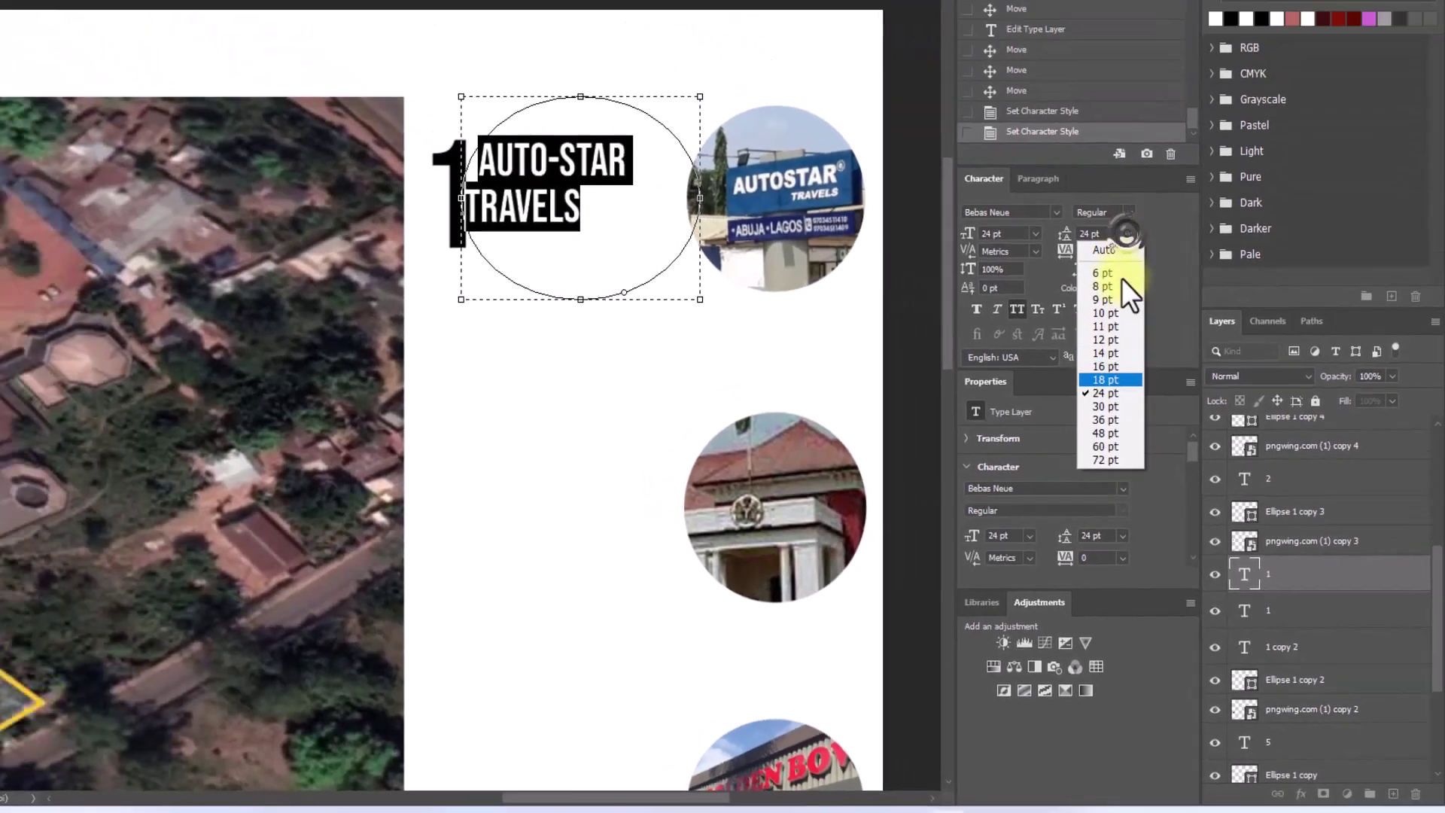
click(1104, 406)
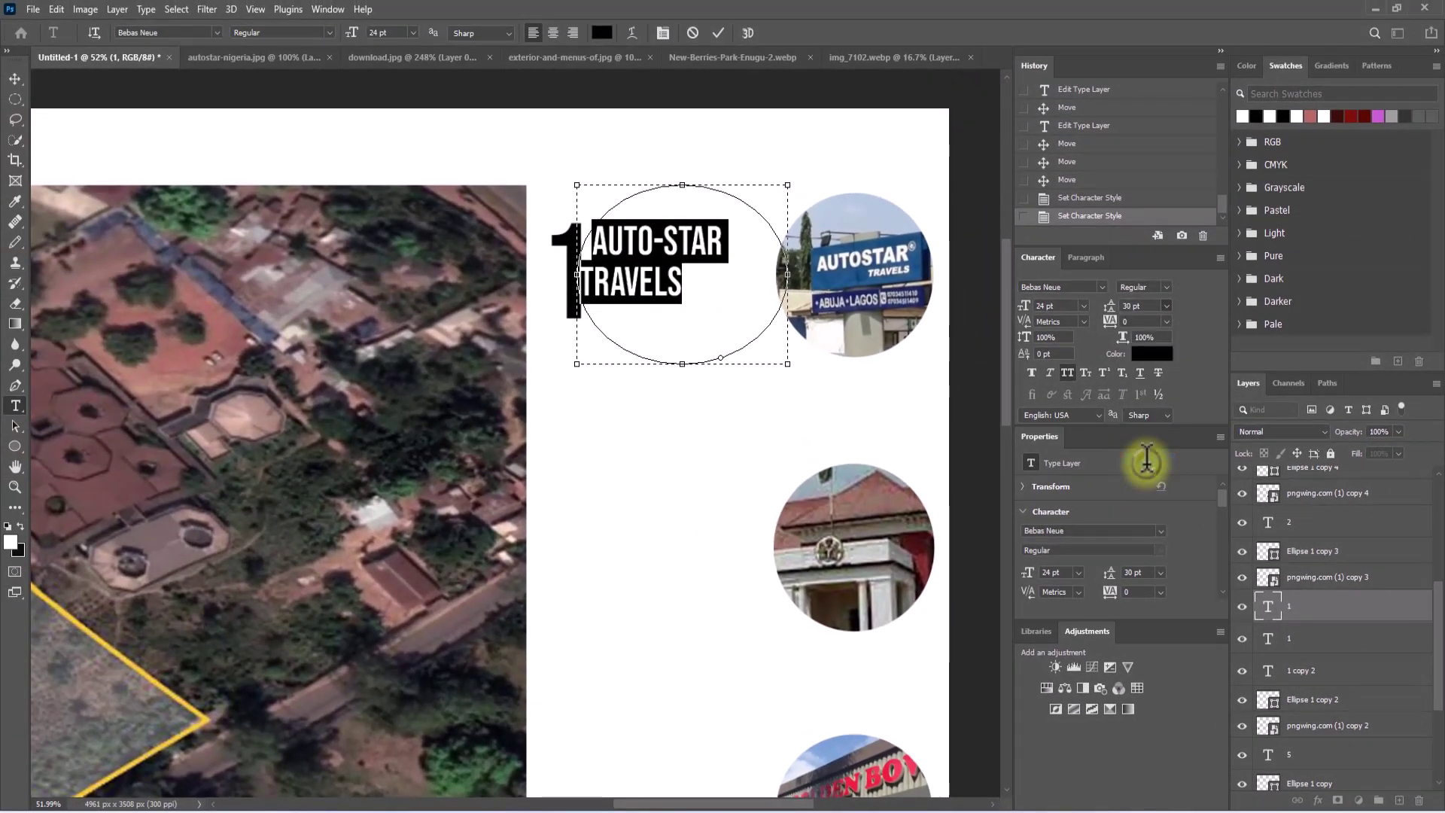
click(13, 73)
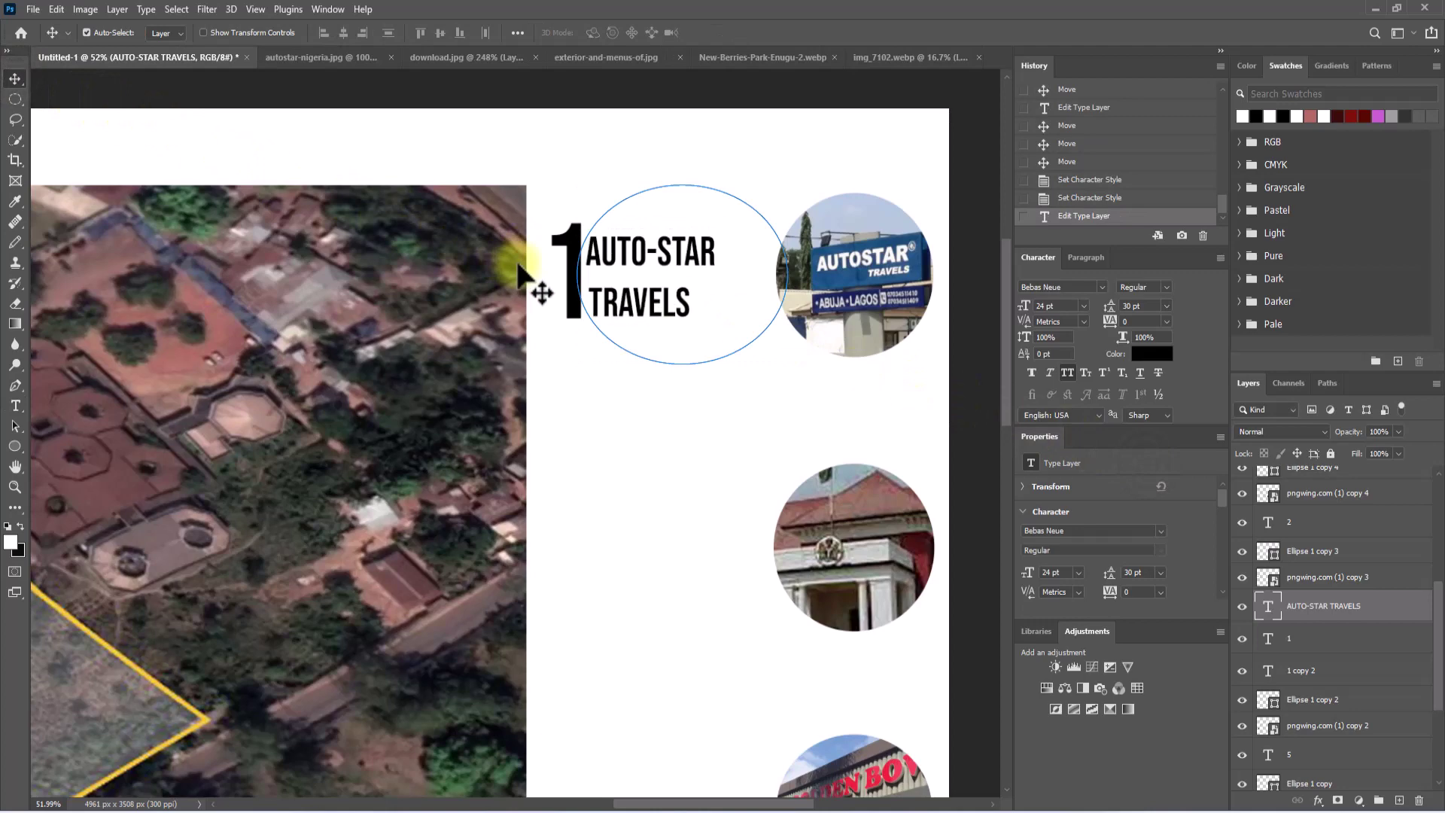
Move the AUTO-STAR TRAVELS label and the large number 1 slightly down and towards the Autostar photo, with a gap between them
alt+scroll(519, 275, down, 3)
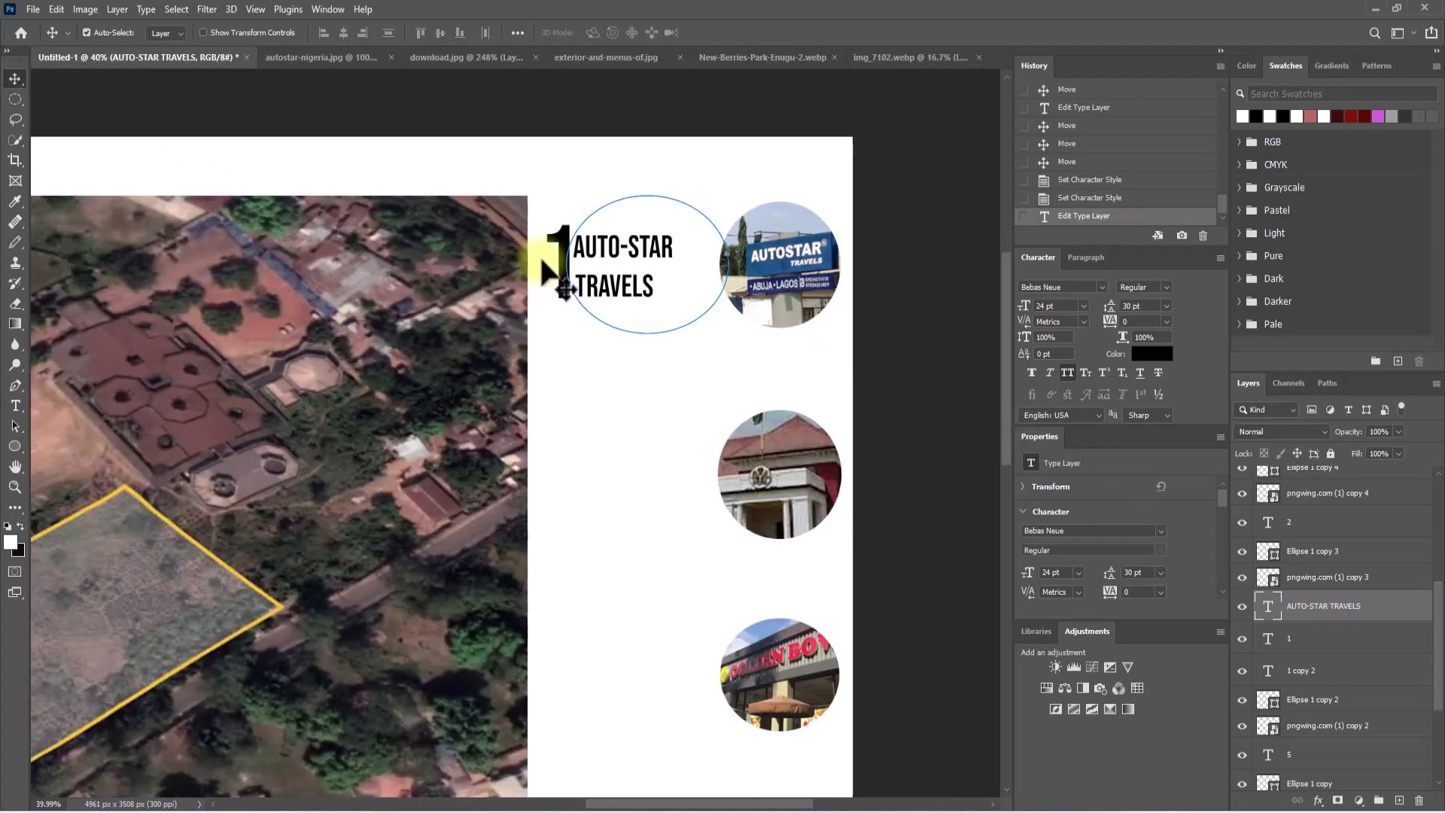
drag(624, 253, 640, 286)
drag(555, 252, 567, 283)
Duplicate the large number 1 and its AUTO-STAR TRAVELS label together beside each of the other four circular photos
scroll(568, 284, down, 2)
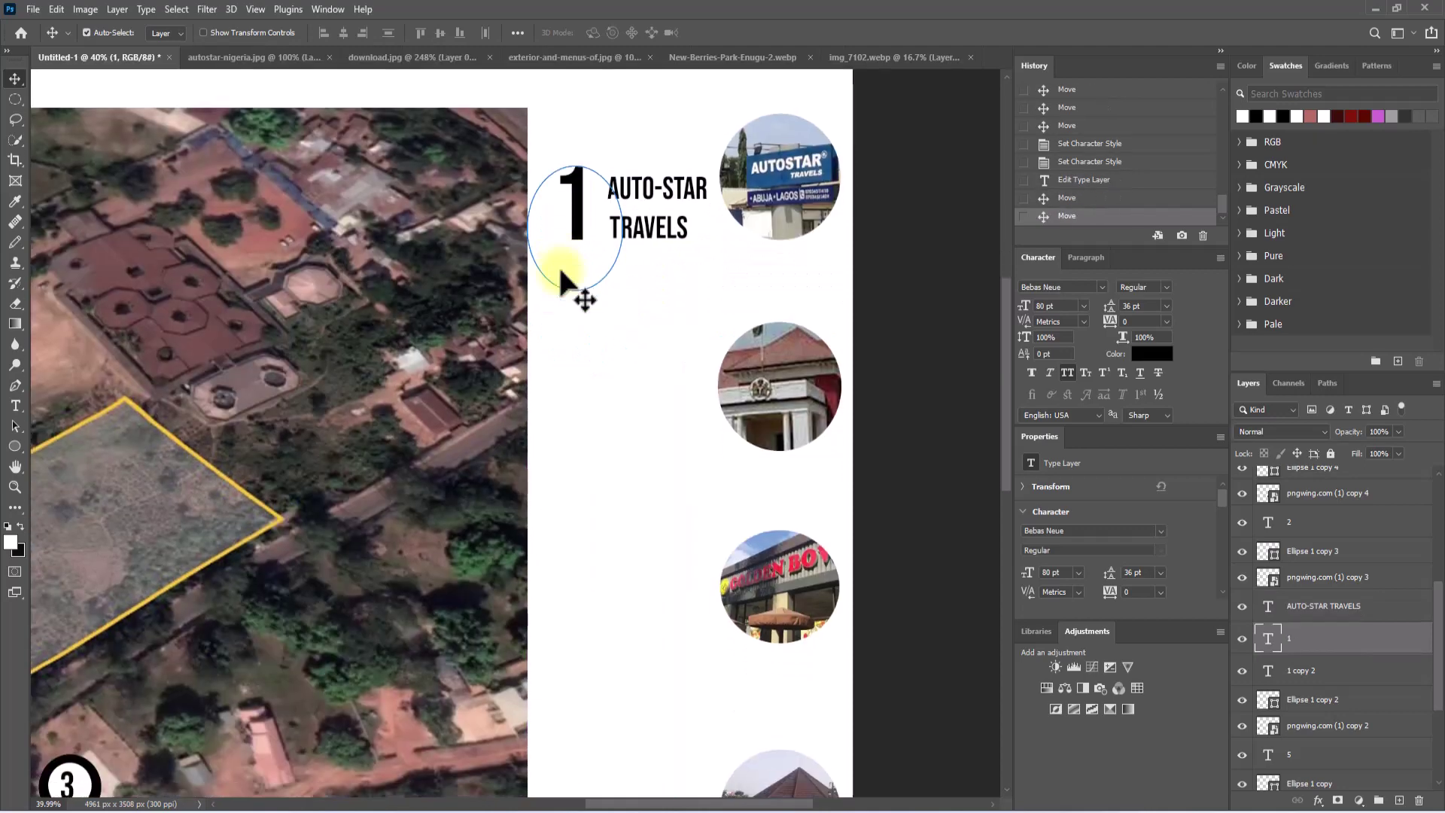
click(578, 230)
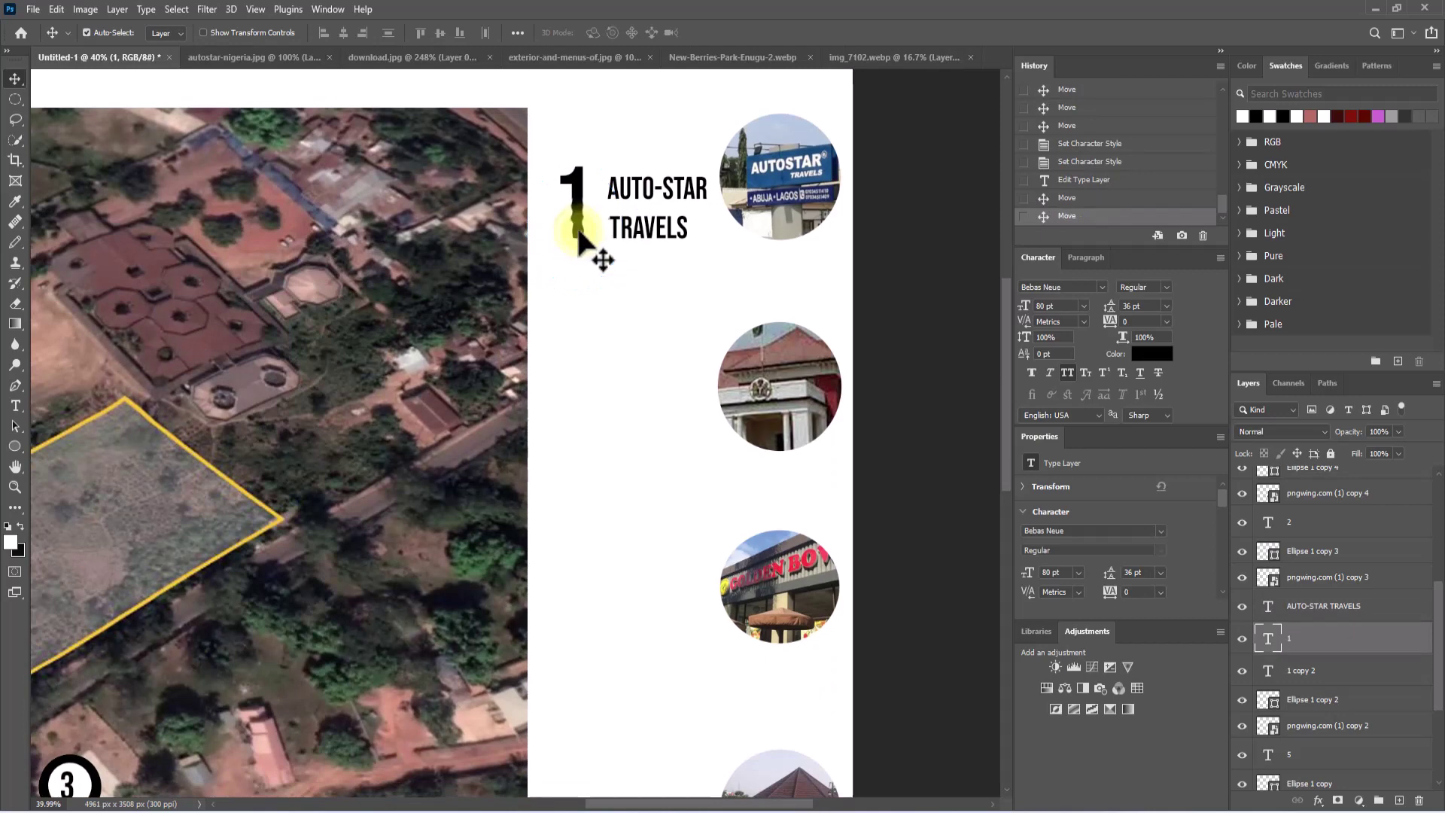
shift+click(637, 227)
drag(639, 221, 644, 444)
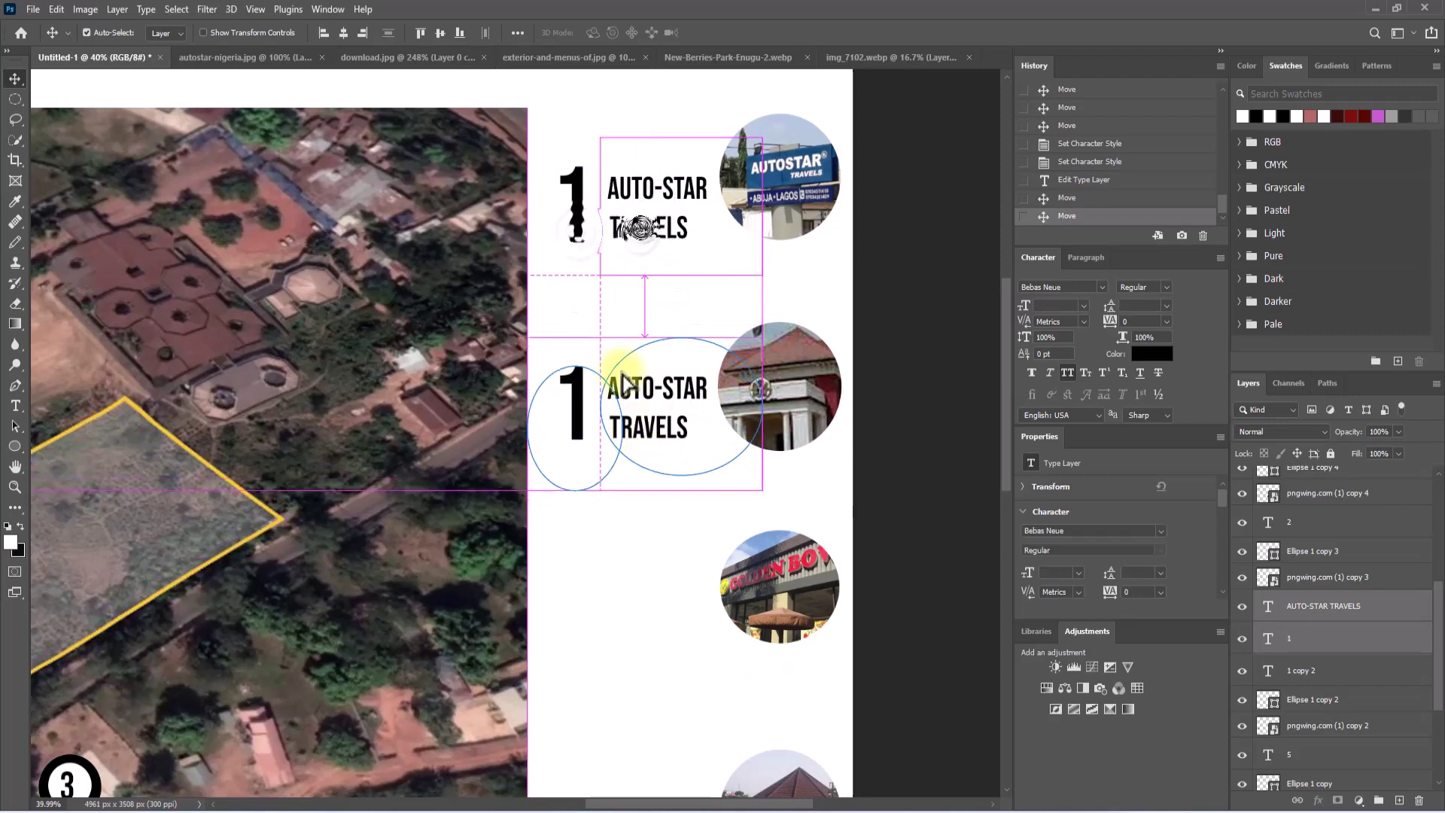
scroll(645, 301, down, 2)
drag(645, 248, 645, 467)
scroll(661, 468, down, 4)
drag(661, 233, 662, 684)
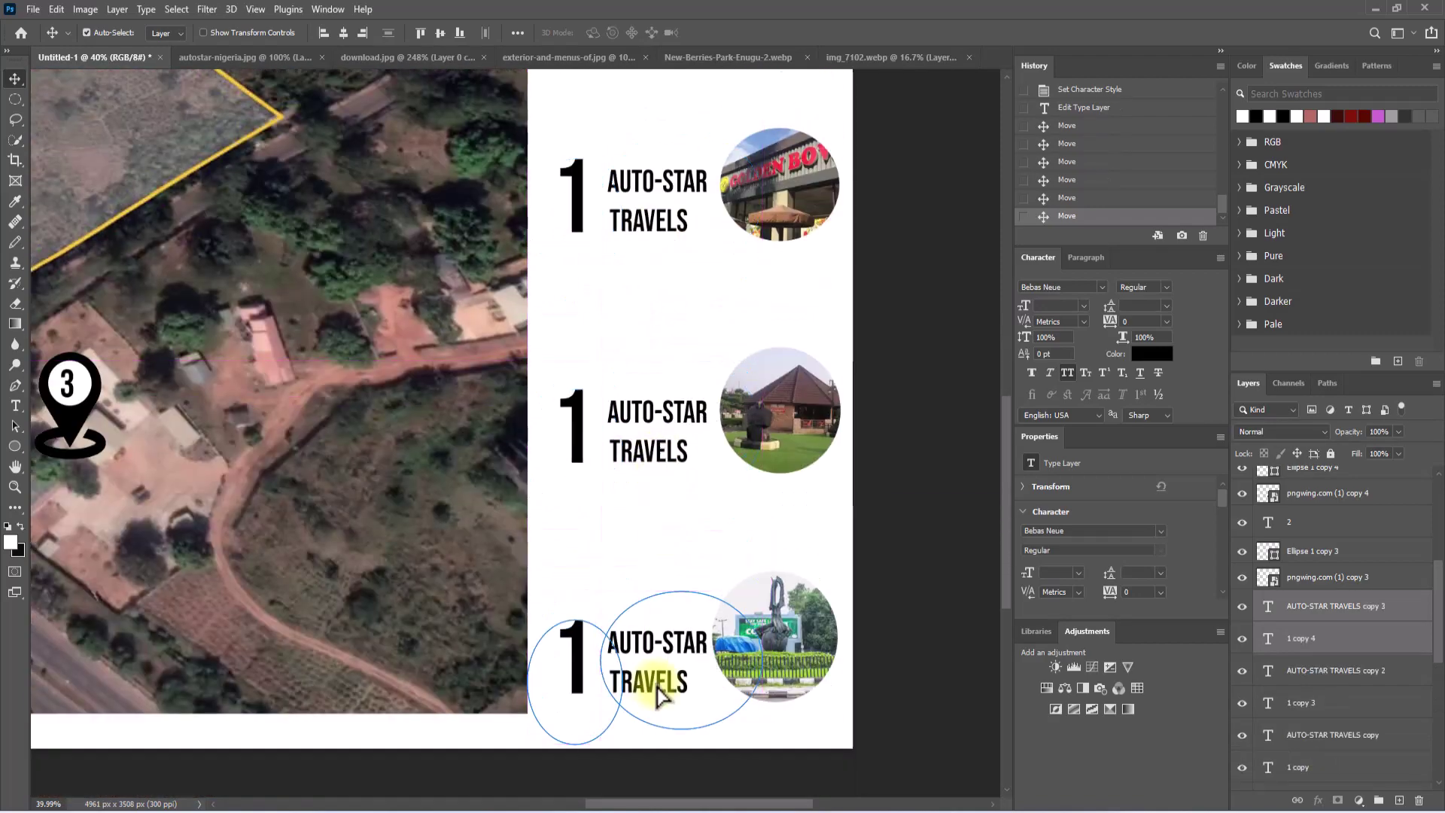
Change the large number beside the second photo to 2
scroll(655, 693, down, 6)
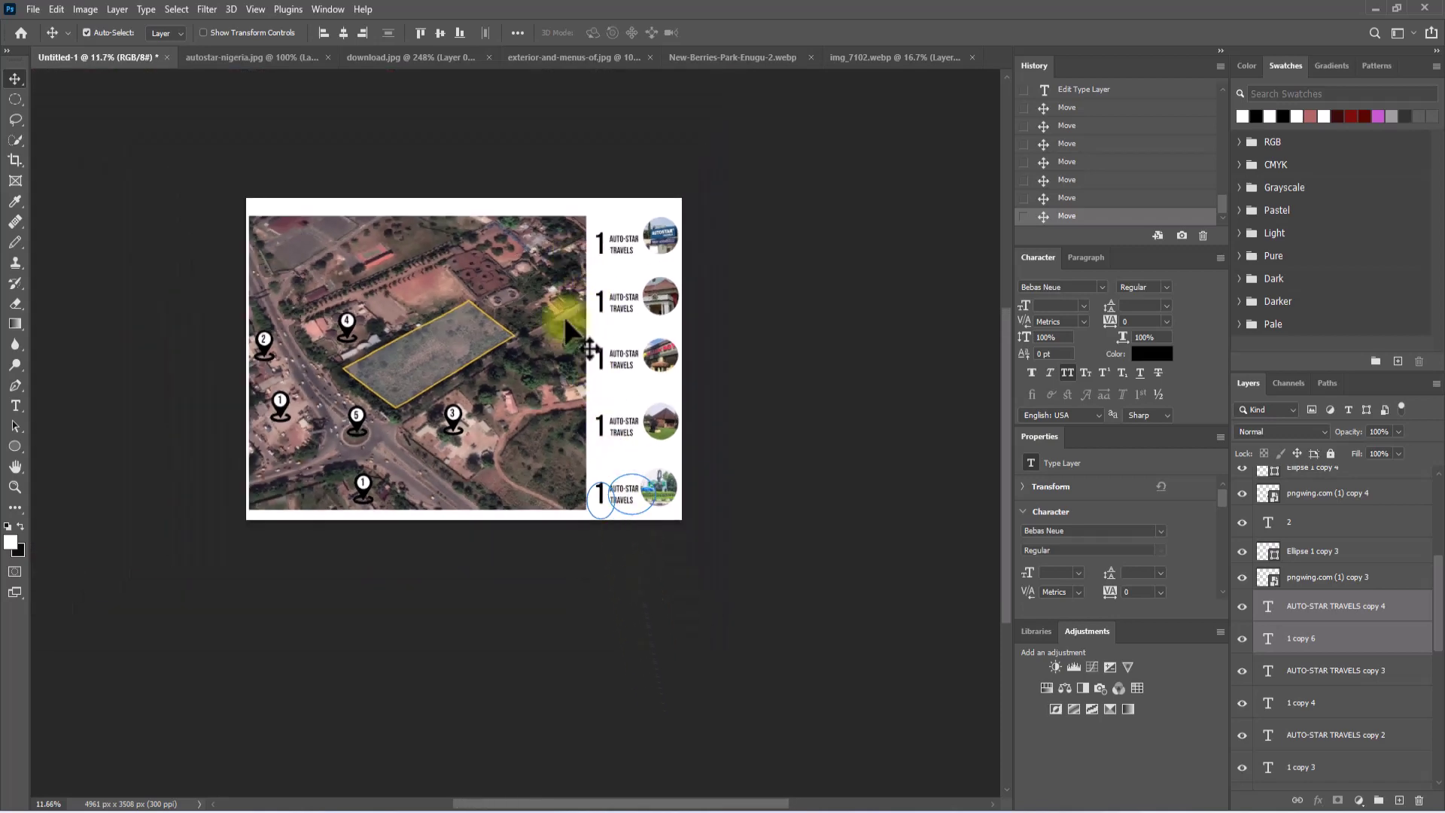
scroll(564, 319, up, 4)
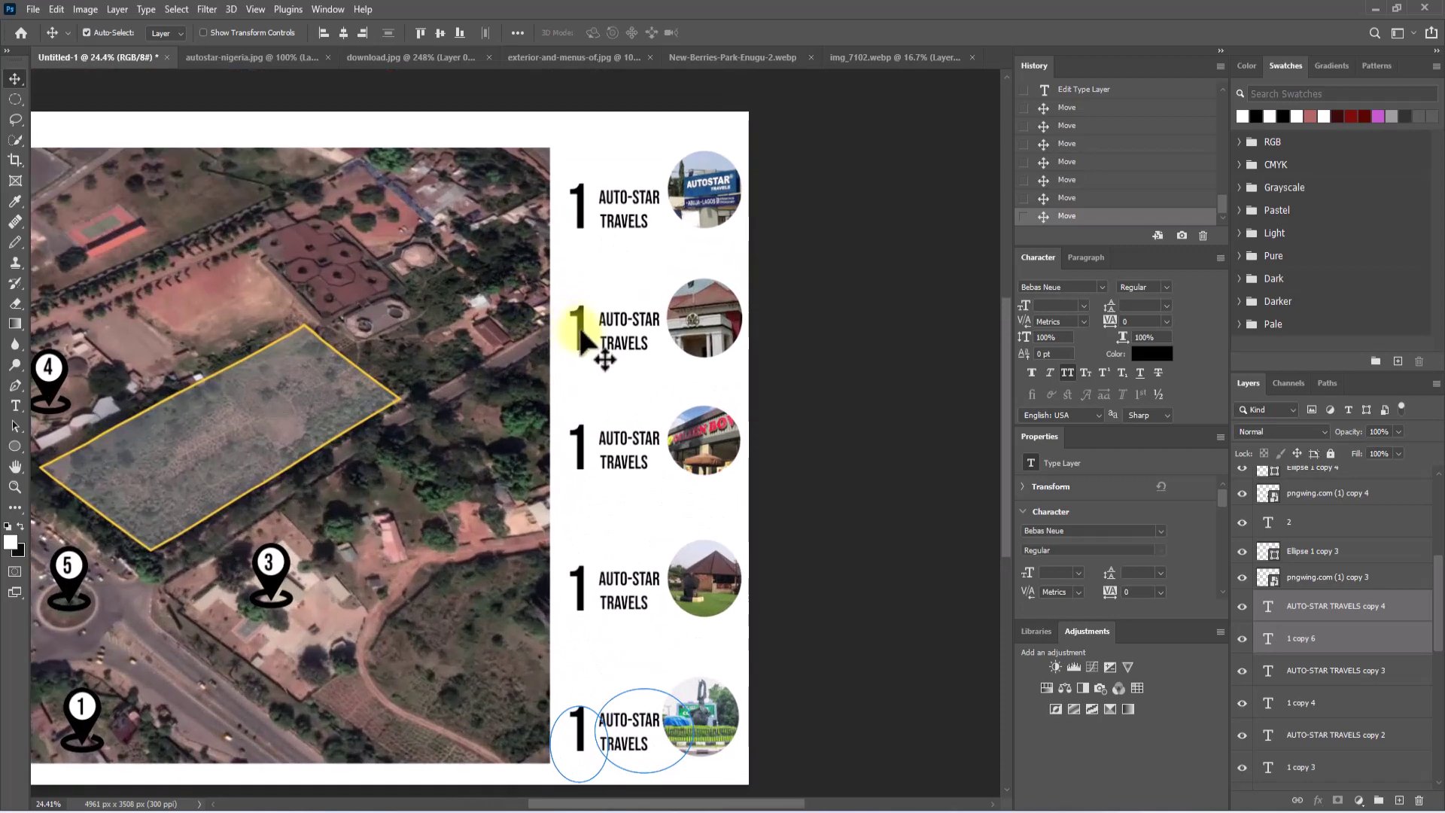
click(581, 332)
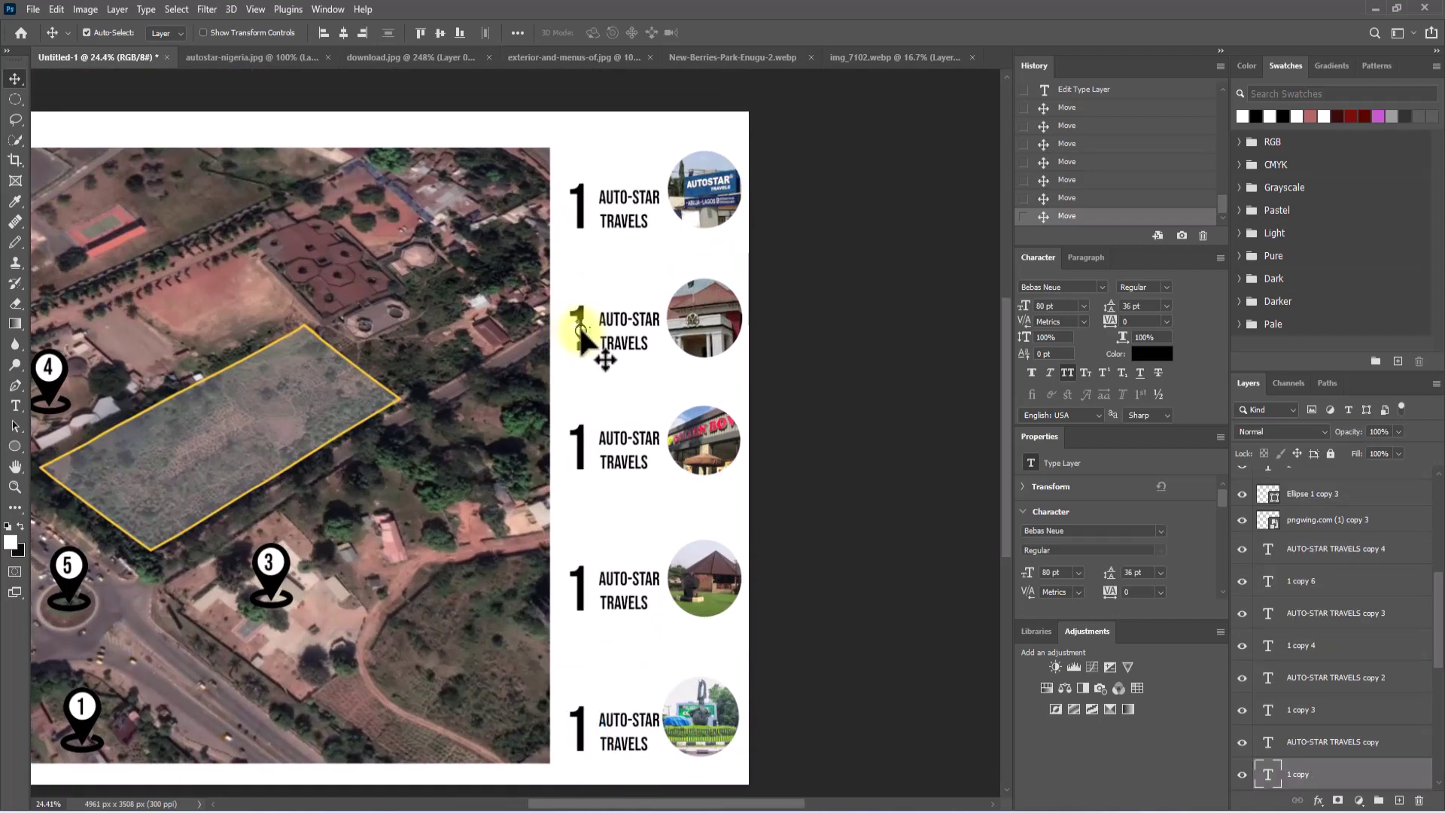
double_click(579, 329)
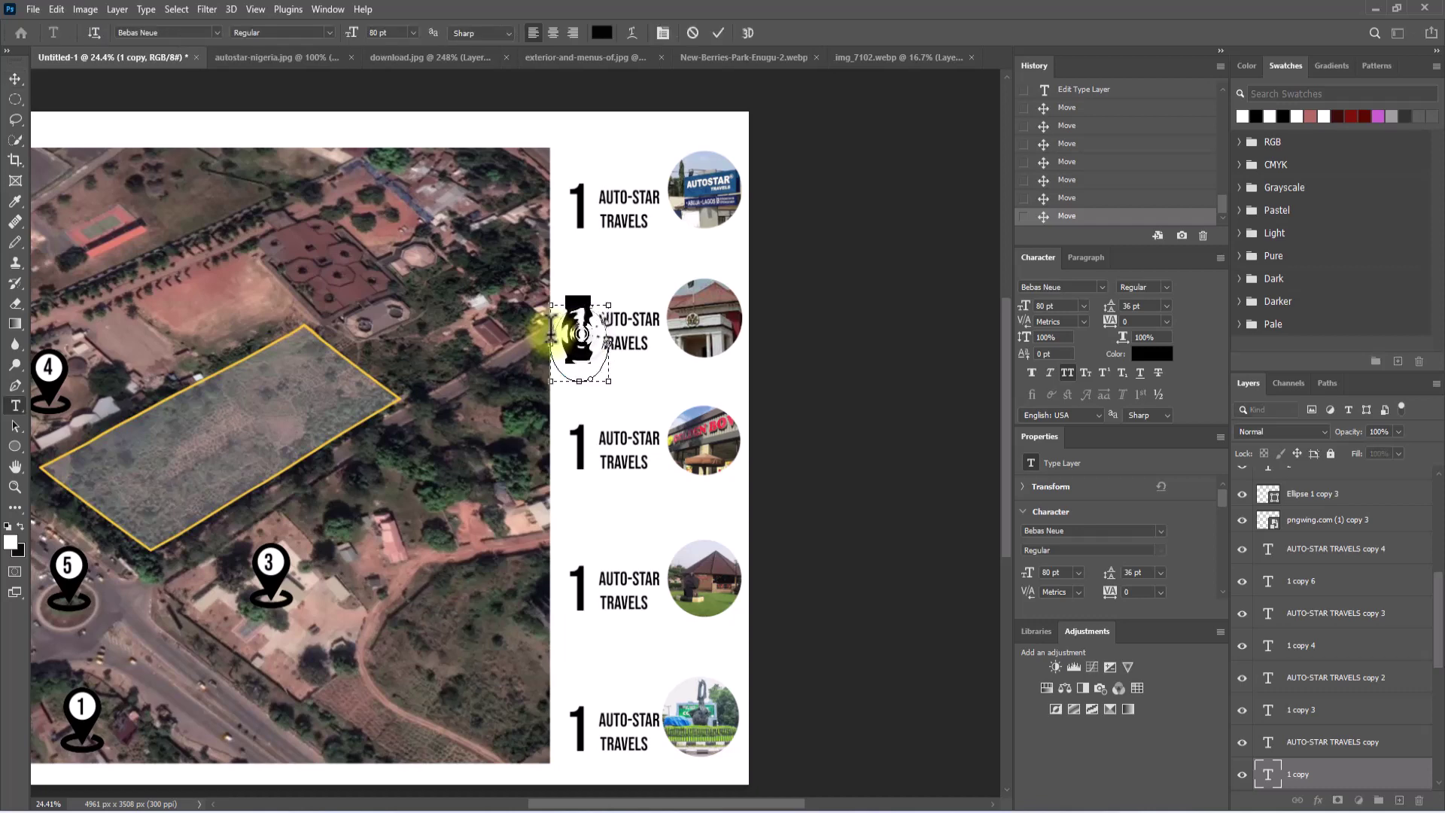
click(551, 332)
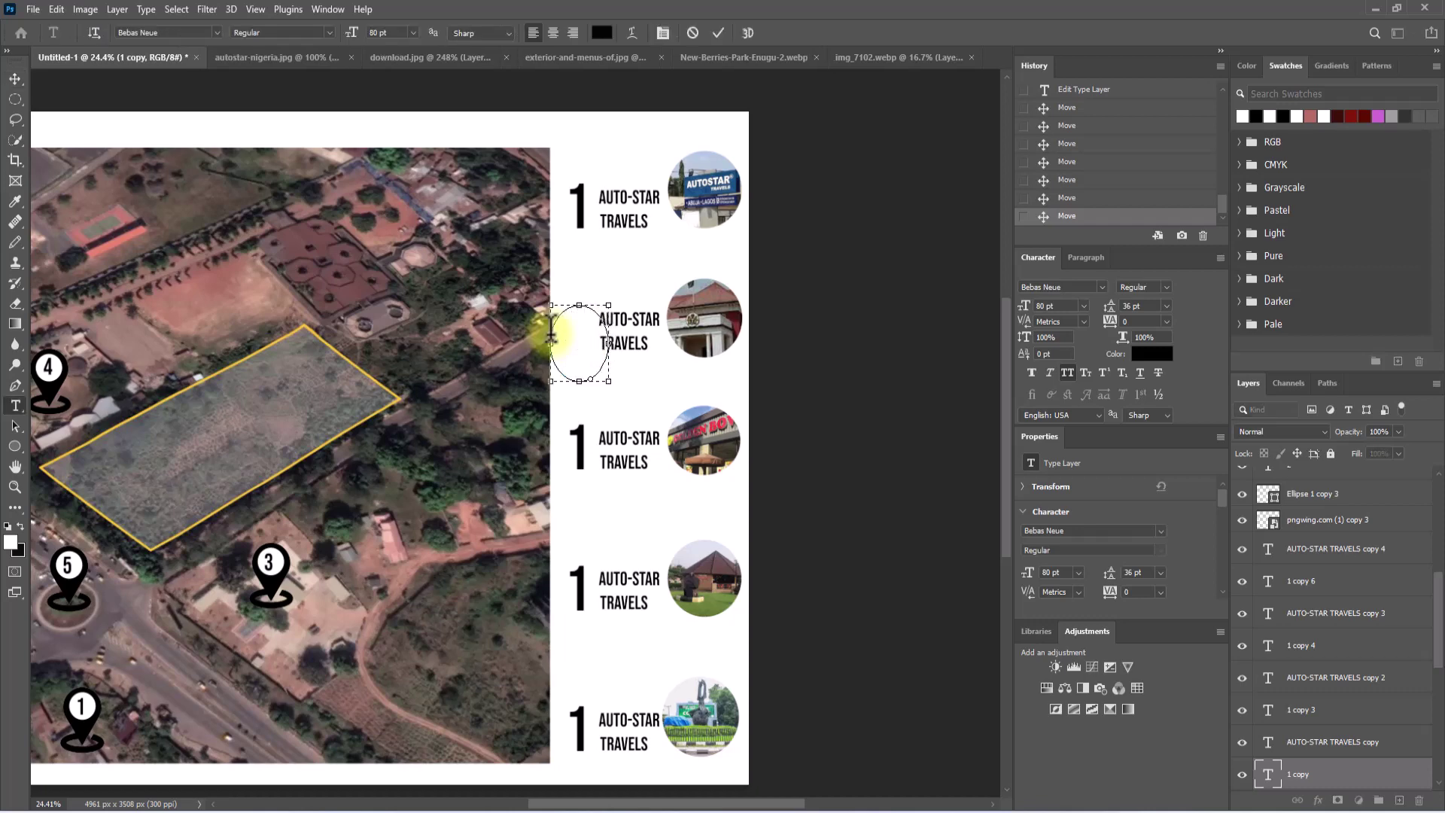
text(2)
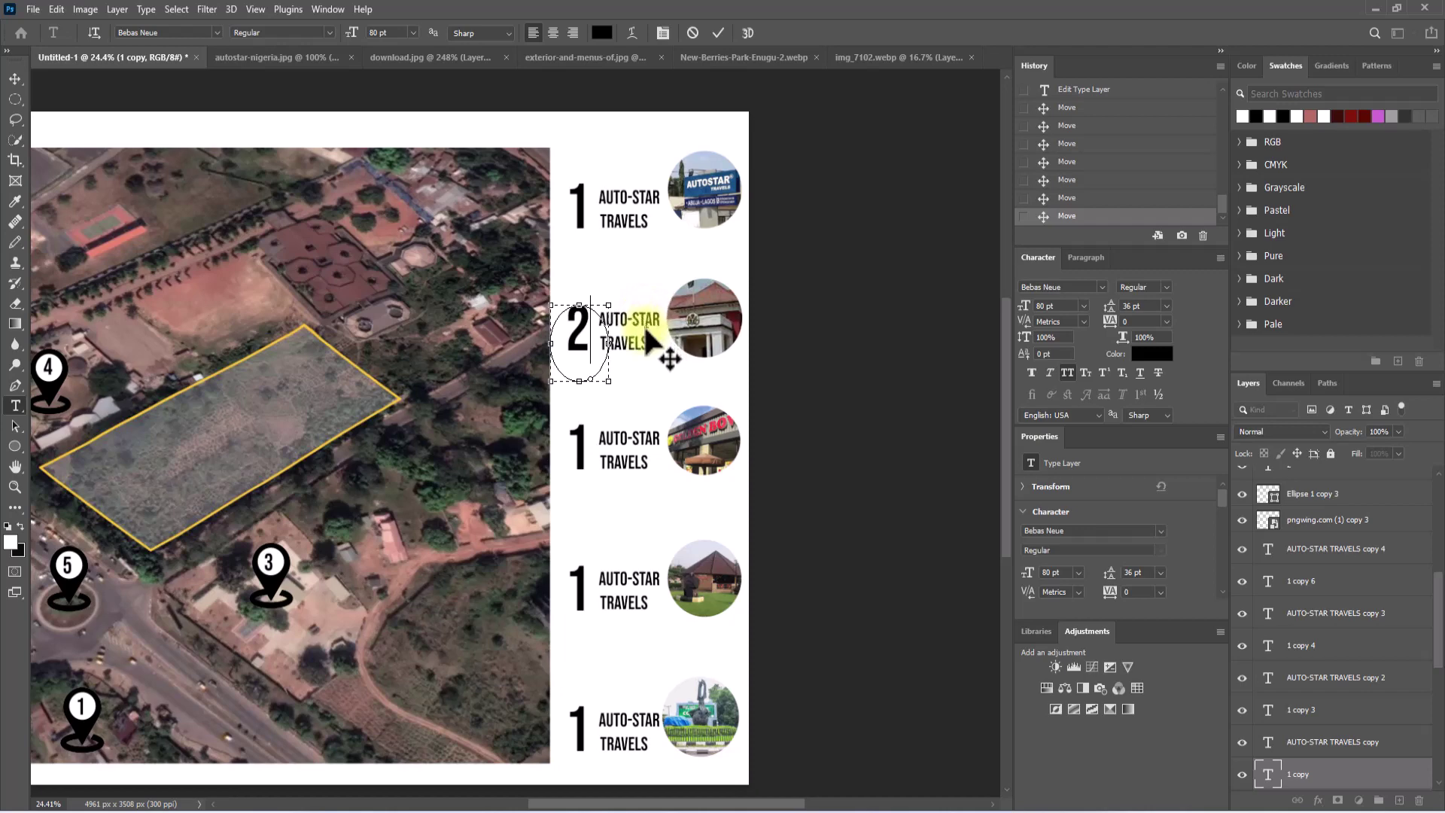
click(719, 34)
Replace the label beside the second photo with "GOVERNMENT LOUNGE"
key(v)
click(638, 348)
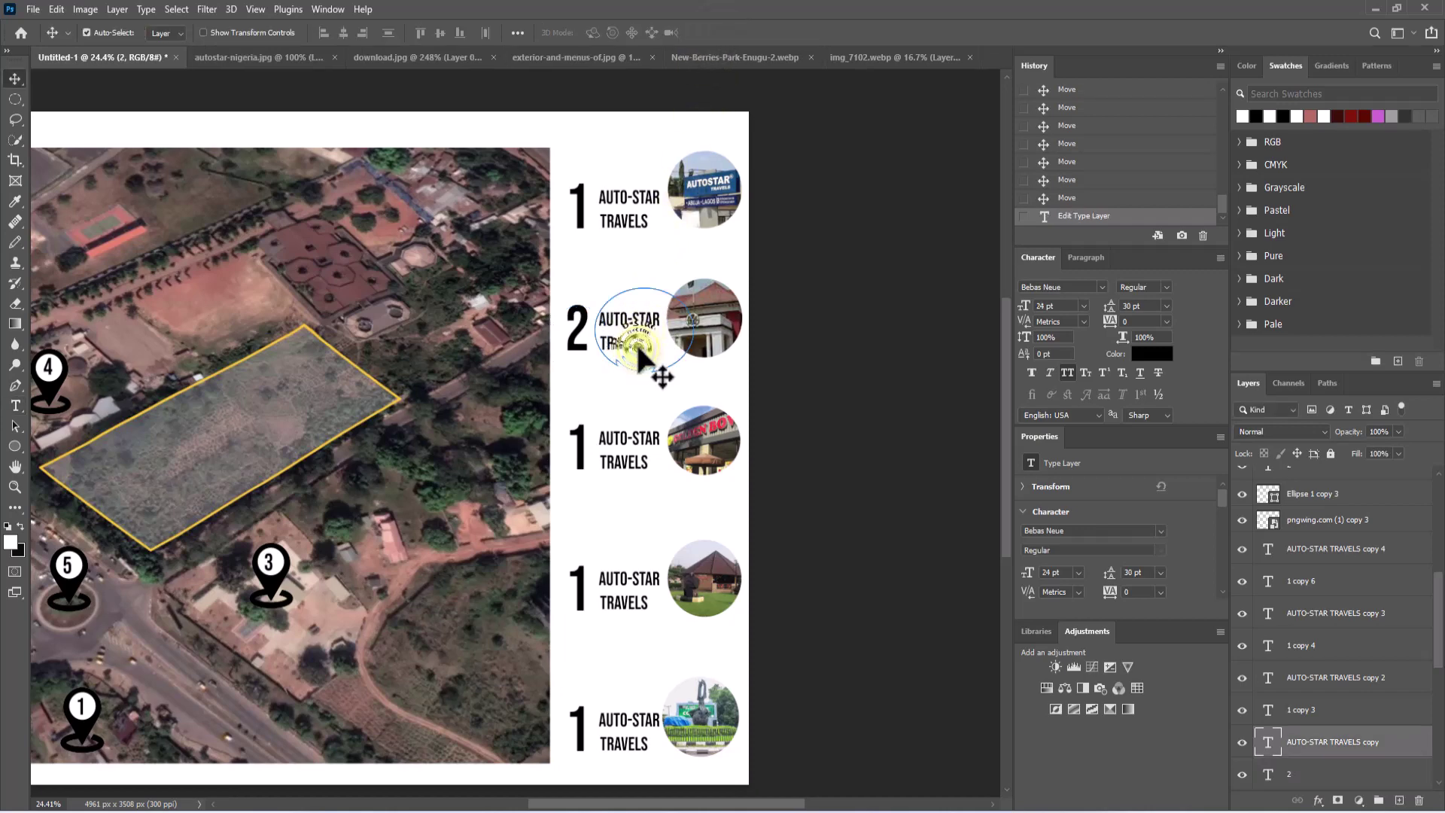
double_click(638, 348)
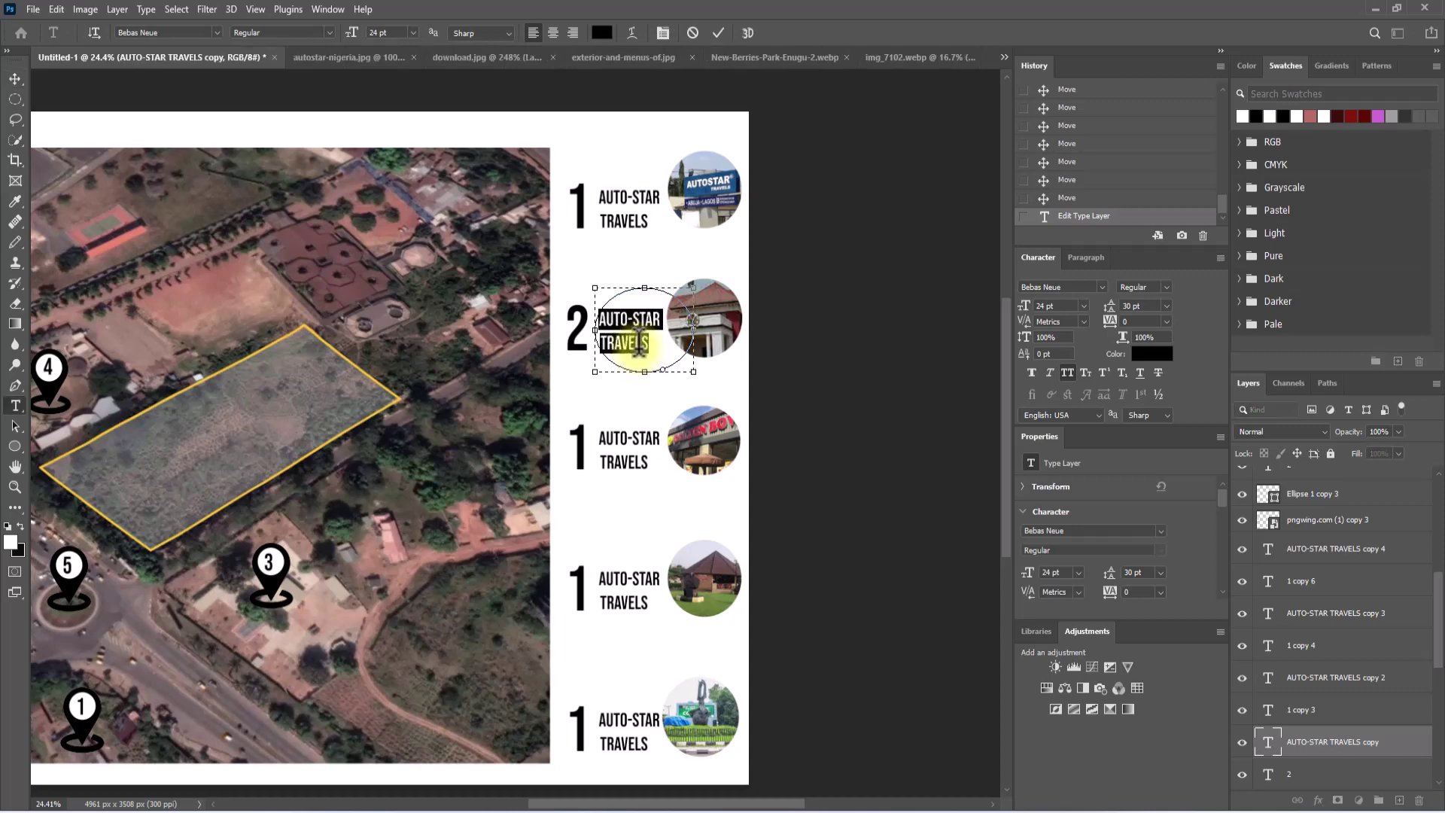
text(GOVERNMENT LOUNGE)
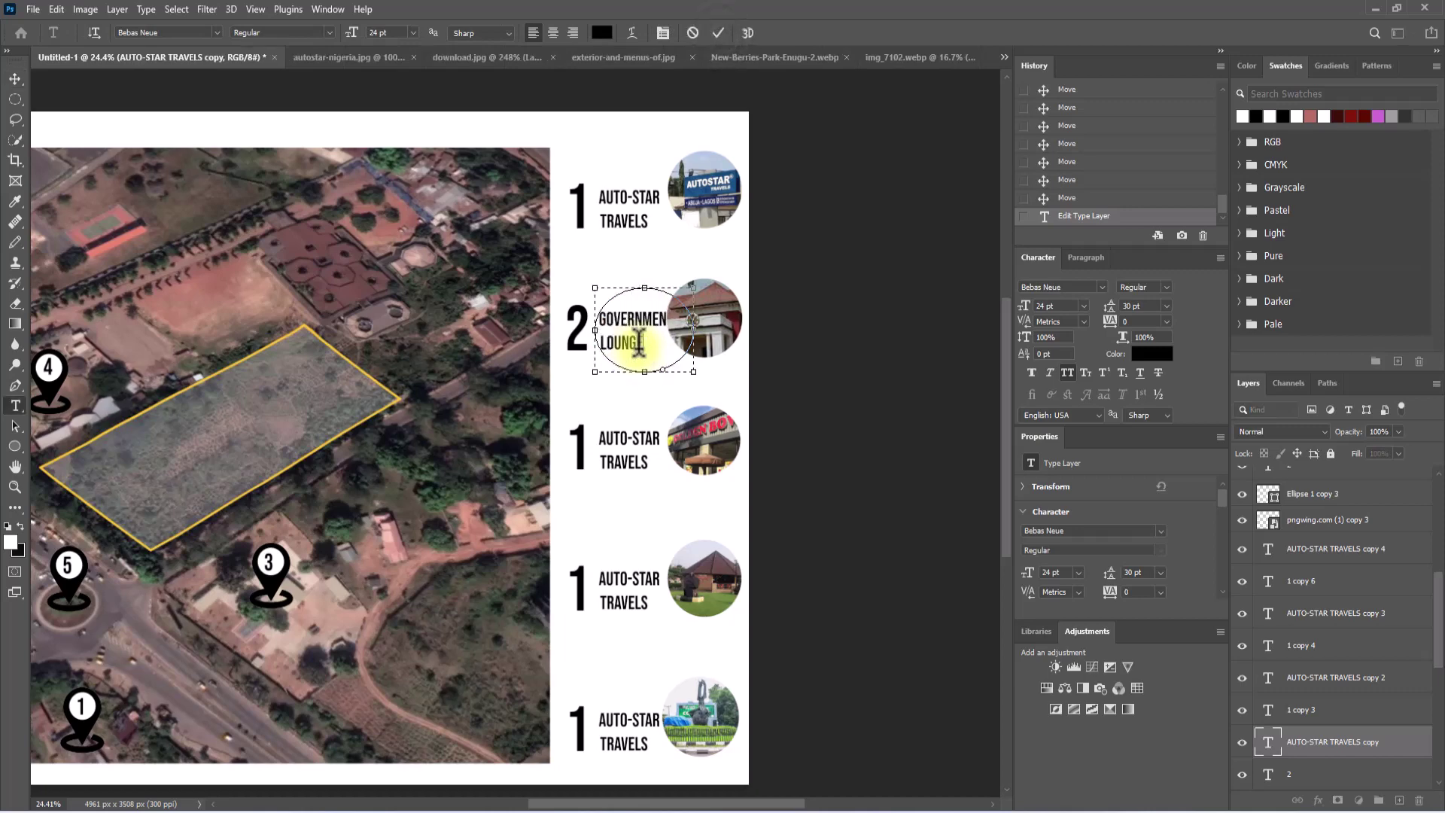
Change the third photo's label to "GOLDEN BOWL" and its large number to 3
click(615, 462)
key(ctrl+a)
text(GOLDEN BOWL)
click(582, 464)
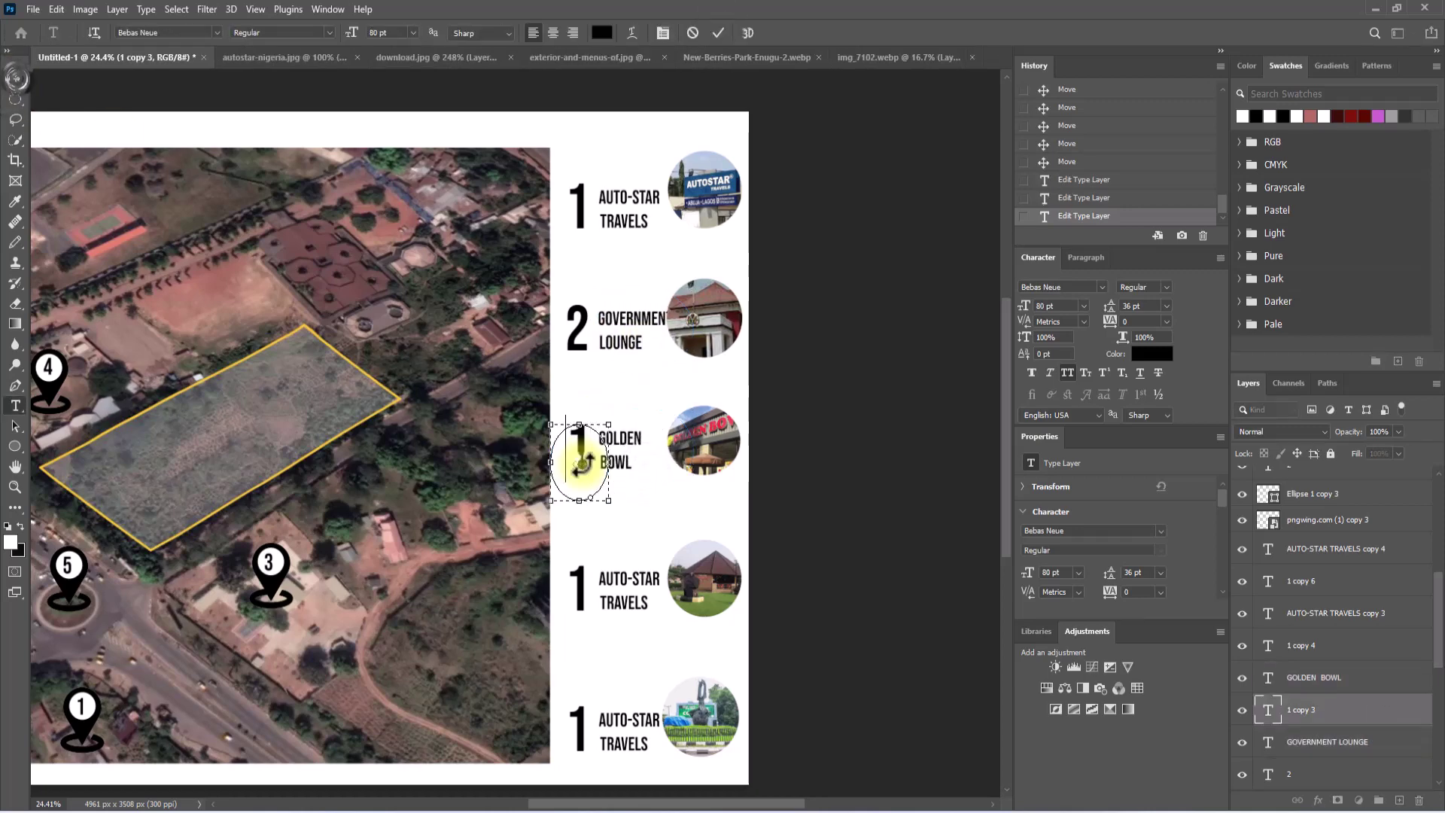
key(ctrl+a)
text(3)
Change the fourth photo's large number to 4 and its label to "BERRIES PARK"
double_click(578, 588)
text(4)
click(647, 579)
key(ctrl+a)
text(BERRIES PA)
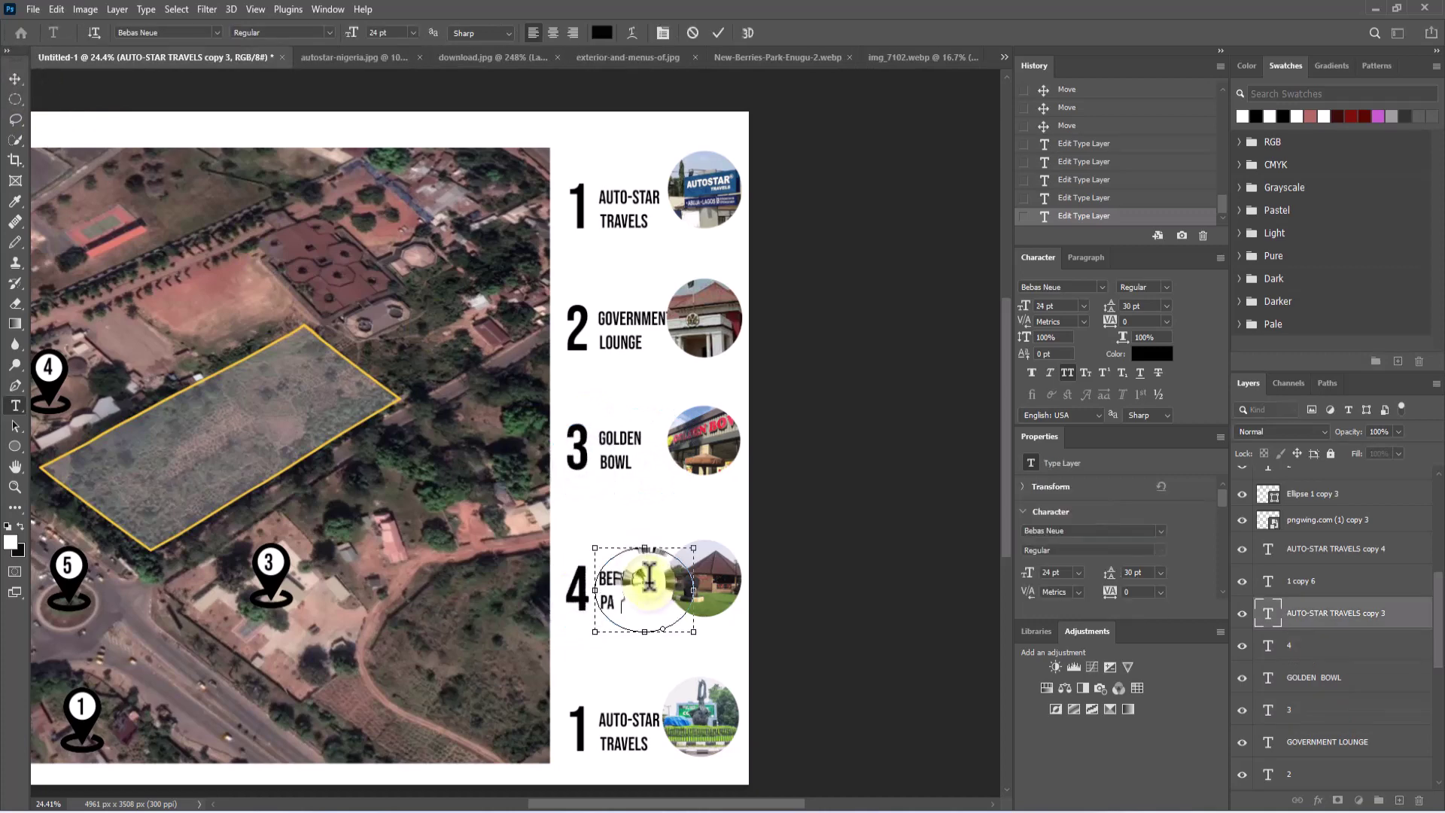
text(RK)
Change the fifth photo's large number to 5 and its label to "OGUI JUNCTION"
scroll(624, 610, down, 2)
double_click(578, 613)
text(5)
click(645, 618)
key(ctrl+a)
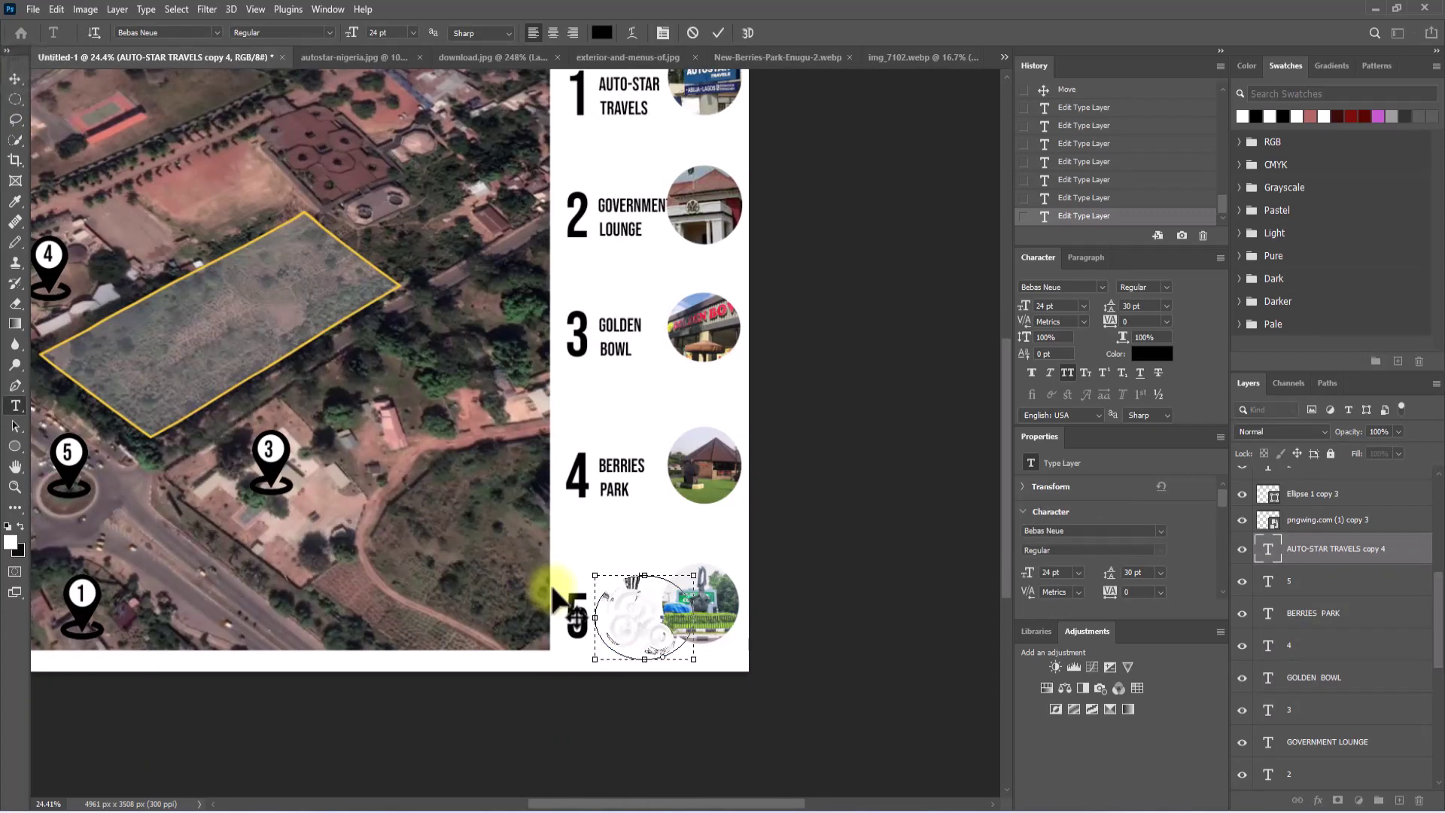
text(OGUI JUNCTION)
click(14, 79)
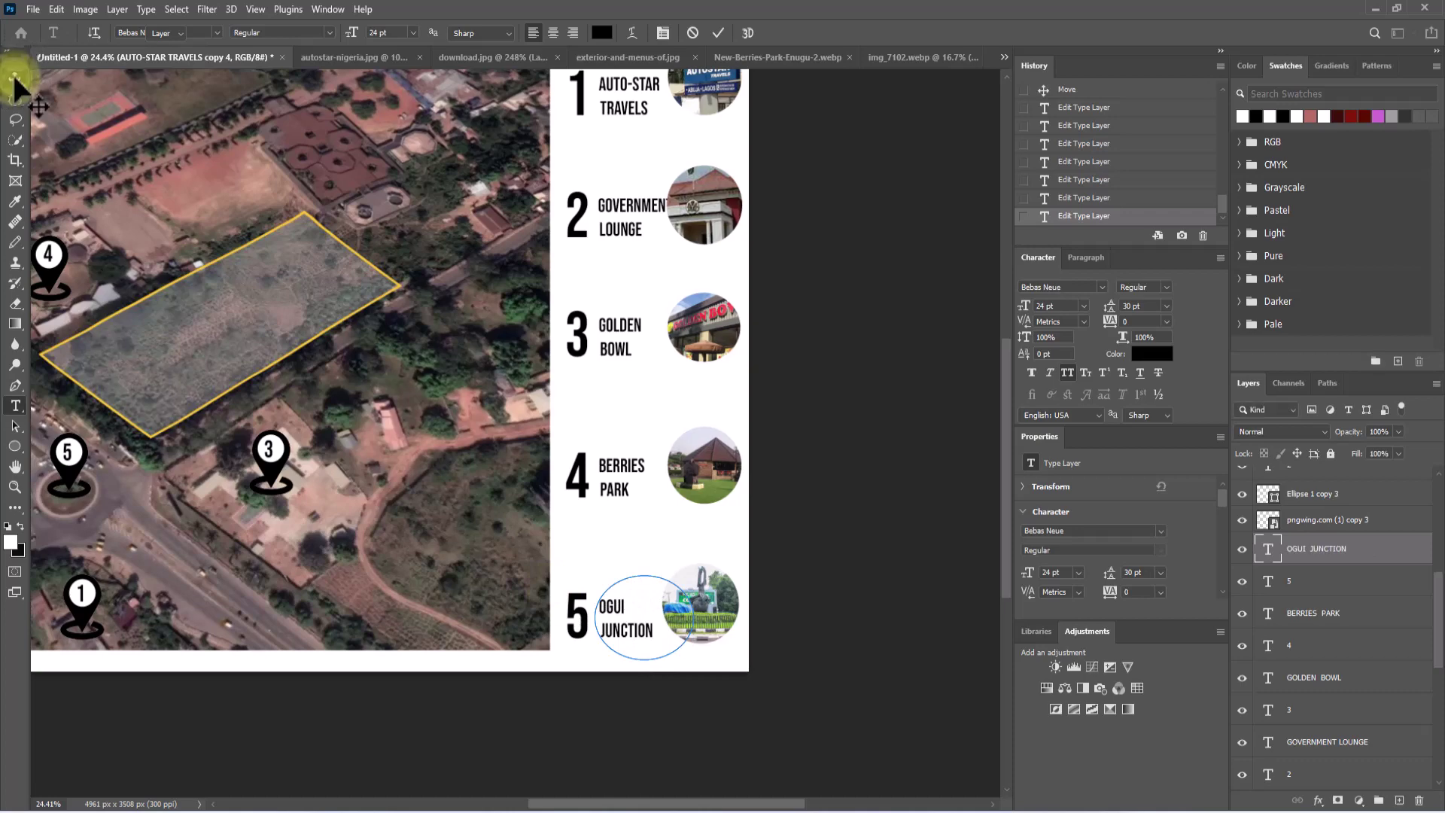
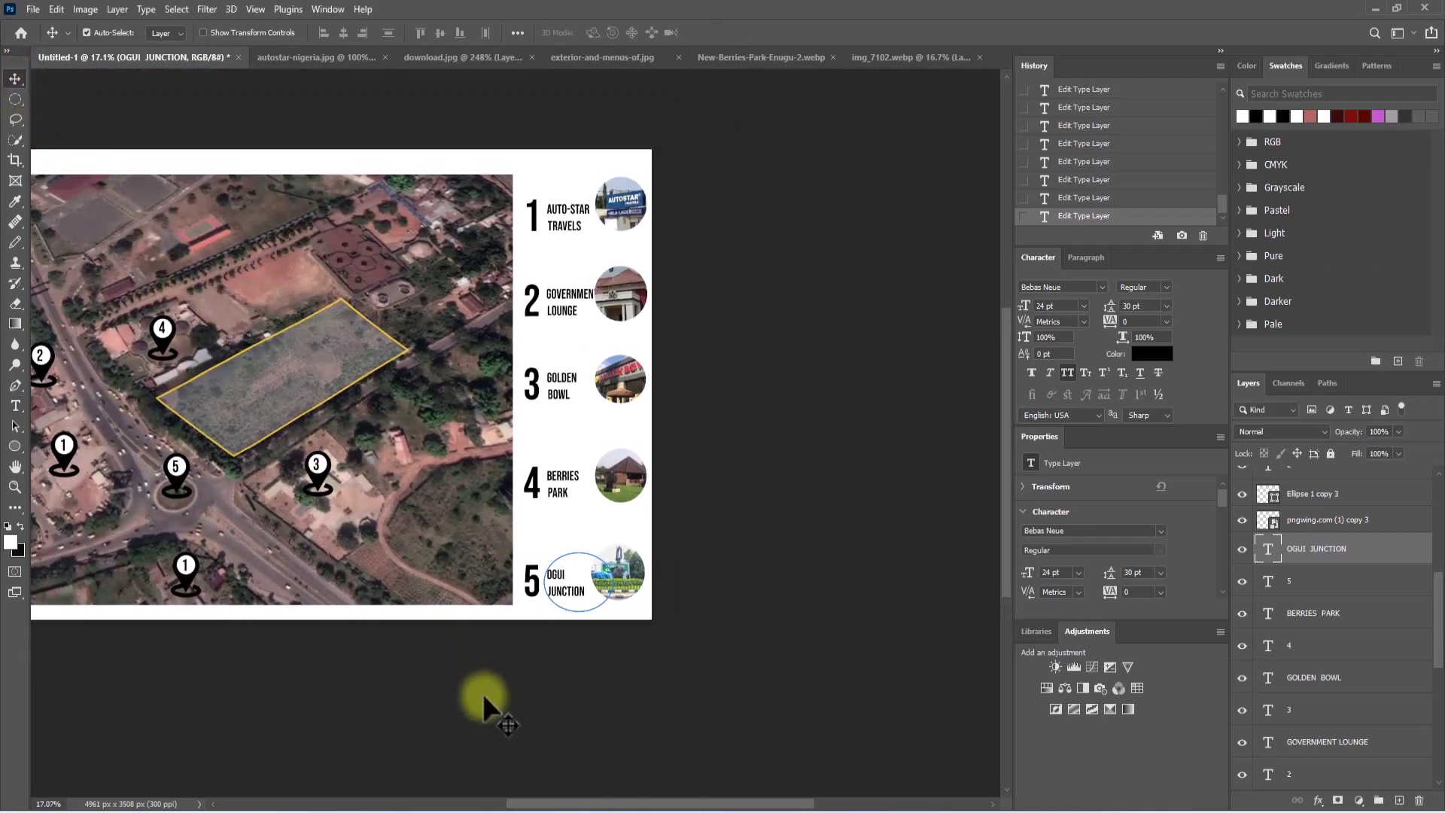
Draw a black rectangle shape about 891 × 163 px over the map's upper-left area with the Rectangle tool
drag(561, 800, 521, 775)
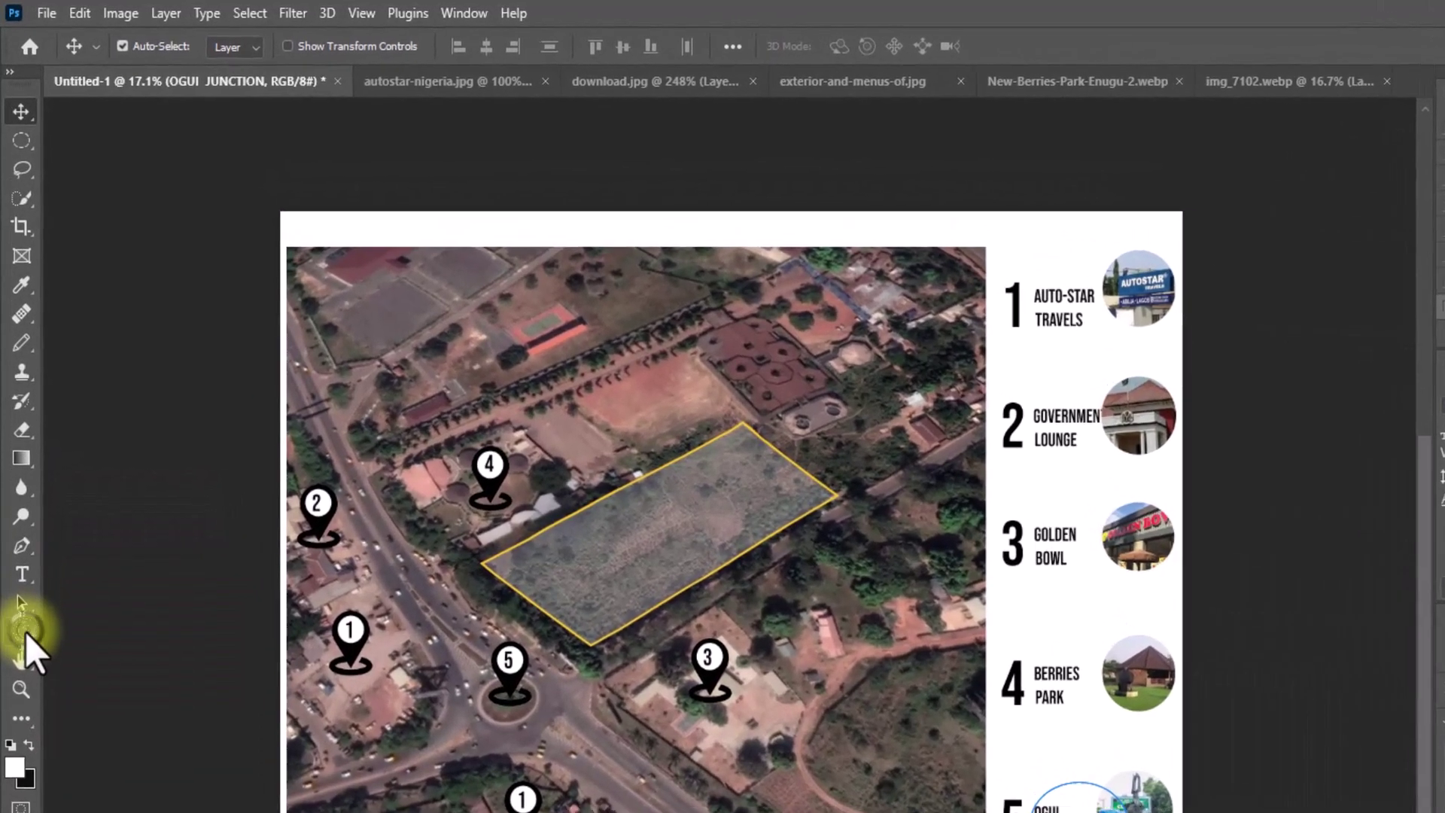
right_click(26, 635)
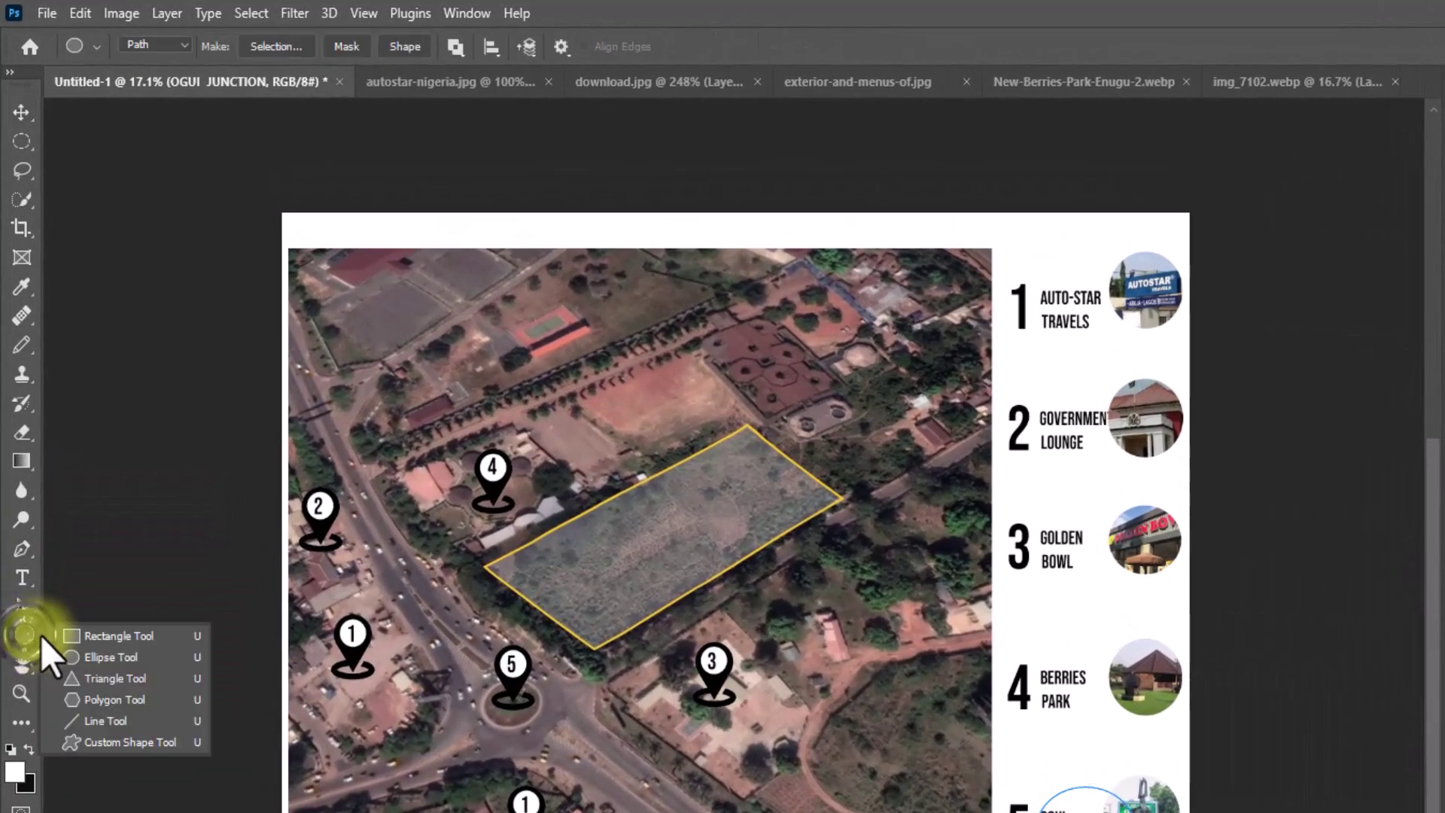
click(88, 634)
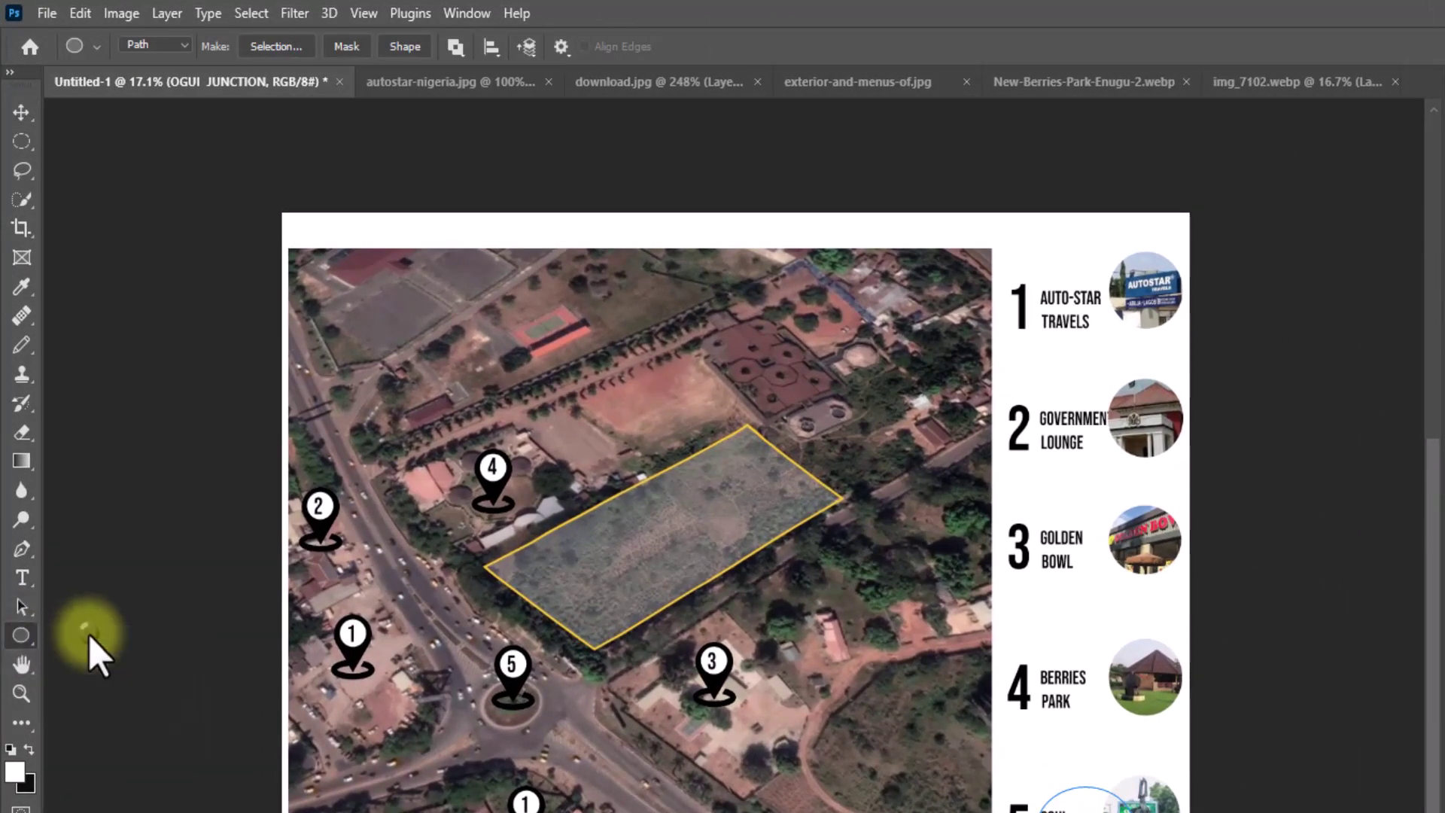
click(161, 45)
click(154, 64)
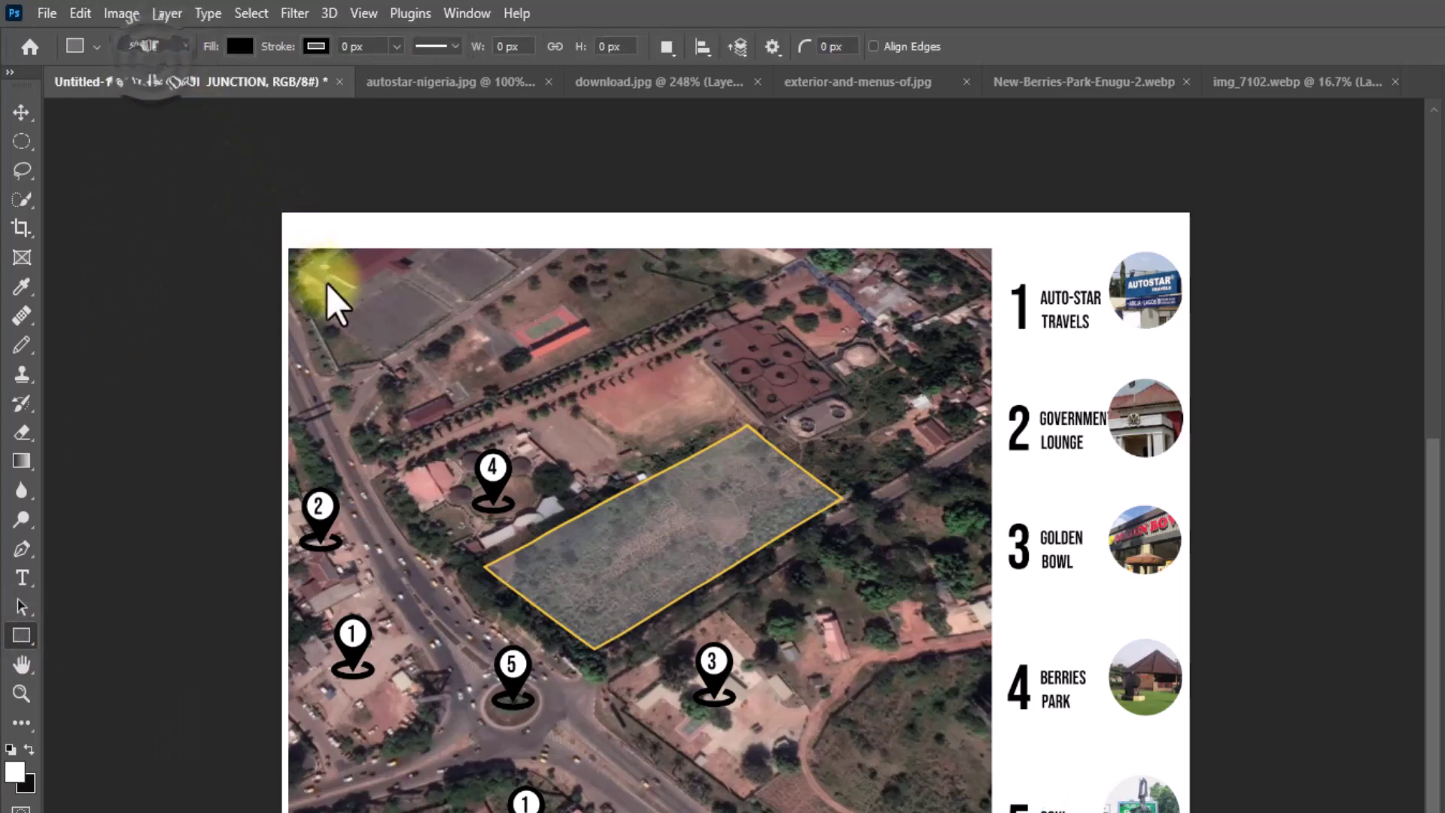
drag(326, 284, 489, 313)
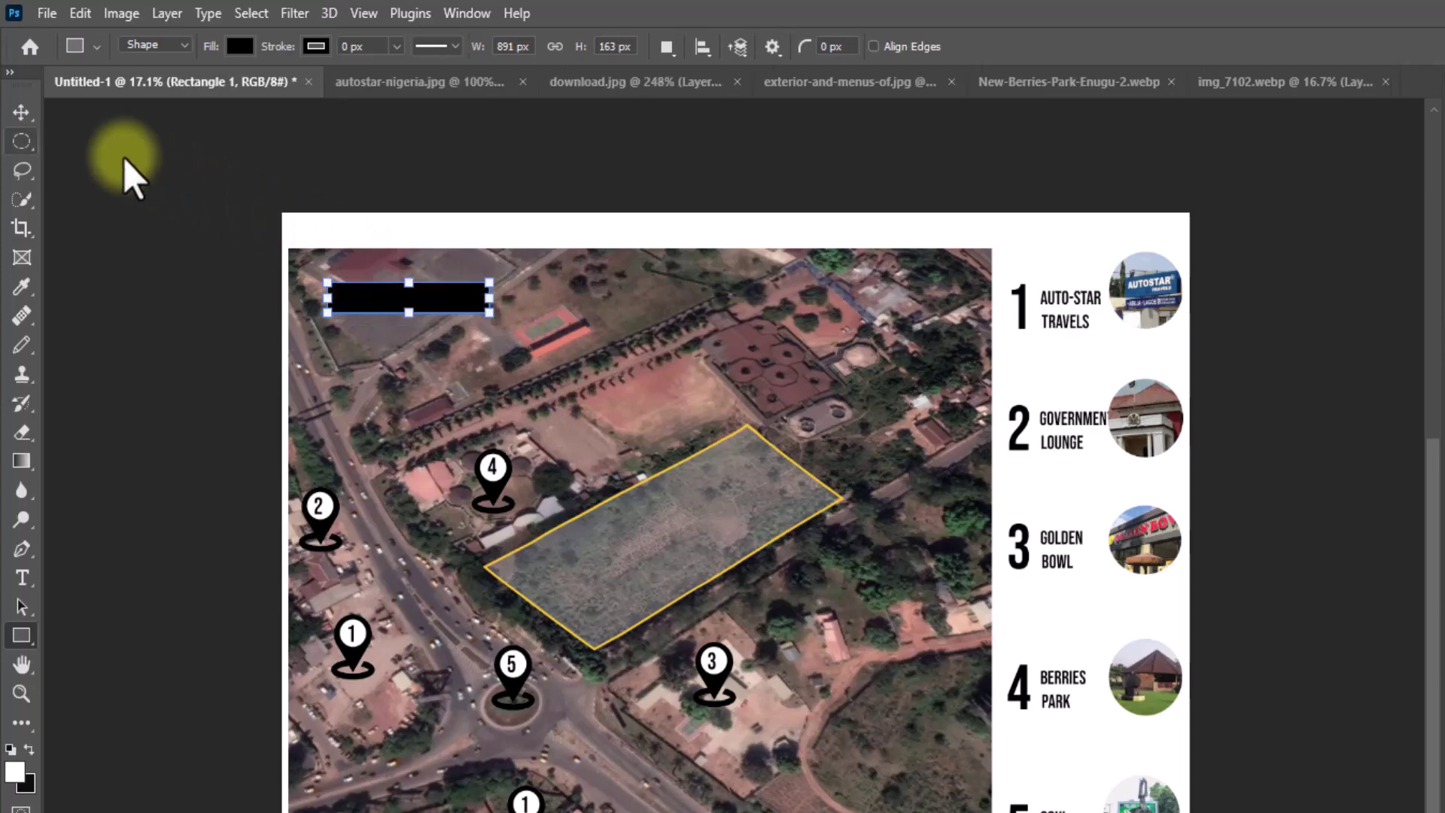
Move the black rectangle closer to the map's upper-left corner, to about X 90 px, Y 278 px
click(22, 112)
drag(375, 305, 301, 252)
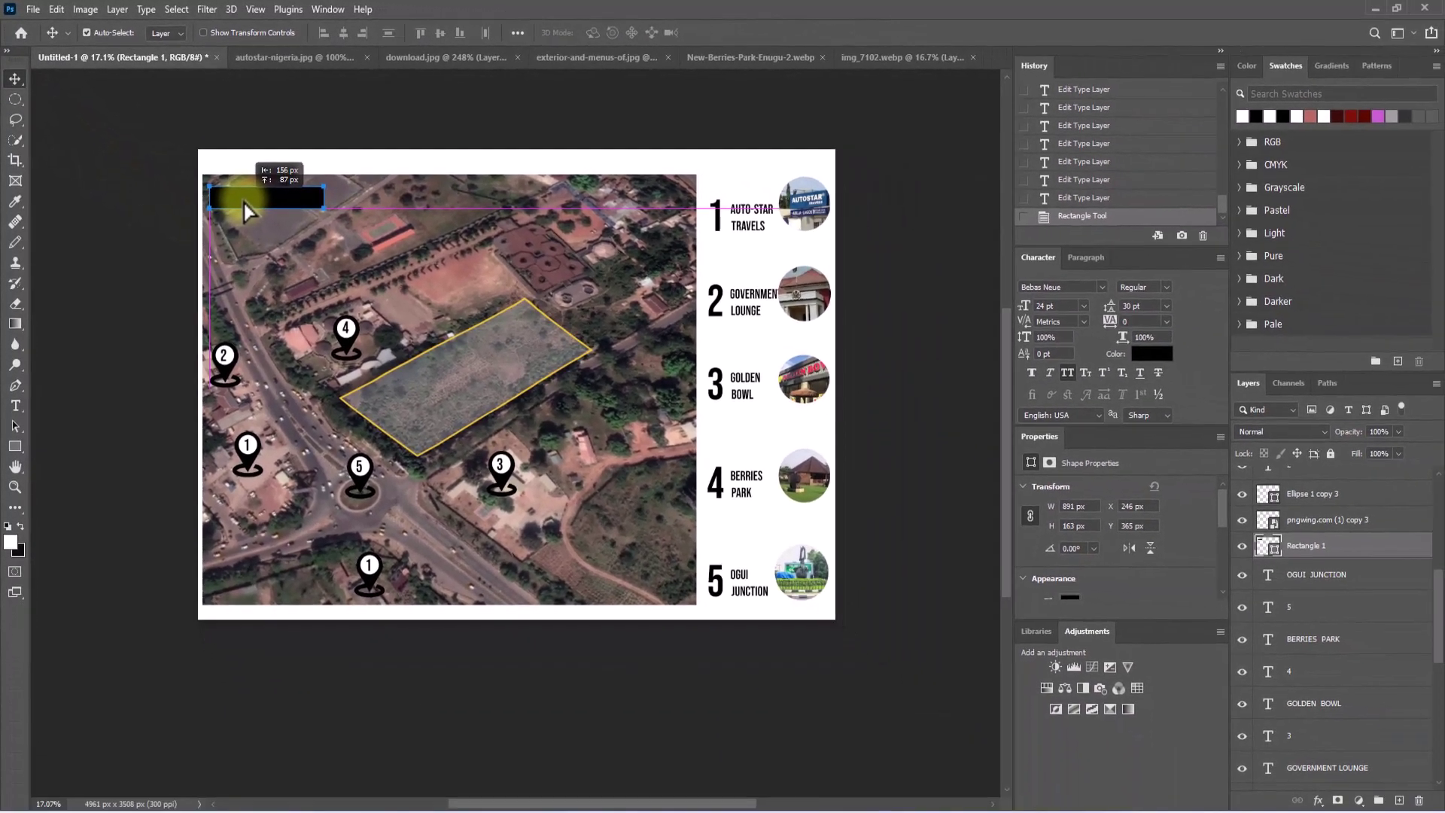
click(187, 260)
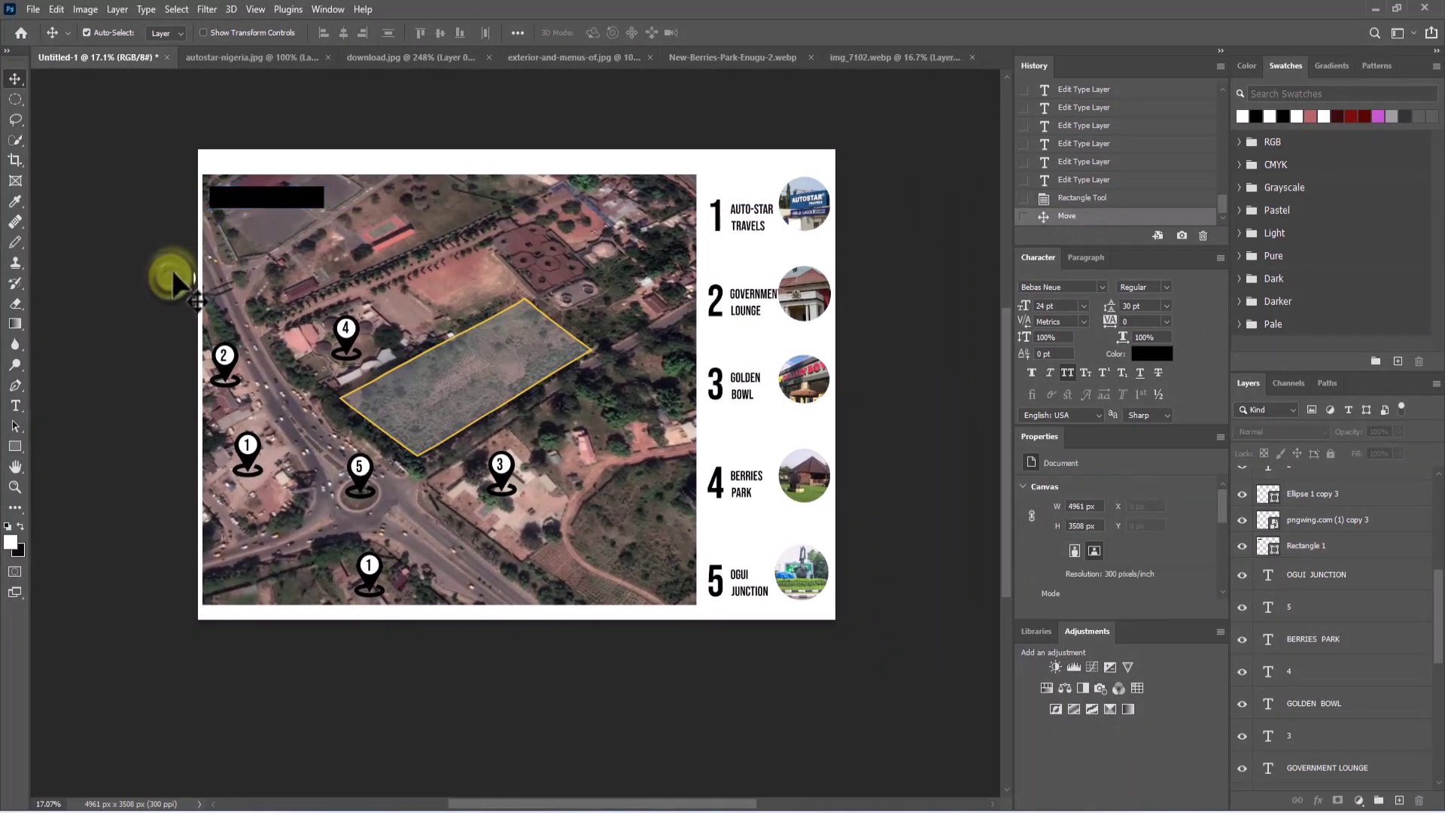
Change the fill colour of the rectangle in the map's upper-left corner to white
click(235, 200)
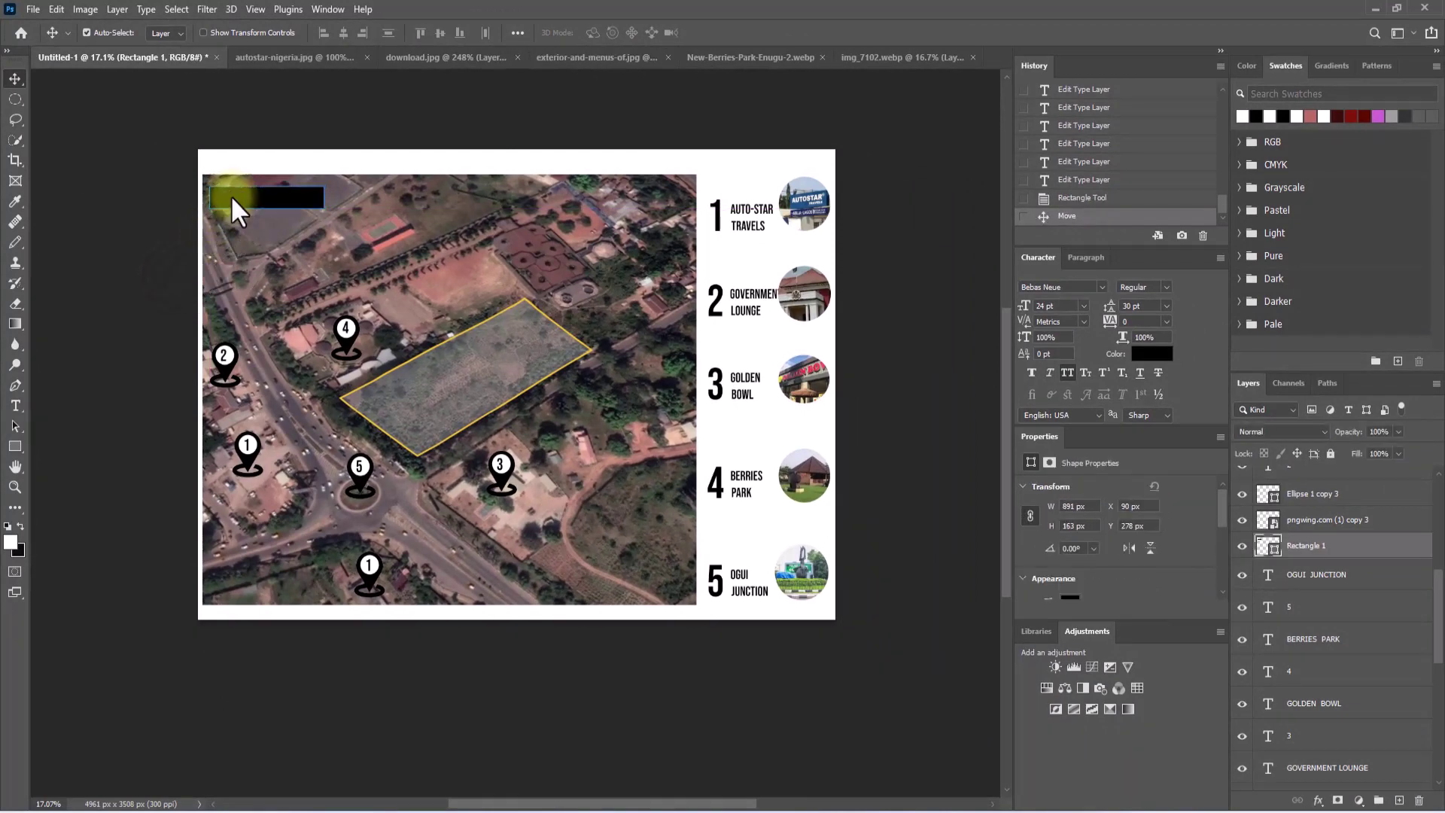
click(1069, 575)
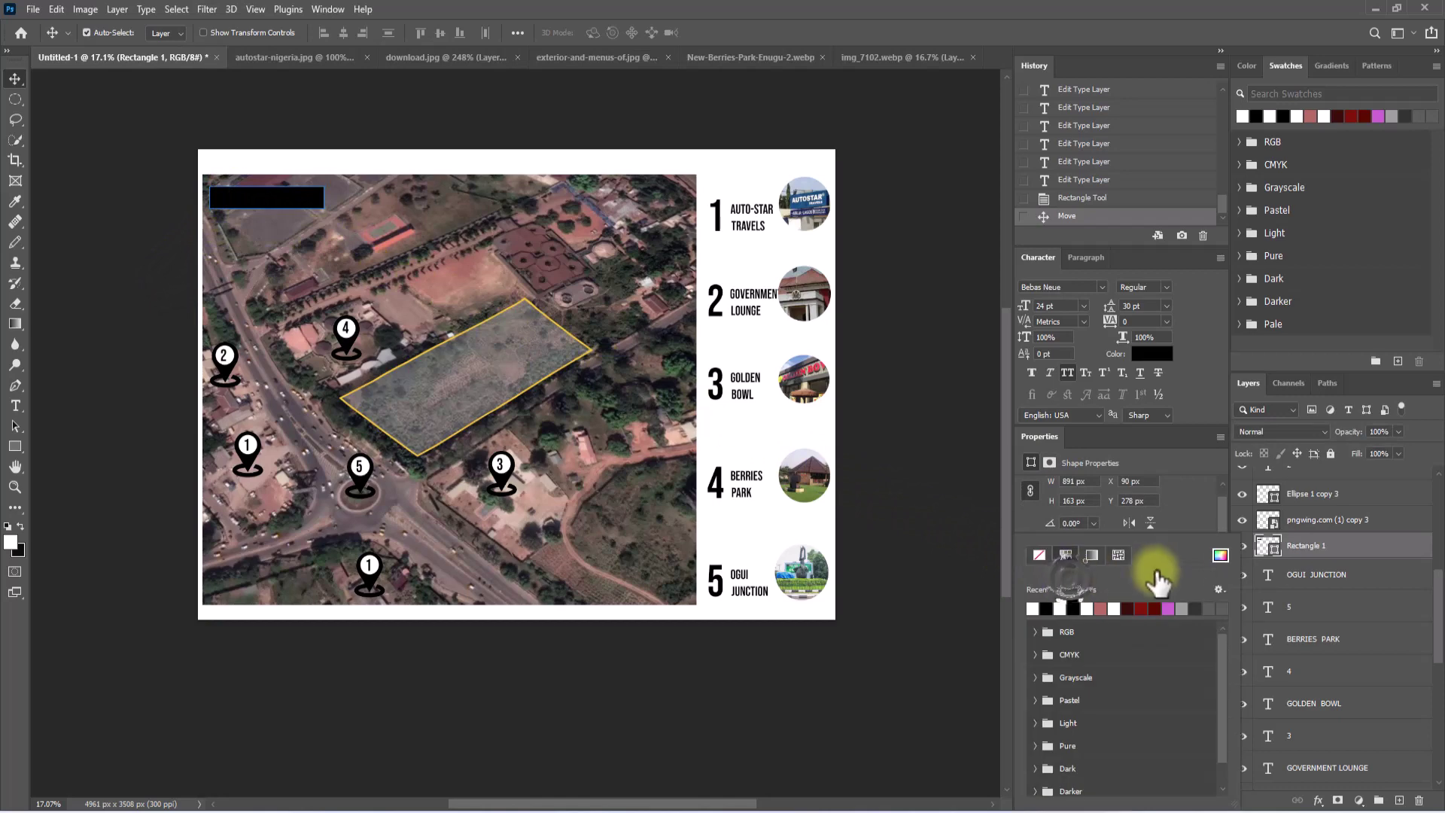
click(1220, 555)
click(703, 219)
click(1149, 269)
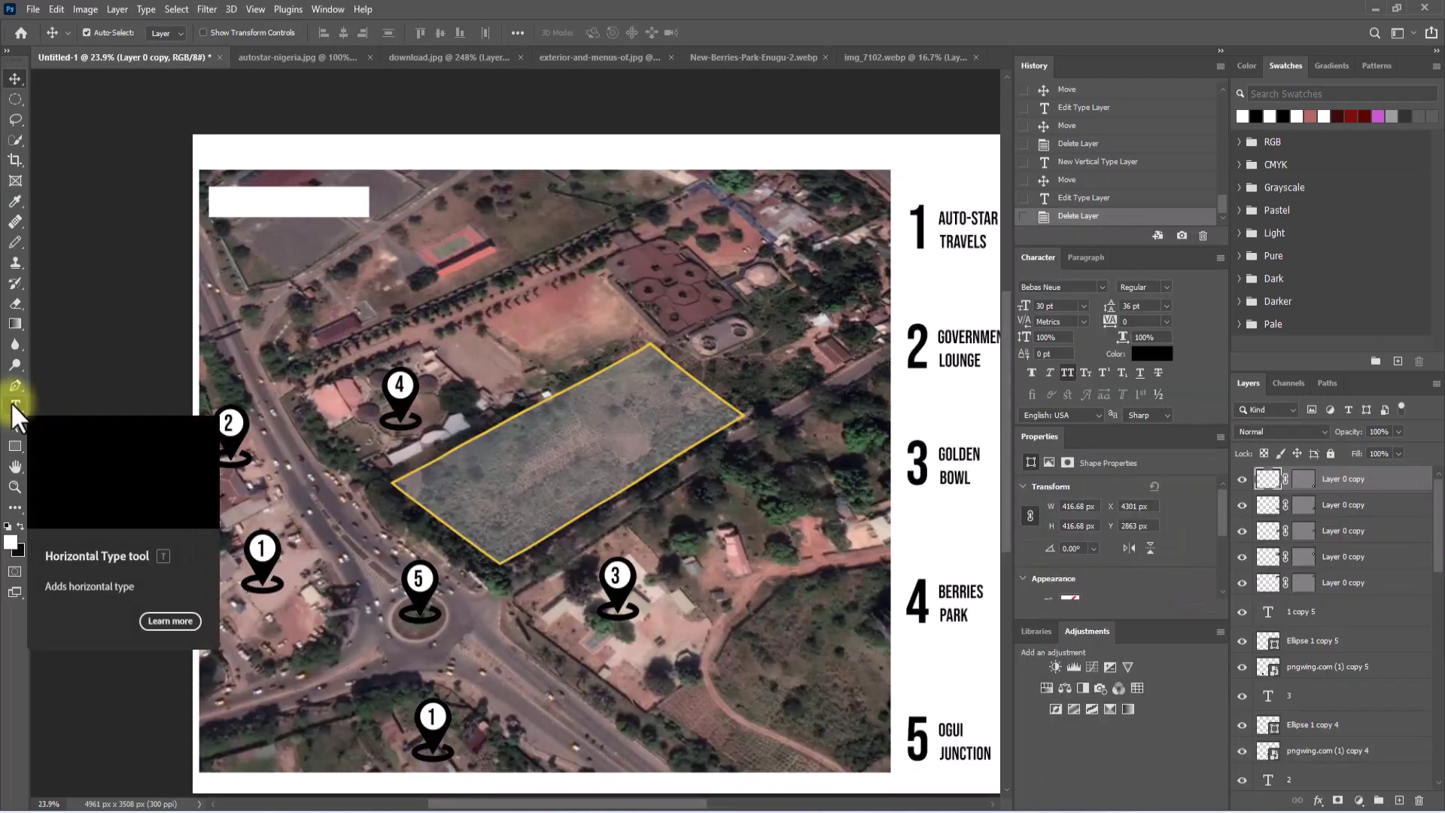
Add a horizontal text frame reading "LAND -USE MAP" inside the white rectangle
click(13, 403)
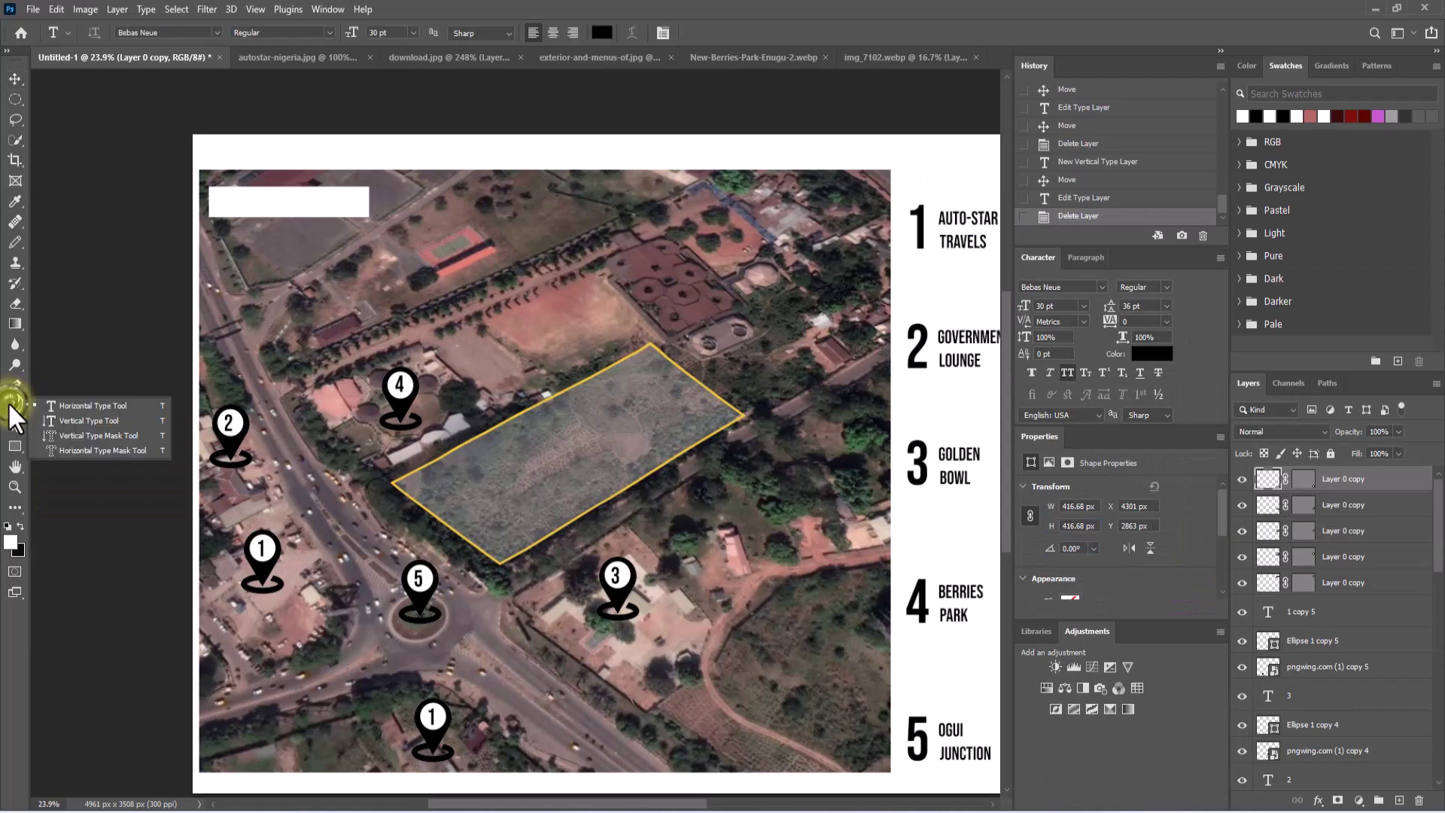
click(67, 406)
click(226, 197)
drag(226, 197, 350, 213)
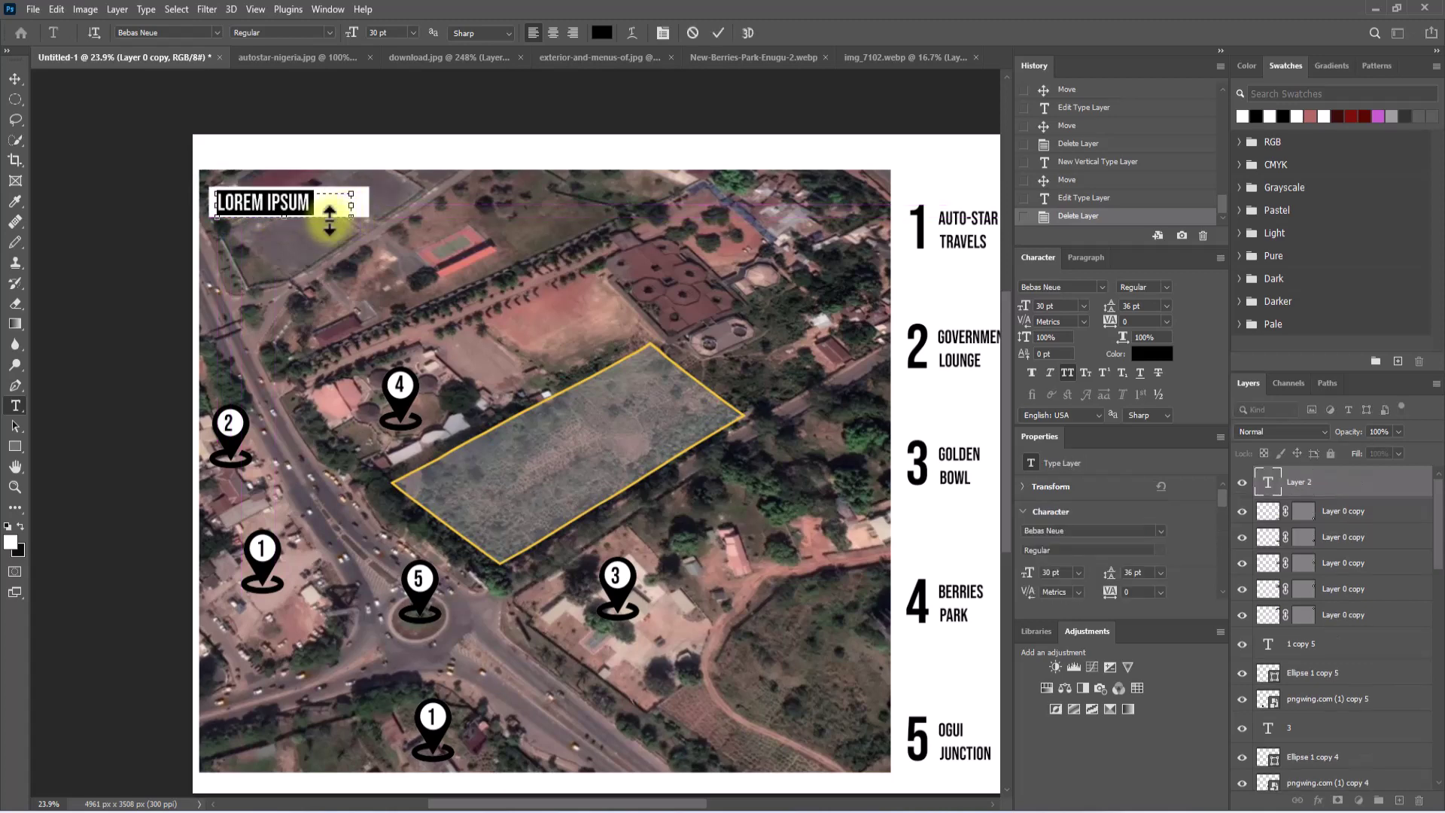
key(BackSpace)
text(LAUND)
key(BackSpace)
key(BackSpace)
text(-USE MAP)
click(15, 78)
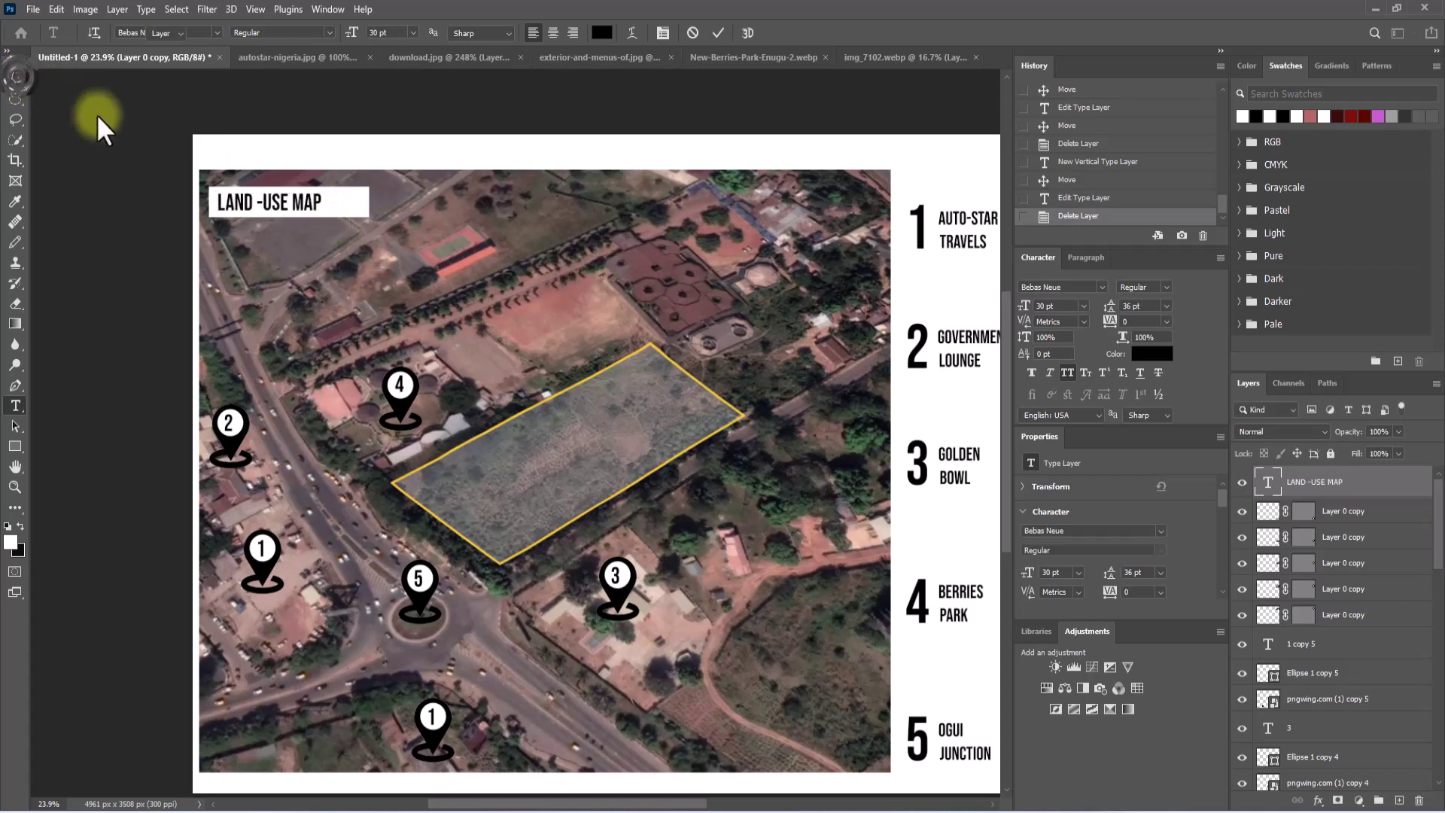
Set the "LAND -USE MAP" title's font size to 36 pt and centre the text inside its white rectangle
drag(297, 213, 323, 222)
click(1080, 303)
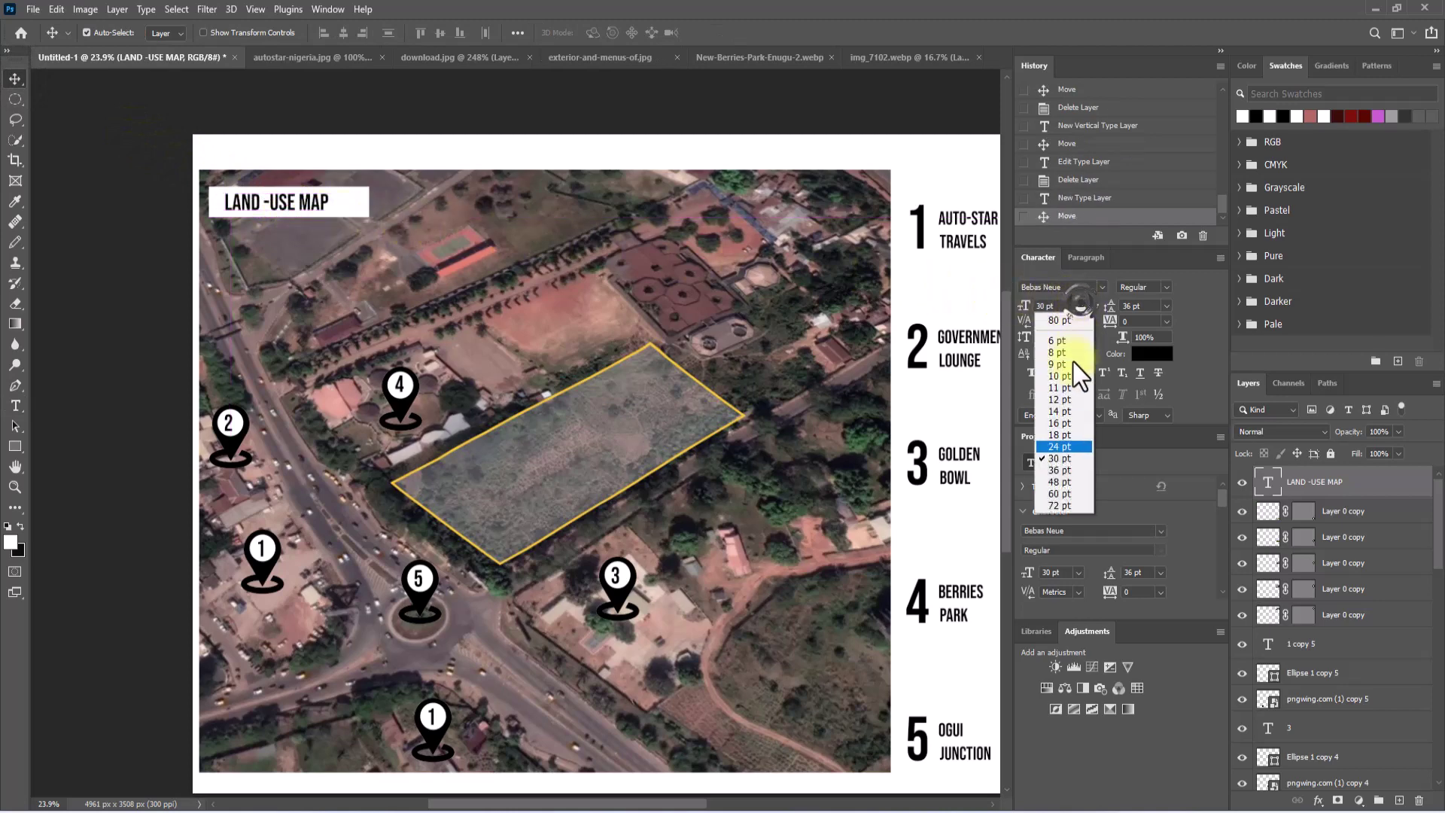
click(1058, 470)
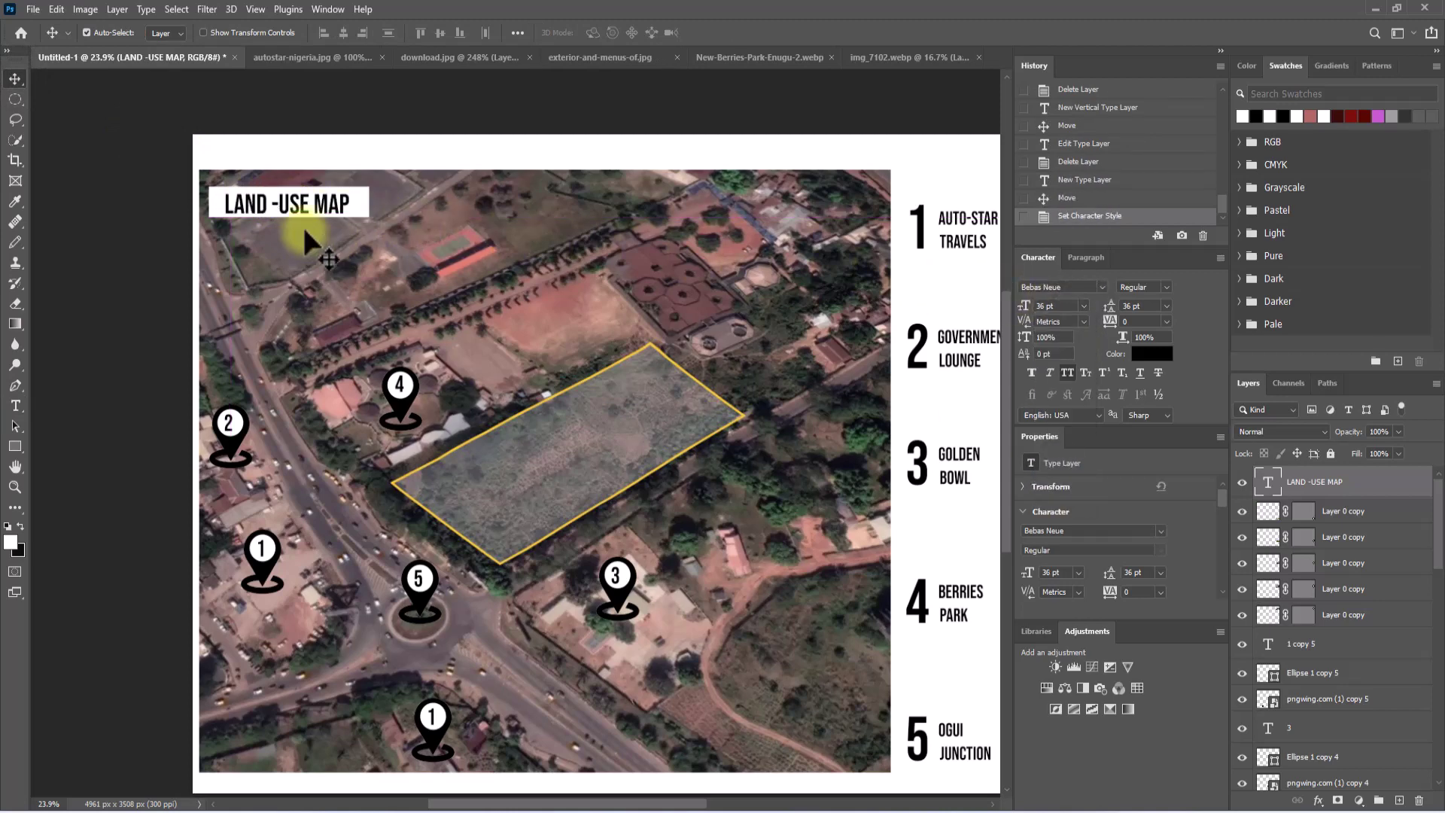
drag(292, 202, 293, 204)
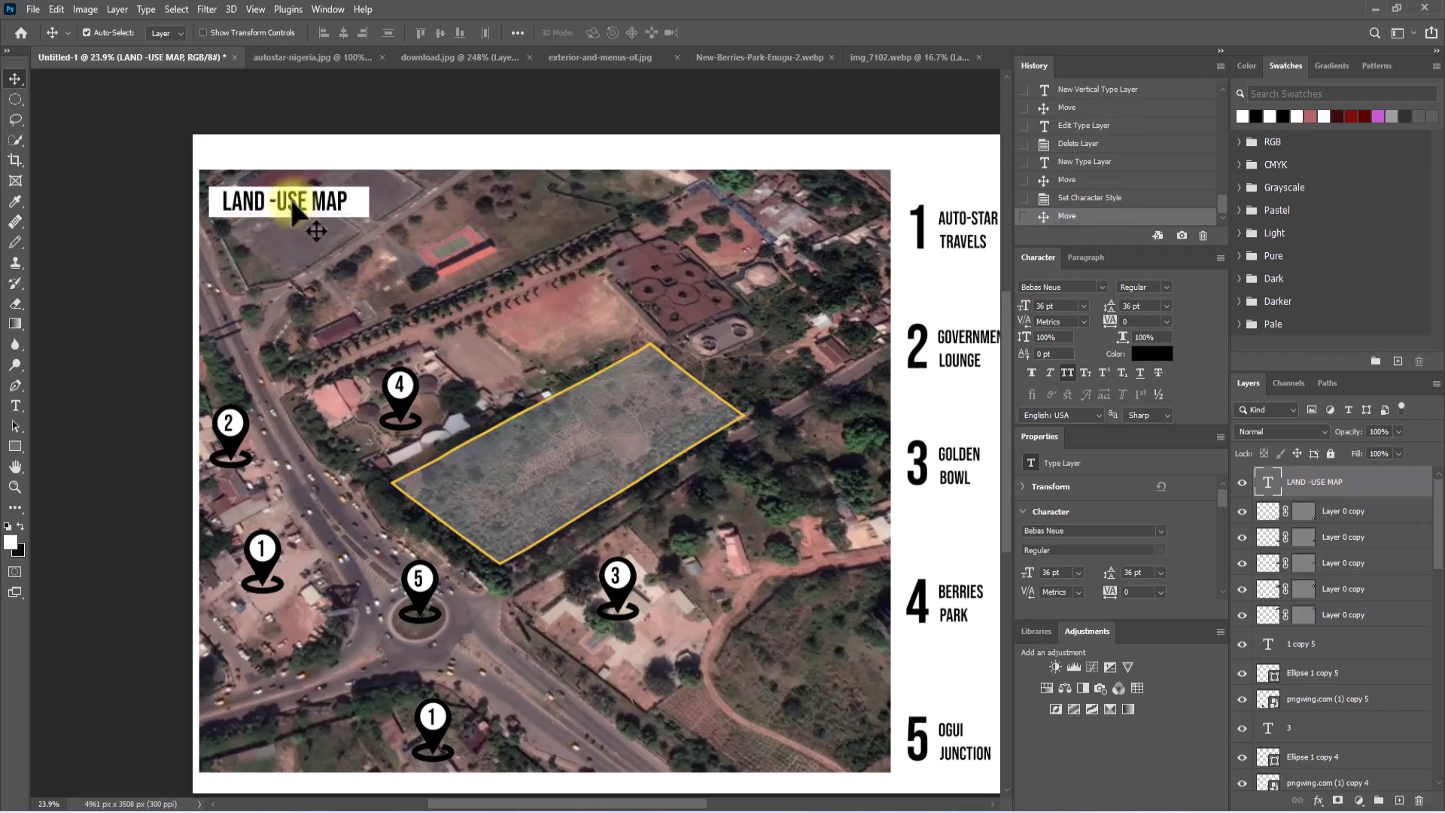
Add a layer mask to the satellite map layer, Layer 1
scroll(293, 205, down, 3)
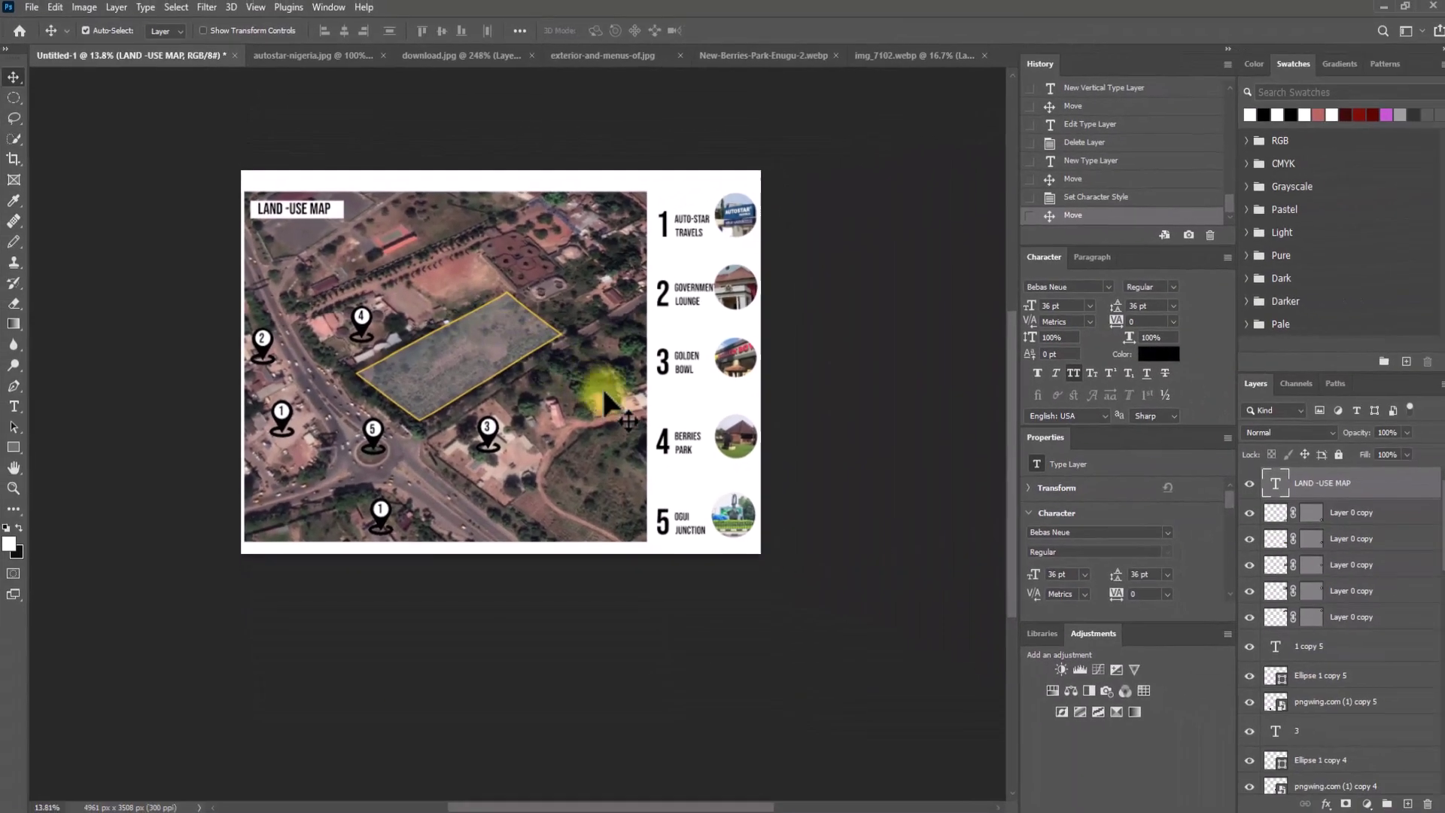
click(620, 400)
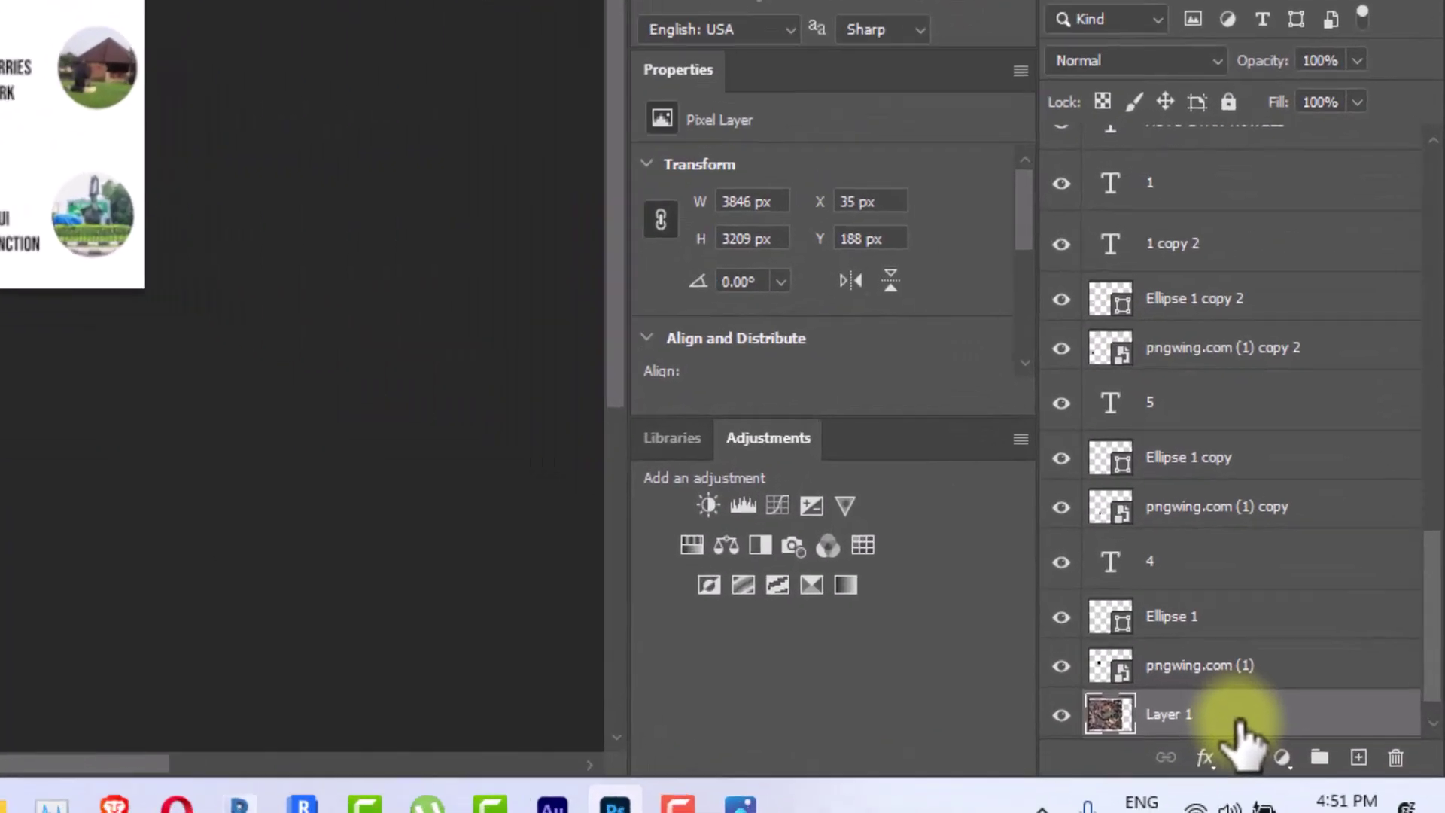
scroll(1240, 724, down, 1)
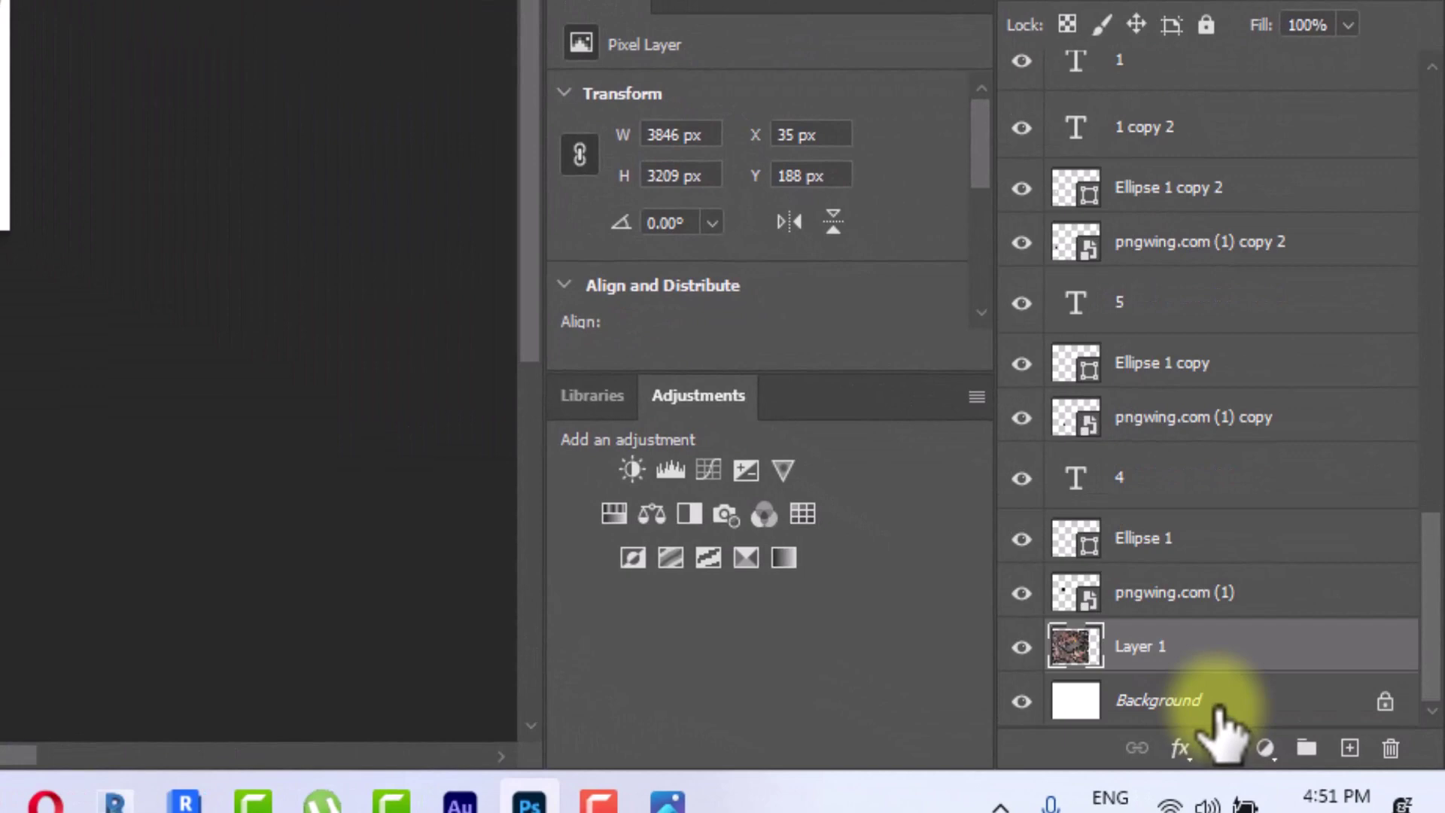
click(1223, 747)
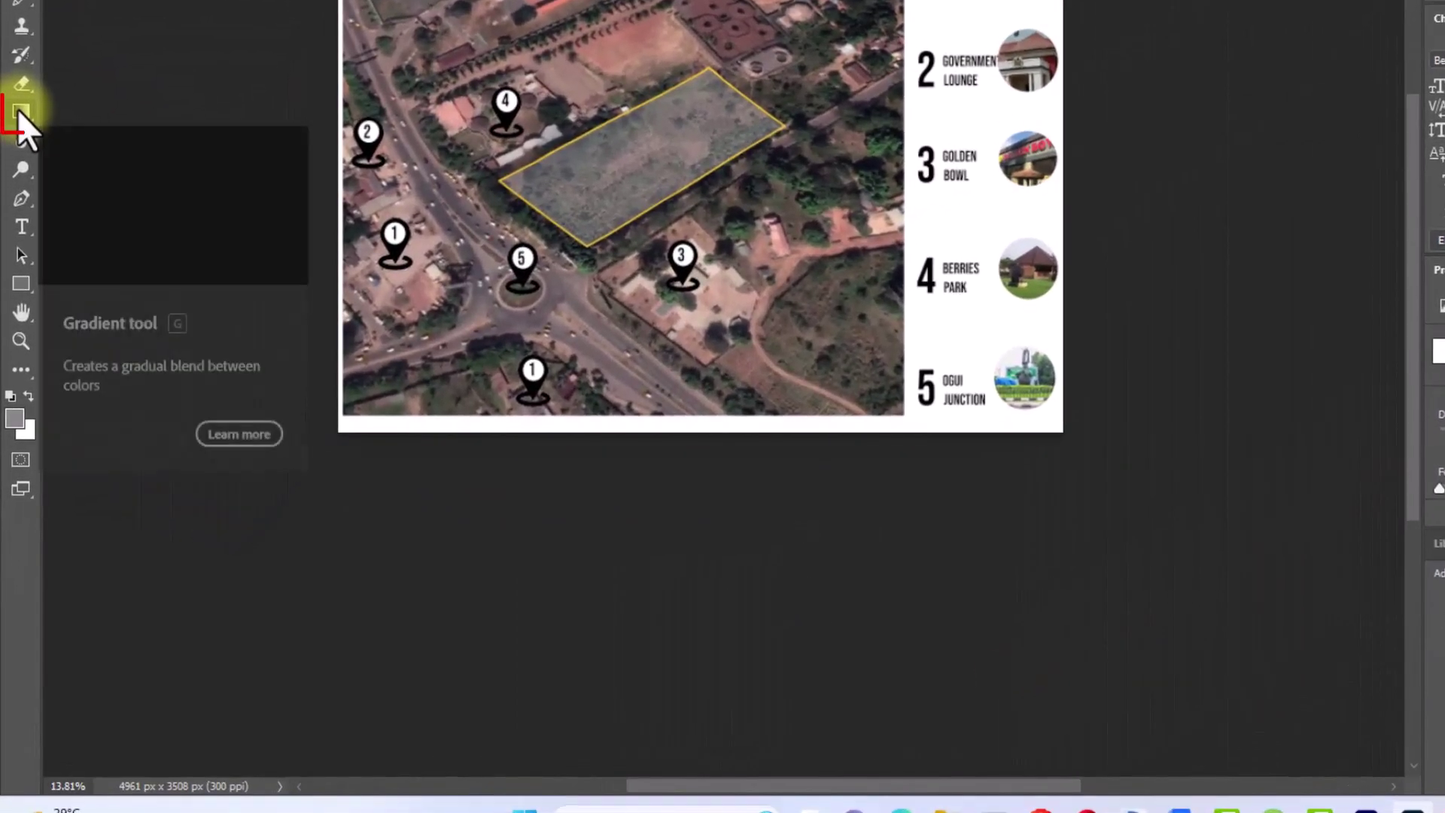
Move the gradient's inner black stop to 74% and apply the gradient to the map's mask, fading the edge beside the photo list
click(15, 268)
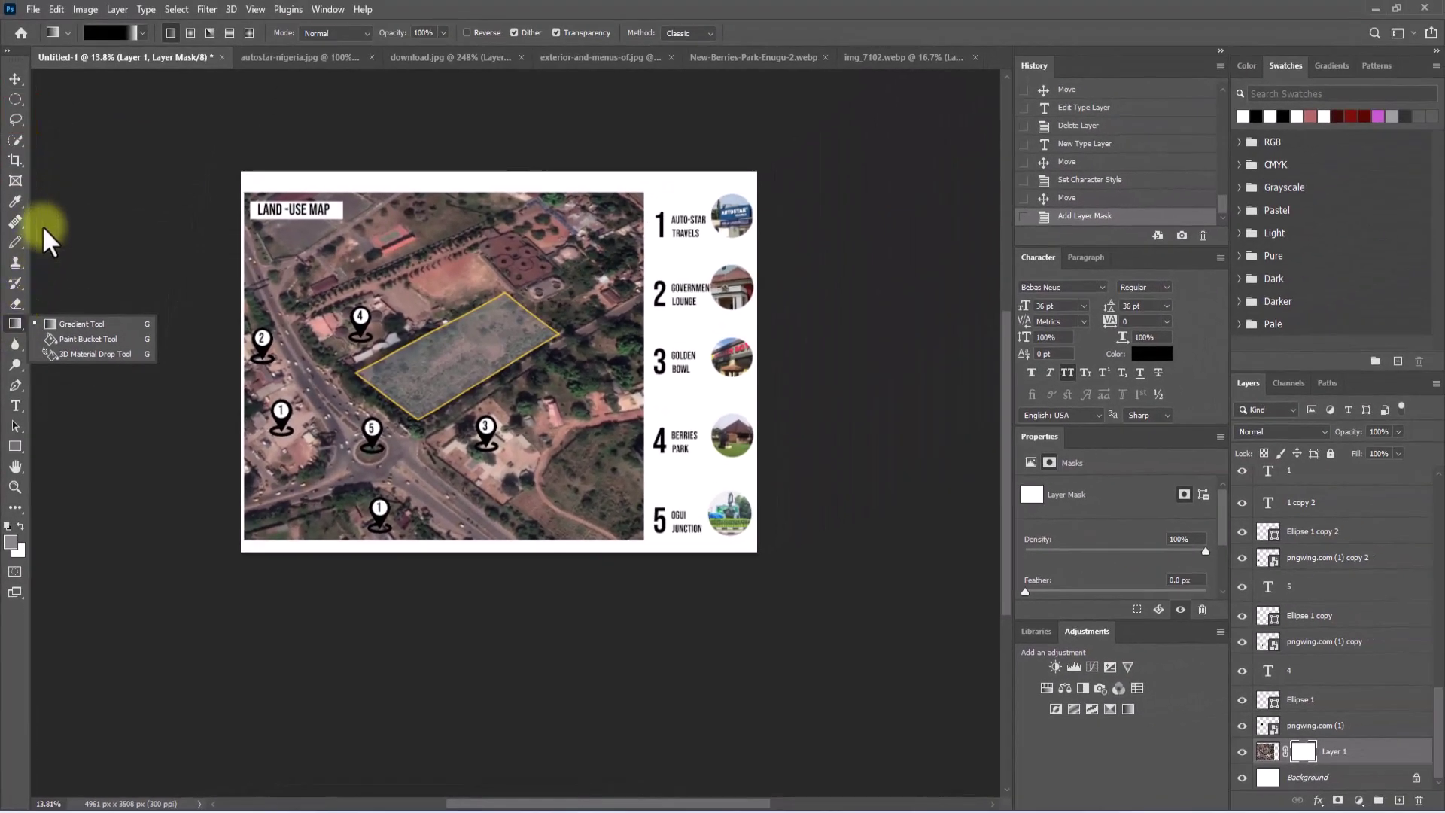
click(104, 30)
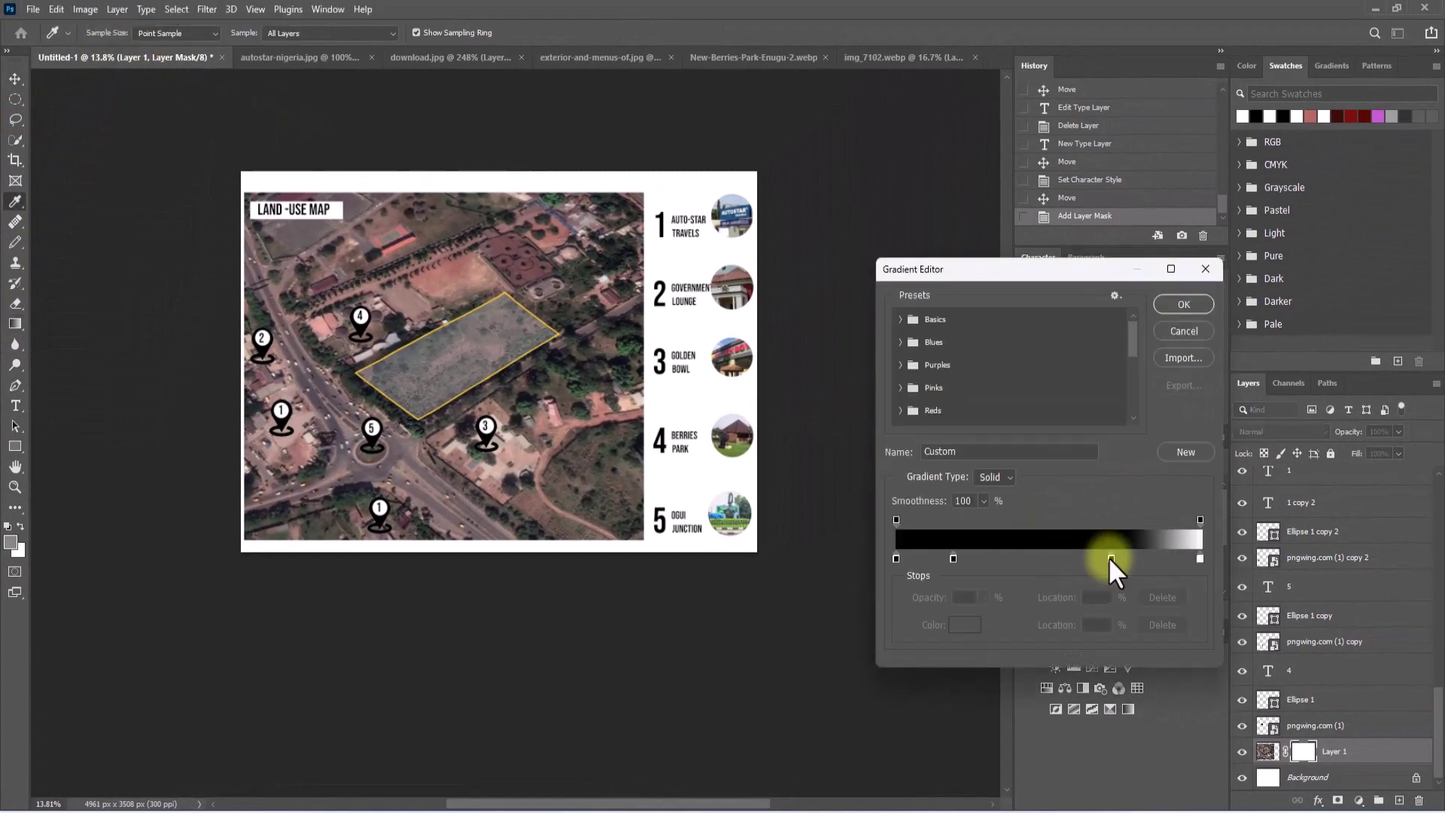
click(1110, 558)
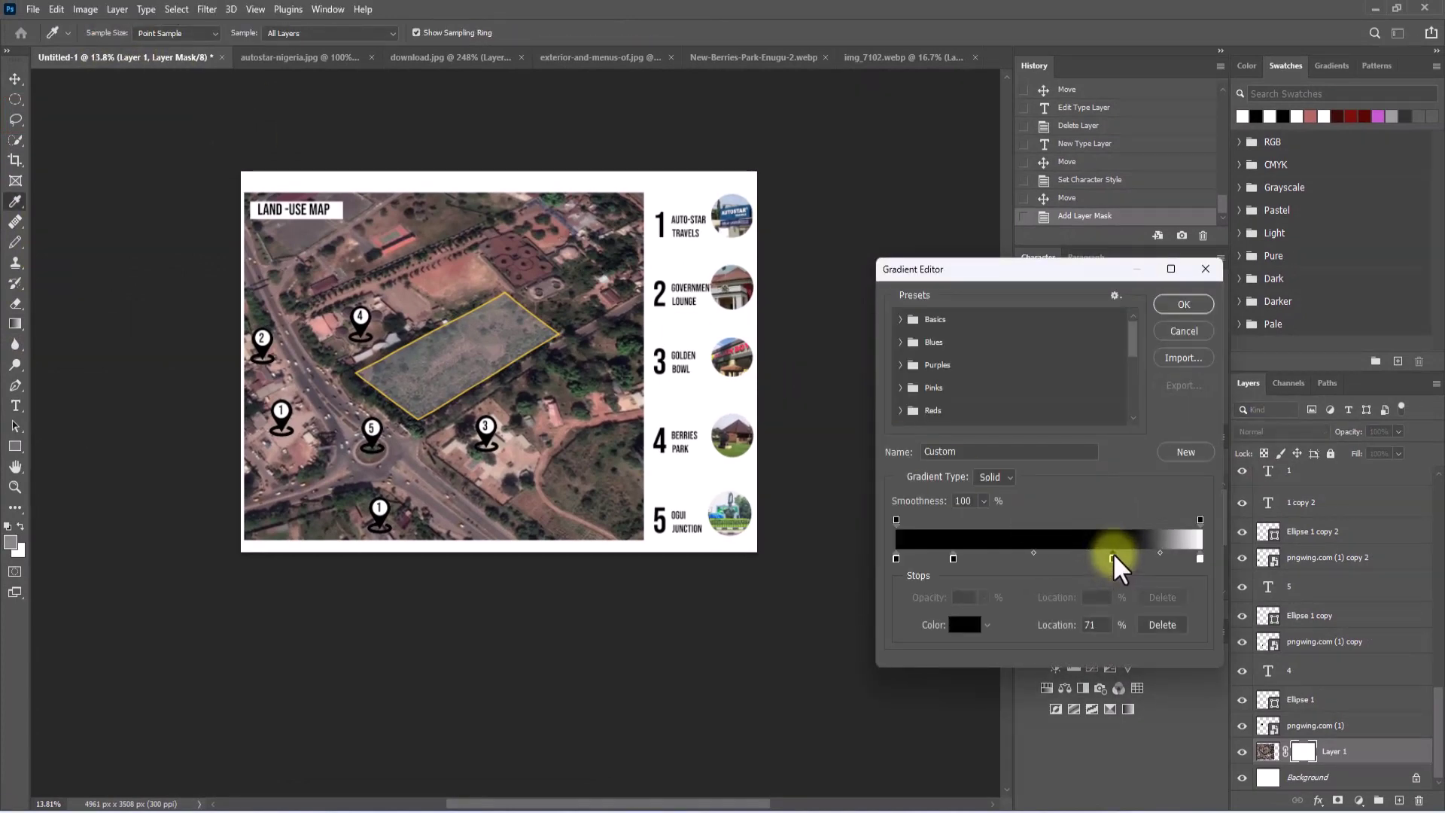
drag(1113, 559, 1124, 559)
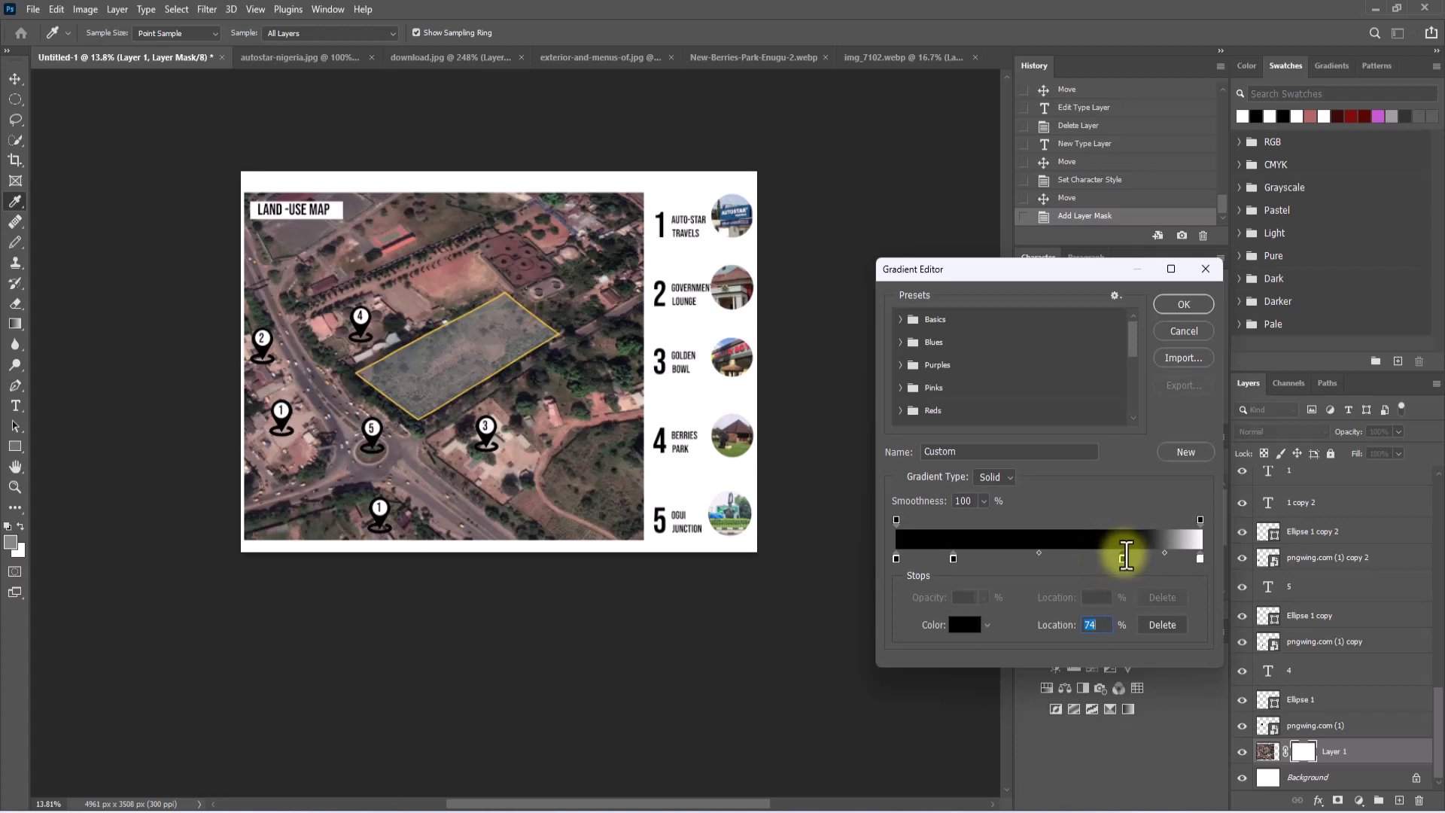
click(1181, 305)
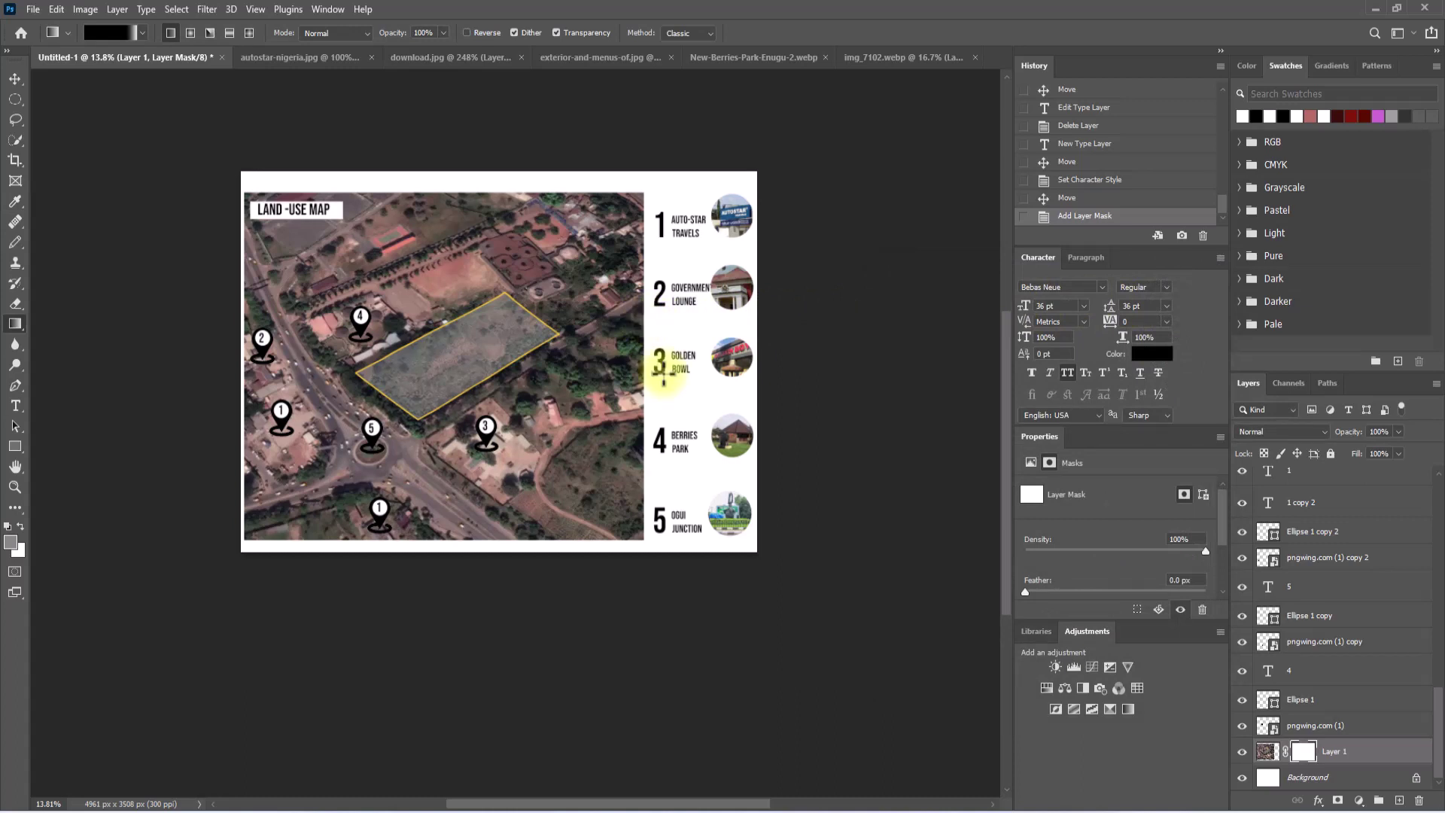
mouse_move(662, 372)
mouse_down()
mouse_move(602, 369)
mouse_move(655, 372)
mouse_move(635, 374)
mouse_up()
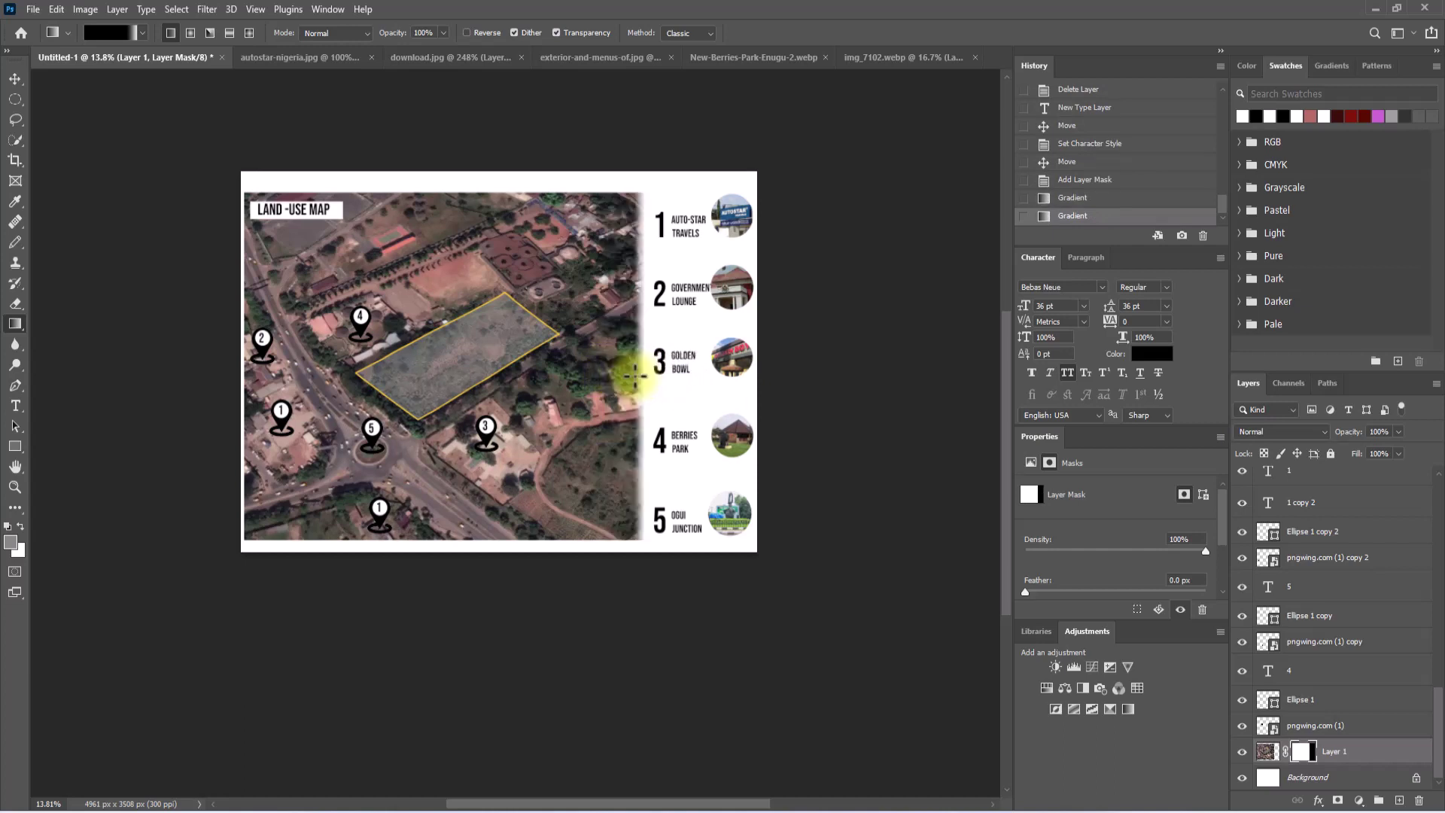
Shift the gradient's inner black stop further from the white end and redraw a longer fade over the map edge facing the photo list
click(109, 33)
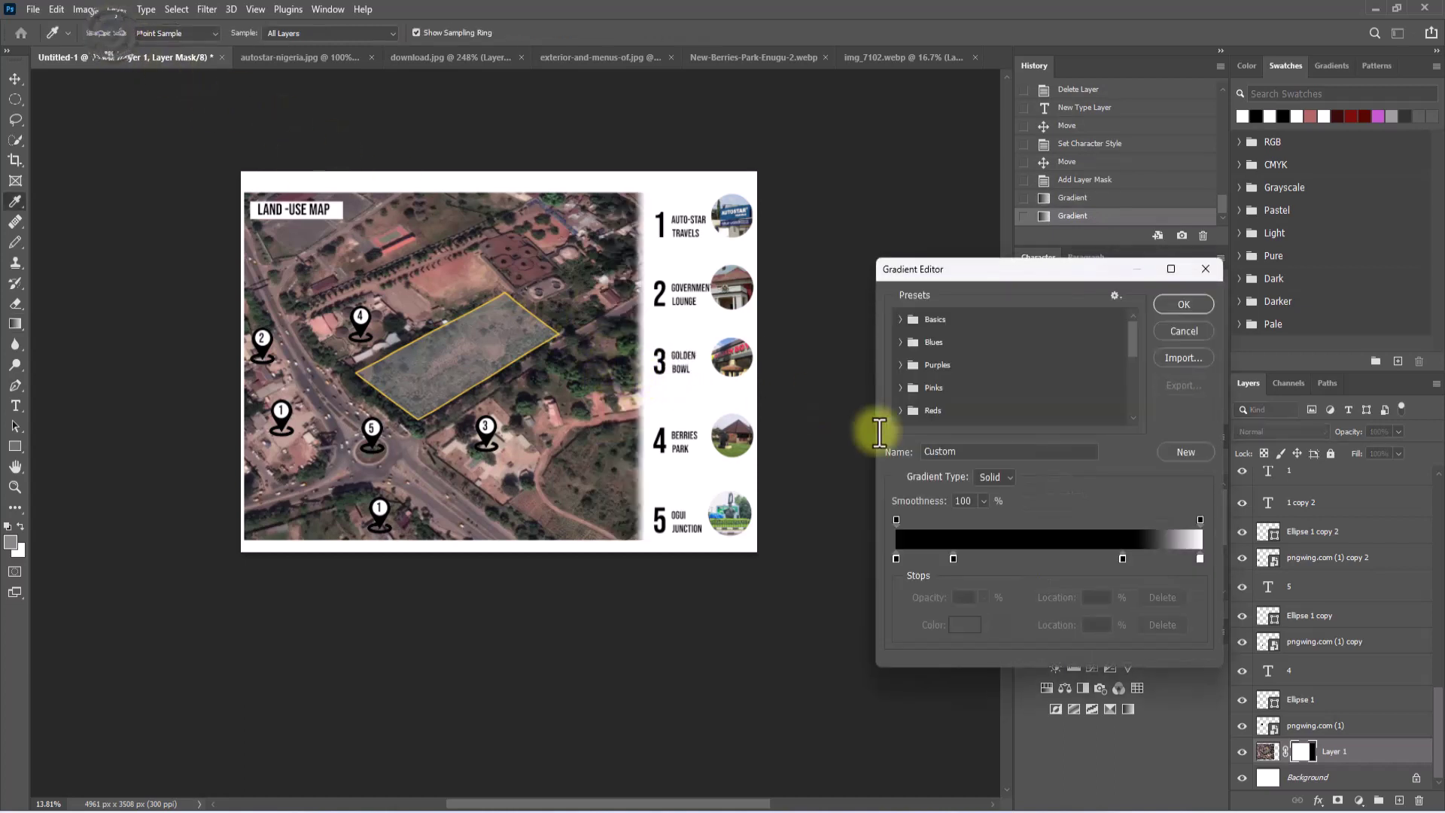
drag(1122, 558, 1103, 558)
click(1183, 304)
drag(674, 388, 623, 385)
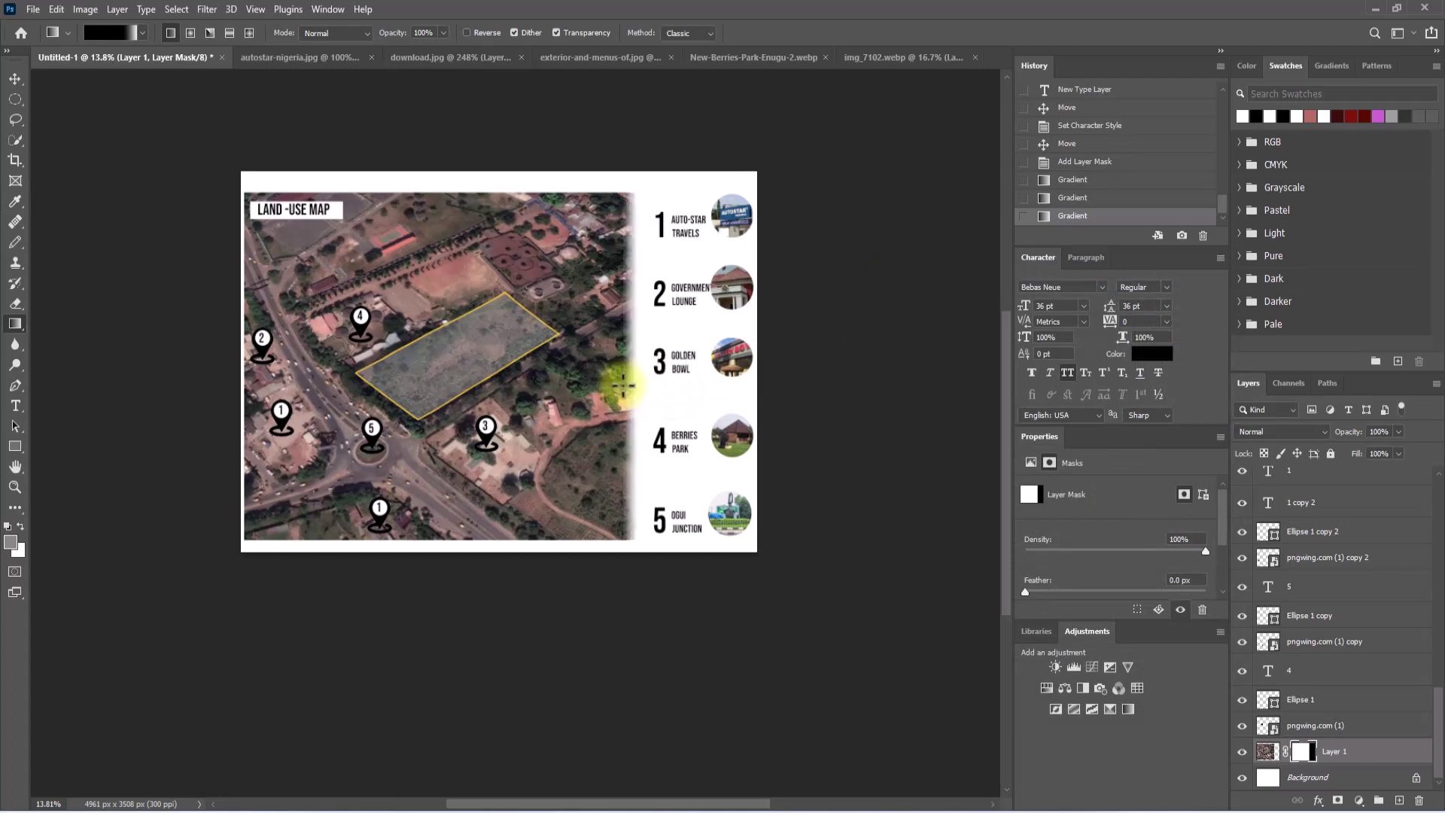
Export the sheet as a 4961 × 3508 px PNG named "AMA" in the LAND USE VIDEO folder
click(15, 78)
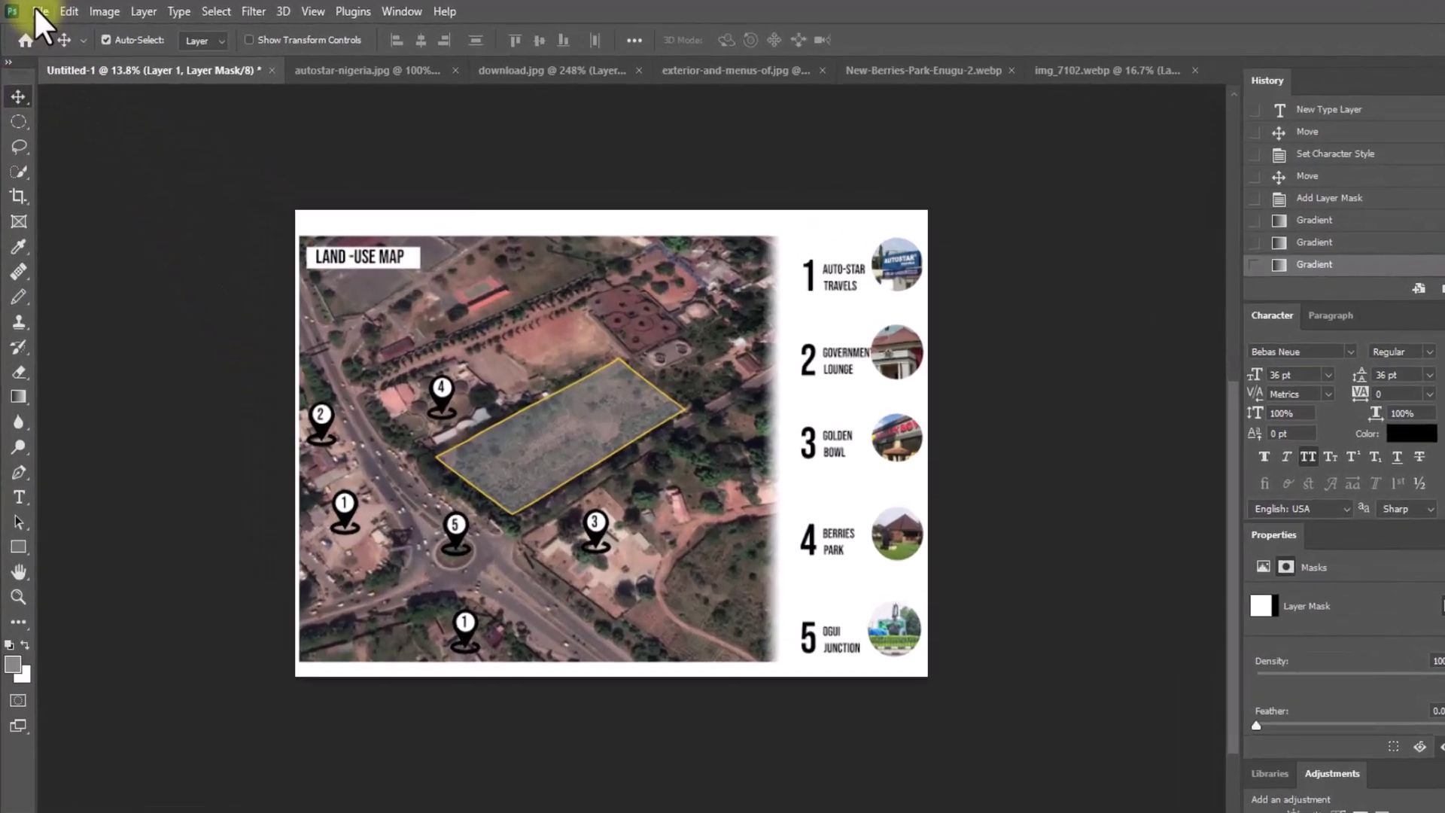
click(39, 12)
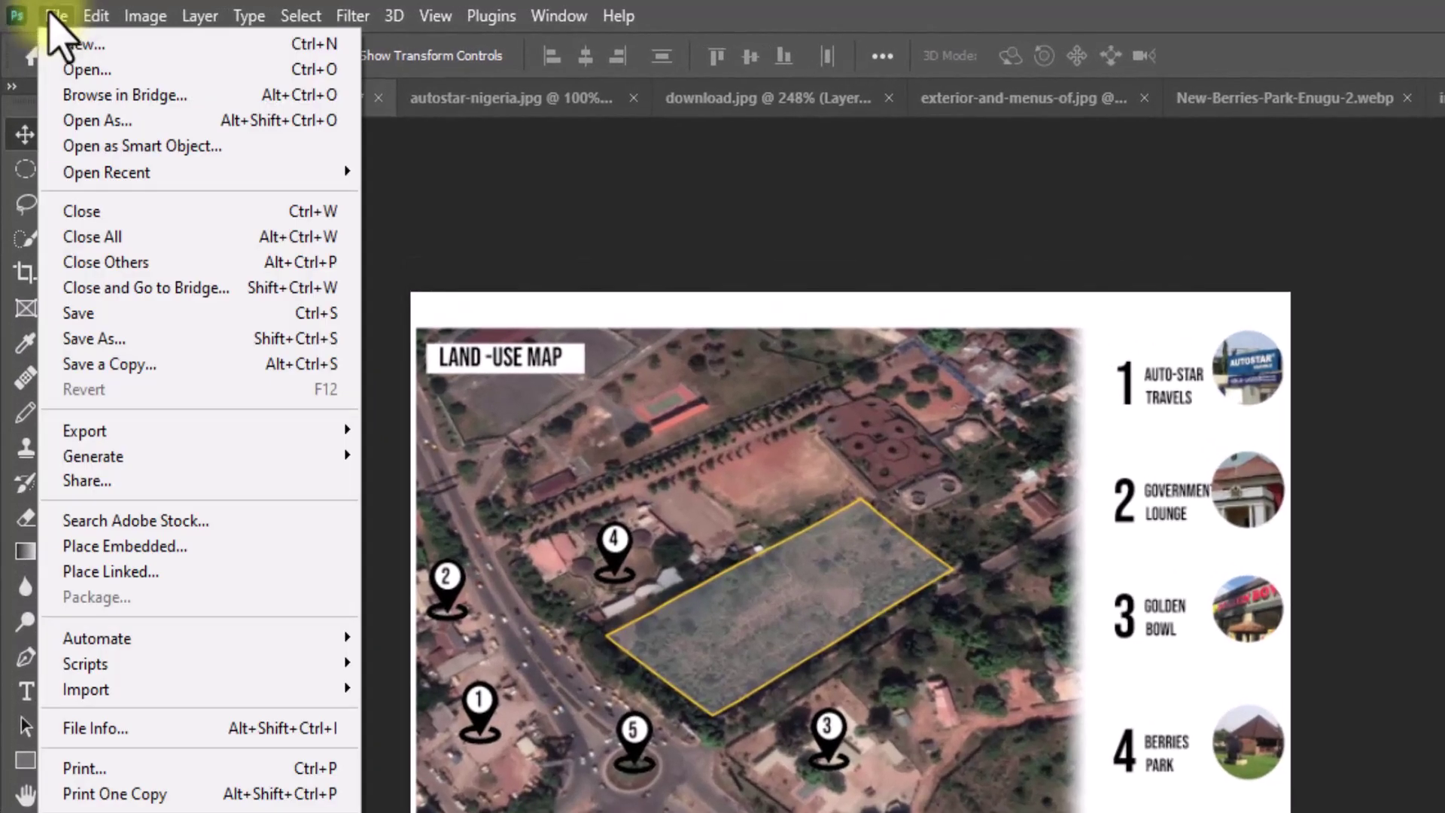
click(72, 433)
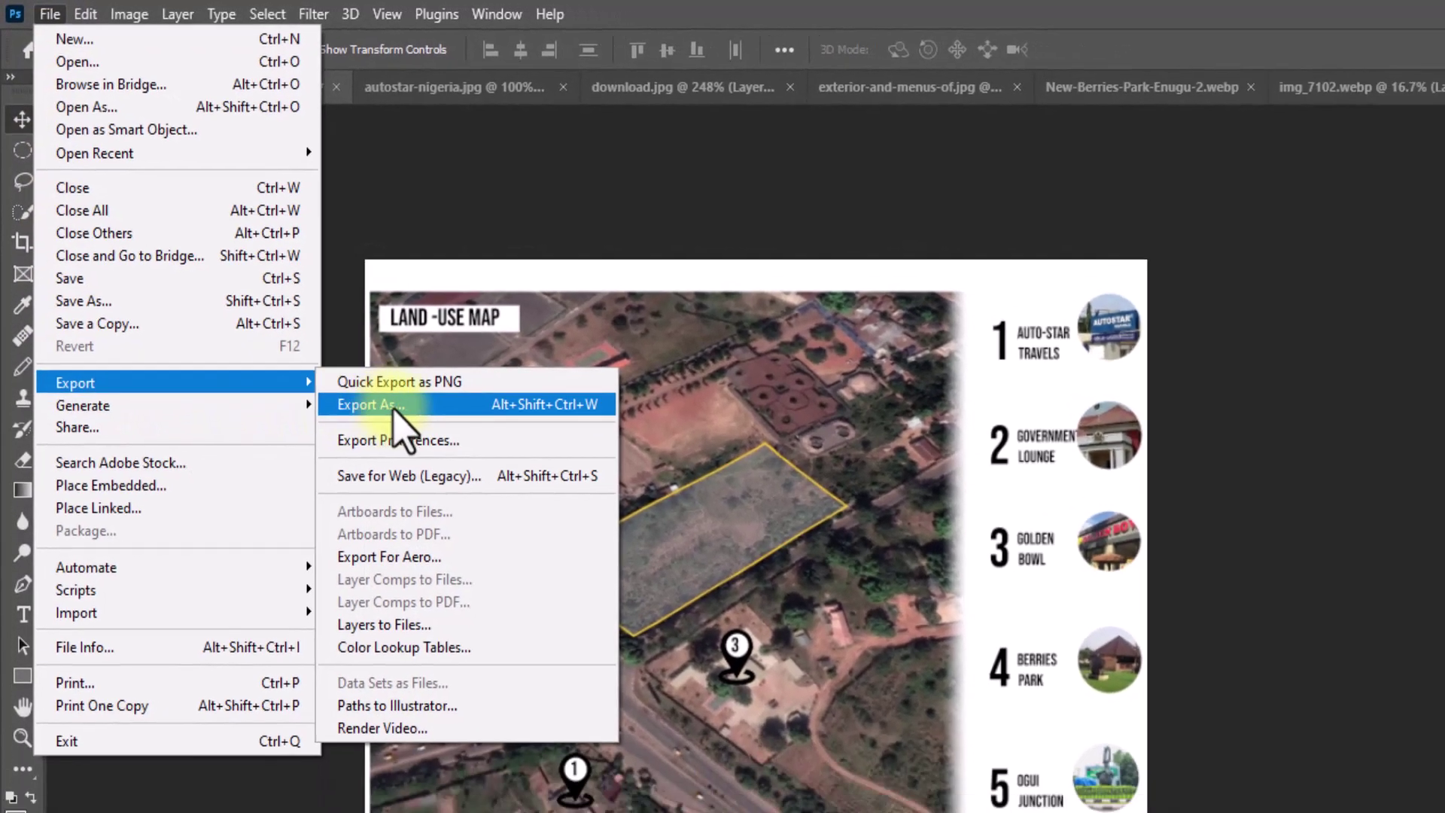
click(417, 454)
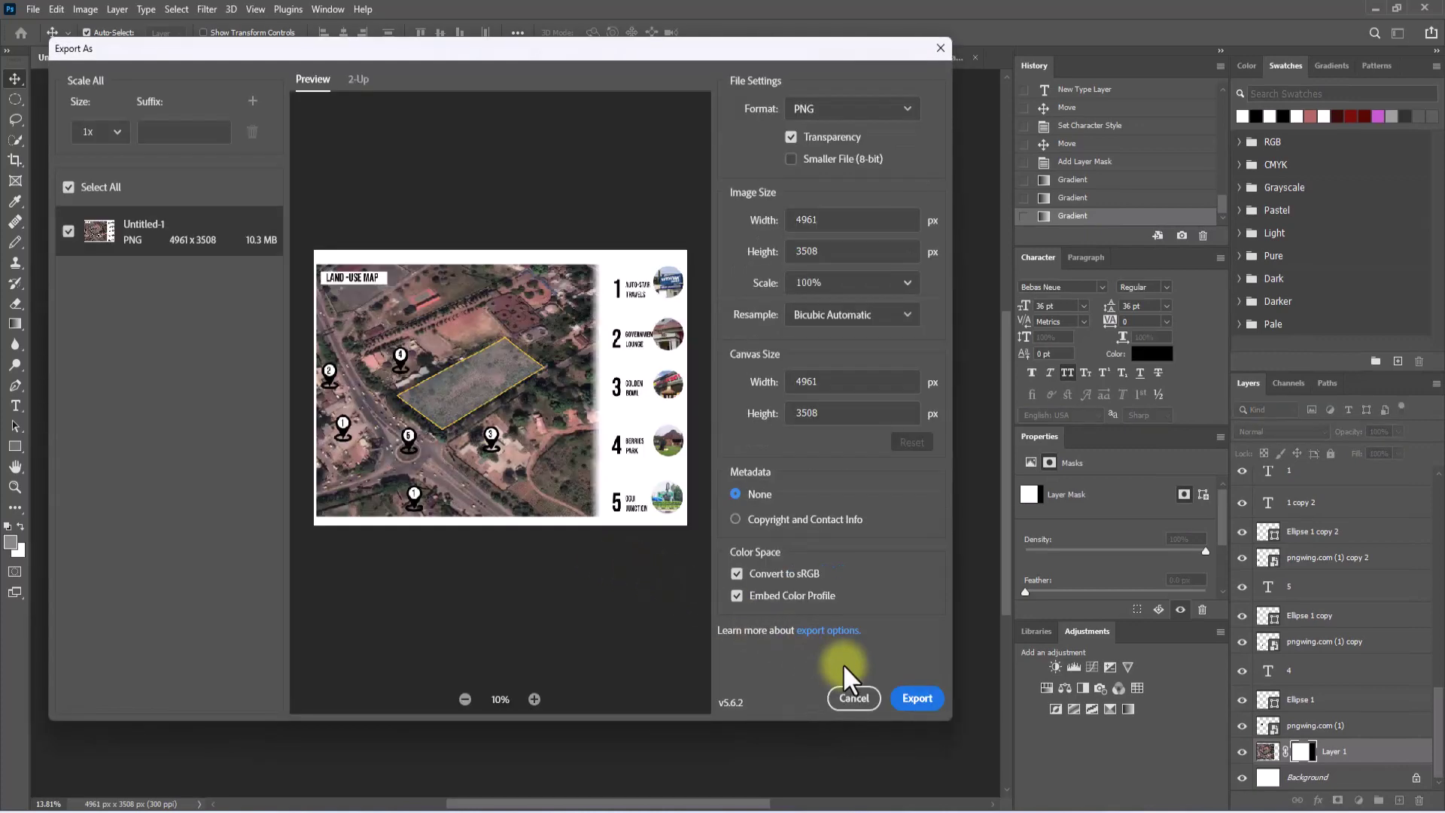
click(915, 698)
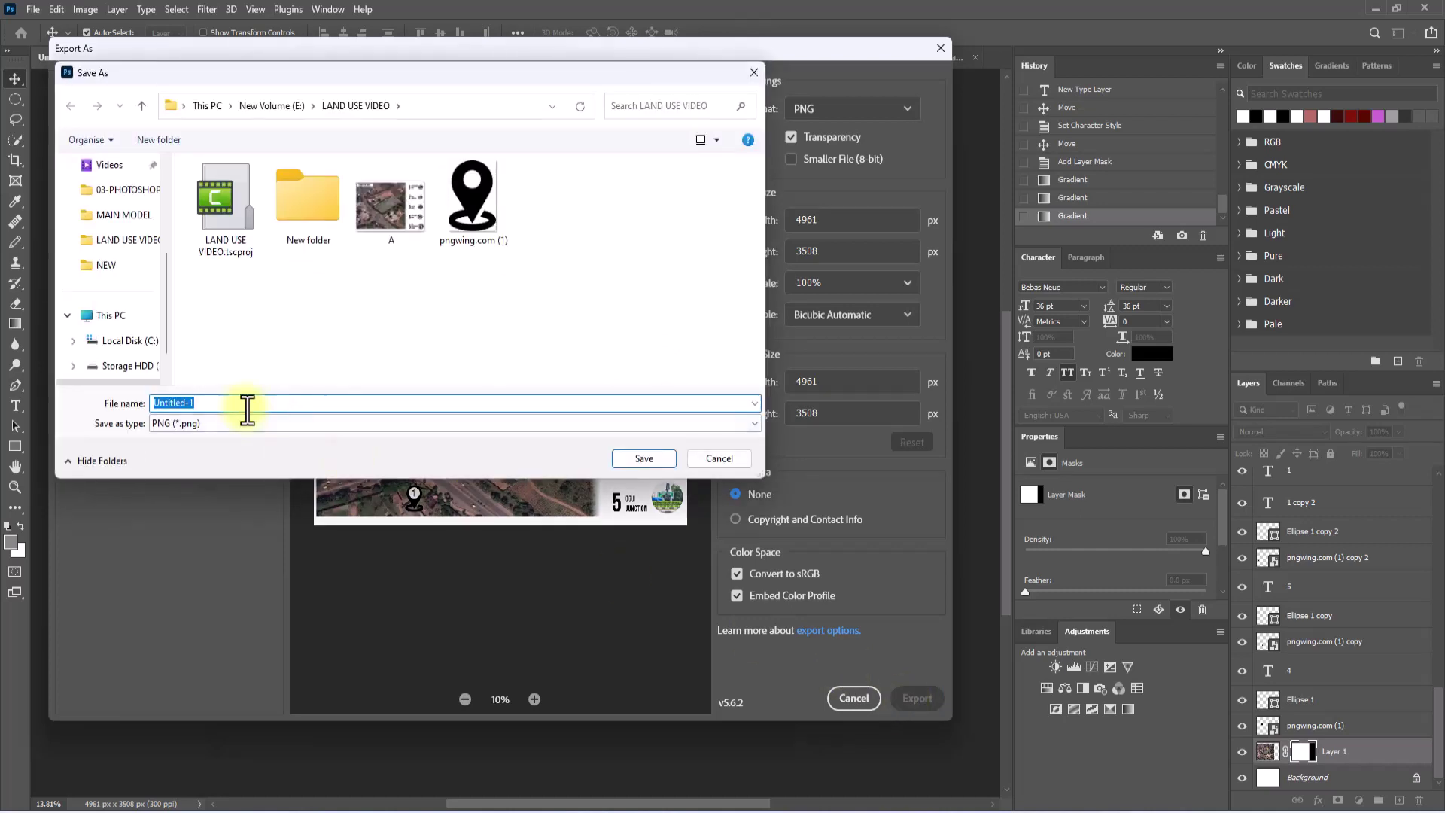
text(AMA)
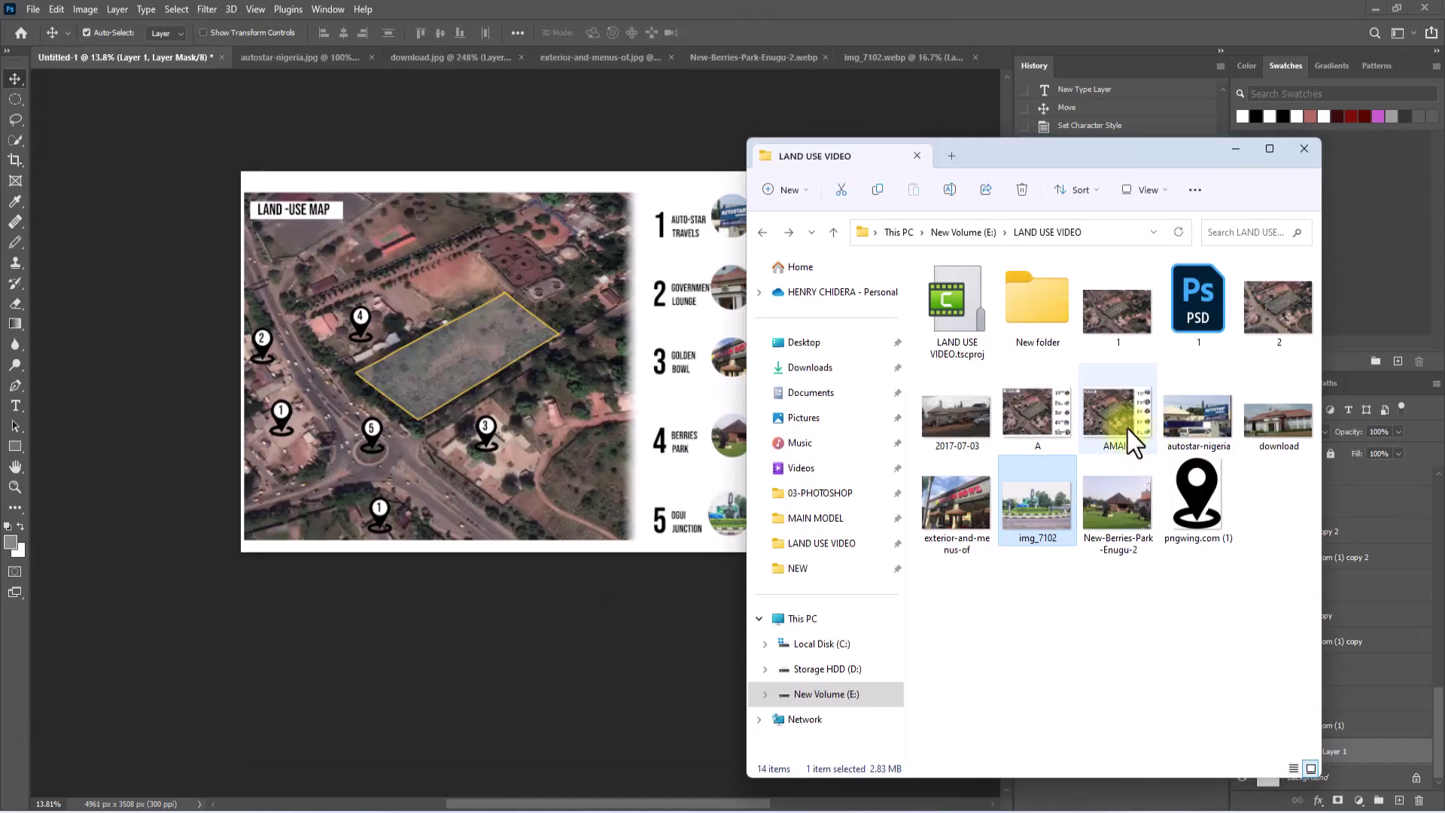
Open the exported sheet image from the LAND USE VIDEO folder in the image viewer
double_click(1127, 429)
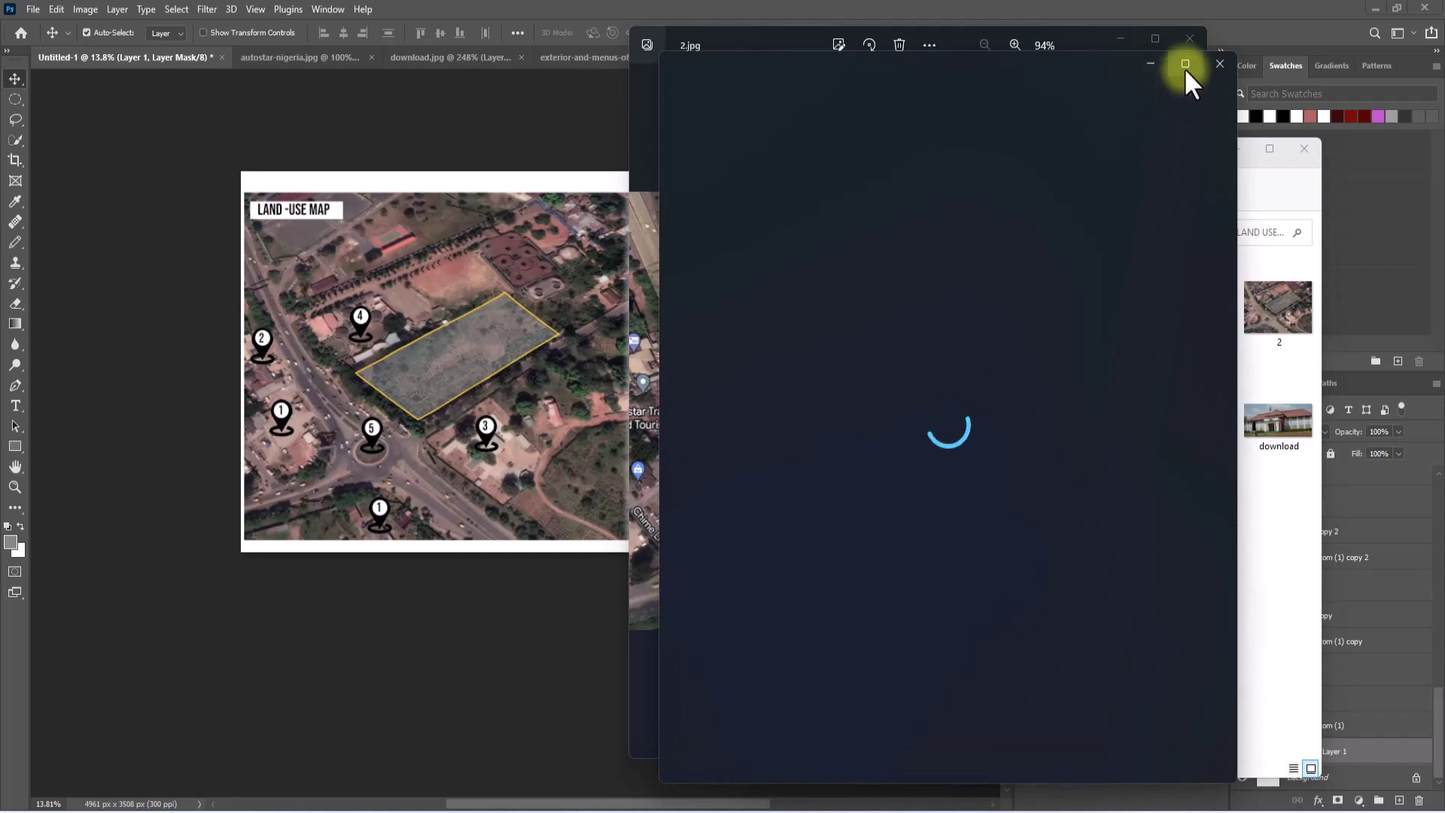